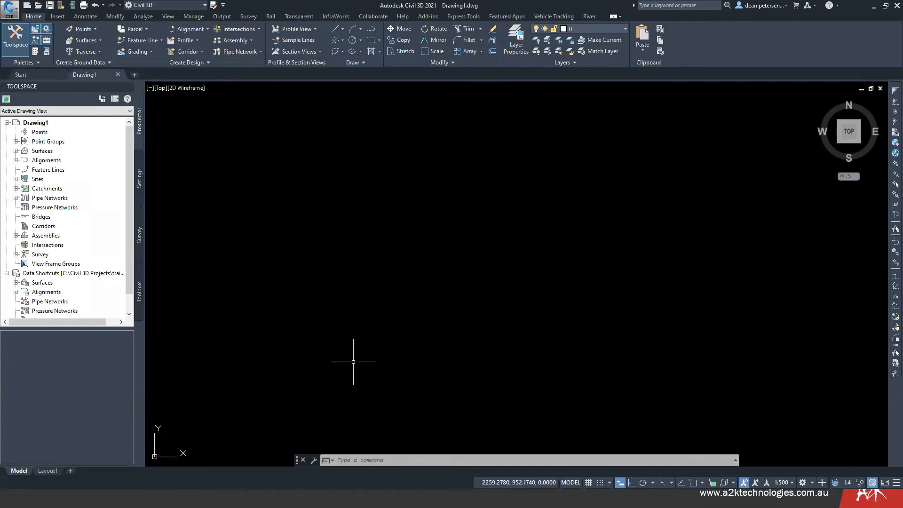
Step: Review the start page's recent drawings as thumbnails and the BIM 360 project files, and return to Drawing1
click(21, 74)
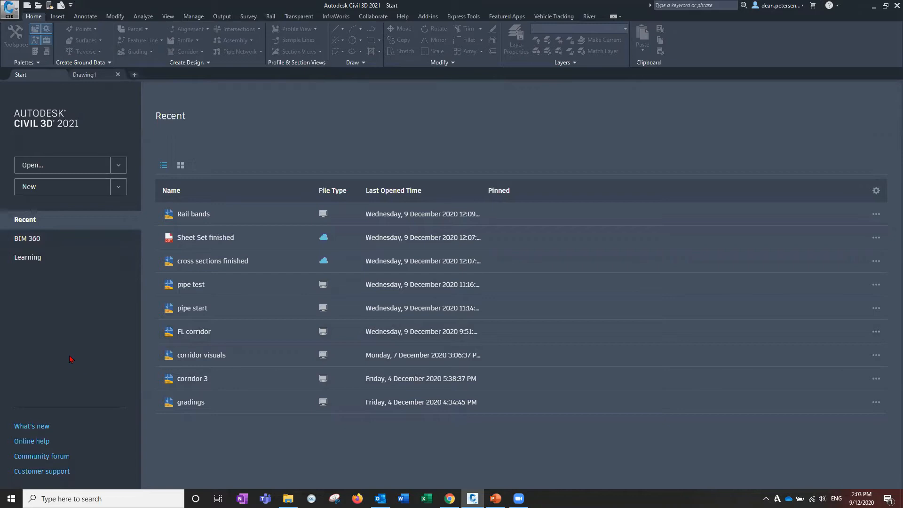
click(181, 166)
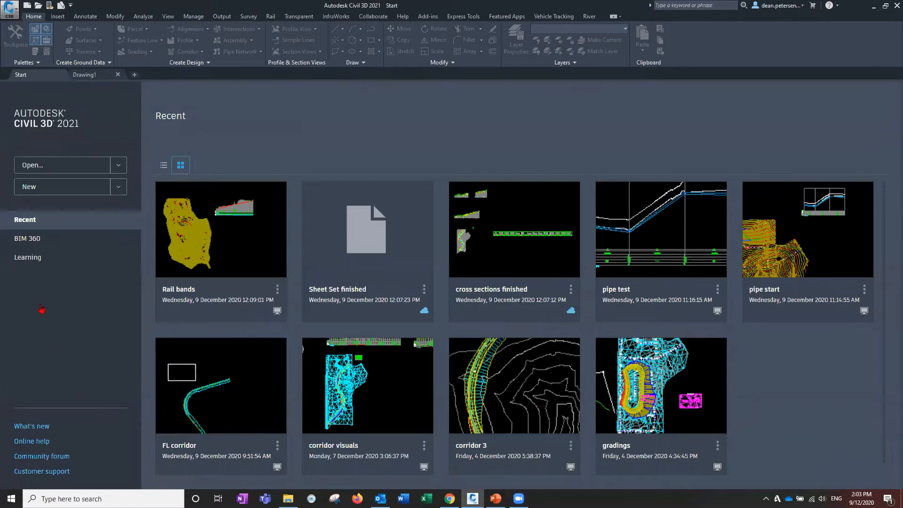
click(26, 240)
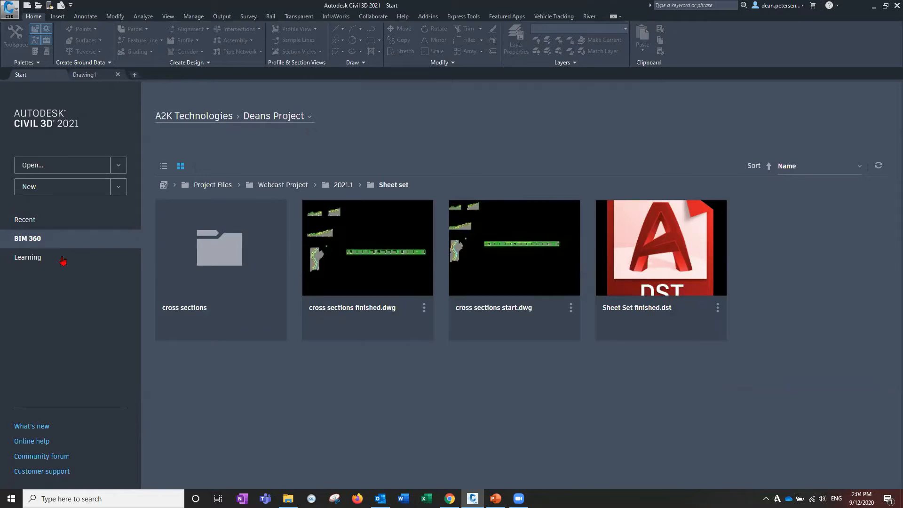
click(29, 219)
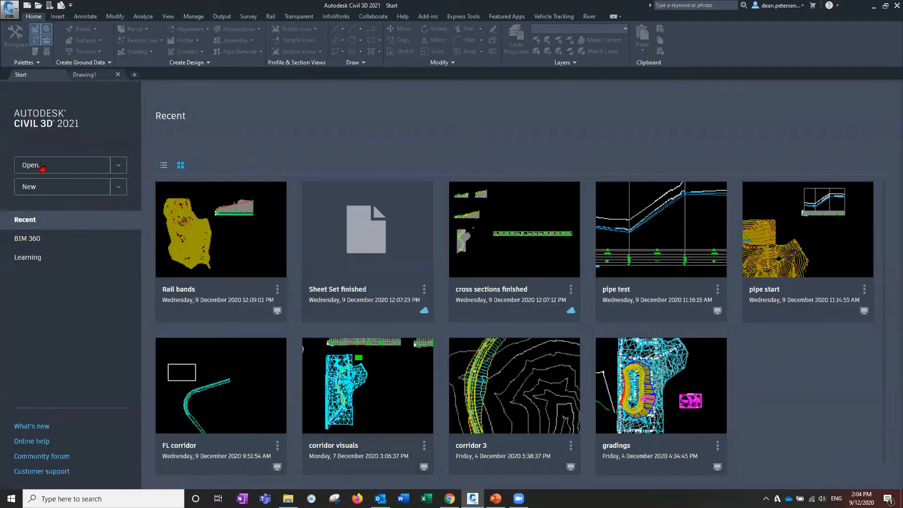
click(85, 74)
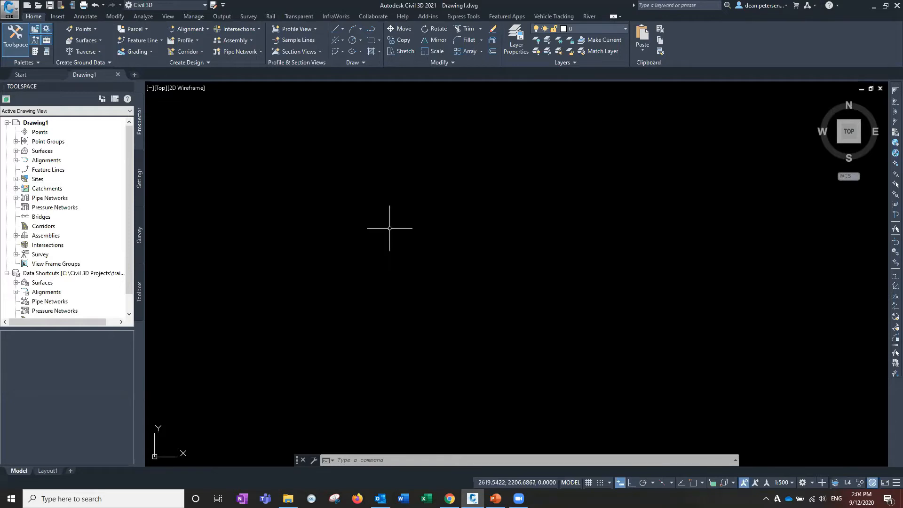
Step: Draw an open three-point polyline that bends down to the left near the middle of the empty drawing
text(pl)
key(Return)
click(435, 181)
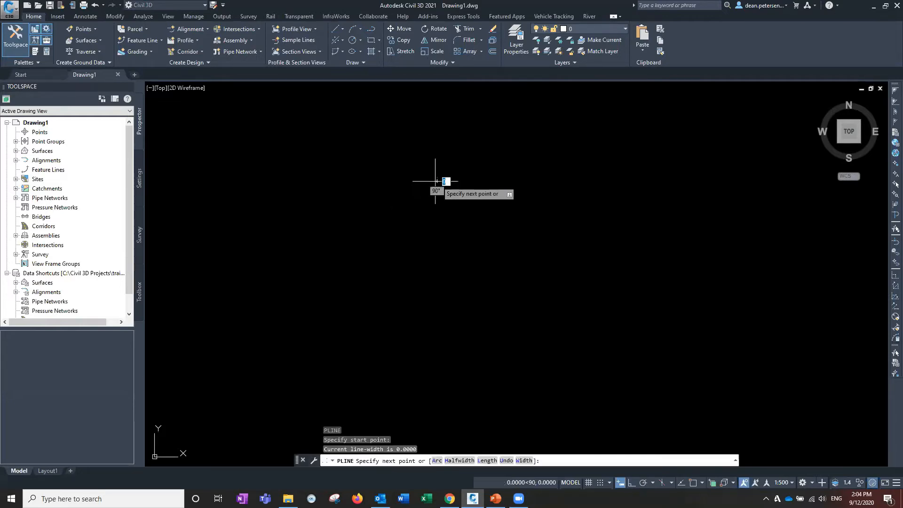
click(370, 203)
click(333, 280)
key(Return)
Step: Draw a second, five-point zigzag polyline from right to left that crosses the lower leg of the first polyline
text(pl)
key(Return)
click(511, 280)
click(431, 295)
click(379, 284)
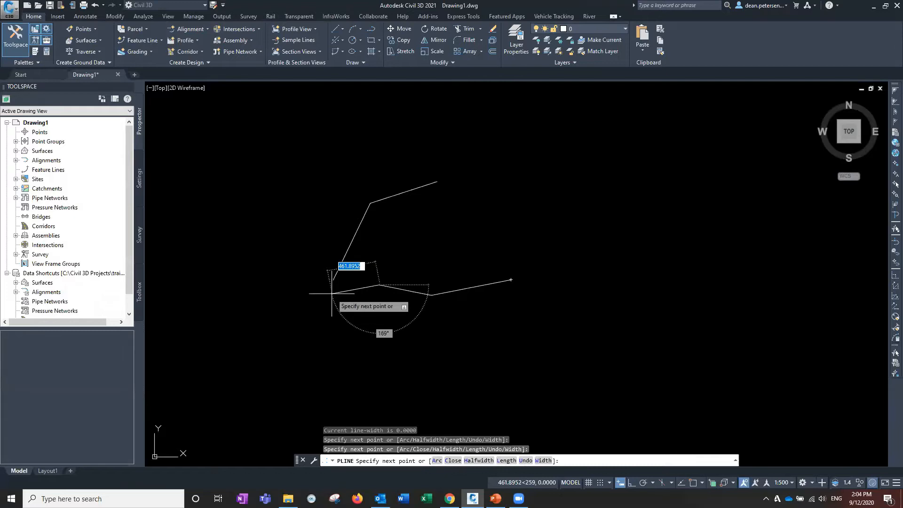
click(317, 221)
click(179, 308)
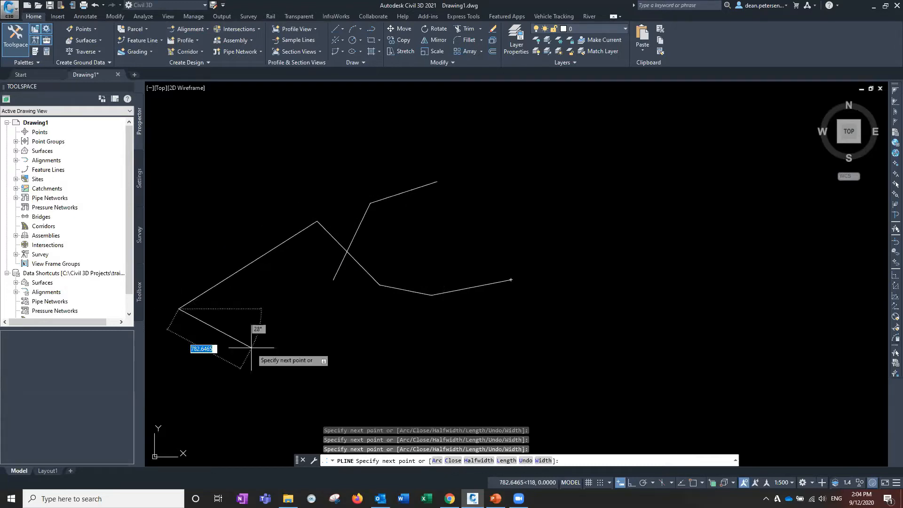
key(Return)
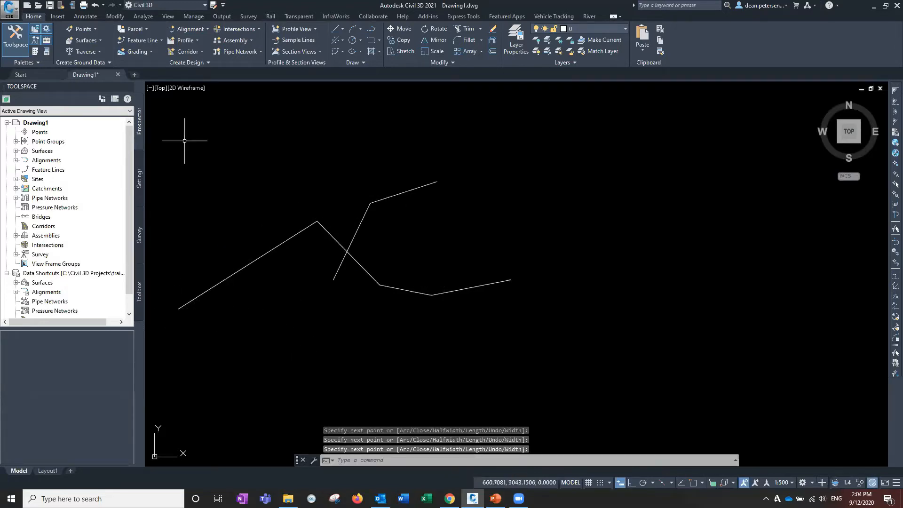
click(144, 40)
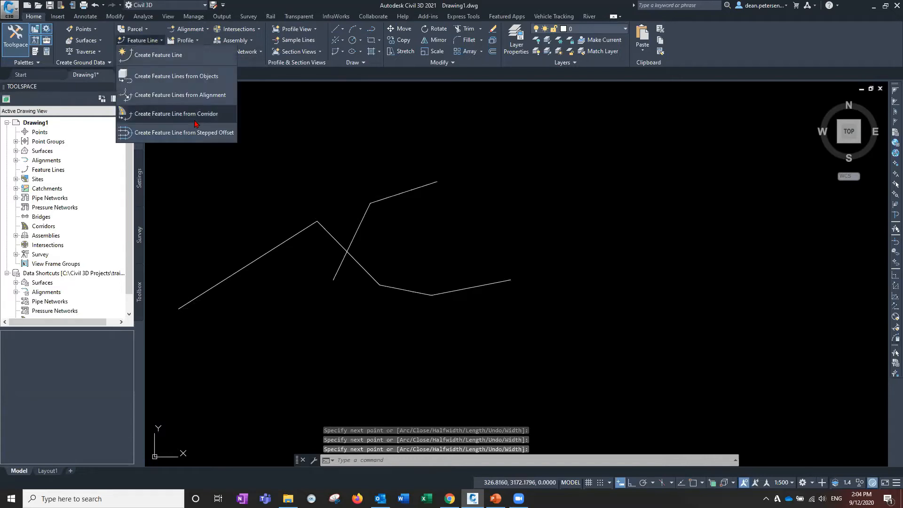
click(173, 58)
click(309, 362)
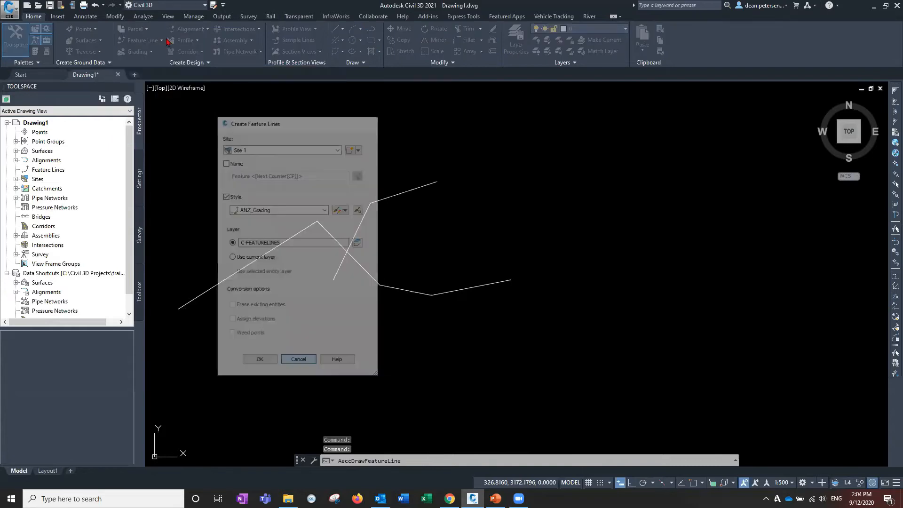
Step: Convert both polylines to named feature lines in Site 1 with style ANZ_Grading on layer C-FEATURELINES, erasing the existing entities
click(144, 42)
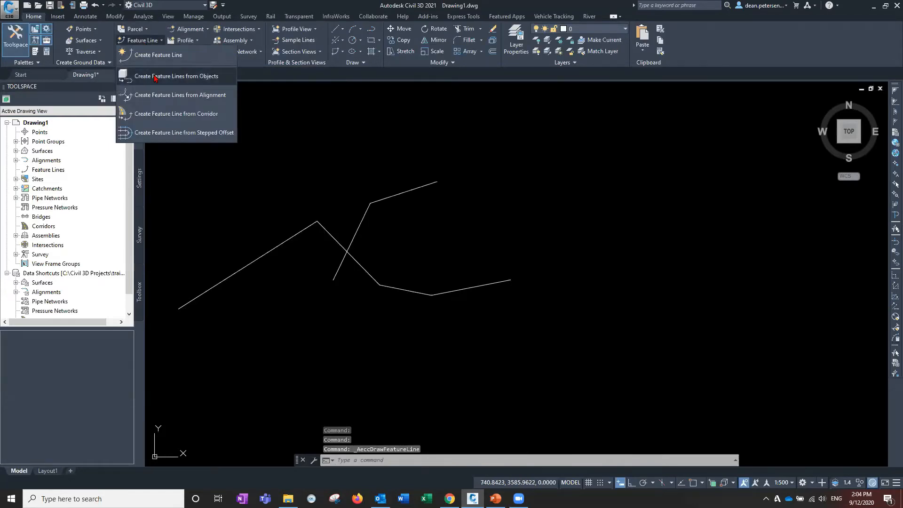
click(159, 78)
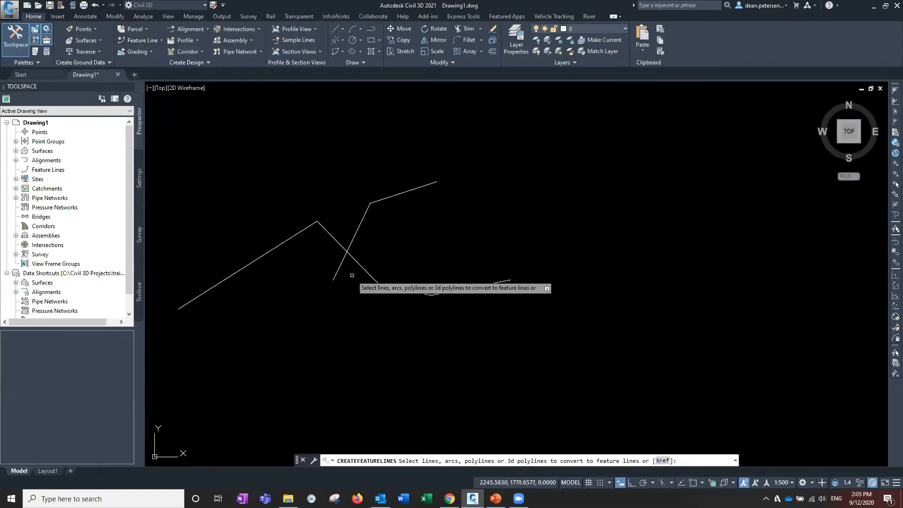
click(339, 243)
click(355, 231)
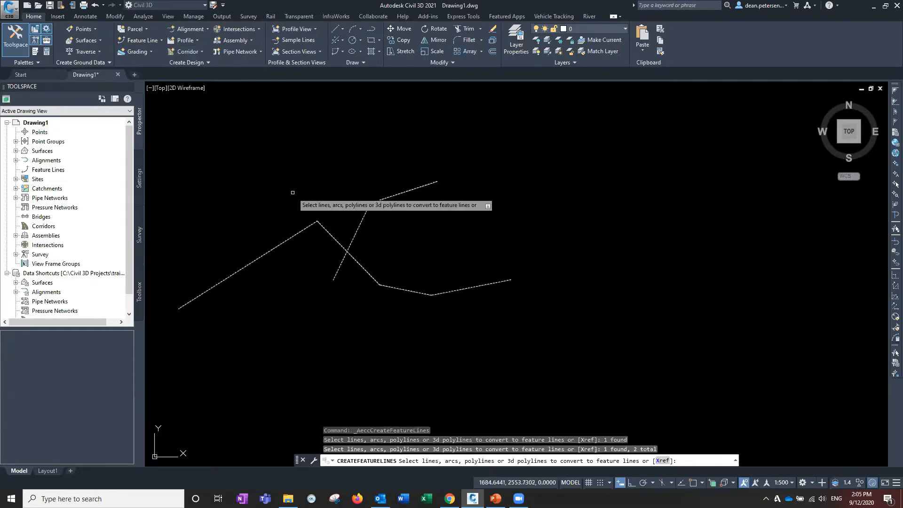
key(Return)
click(225, 162)
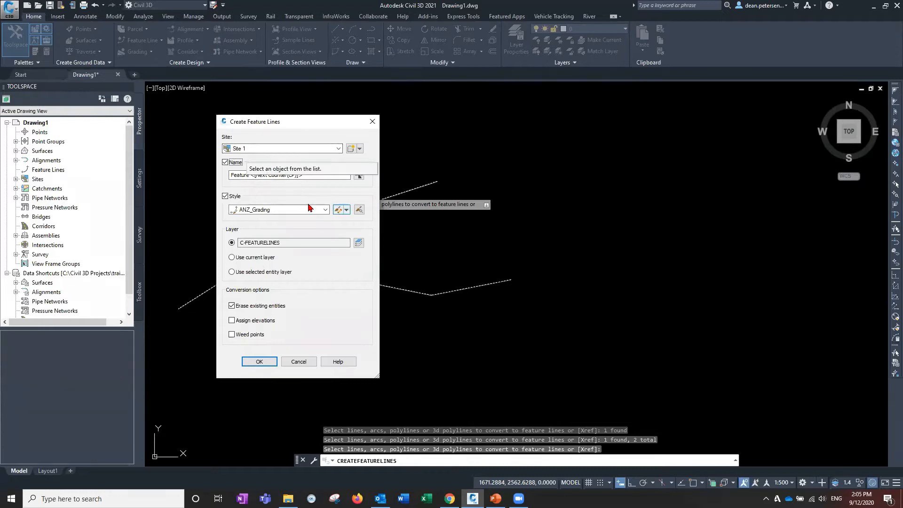
drag(286, 125, 602, 127)
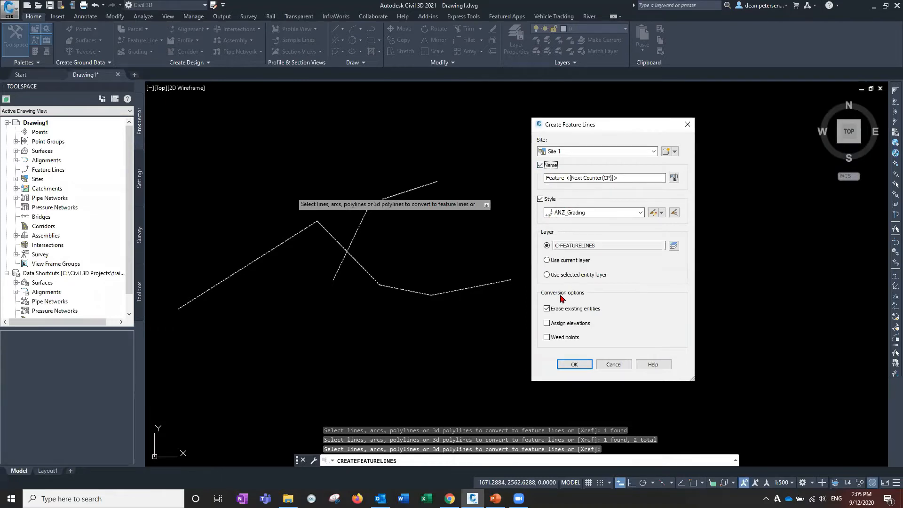
click(574, 365)
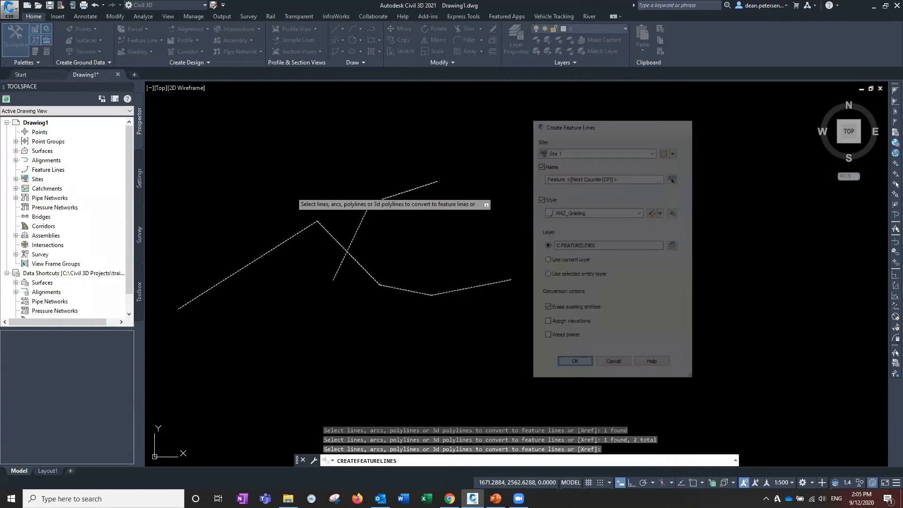
click(364, 214)
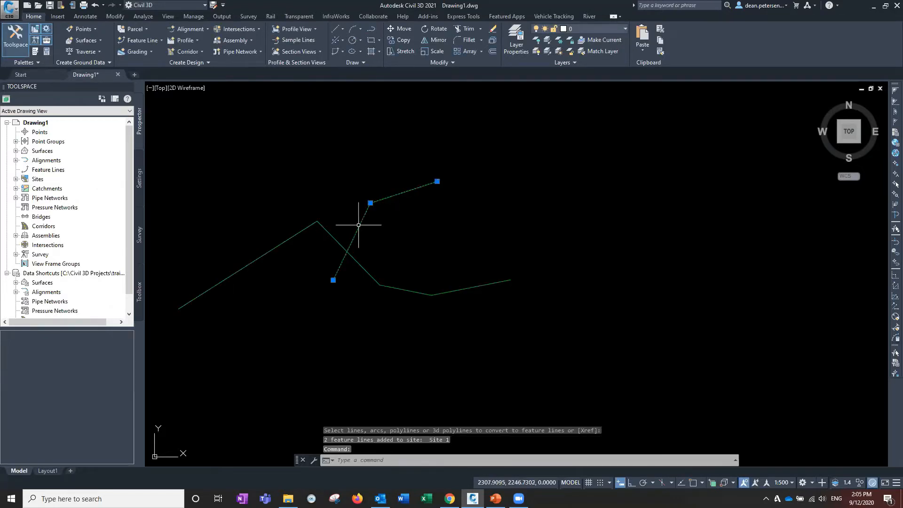
click(326, 228)
key(Escape)
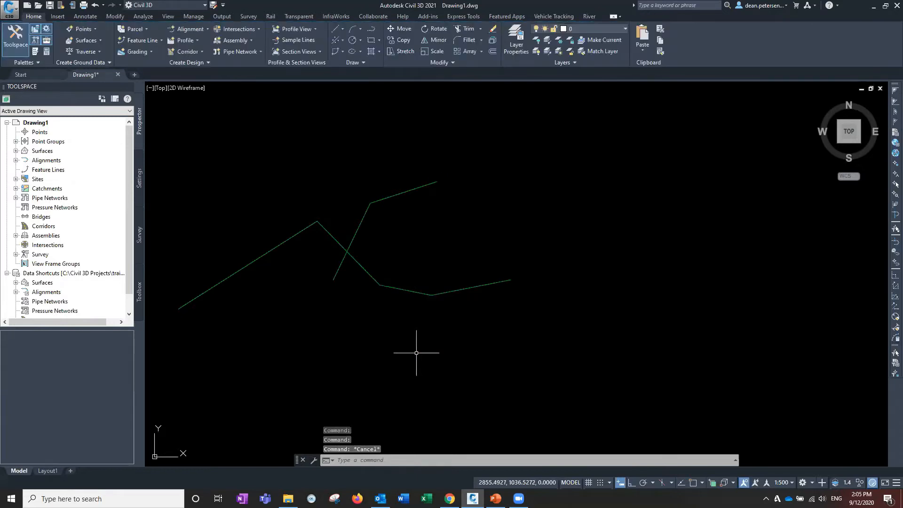
click(368, 272)
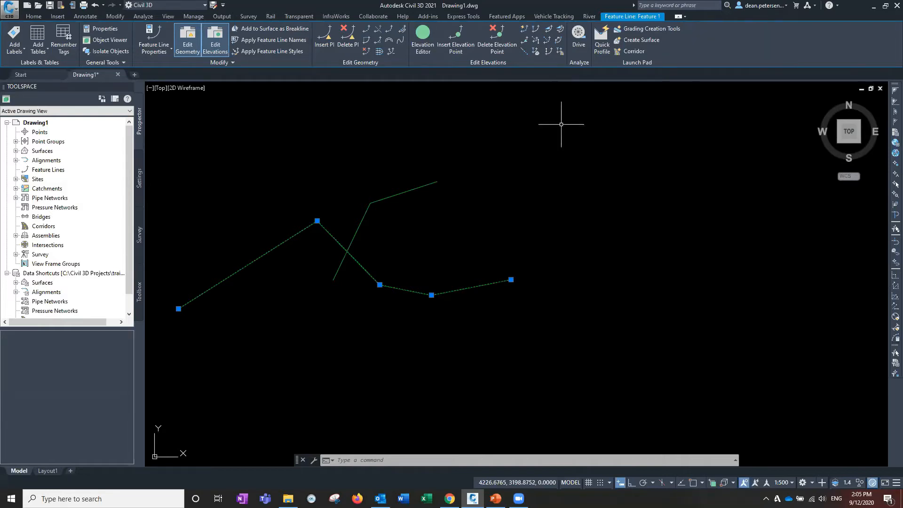
click(391, 51)
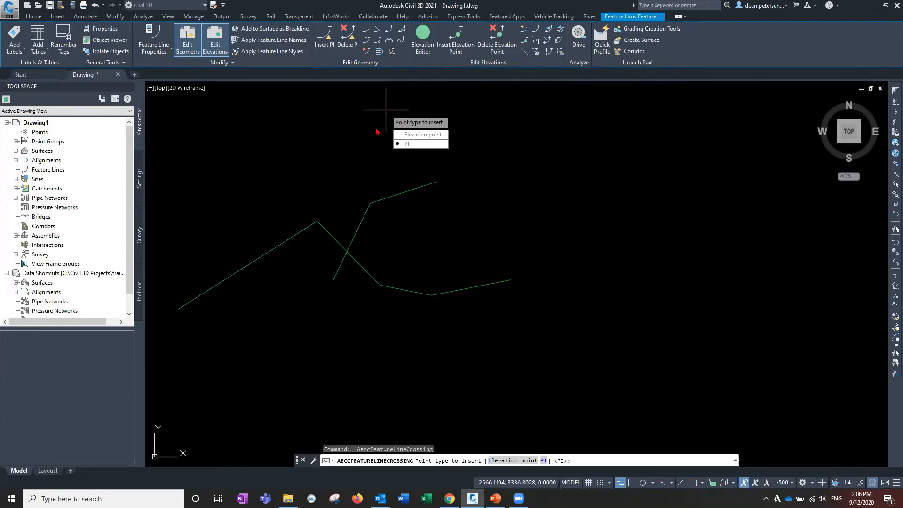
key(Escape)
key(Escape)
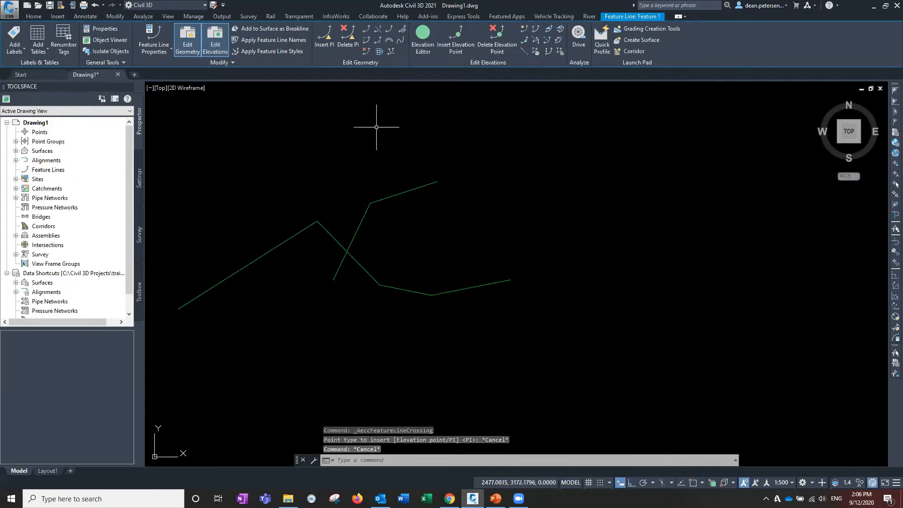
Step: Stretch the shorter feature line's middle vertex down and its lower end far left so it crosses the other feature line twice
click(365, 214)
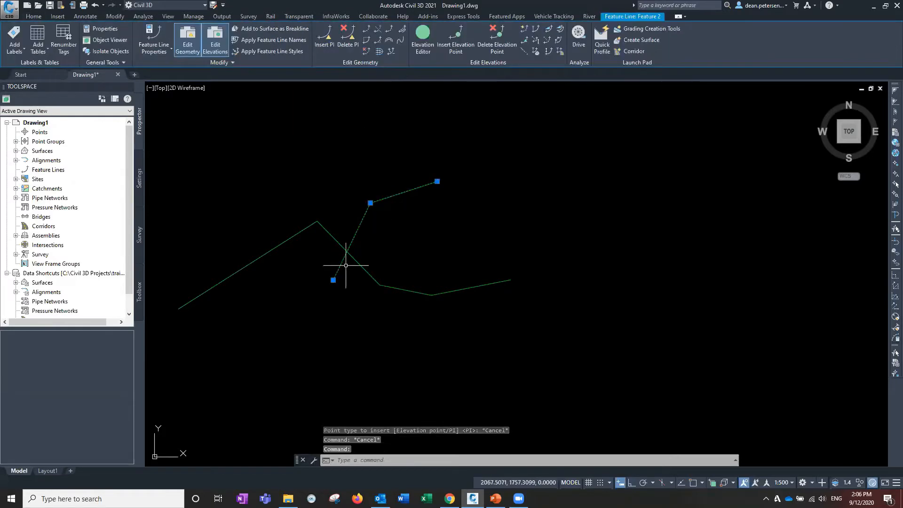
click(370, 203)
click(396, 245)
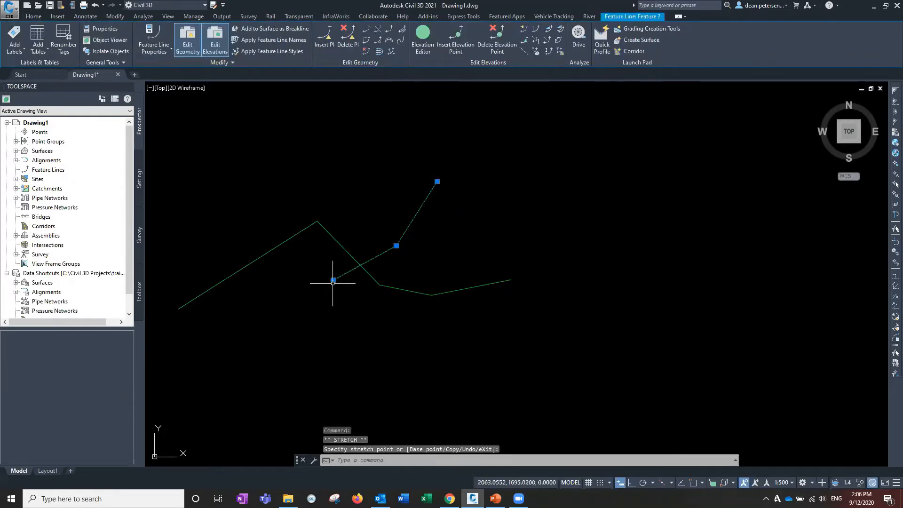
click(196, 258)
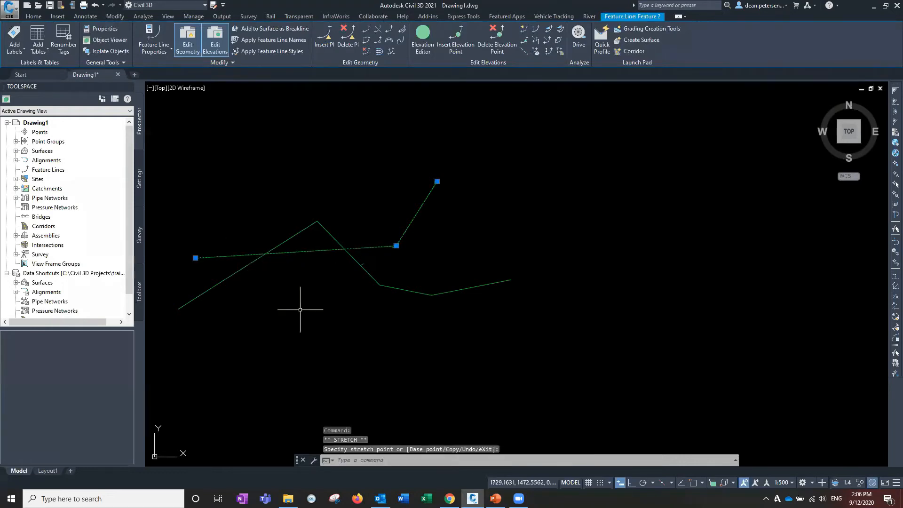
key(Escape)
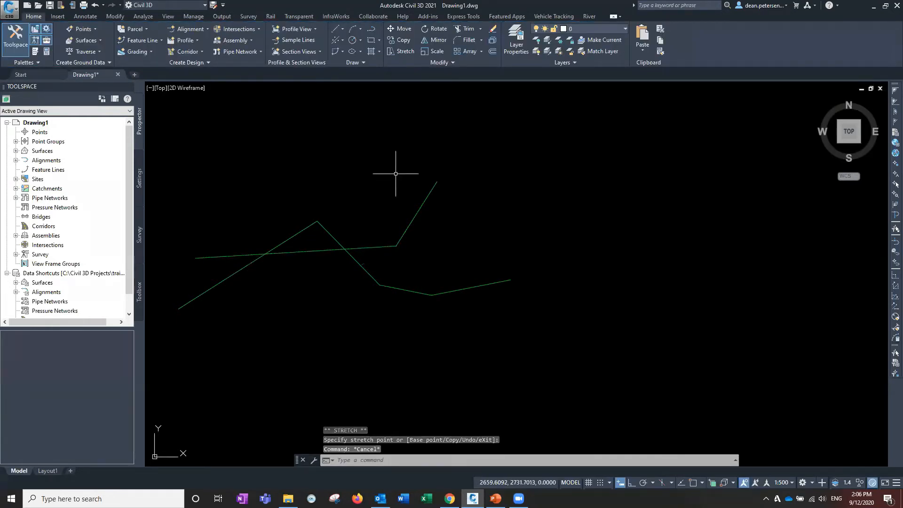
Step: Insert PI points wherever the two feature lines cross
click(424, 201)
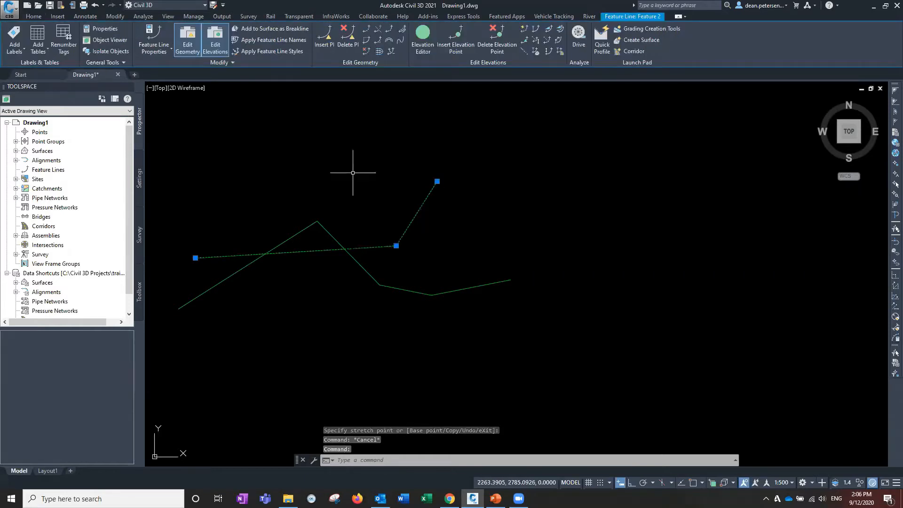
click(328, 233)
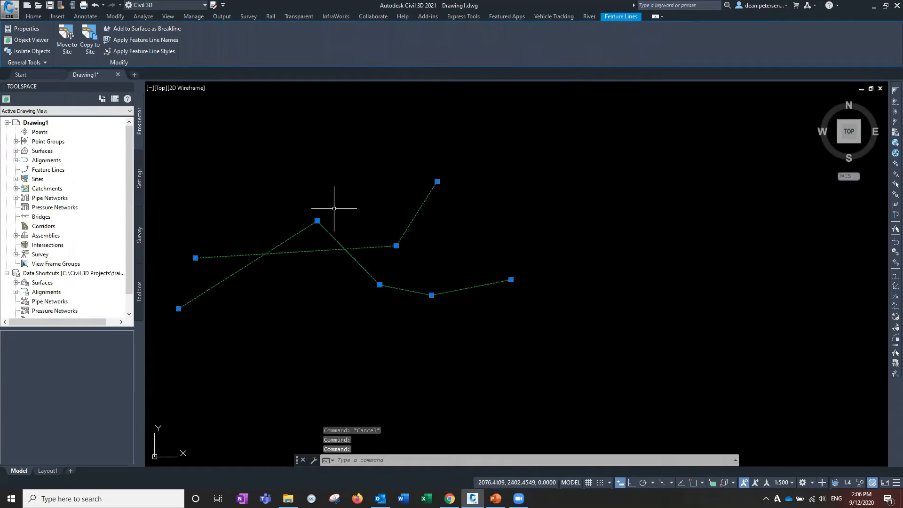
key(Escape)
click(409, 227)
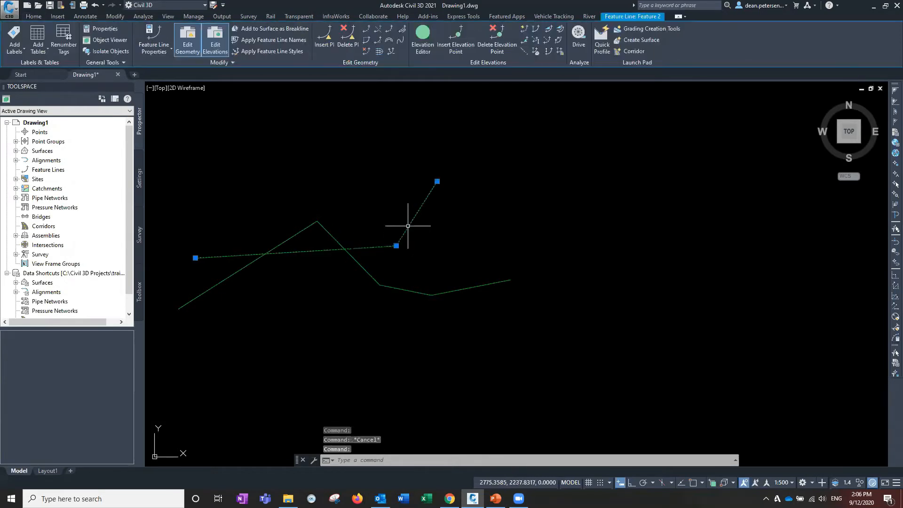
click(390, 52)
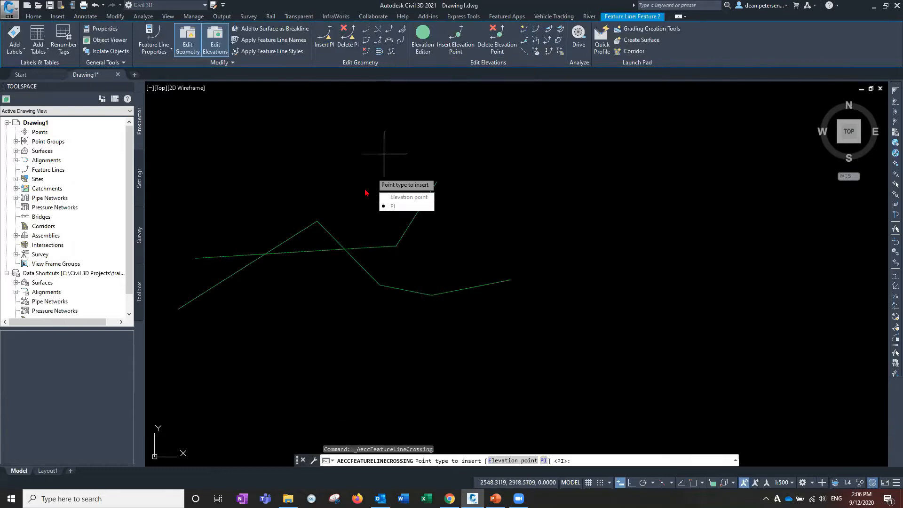
click(393, 207)
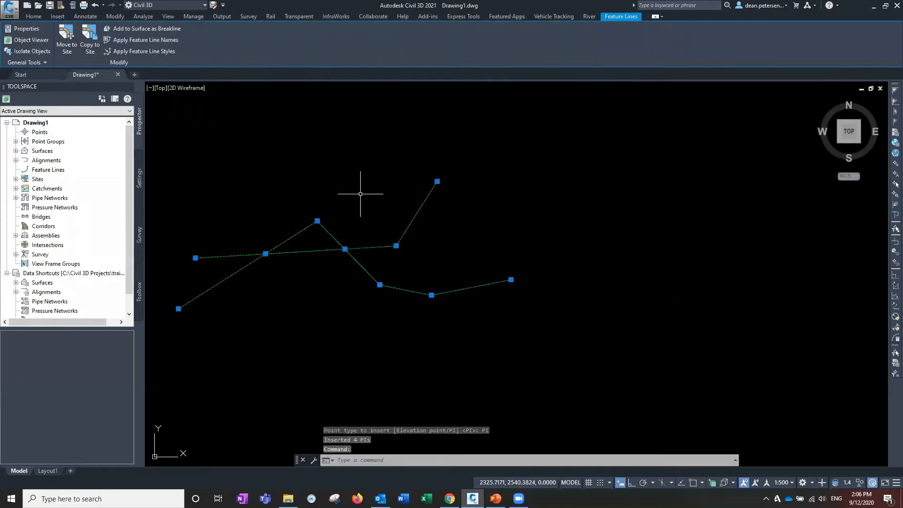
key(Escape)
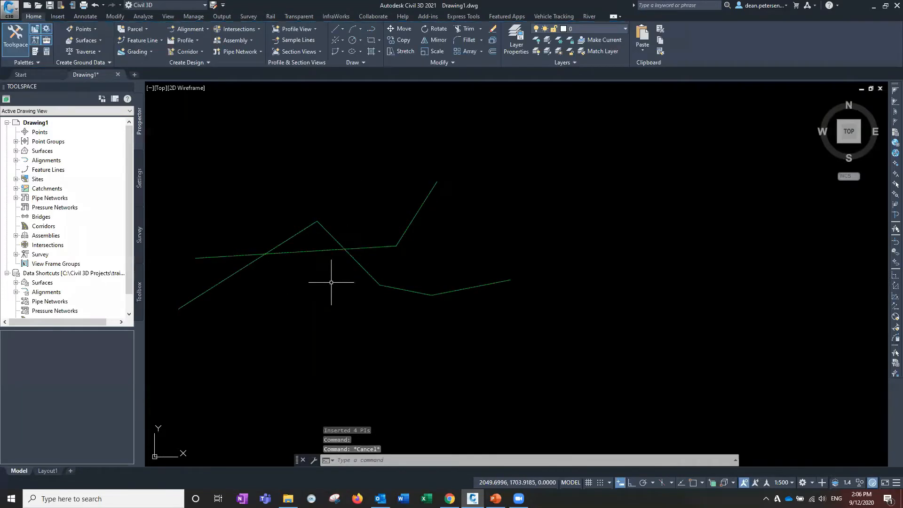
Step: Inspect the vertices of each feature line at the two crossings
click(354, 258)
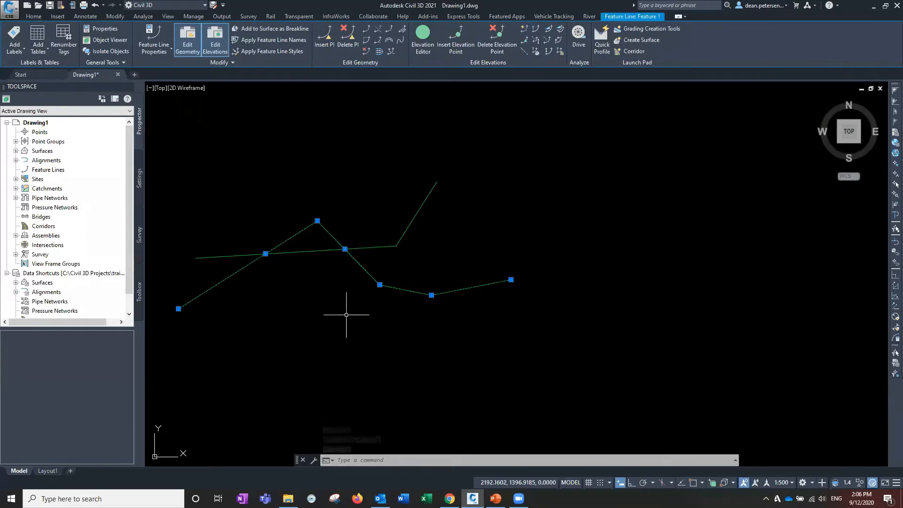
key(Escape)
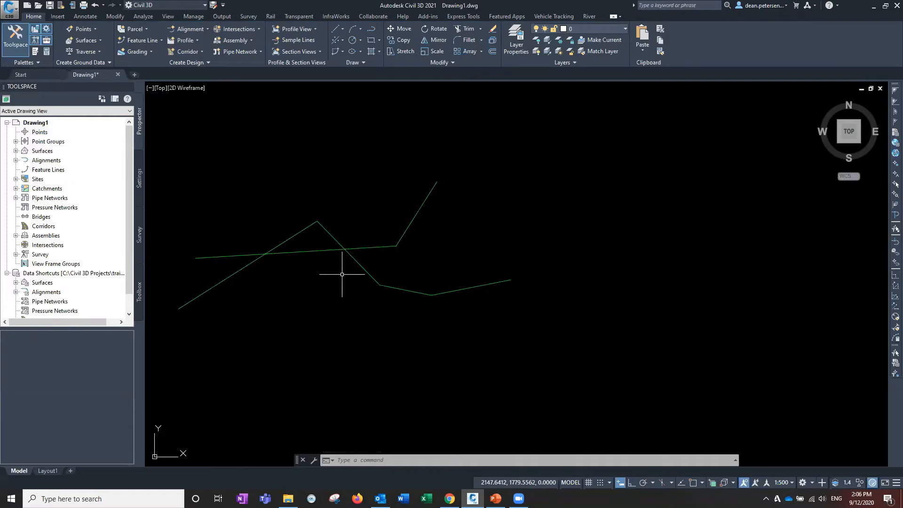
click(366, 246)
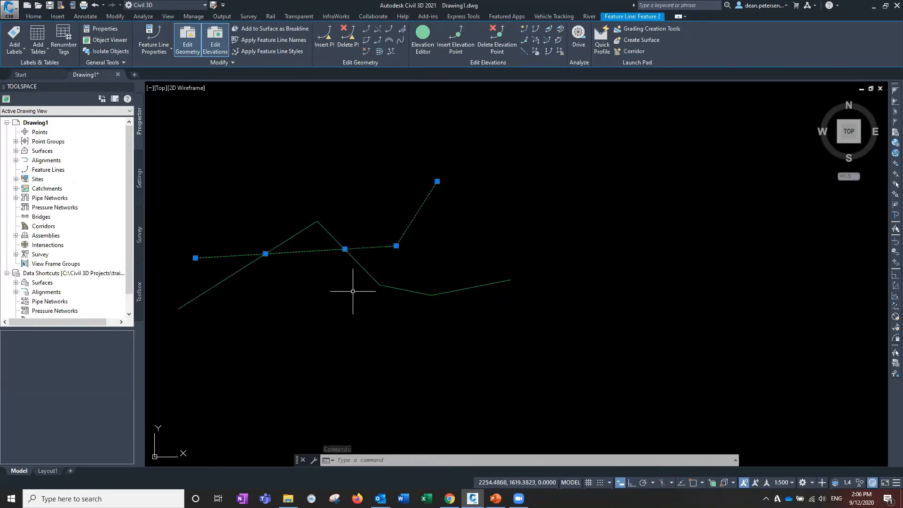
Step: Undo the last four operations, back through both grip edits to before the first feature line crossing insertion
click(358, 266)
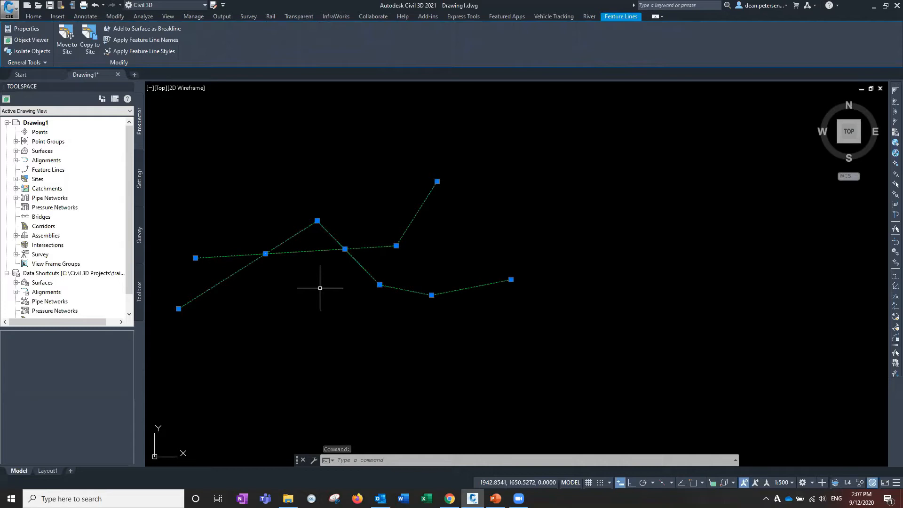
key(Escape)
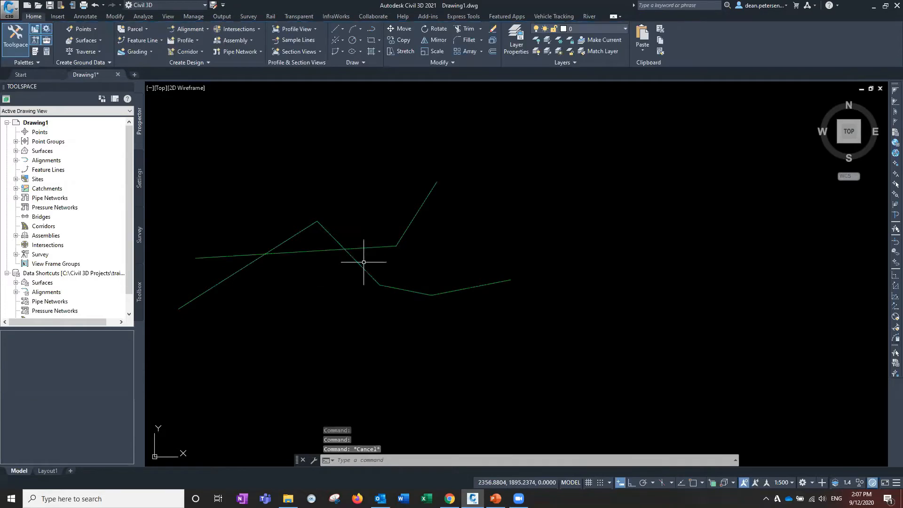
click(102, 5)
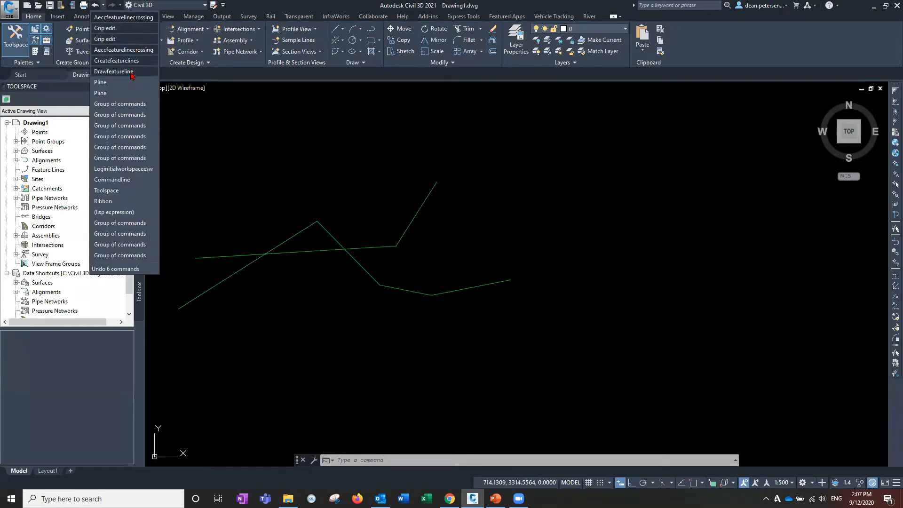
click(136, 51)
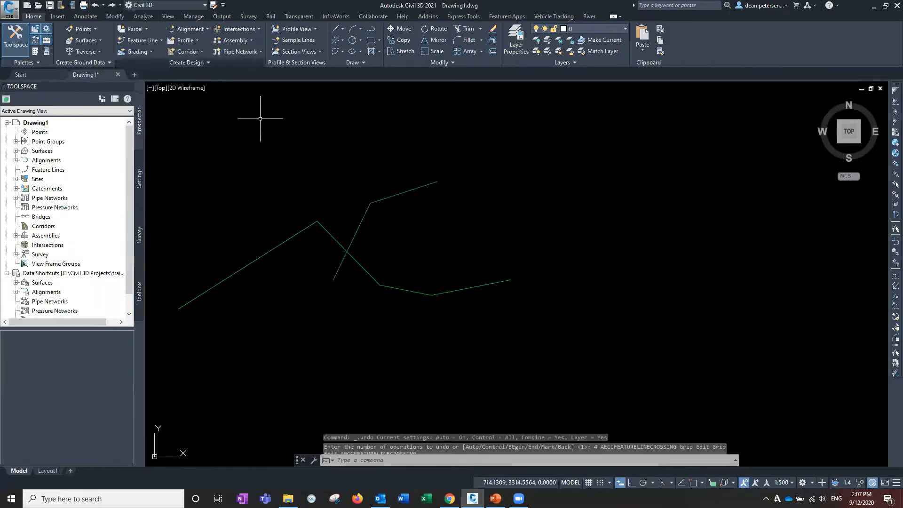
Step: Stretch the shorter feature line's lower end far left and its middle vertex down below the other feature line
click(354, 238)
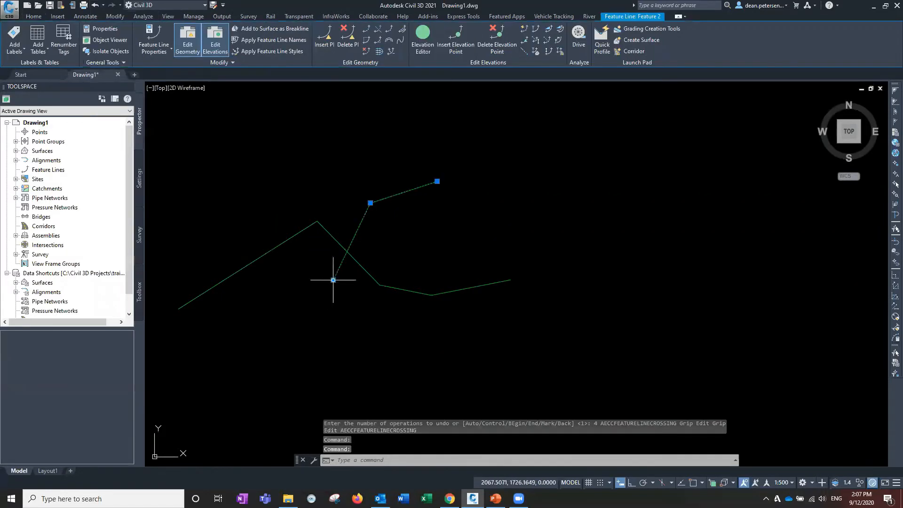
click(334, 280)
click(202, 286)
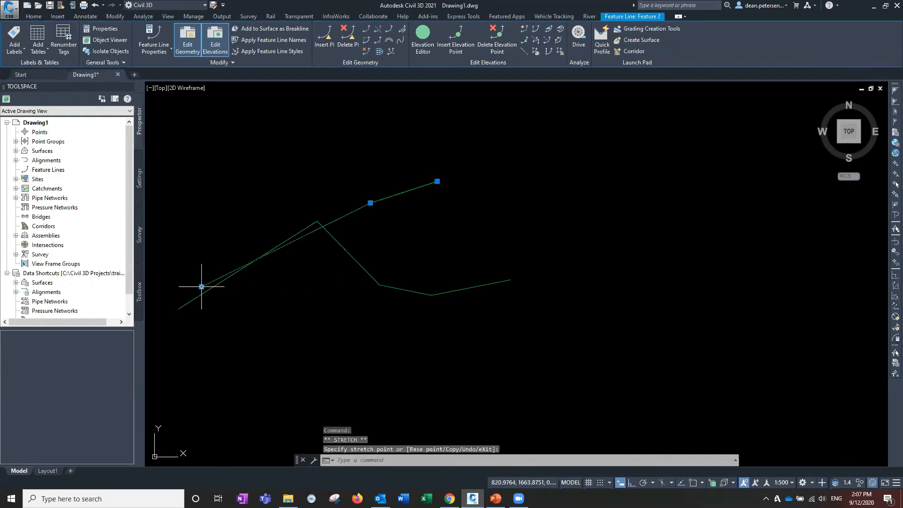
click(370, 203)
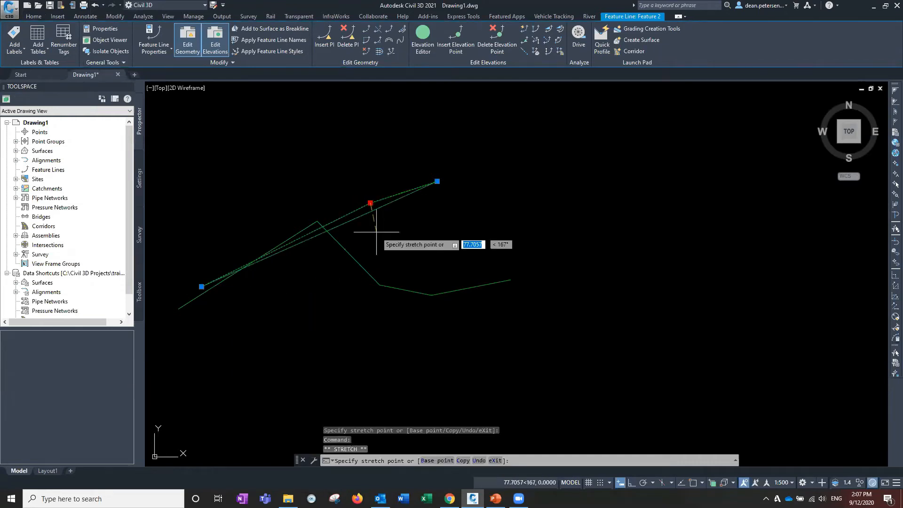
click(385, 312)
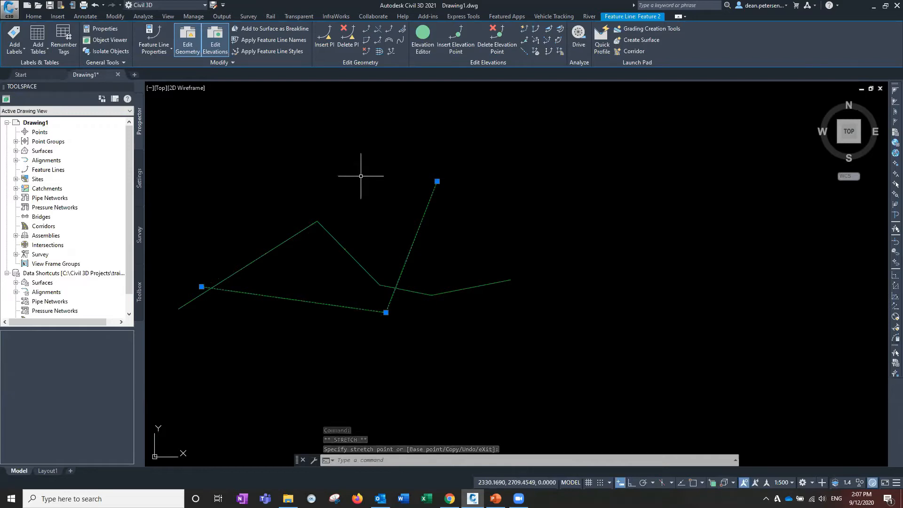
text(m)
key(Return)
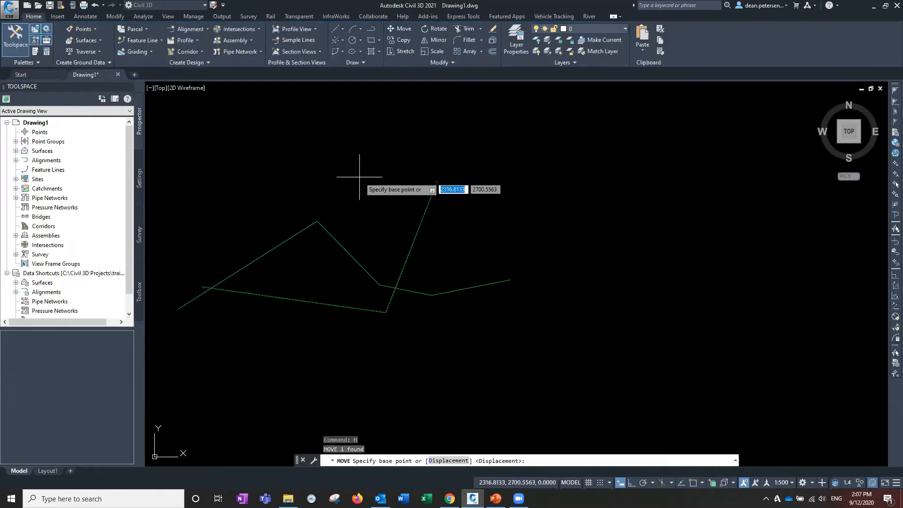
text(d)
key(Return)
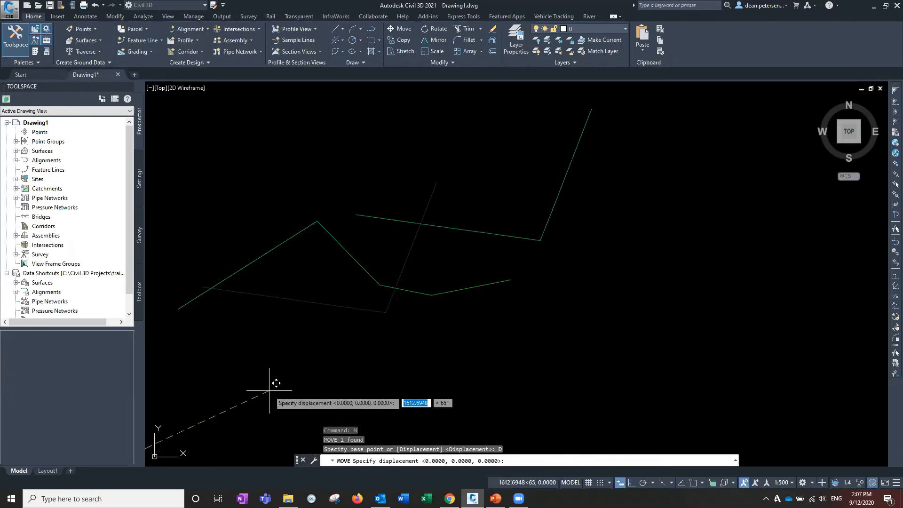
text(0.0)
key(Return)
key(Escape)
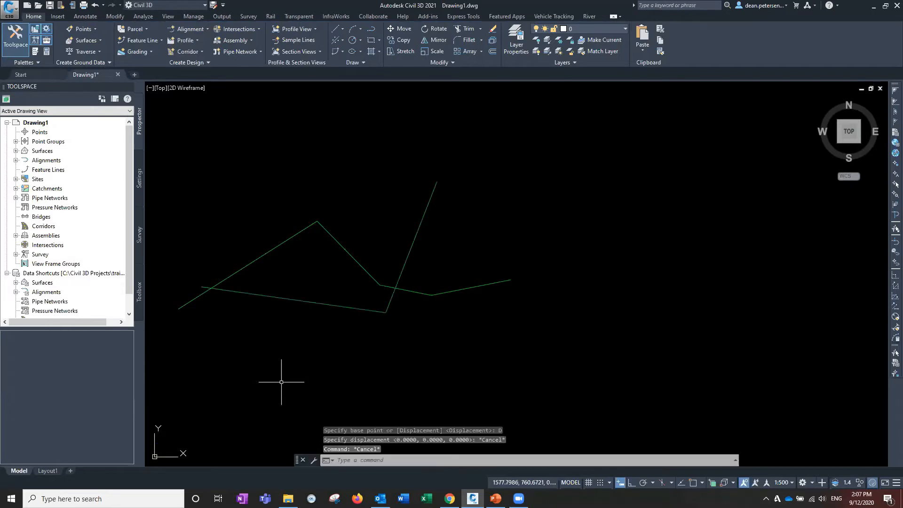
Step: Move the stretched feature line vertically using a displacement of 0,0,10
click(412, 246)
text(m)
key(Return)
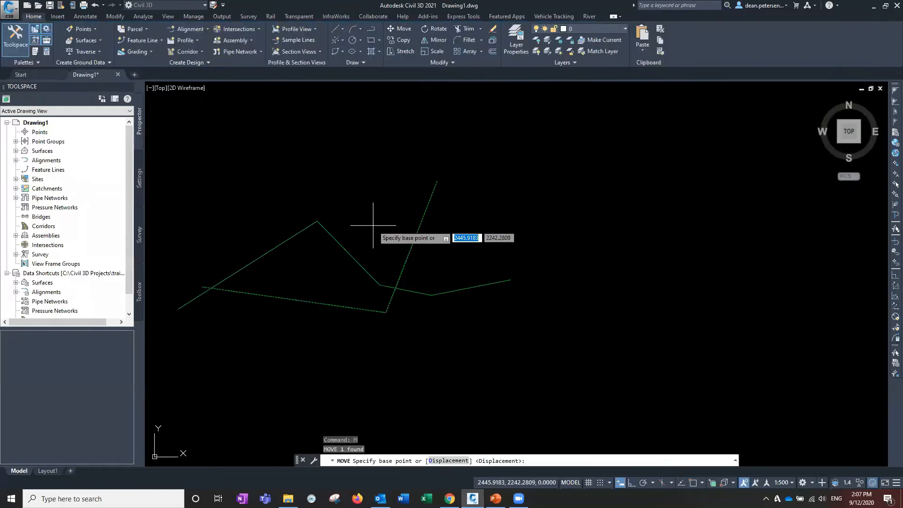
text(d)
key(Return)
text(0)
key(Tab)
text(0)
key(Tab)
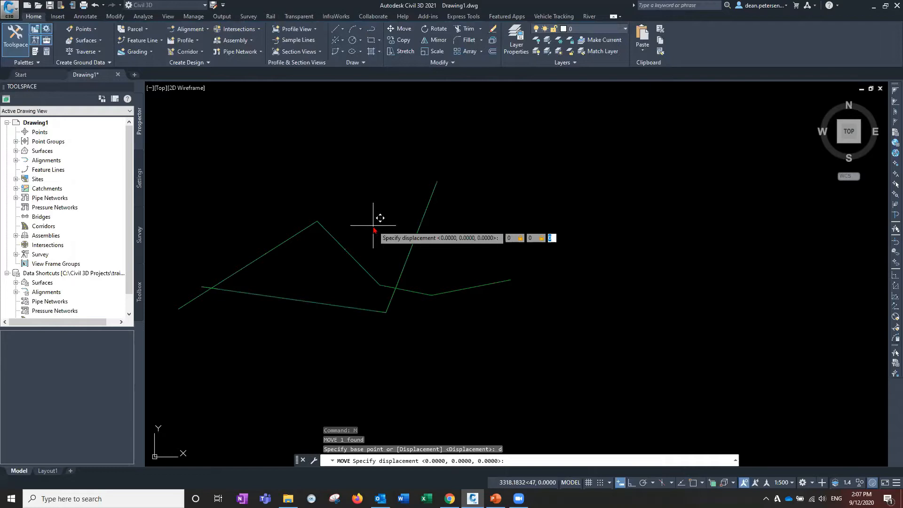
key(Return)
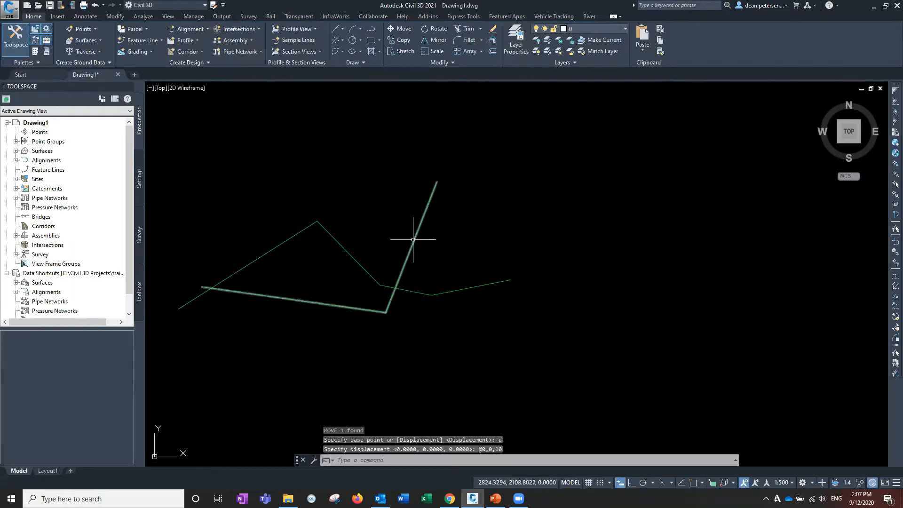
Step: Check the elevation difference between both feature lines by orbiting them in the Object Viewer, and close it
click(414, 238)
click(411, 290)
right_click(478, 245)
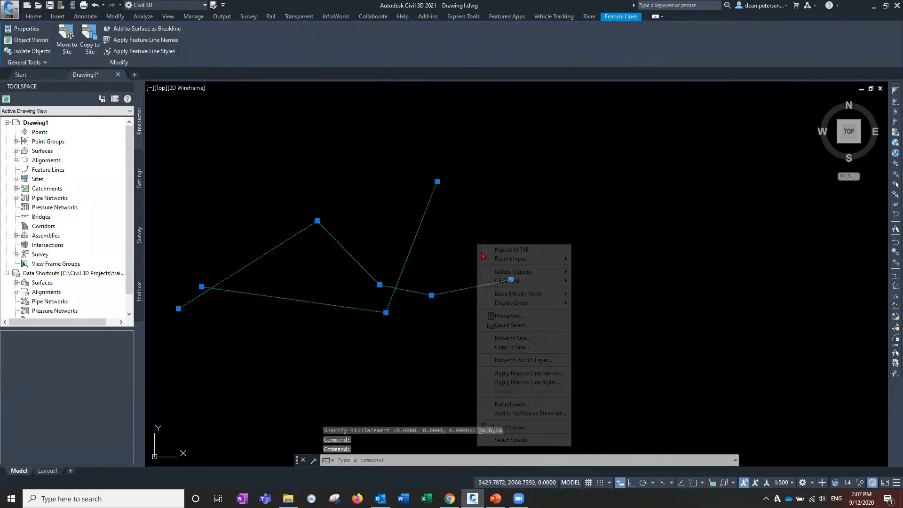
click(508, 427)
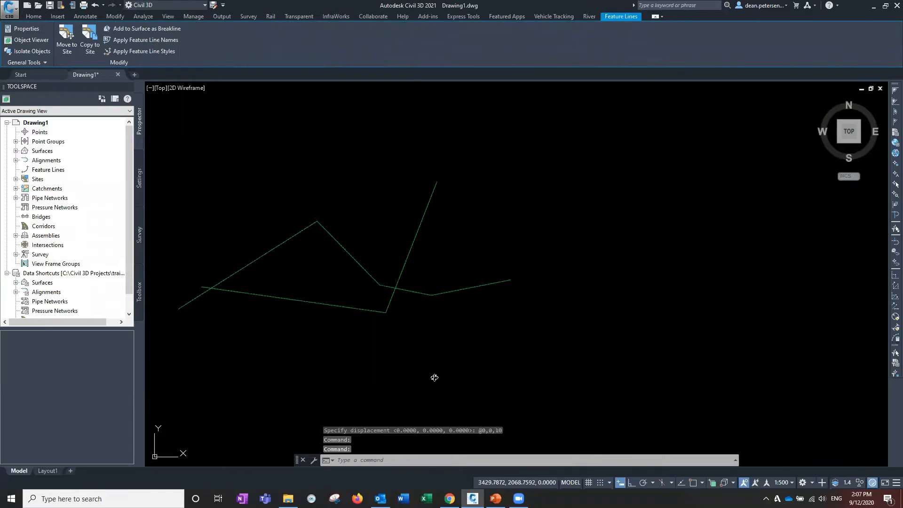
drag(433, 272, 642, 163)
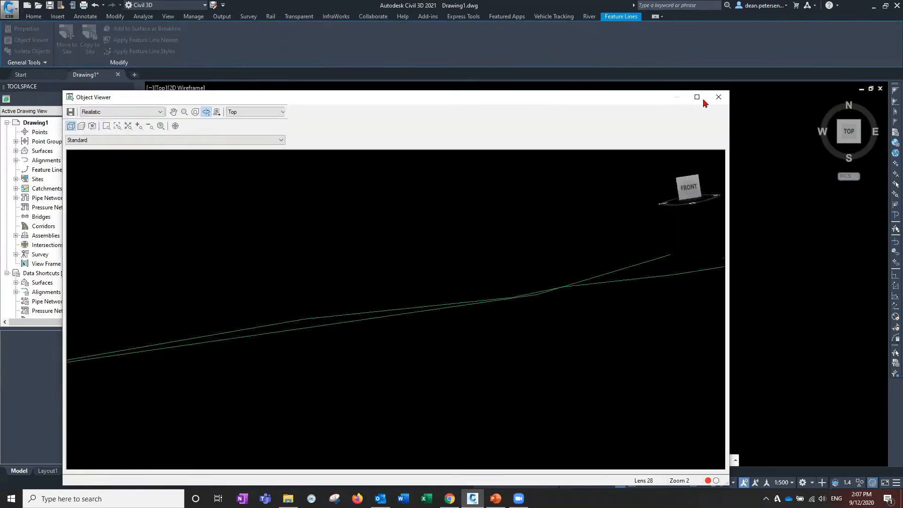
click(718, 97)
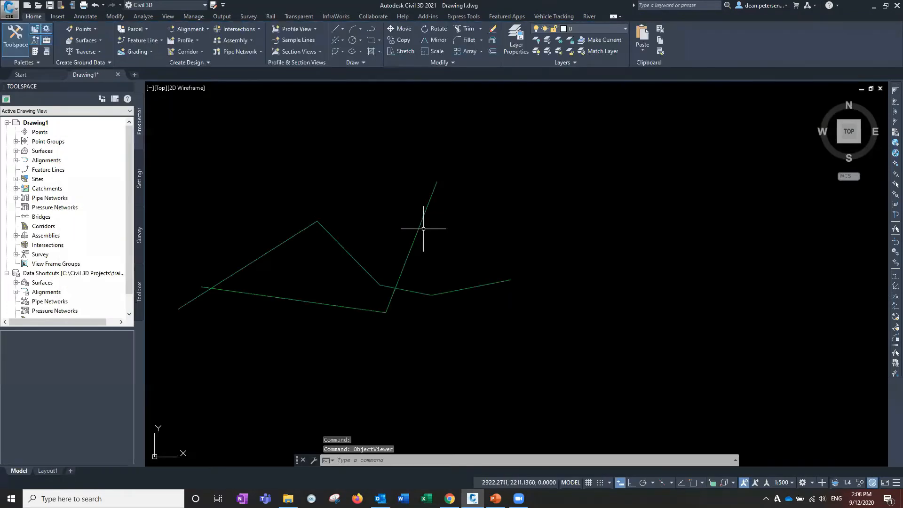
Step: Raise the stretched feature line further with a Move displacement of 0,0,100
click(423, 228)
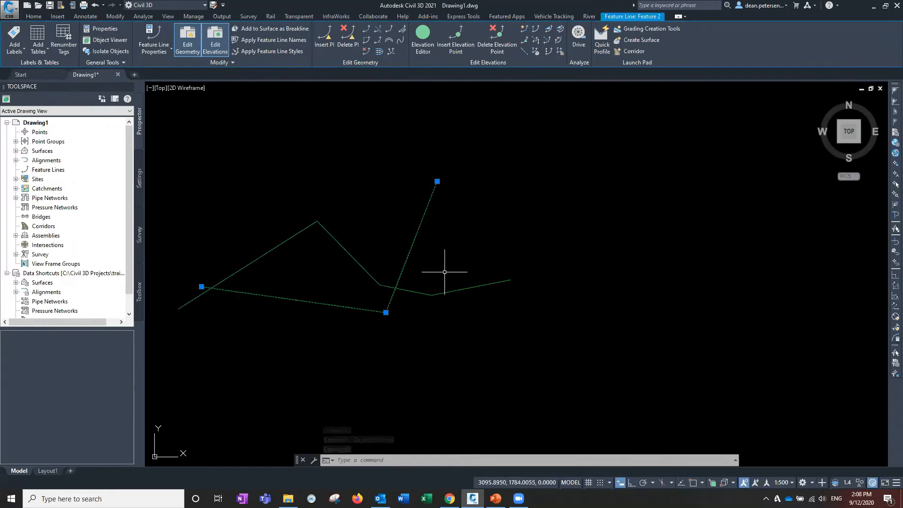
text(m)
key(Return)
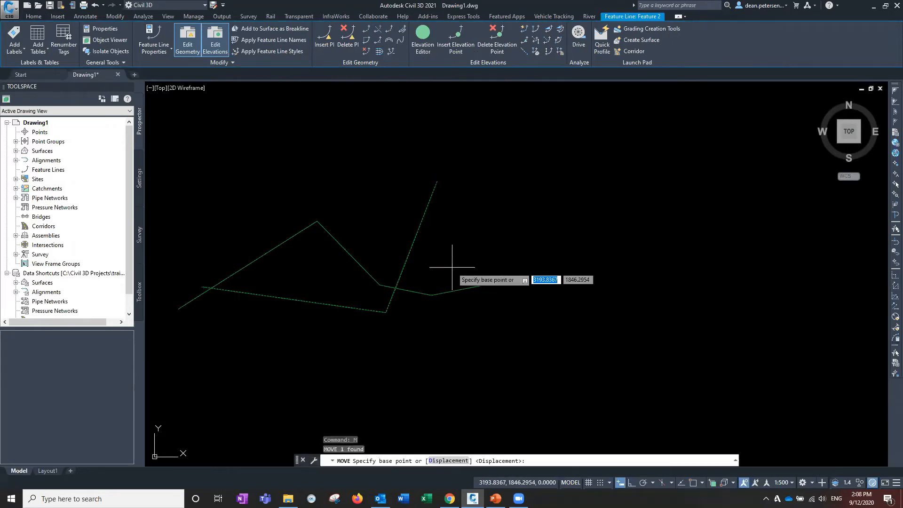
text(d)
key(Return)
text(0,0,100)
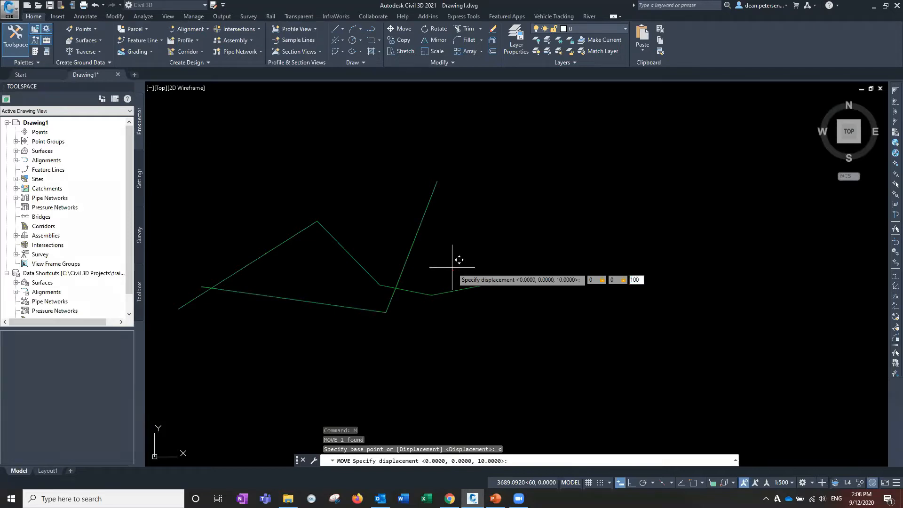
key(Return)
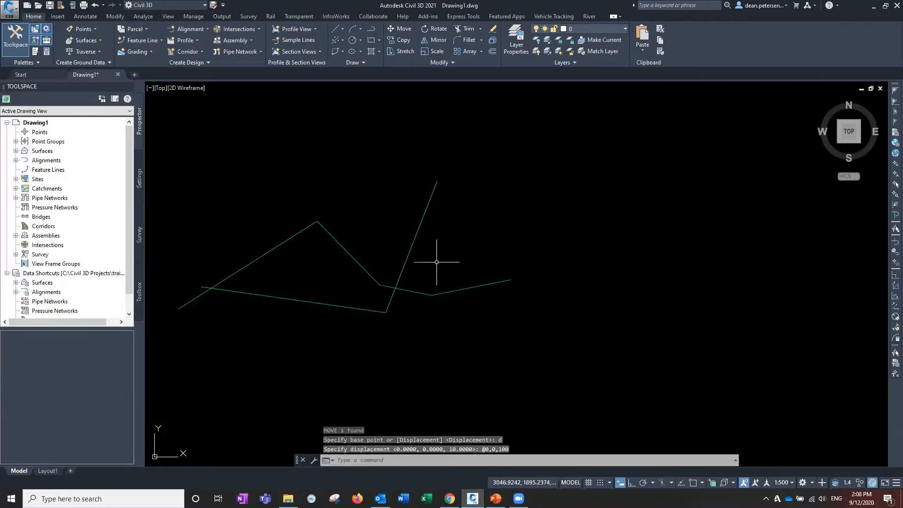
Step: Examine the raised feature line against the other one from several 3D angles in the Object Viewer, and close it
click(410, 250)
click(414, 292)
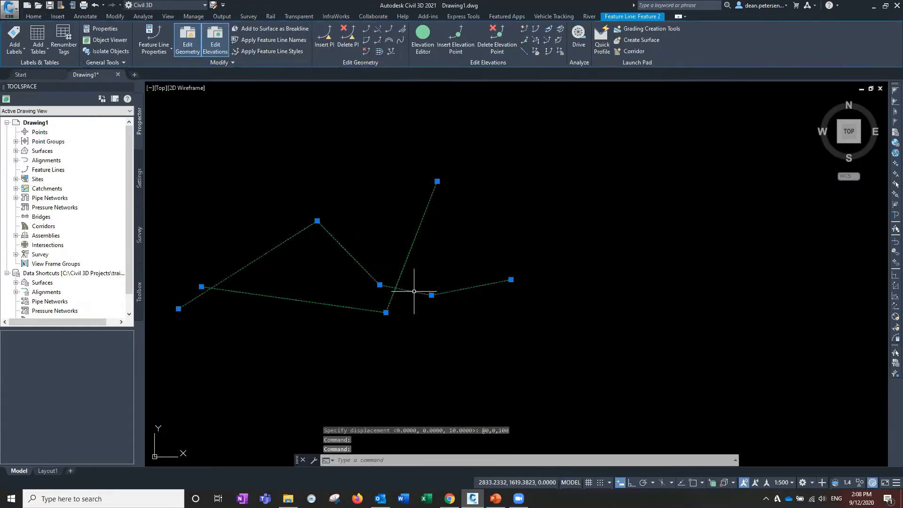
right_click(427, 269)
click(460, 453)
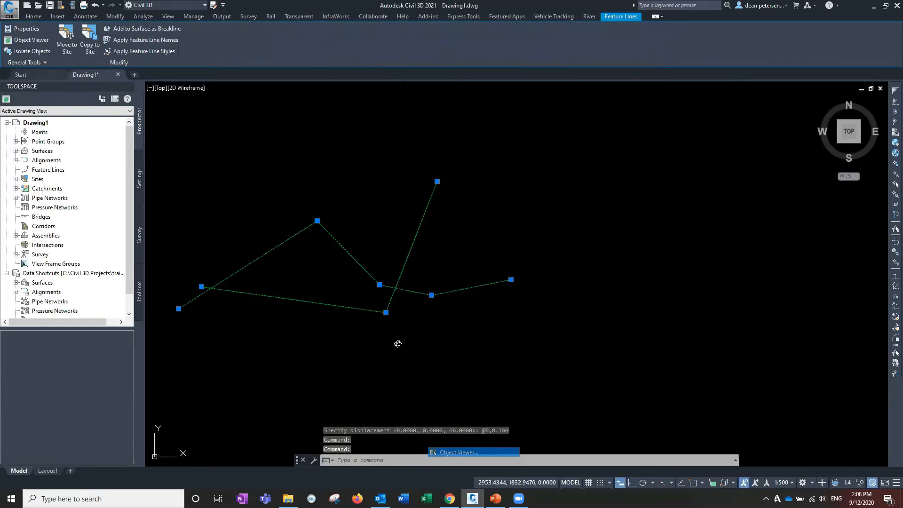
drag(404, 222, 344, 280)
drag(350, 366, 372, 347)
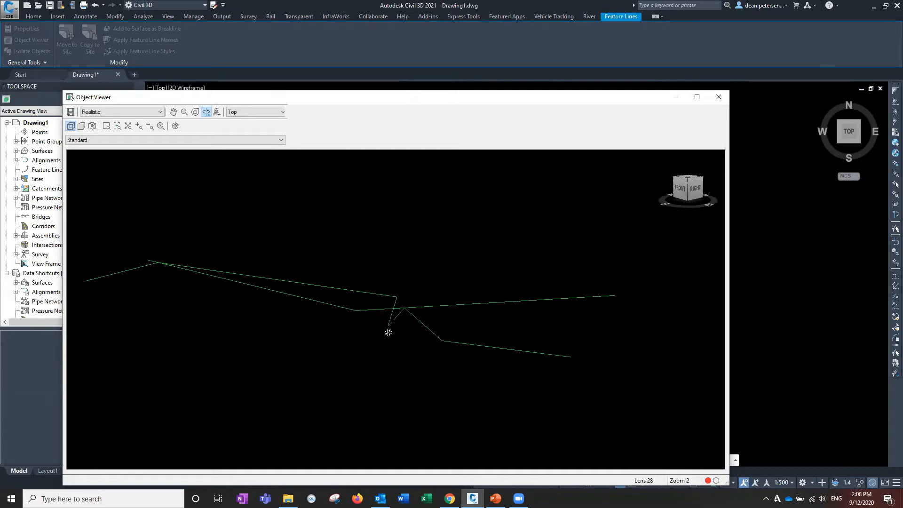
drag(330, 319, 514, 348)
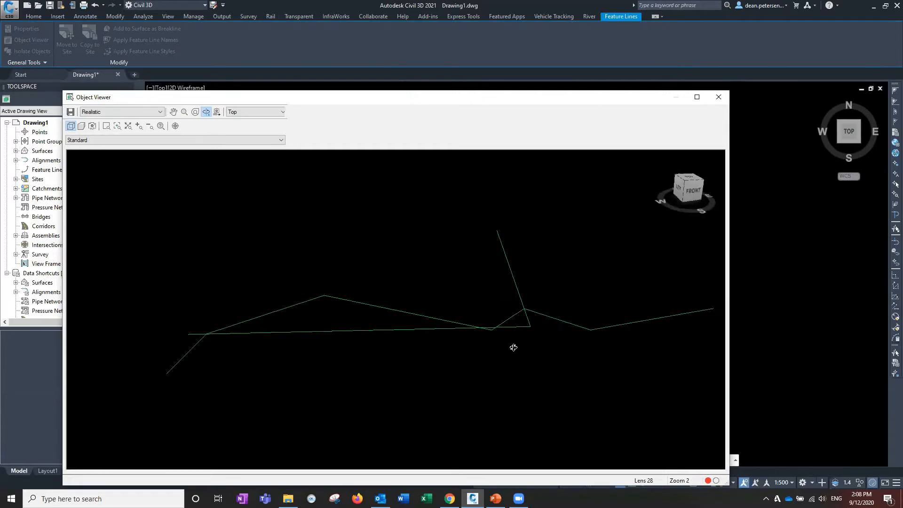
click(718, 97)
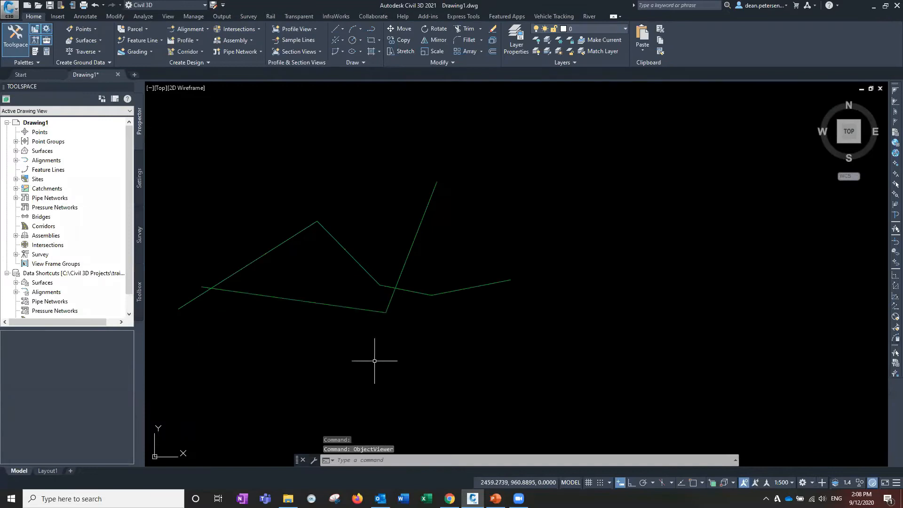
Step: Insert crossing points of type PI where the raised feature line crosses the other one
click(419, 223)
click(390, 50)
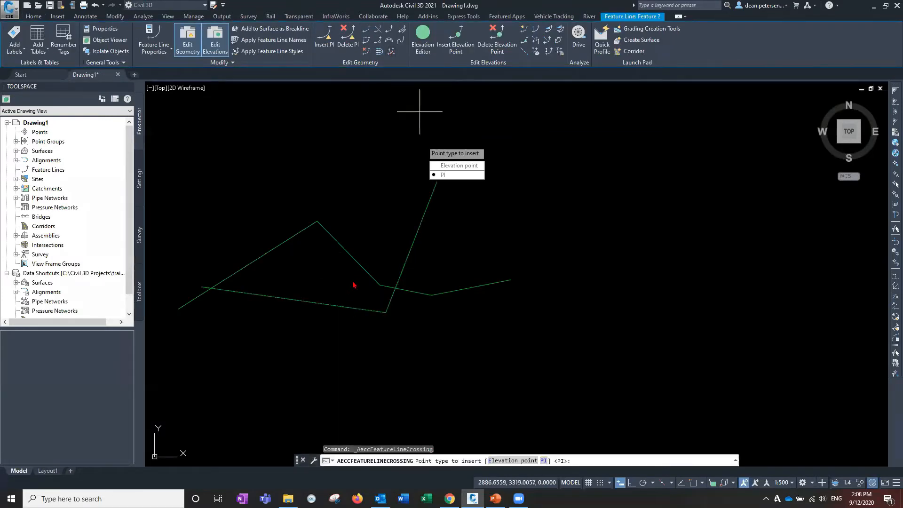
click(450, 175)
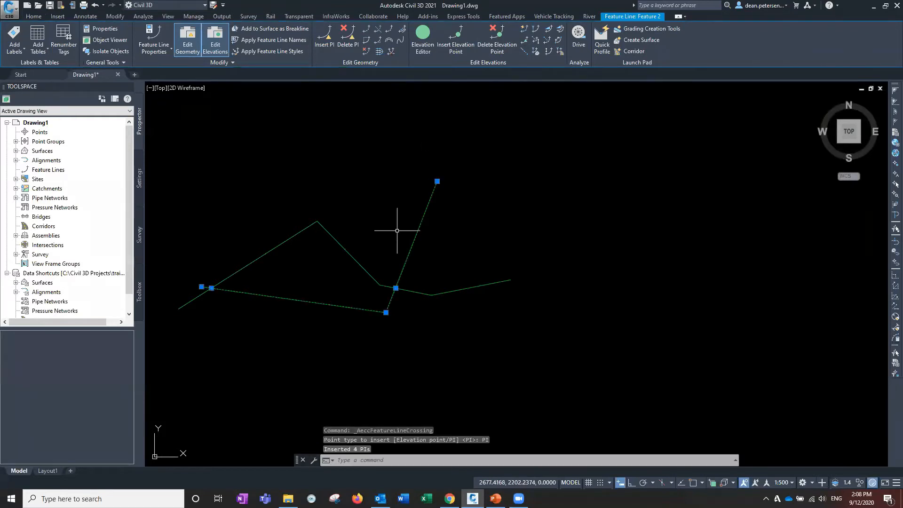
key(Escape)
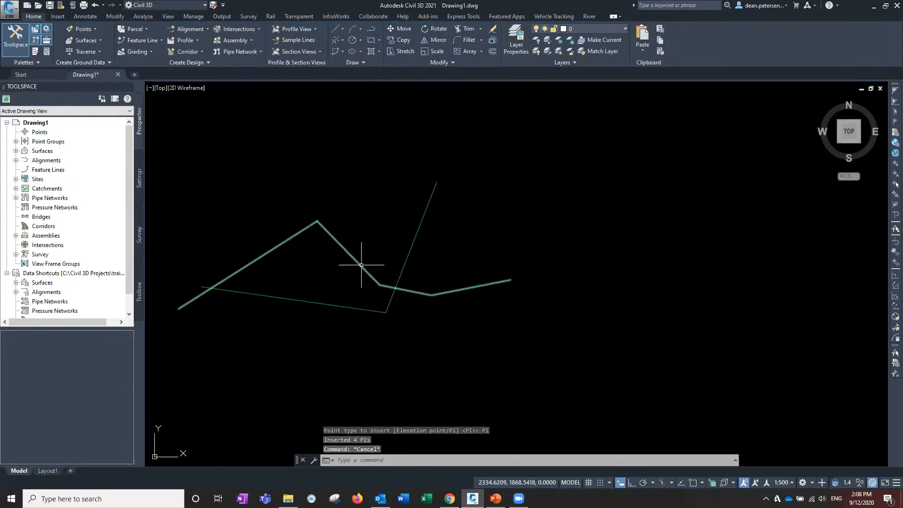
Step: Examine in the Object Viewer how both feature lines meet in elevation at the inserted PIs
click(362, 265)
click(419, 343)
click(383, 309)
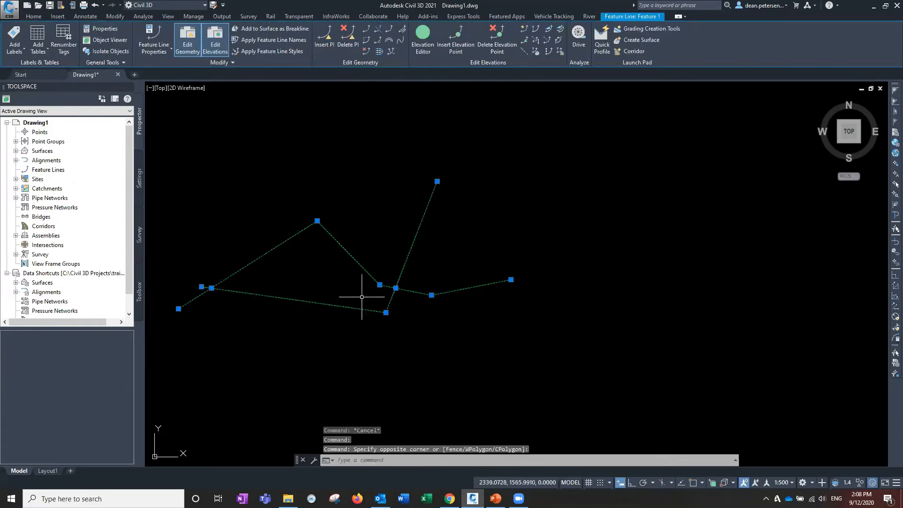
right_click(337, 289)
click(371, 272)
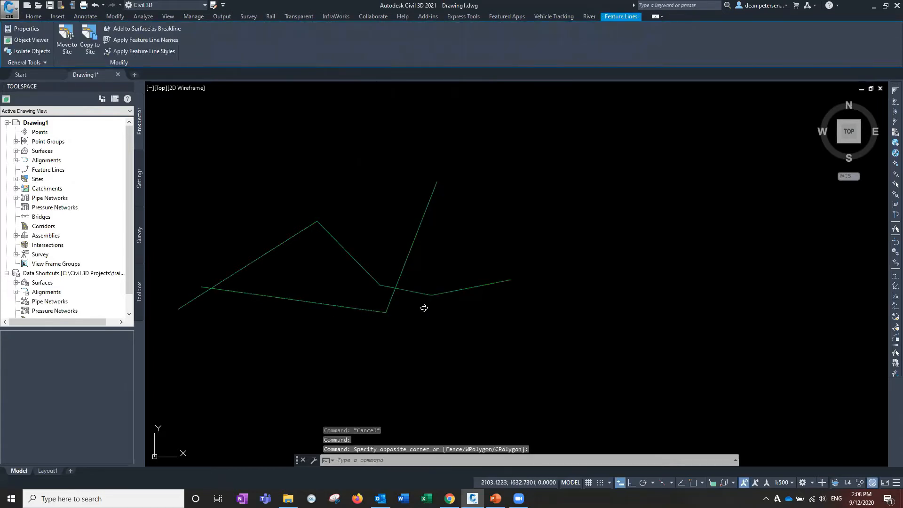
drag(405, 347, 367, 300)
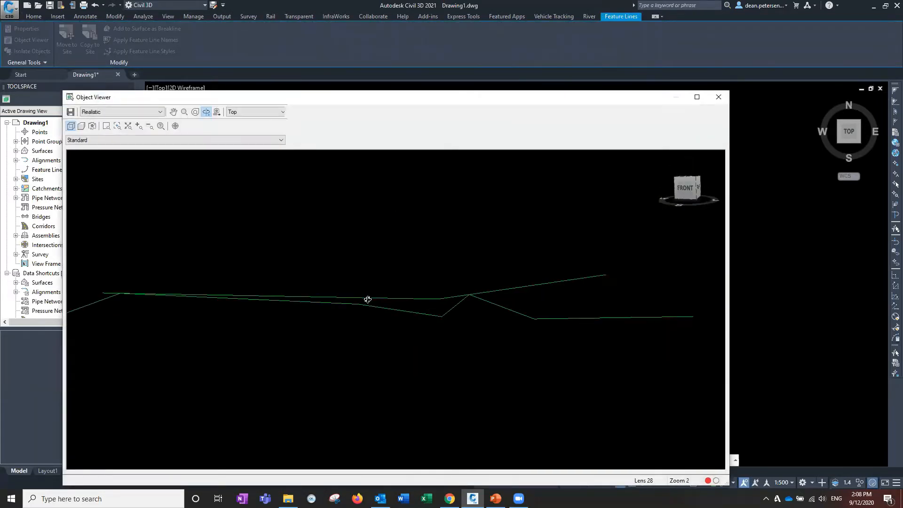
drag(296, 348, 532, 270)
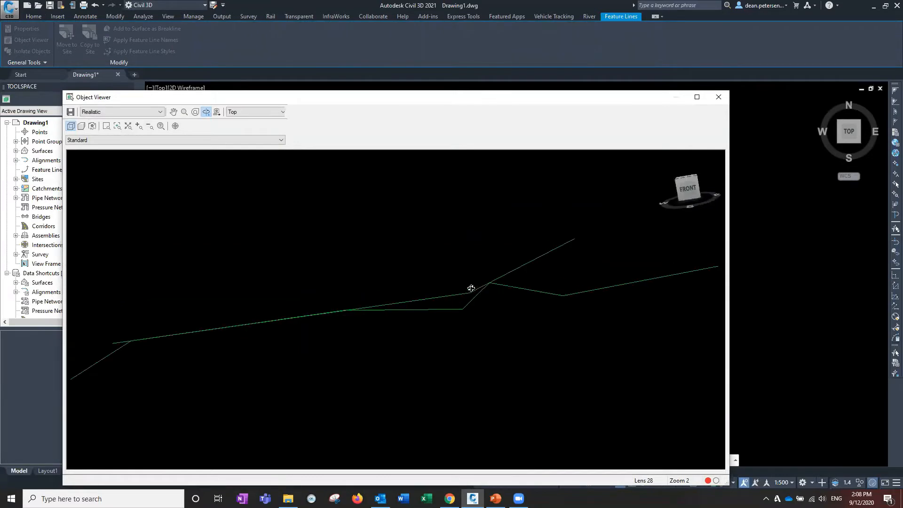
drag(399, 351, 496, 312)
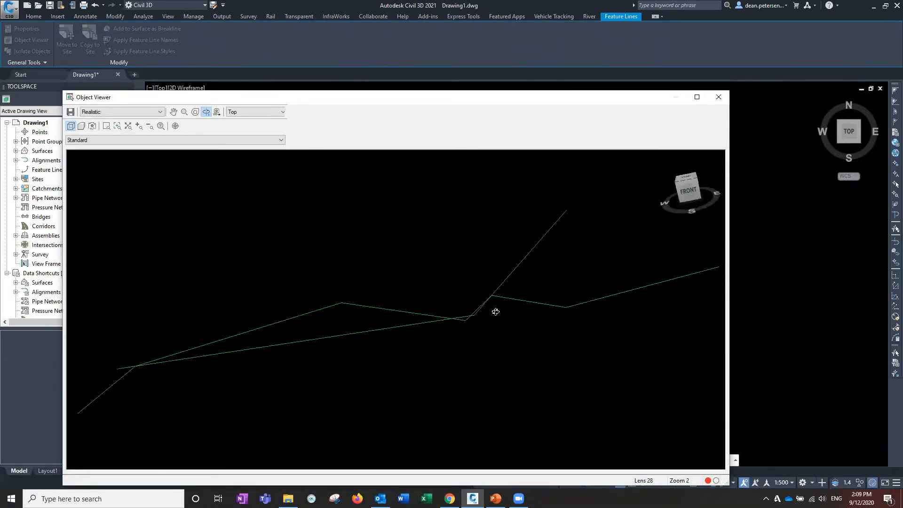
Step: Close the Object Viewer, open the elevation editor for the five-segment feature line, and set the grade back at station 1114.154 to 0
click(717, 97)
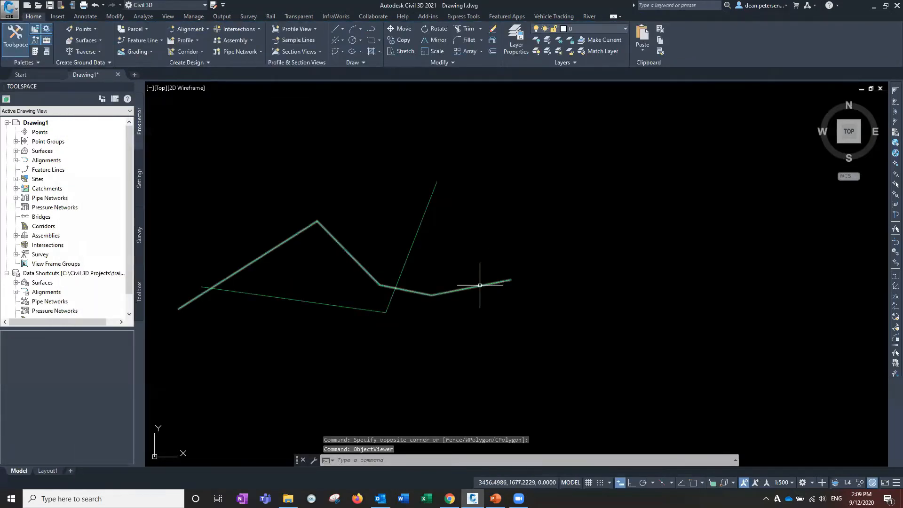
click(478, 283)
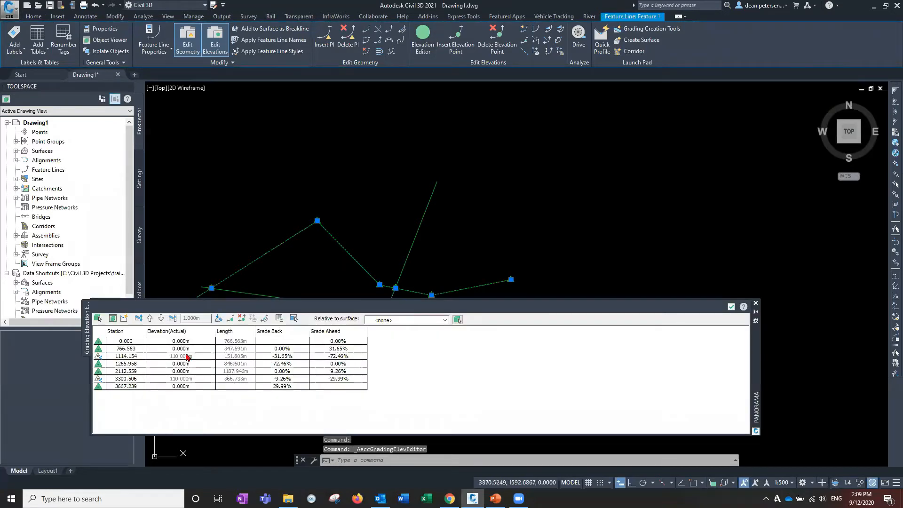
click(193, 380)
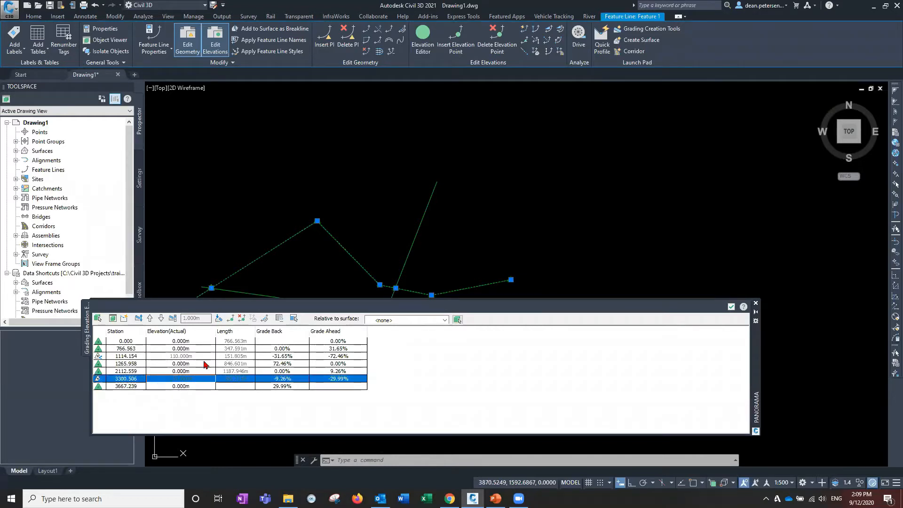
click(286, 356)
click(292, 356)
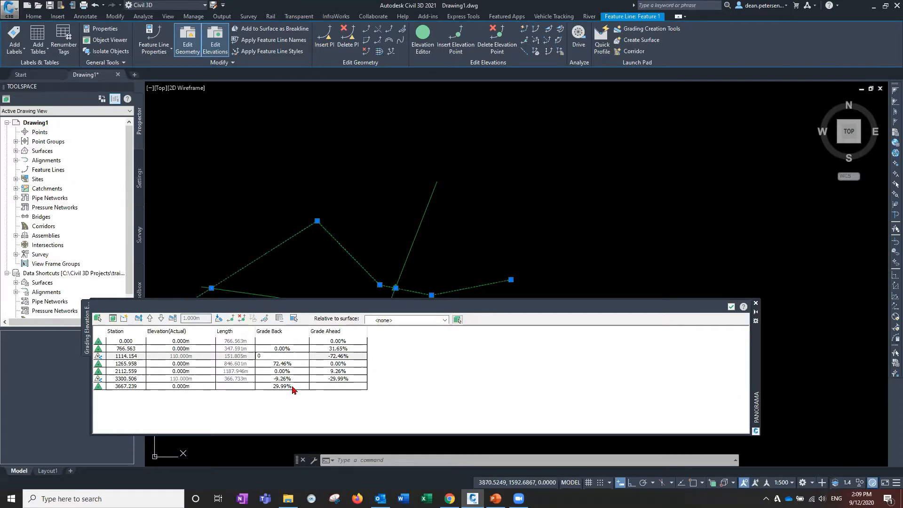
Step: Try to set the grade ahead at station 2112.559 to 0, close the elevation editor and deselect the feature line
click(346, 373)
click(344, 371)
text(0)
click(348, 416)
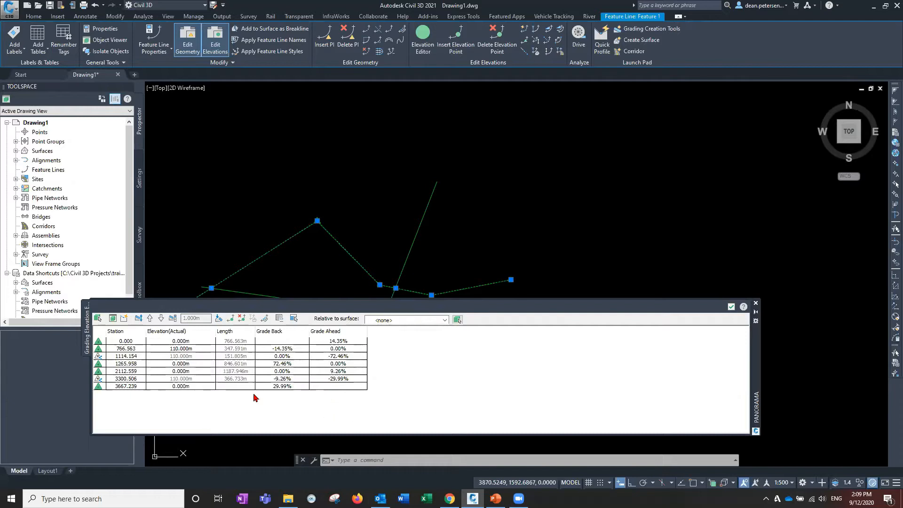
click(731, 307)
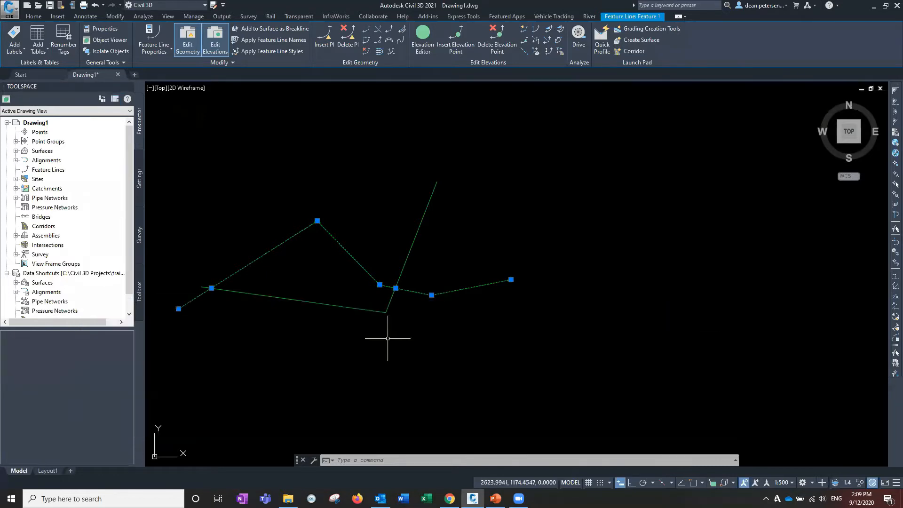
key(Escape)
Step: Examine the edited feature line alone in the Object Viewer, and close it
click(399, 288)
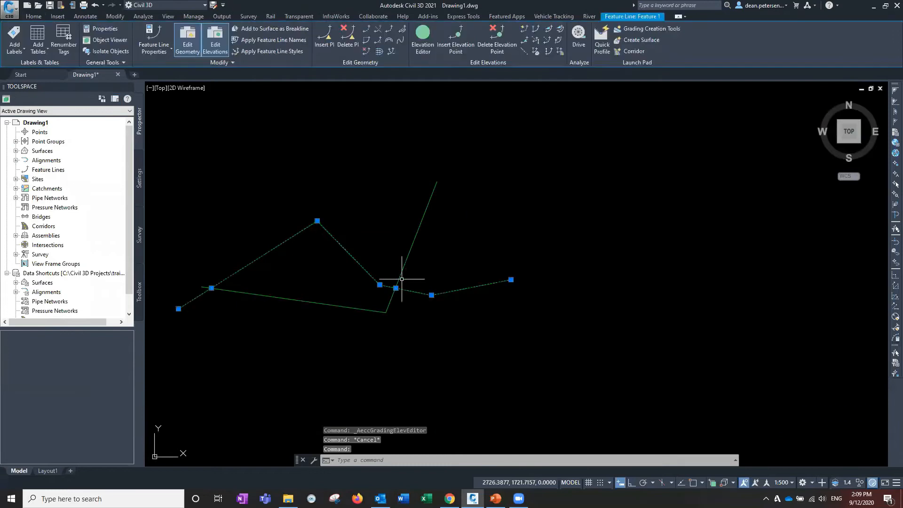
right_click(390, 249)
click(418, 233)
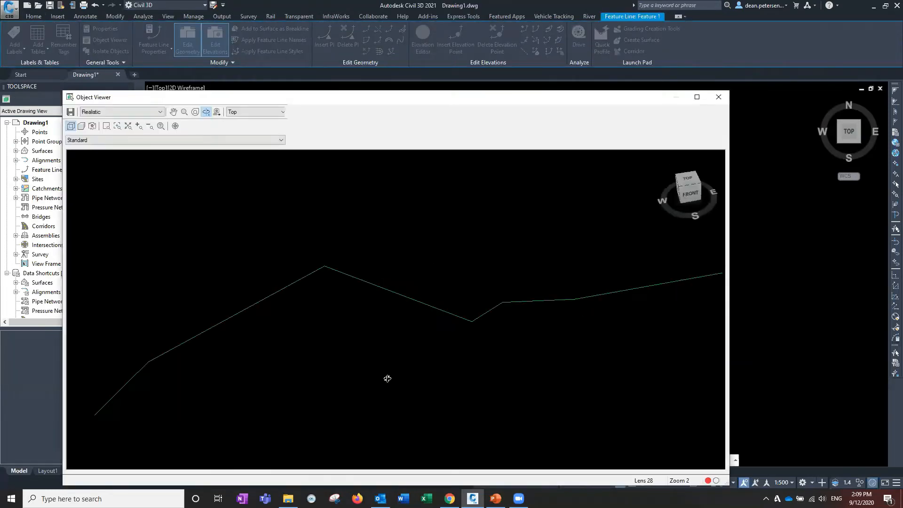
click(719, 97)
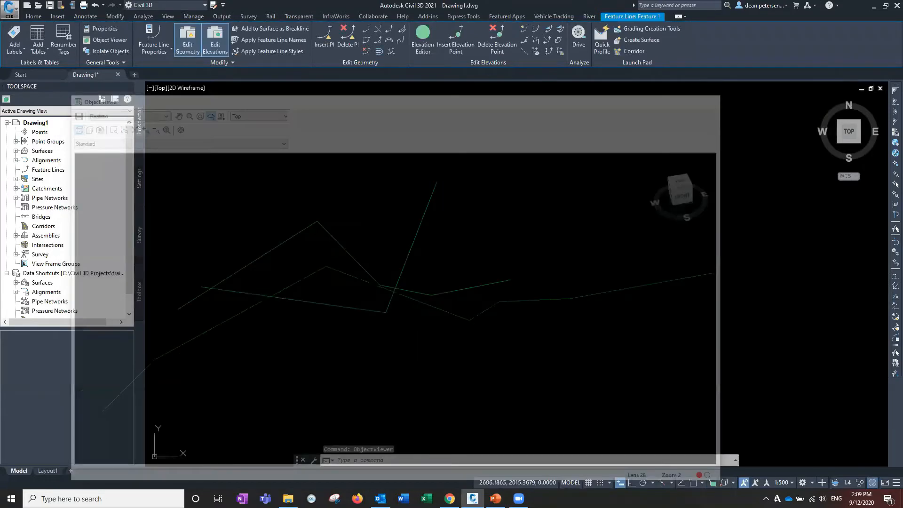
Step: In the other feature line's elevation editor, set the crossing PIs at stations 1082.919 and 3002.490 to elevation 0, and close it
click(400, 279)
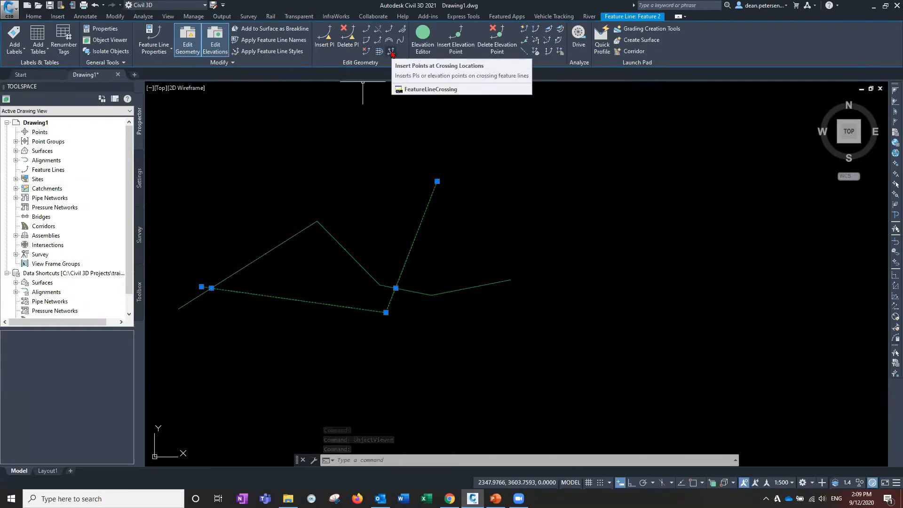
click(423, 34)
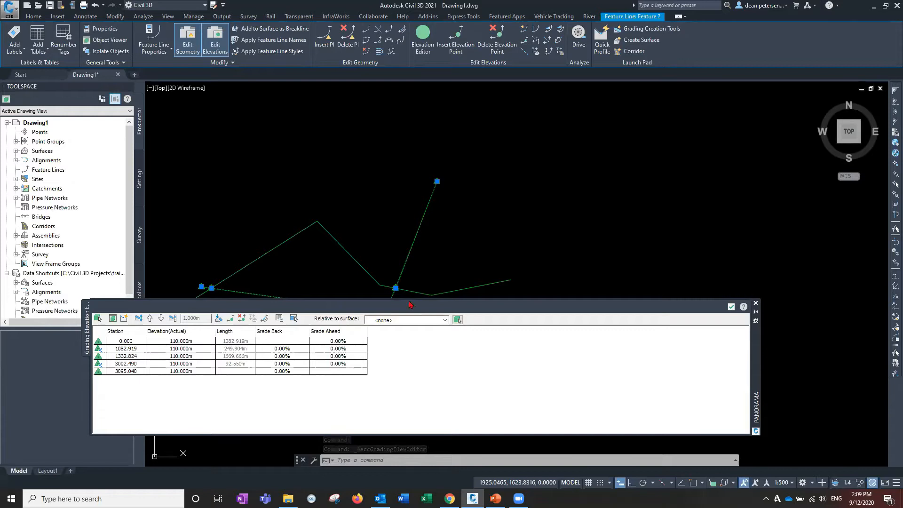
click(196, 350)
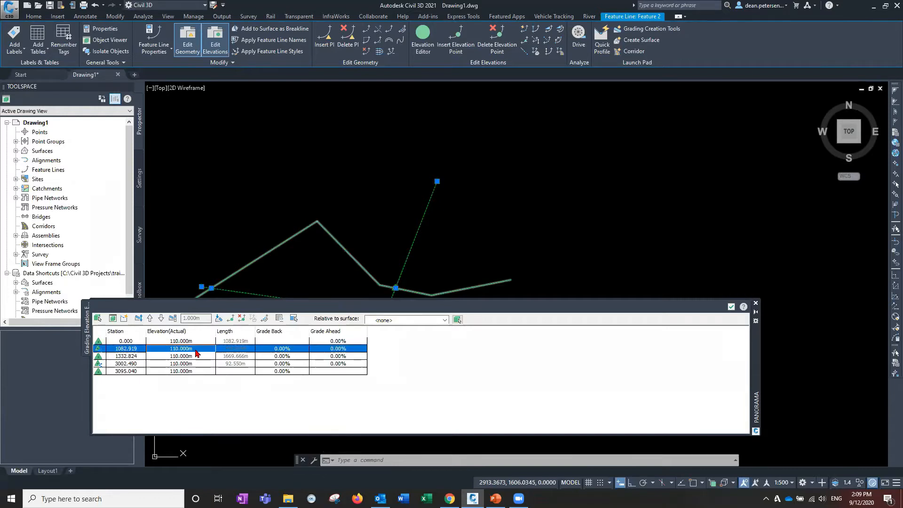
click(194, 351)
text(0)
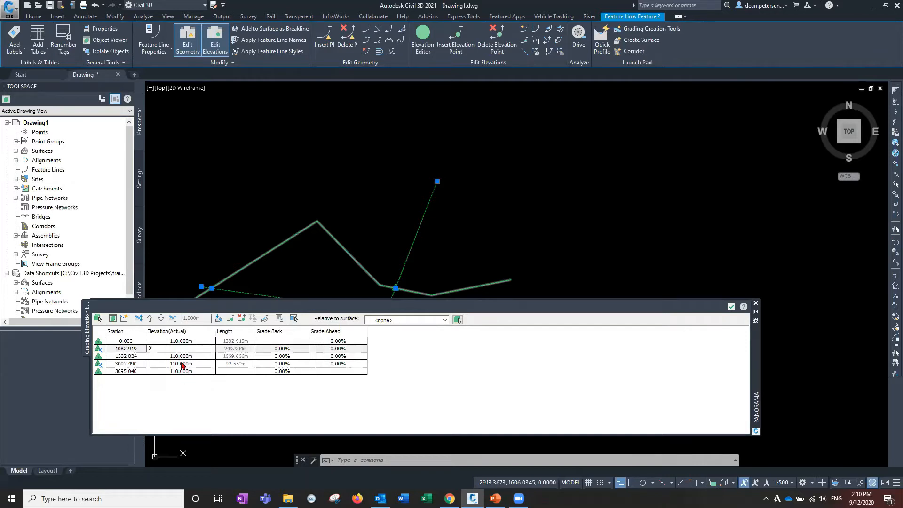
click(192, 364)
click(195, 364)
text(0)
click(191, 401)
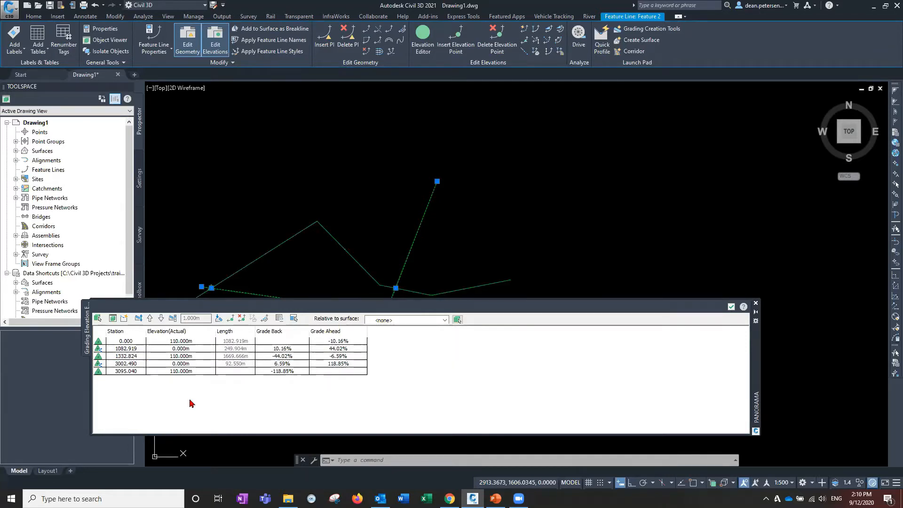
click(458, 320)
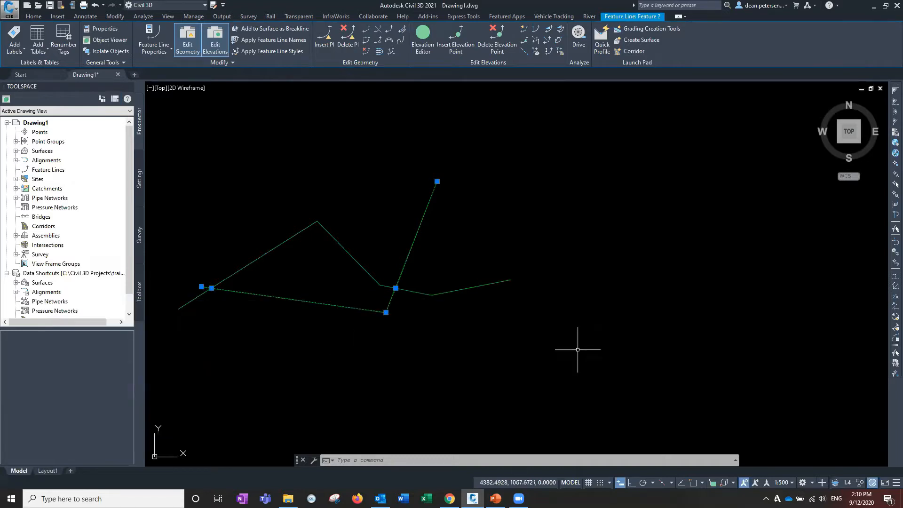
key(Escape)
Step: Examine both feature lines together from several 3D angles in the Object Viewer to compare their elevations at the crossings, and close it
click(465, 336)
click(388, 226)
right_click(363, 233)
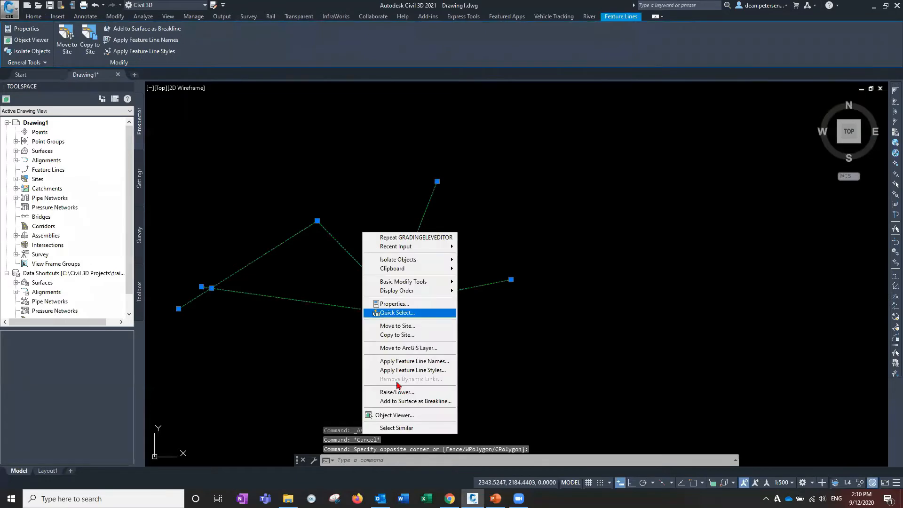
click(401, 416)
drag(429, 346, 496, 372)
drag(388, 375, 469, 344)
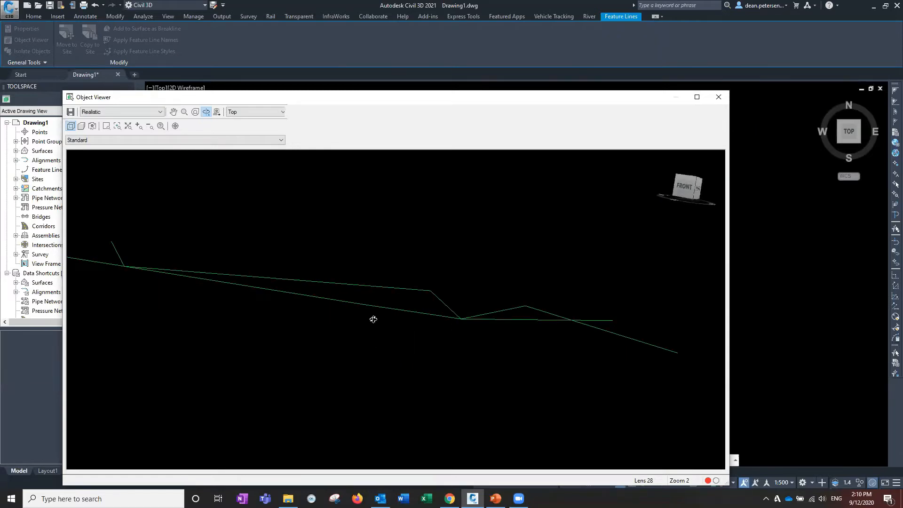
drag(299, 339, 450, 357)
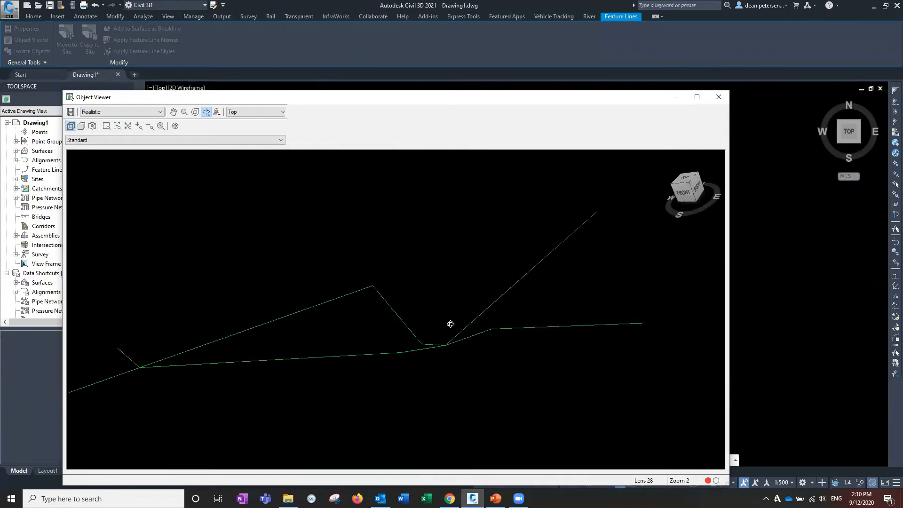
click(718, 97)
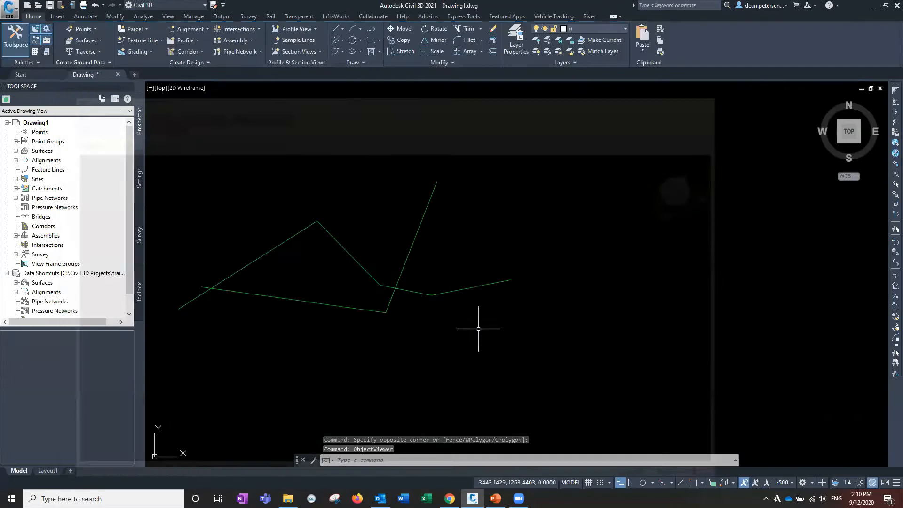
Step: Raise both feature lines together with a Move displacement of 0,0,200
mouse_move(428, 317)
middle_down()
mouse_move(501, 308)
mouse_move(524, 319)
middle_up()
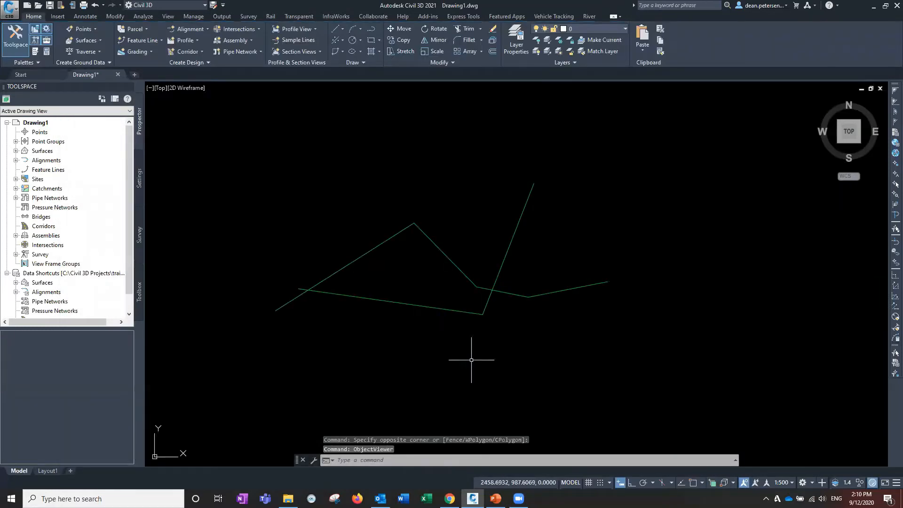
click(478, 358)
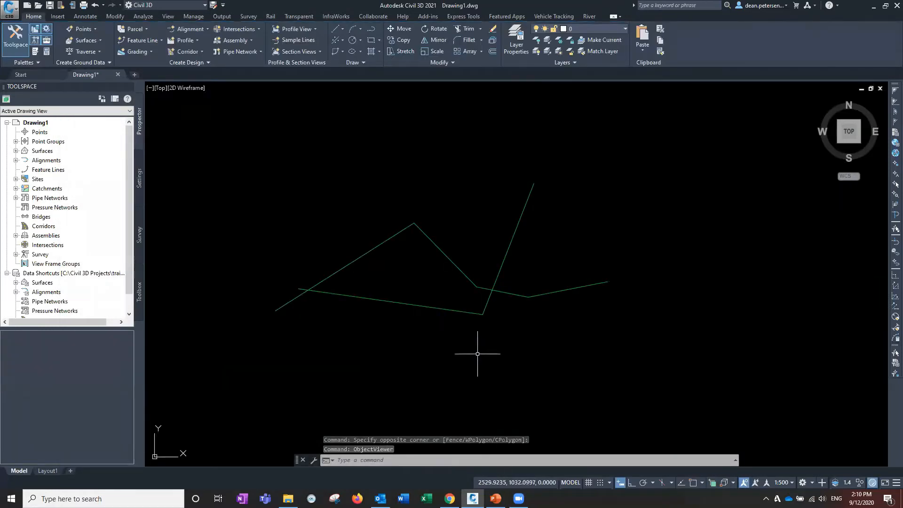
click(375, 218)
text(m)
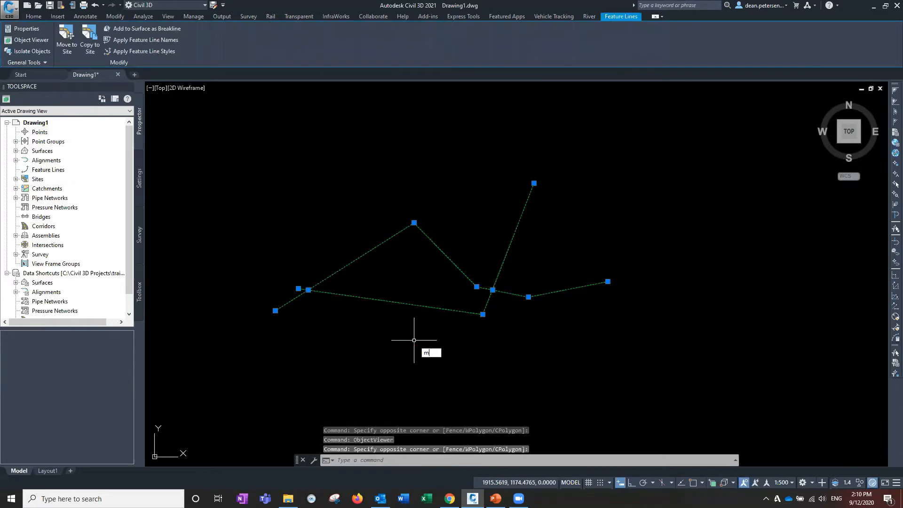
key(Return)
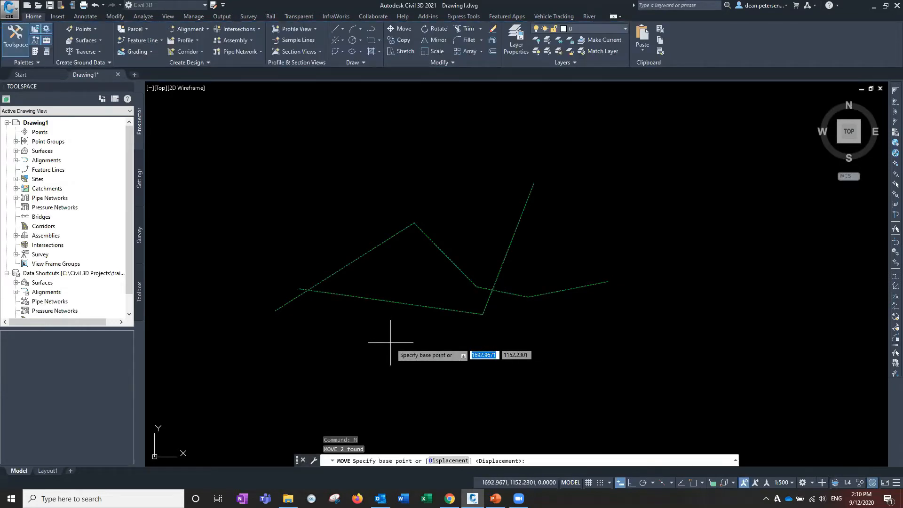
text(d)
key(Return)
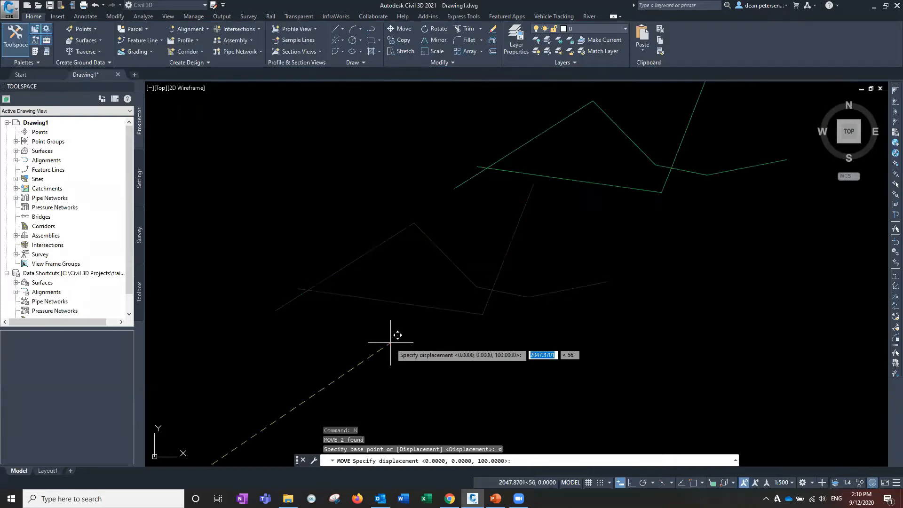
text(0)
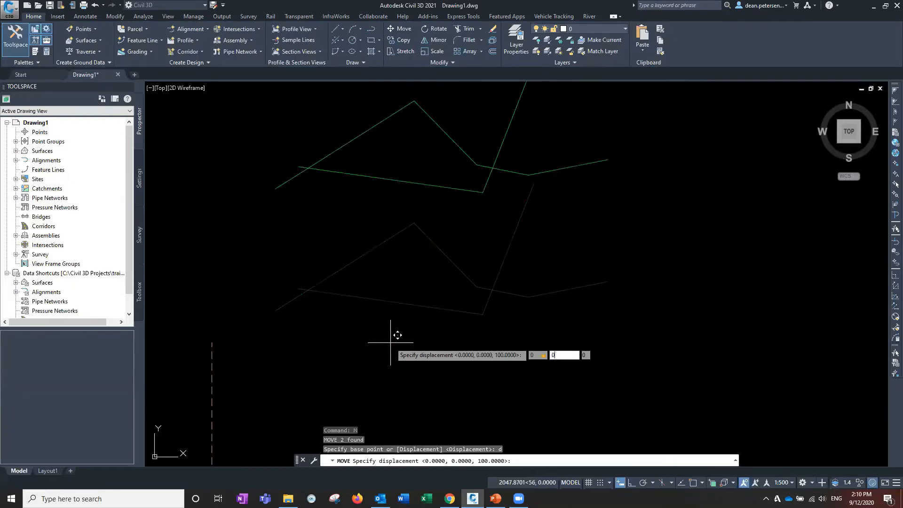
text(,0,200)
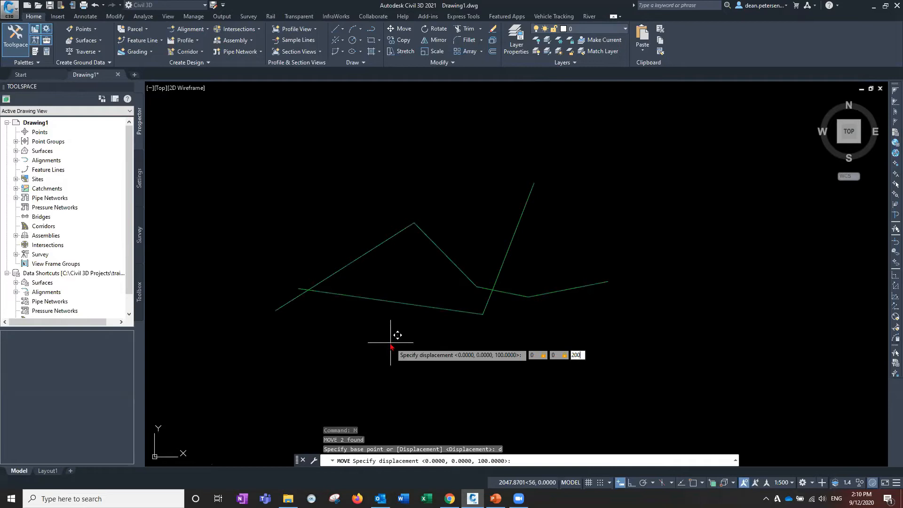
key(Return)
Step: Examine both raised feature lines from several 3D angles in the Object Viewer, checking the shared crossing PIs, and close it
click(544, 367)
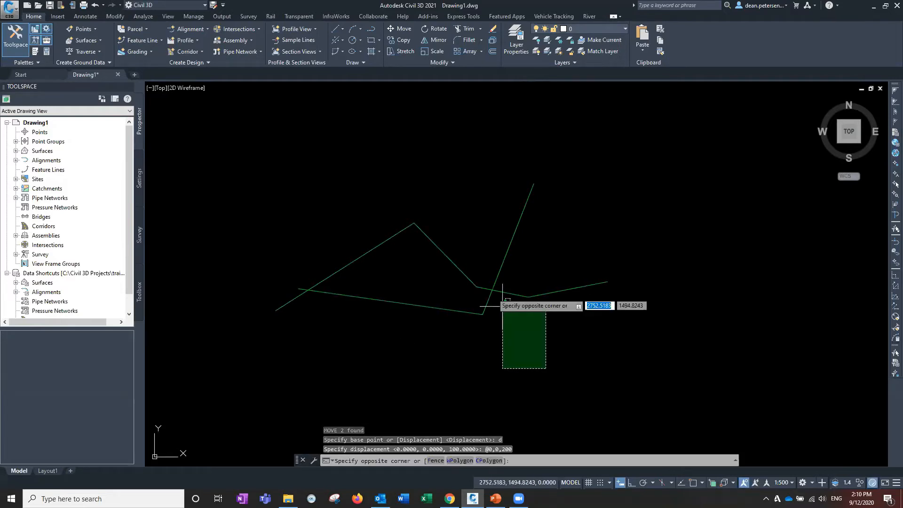
click(454, 231)
right_click(329, 184)
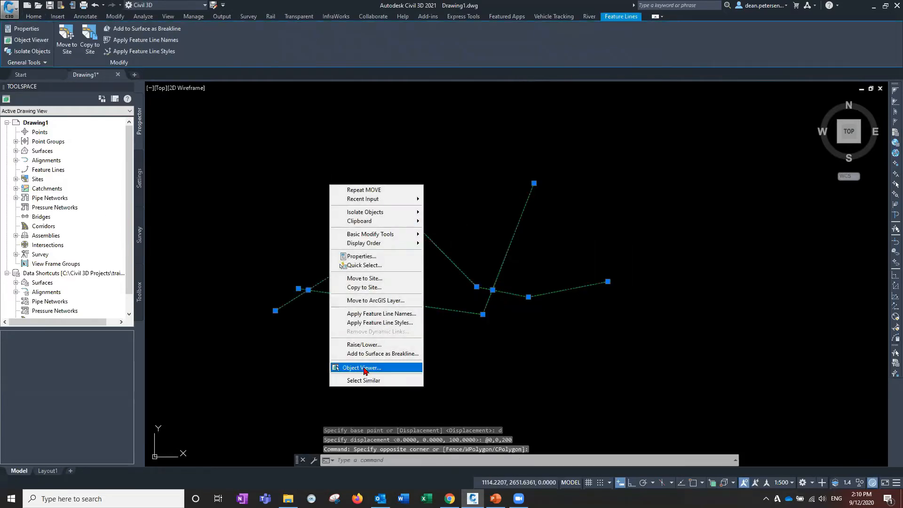
click(417, 368)
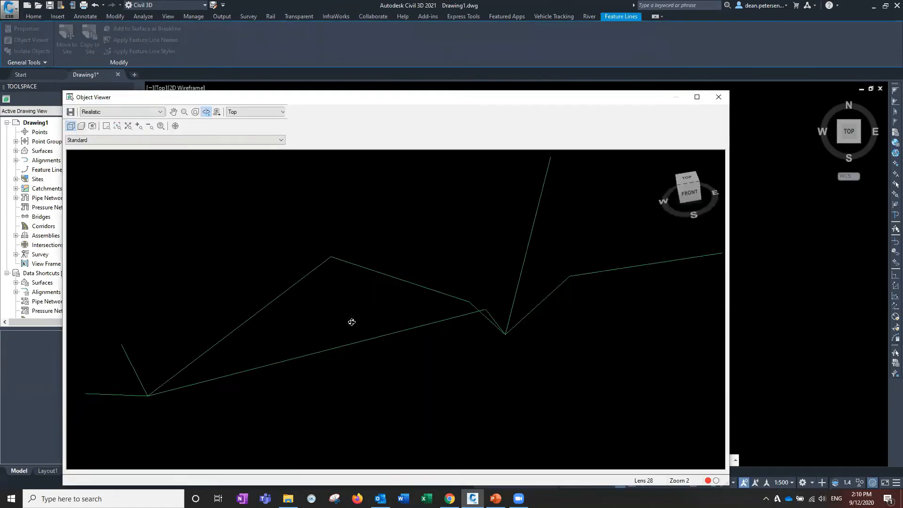
drag(352, 322, 516, 321)
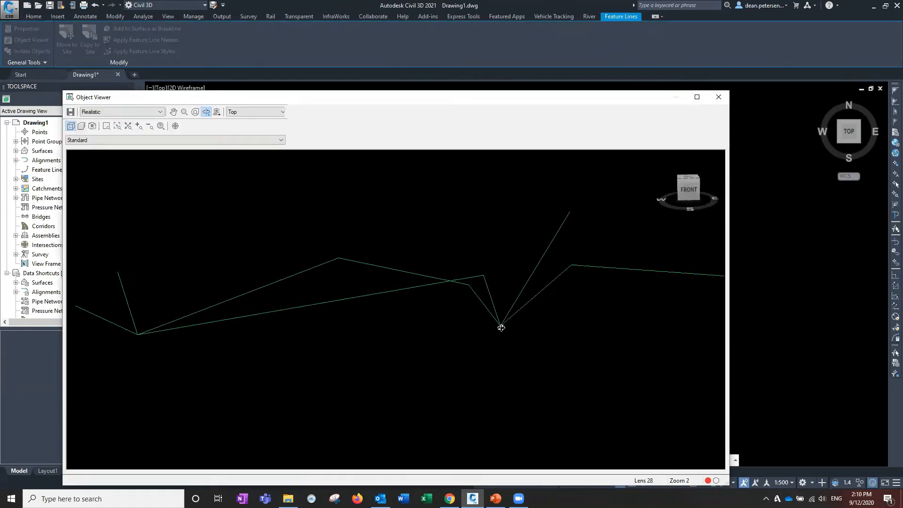
drag(400, 338, 445, 340)
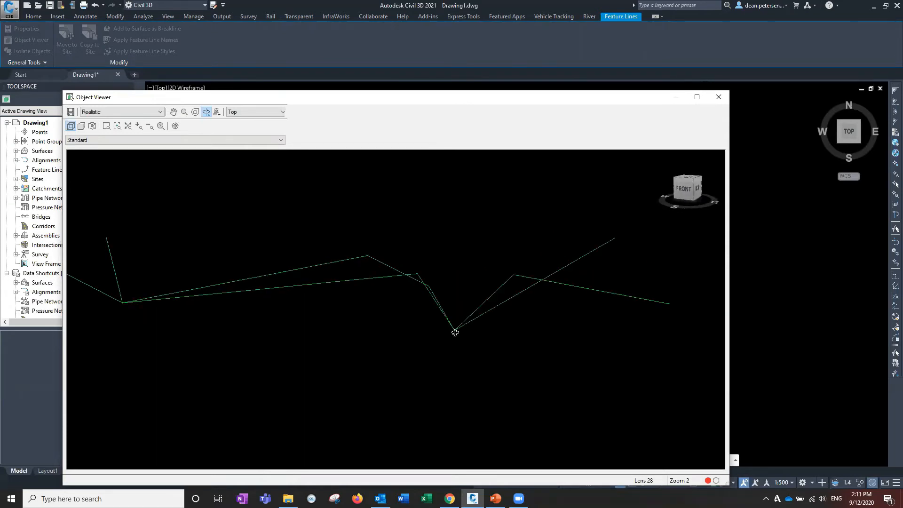
drag(419, 310, 383, 337)
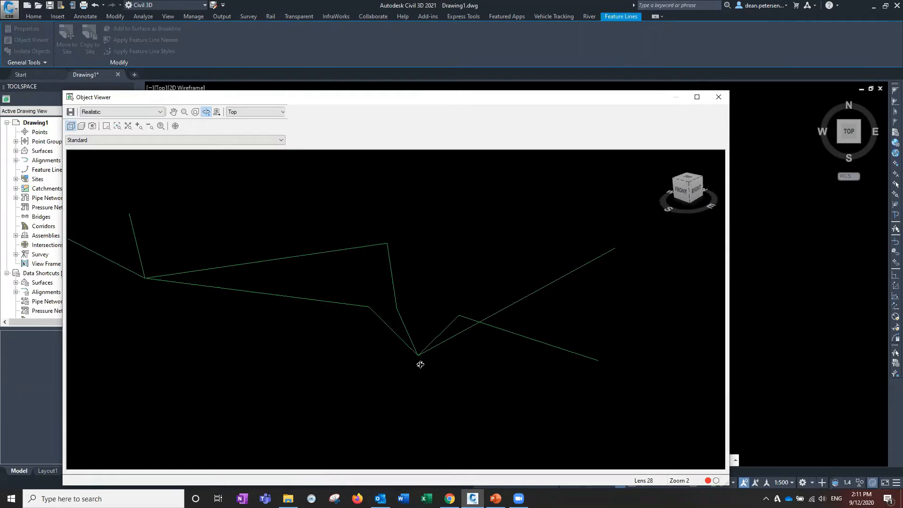
drag(310, 386, 359, 425)
drag(315, 352, 569, 216)
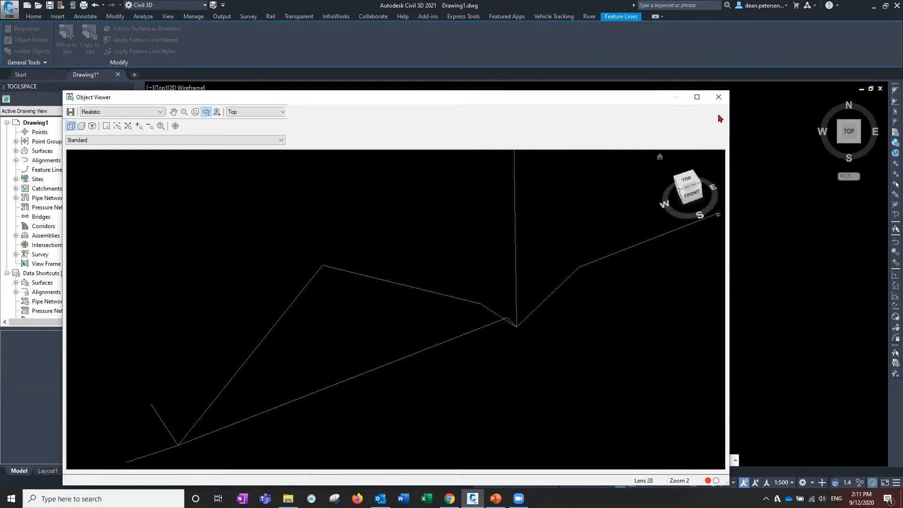
click(718, 98)
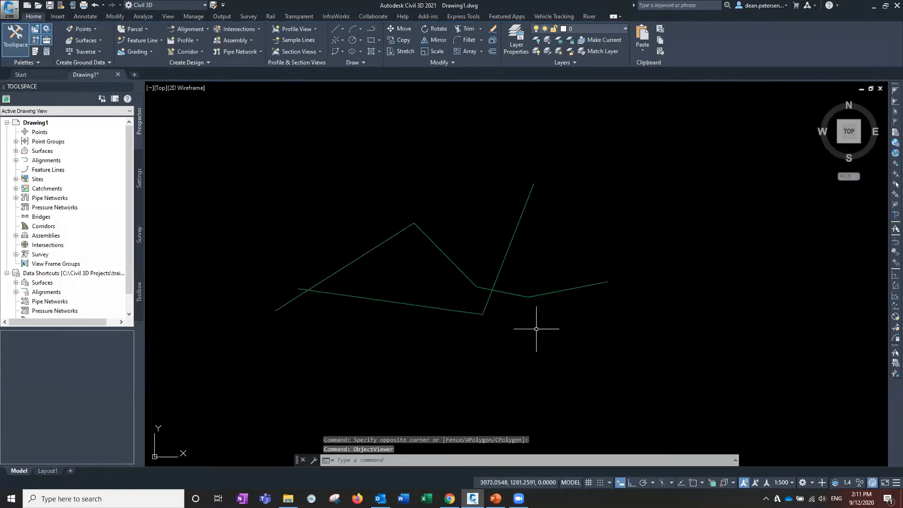
middle_drag(514, 318, 405, 314)
mouse_move(644, 273)
middle_down()
mouse_move(548, 282)
mouse_move(661, 268)
mouse_move(603, 268)
middle_up()
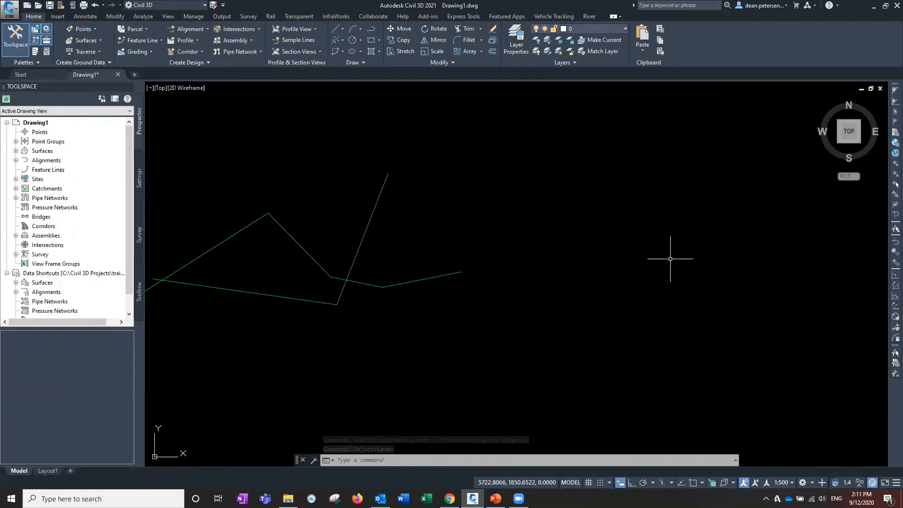
Step: Draw an open four-segment polyline in the empty area east of the existing feature lines, running from northeast to southwest
text(pl)
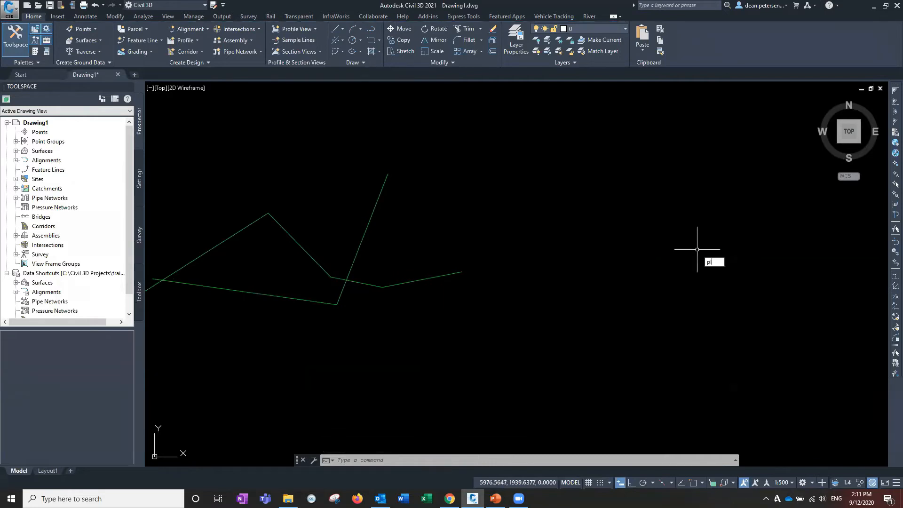
key(Return)
click(758, 213)
click(680, 267)
click(564, 268)
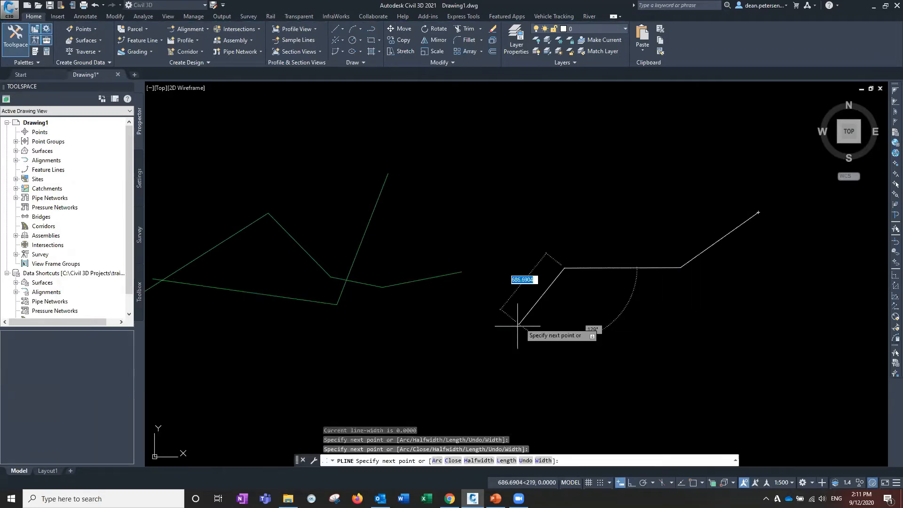
click(517, 326)
click(399, 375)
key(Return)
Step: Draw a four-segment zigzag polyline north of the new one, with object snap on and its end snapped to that polyline's middle vertex
text(pl)
key(Return)
click(613, 120)
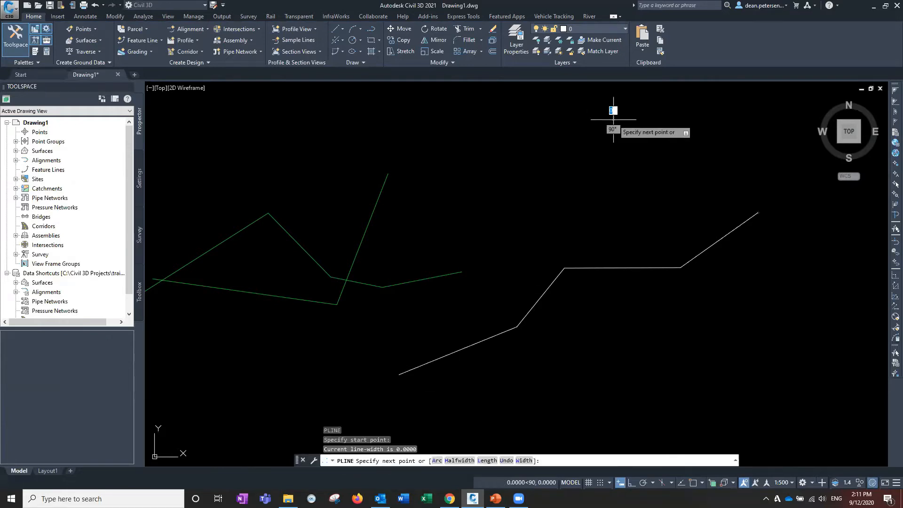
click(553, 158)
click(583, 205)
click(526, 219)
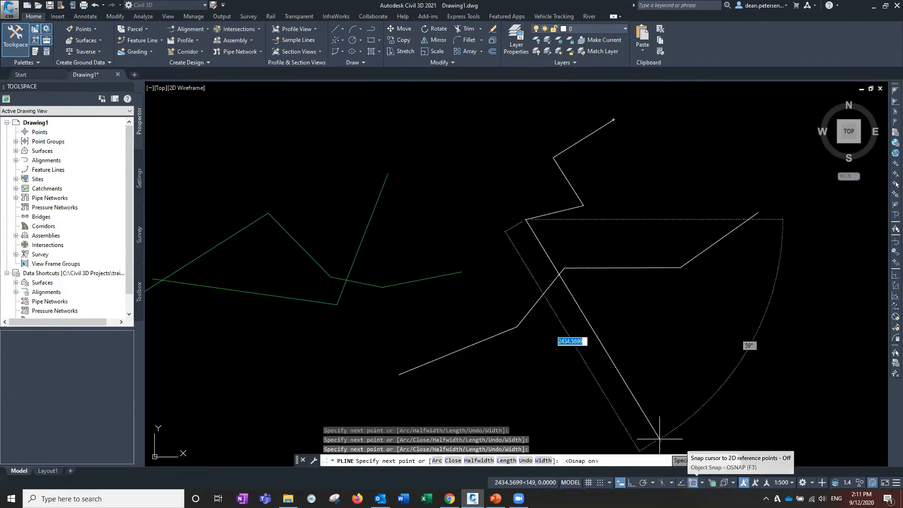
click(692, 482)
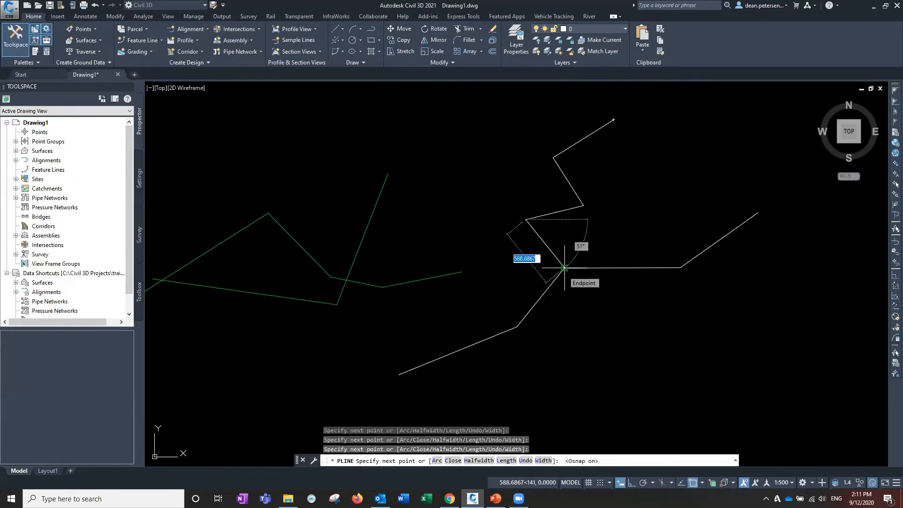
click(565, 268)
key(Return)
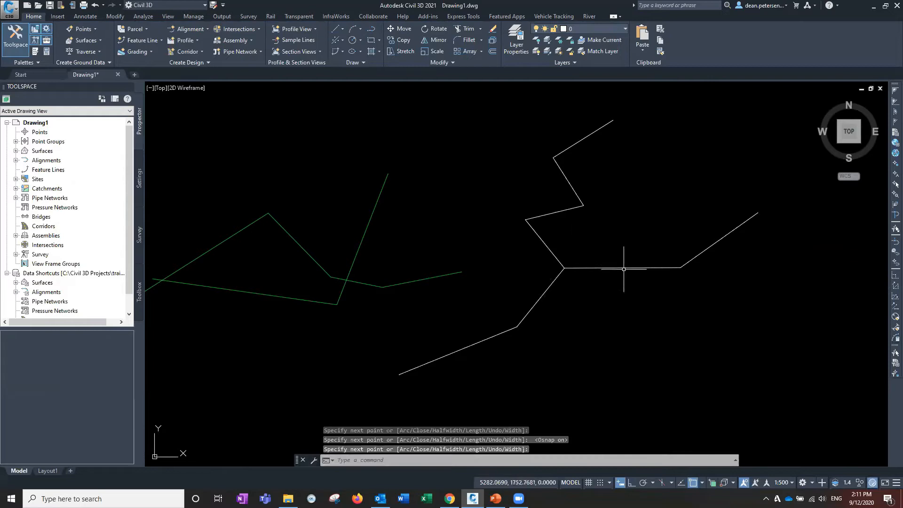
Step: Convert the long southern polyline into a feature line named 1 in Site 1
click(152, 41)
click(160, 78)
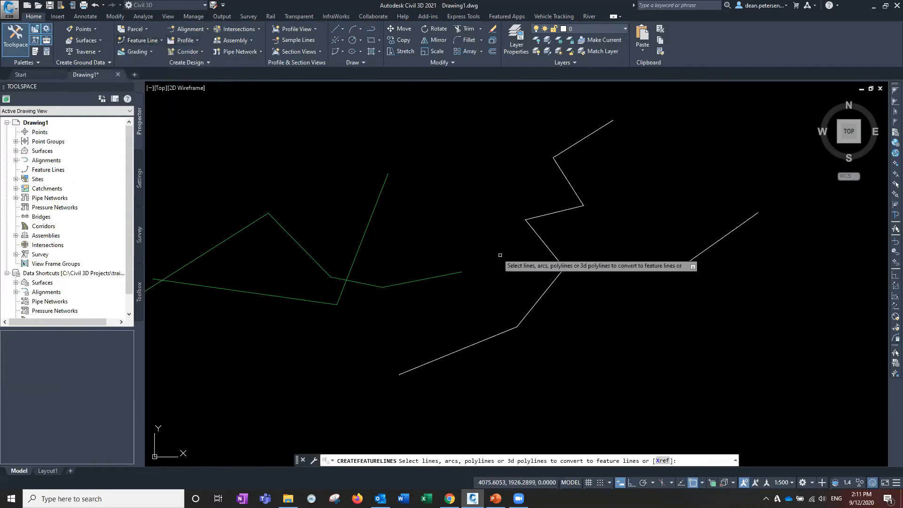
click(551, 284)
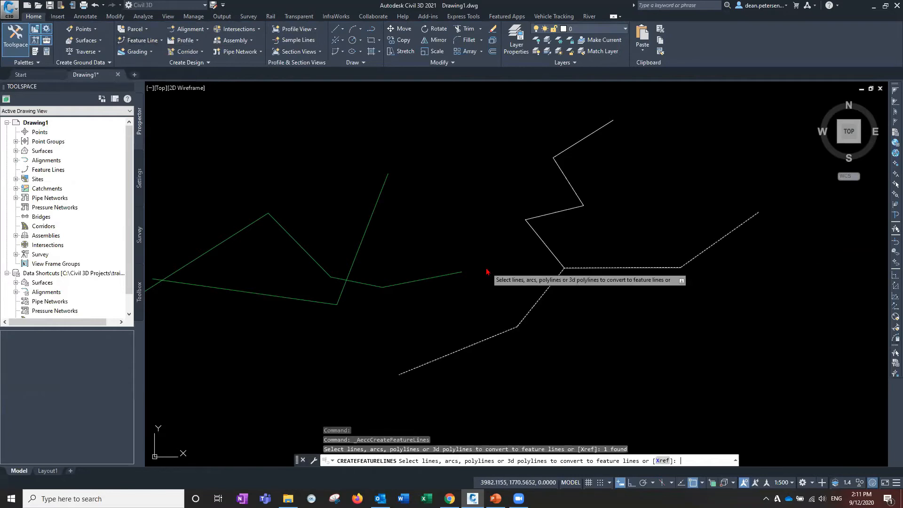
key(Return)
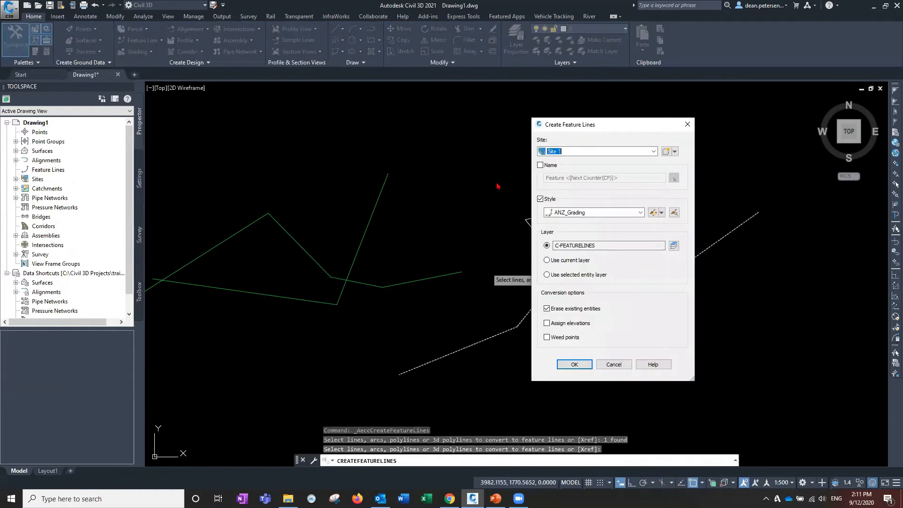
click(540, 165)
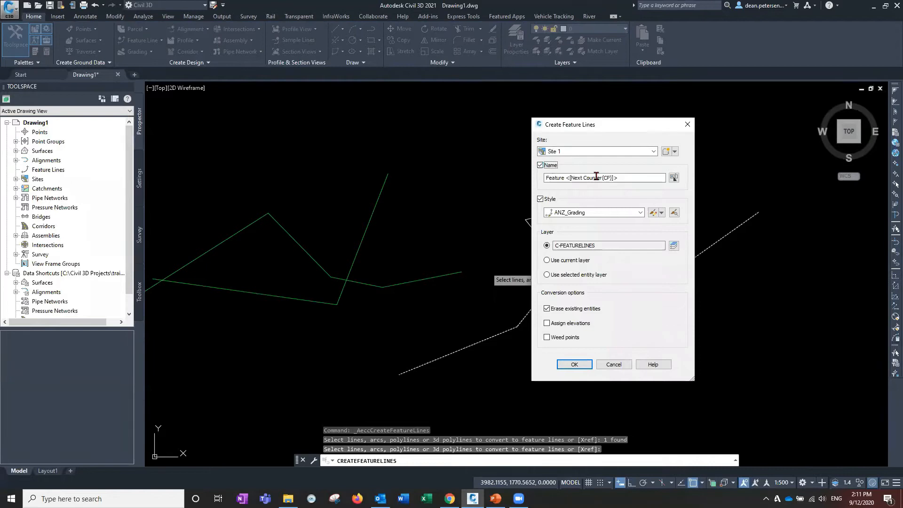
key(Tab)
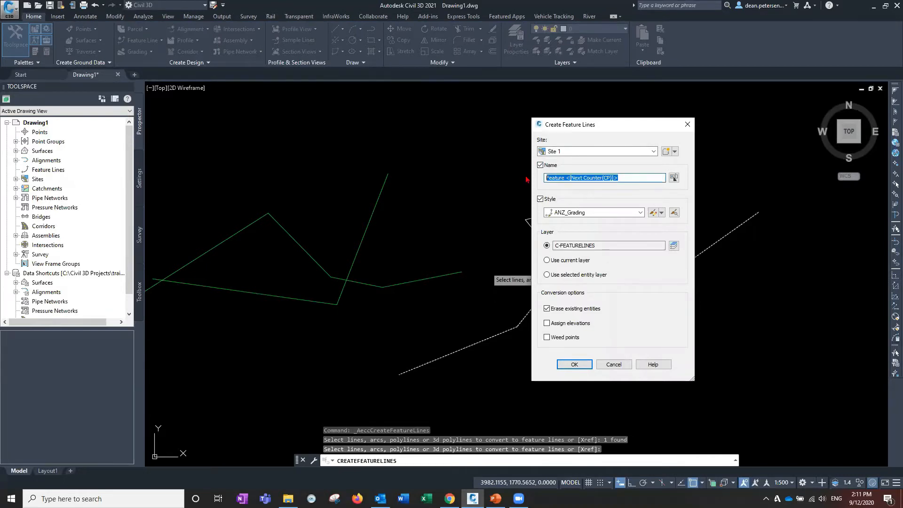
text(1)
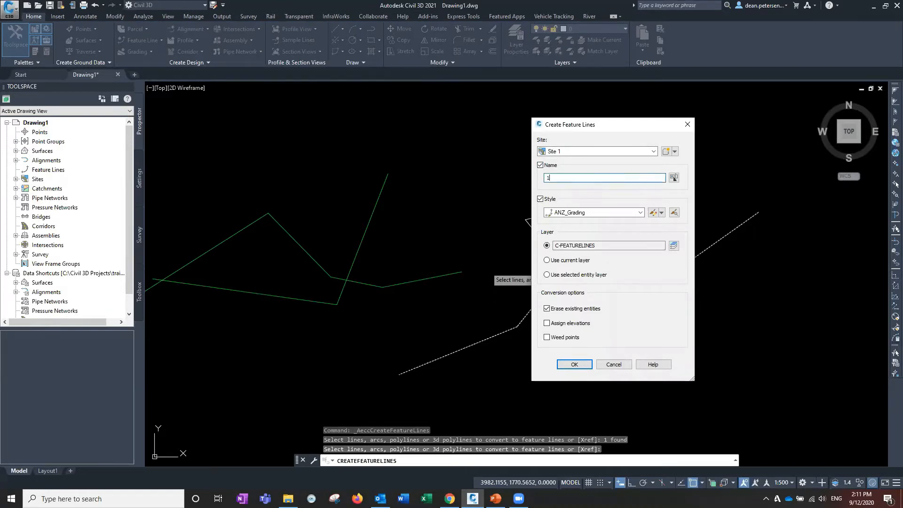
click(574, 365)
key(Escape)
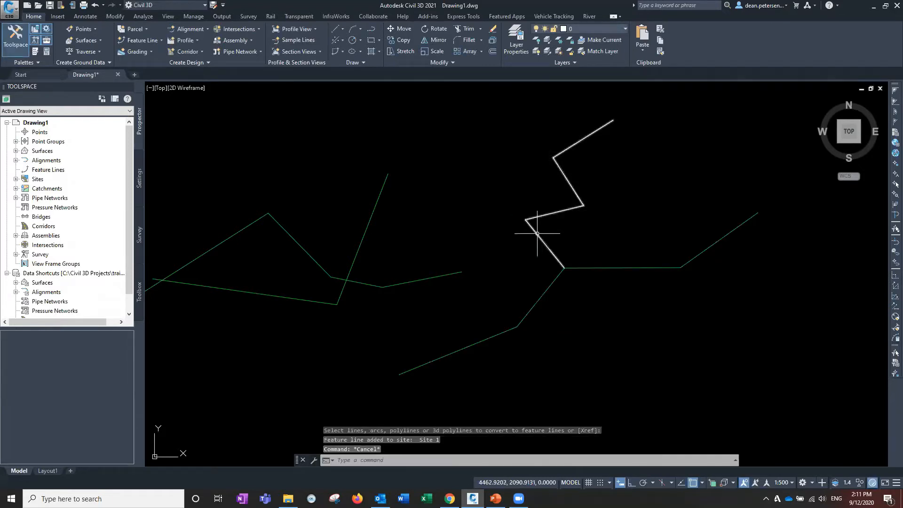
Step: Convert the zigzag polyline into a feature line with the site set to <None>, keeping the default name template
click(542, 229)
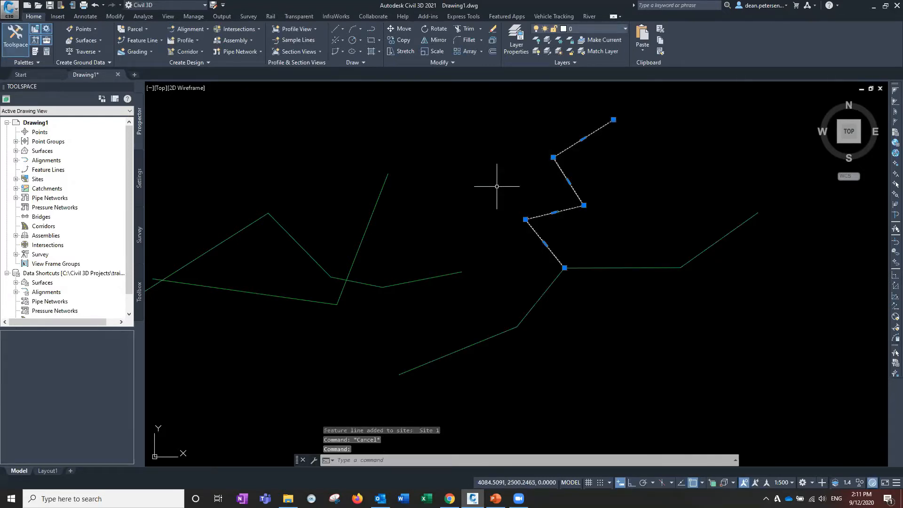
click(161, 41)
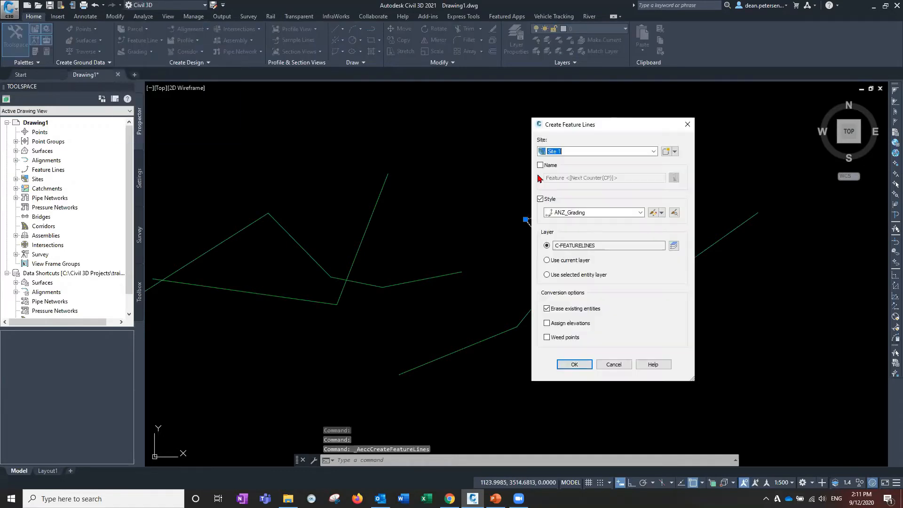
click(603, 155)
click(653, 151)
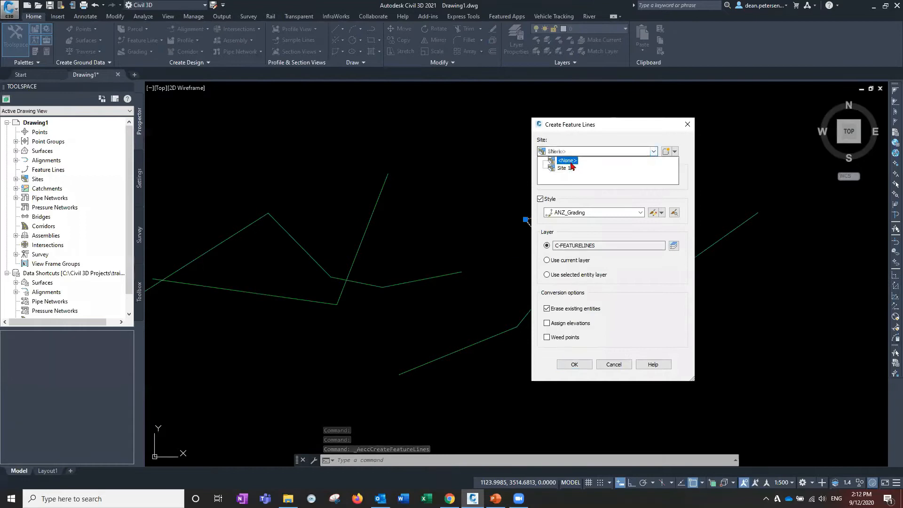
click(571, 162)
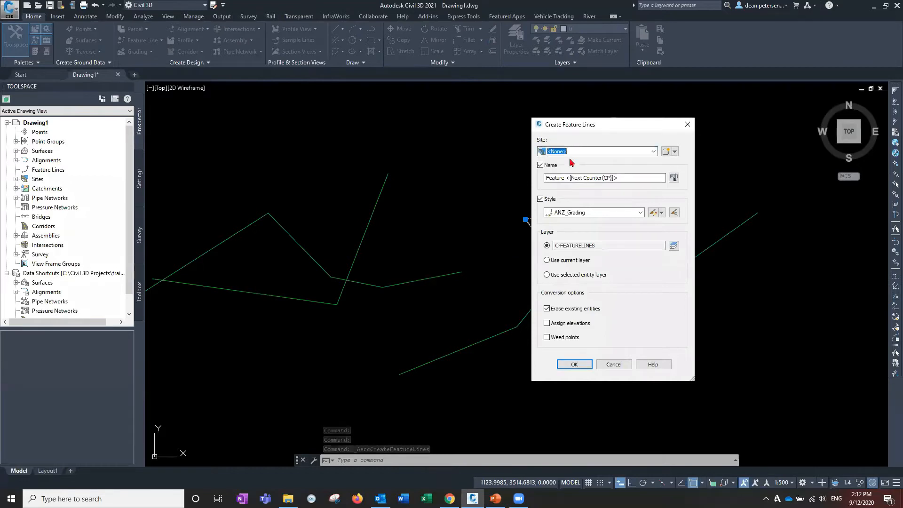
click(572, 365)
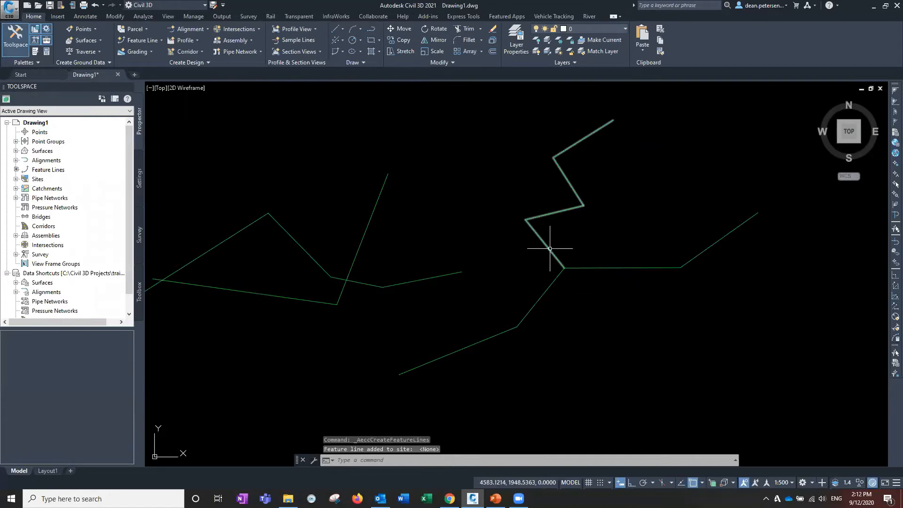
Step: Raise the zigzag feature line with a Move displacement of 0,0,100
click(549, 248)
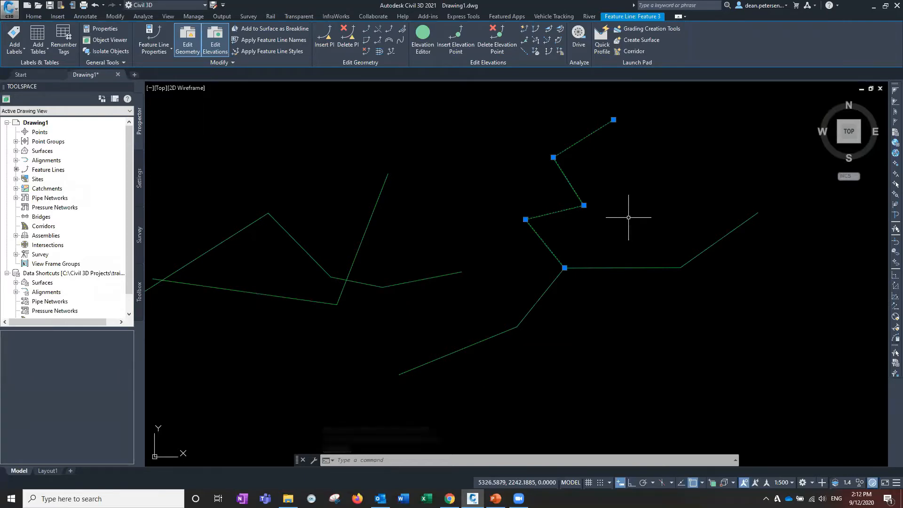
text(M)
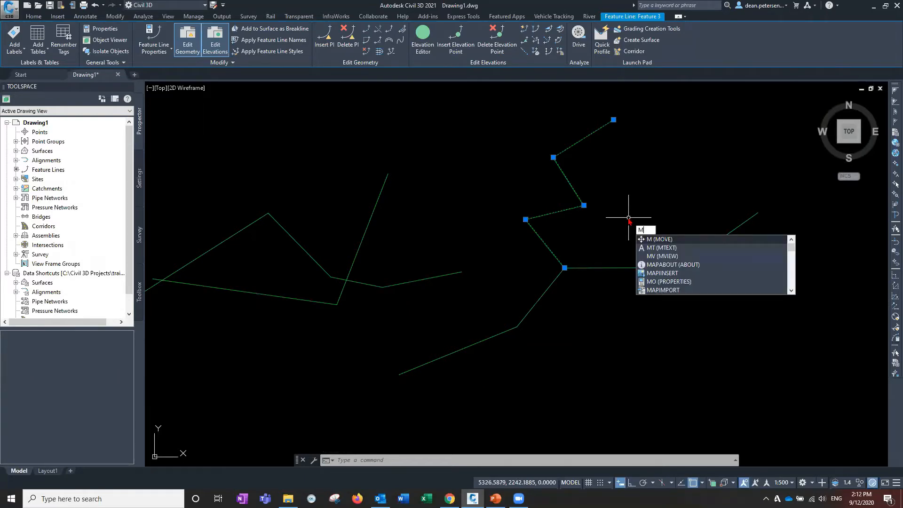
key(Return)
text(d)
key(Return)
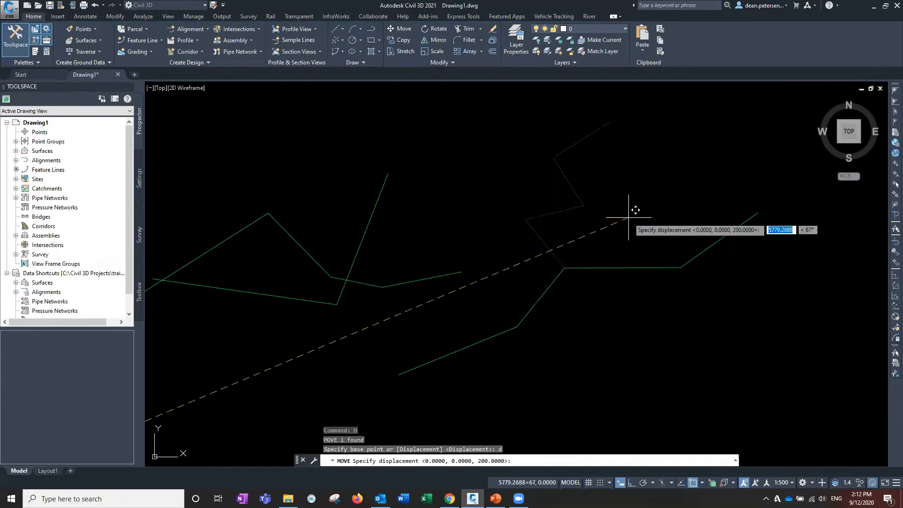
text(0,0,0)
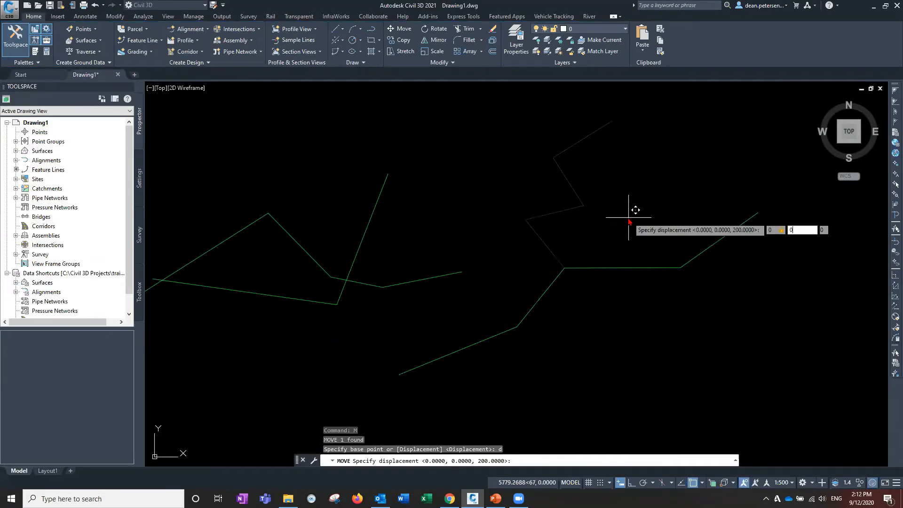
text(100)
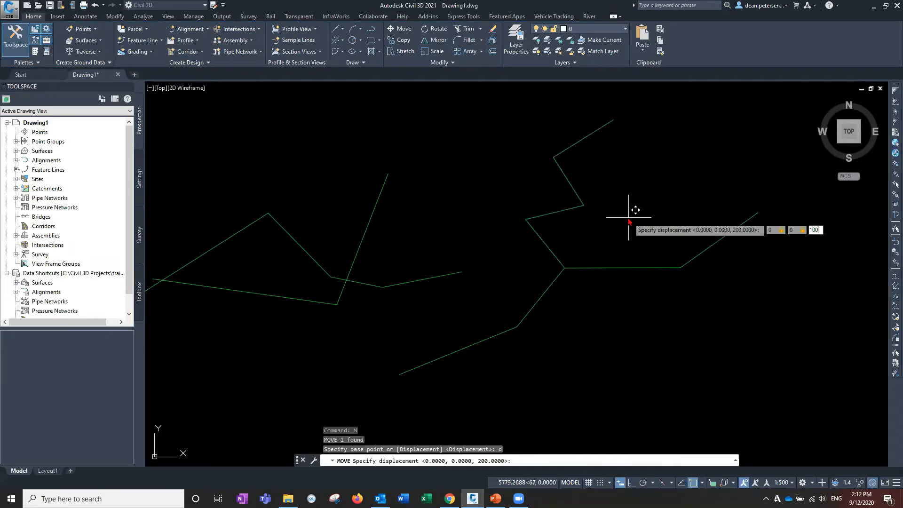
key(Return)
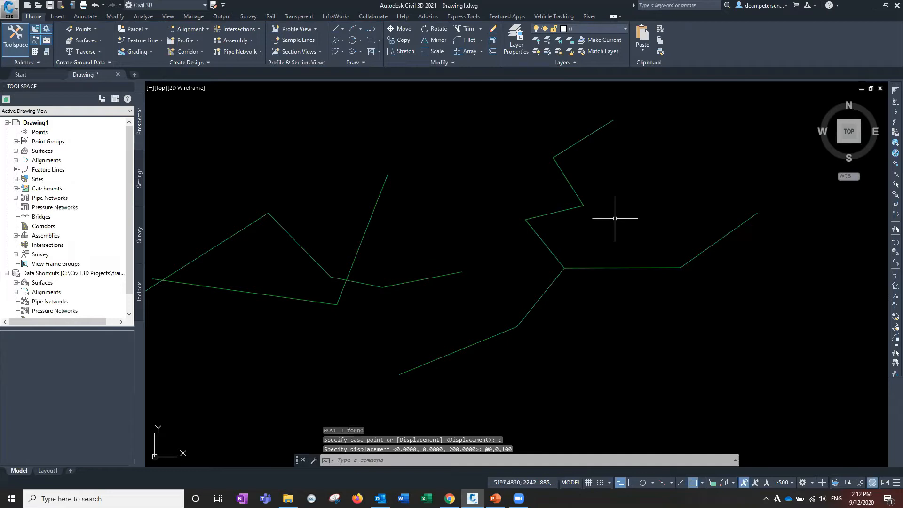
Step: Examine the zigzag and long feature lines together from 3D angles in the Object Viewer, comparing elevations where they meet, and close it
click(619, 268)
click(558, 210)
right_click(484, 183)
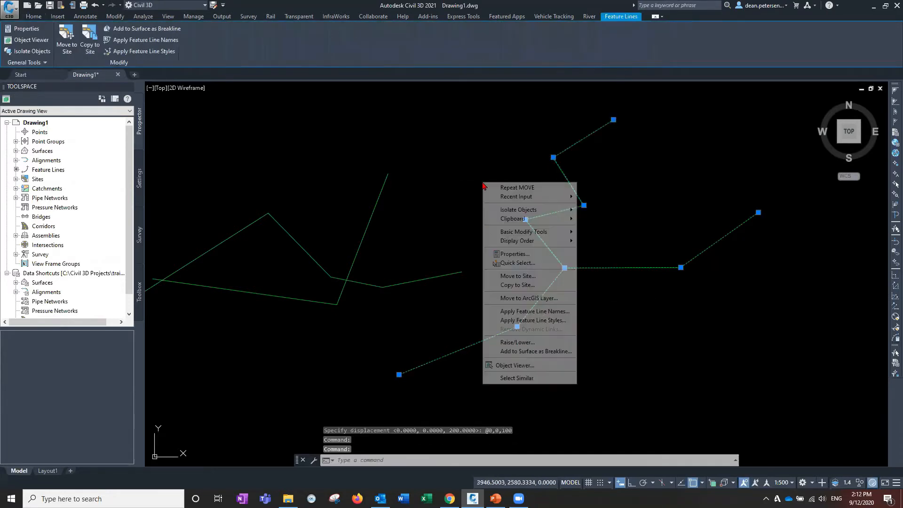
click(515, 364)
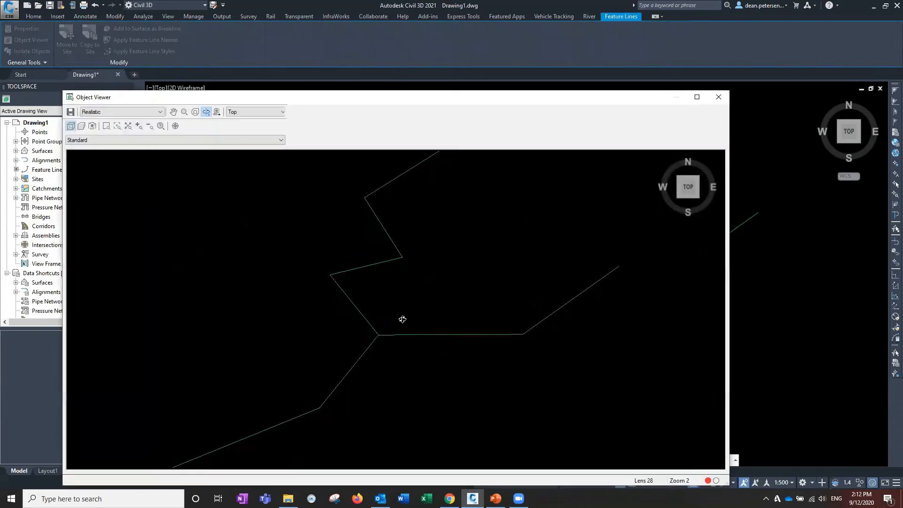
drag(417, 188, 439, 306)
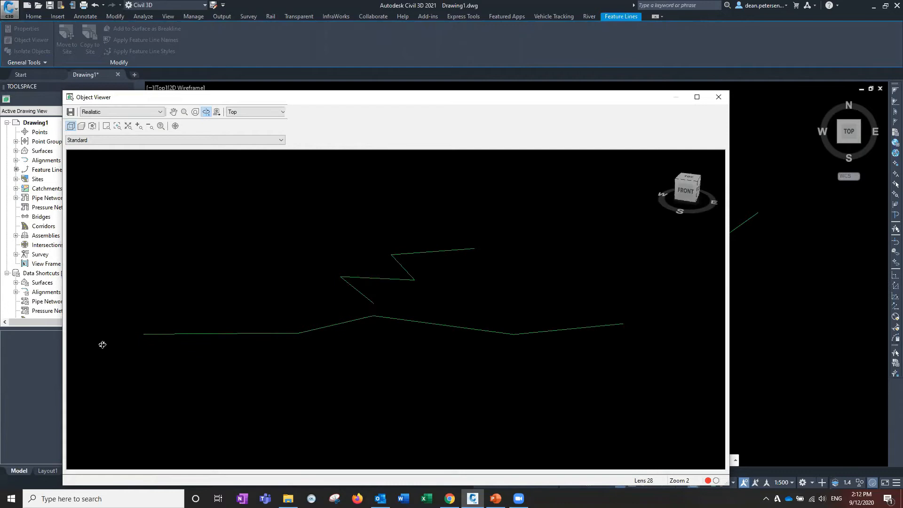
drag(397, 333, 429, 287)
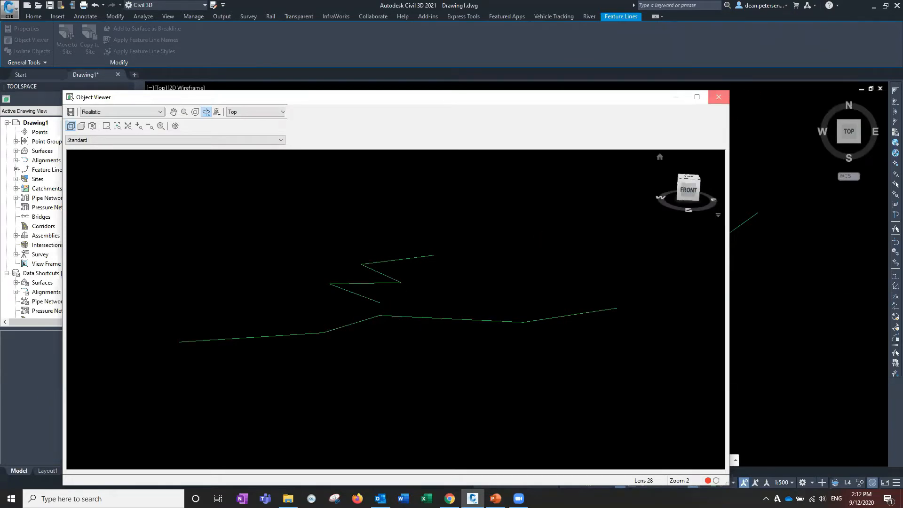
click(718, 97)
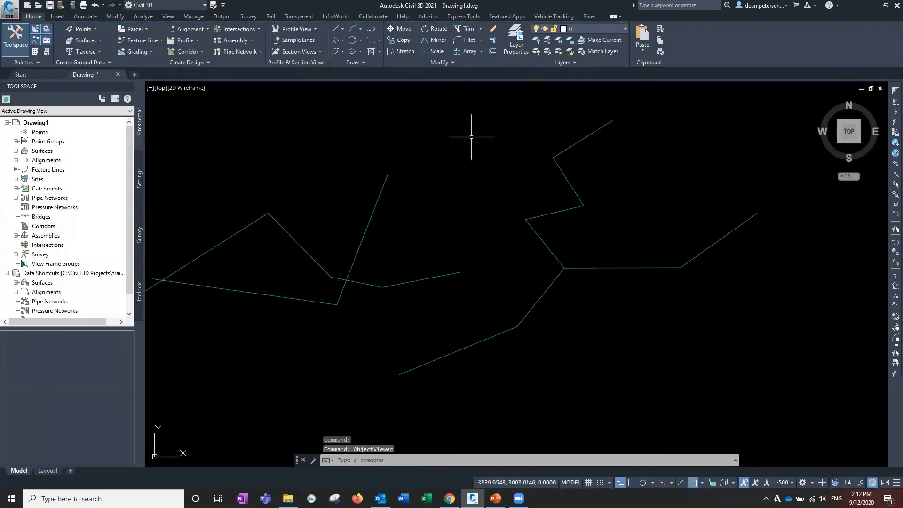
Step: Try Set Grade/Slope Across Feature Lines from the zigzag line's northern end at elevation 100 toward the shared vertex, and cancel
click(562, 152)
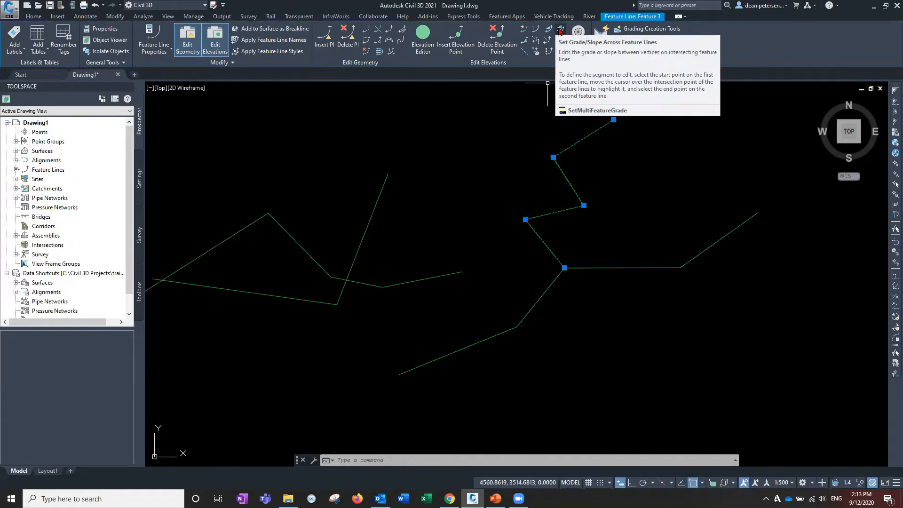
click(559, 30)
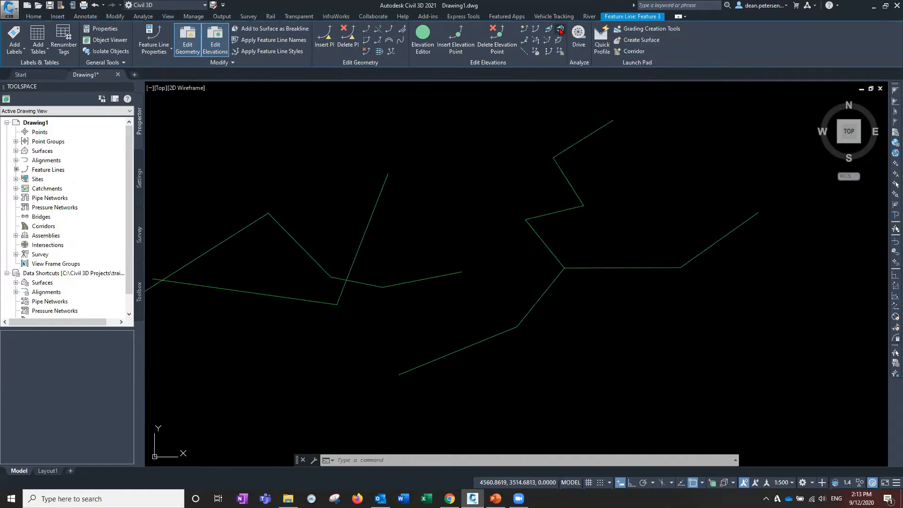
click(620, 118)
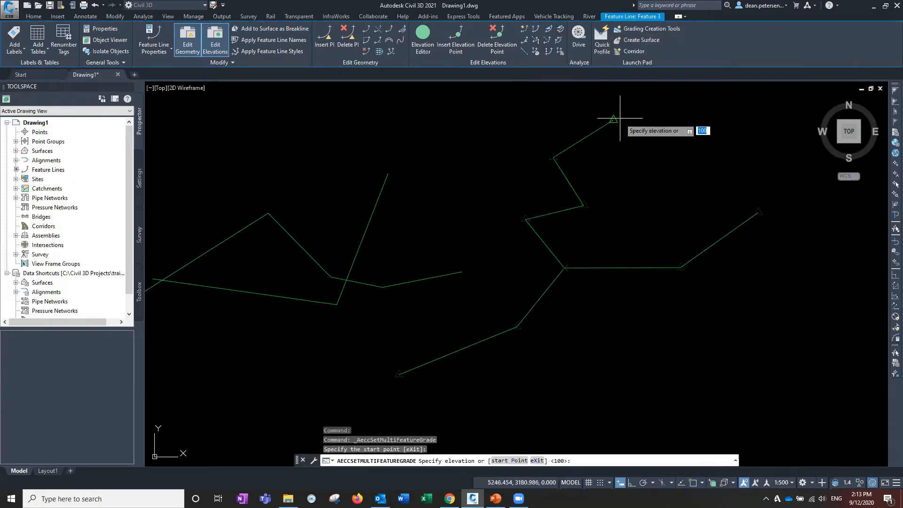
key(Return)
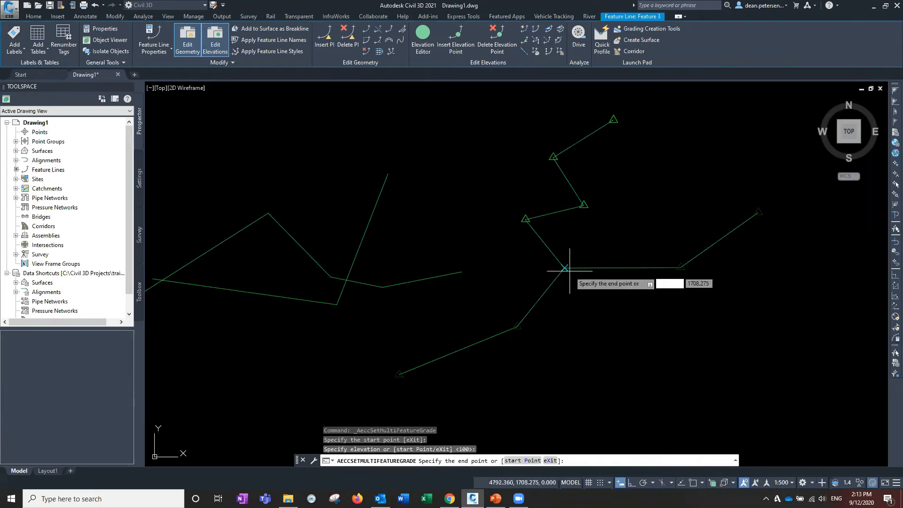
key(Escape)
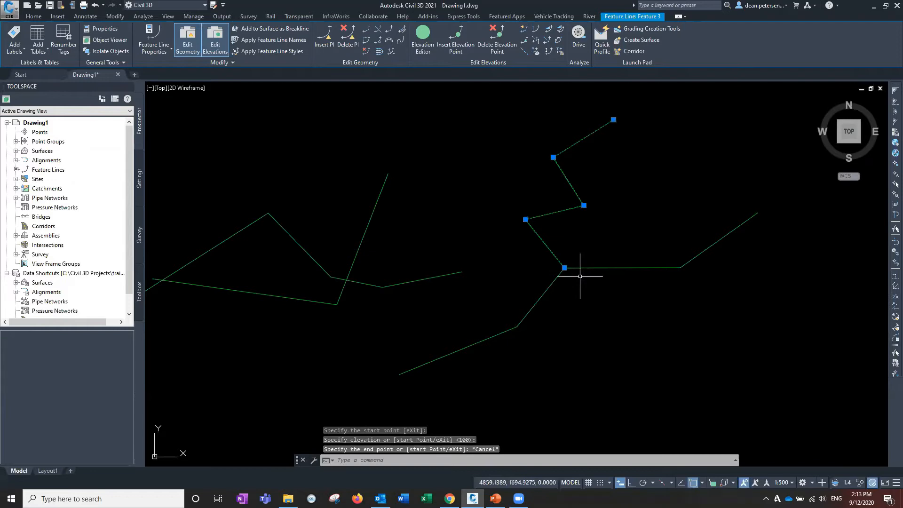
key(Escape)
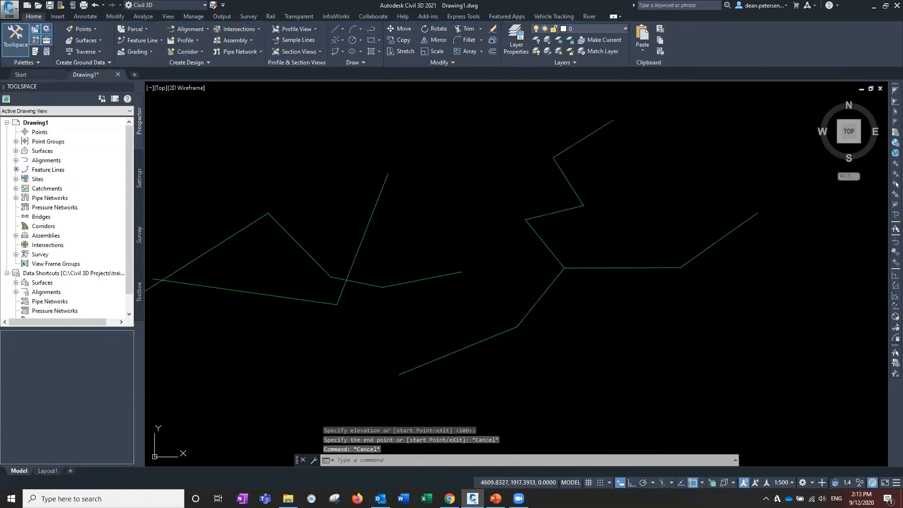
Step: Stretch the zigzag feature line's southern end off the shared vertex, and snap it back onto the long feature line's vertex
click(551, 252)
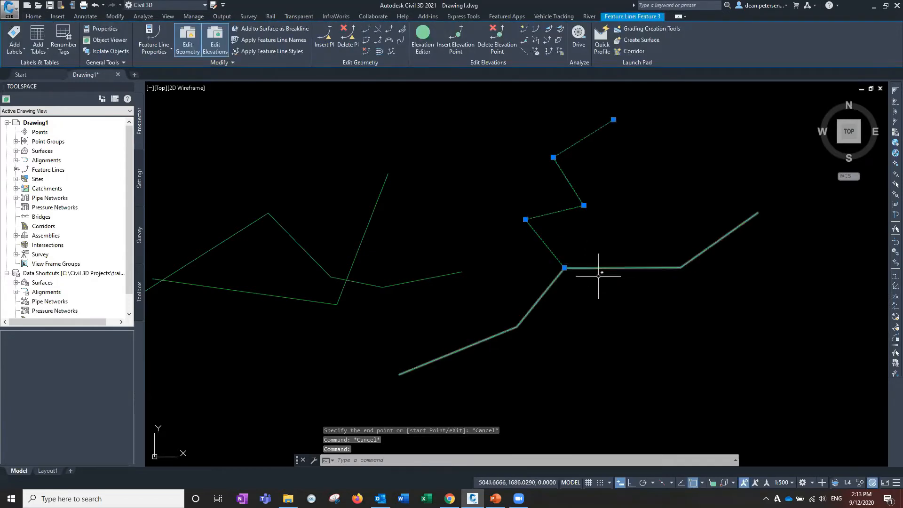
click(564, 268)
click(536, 261)
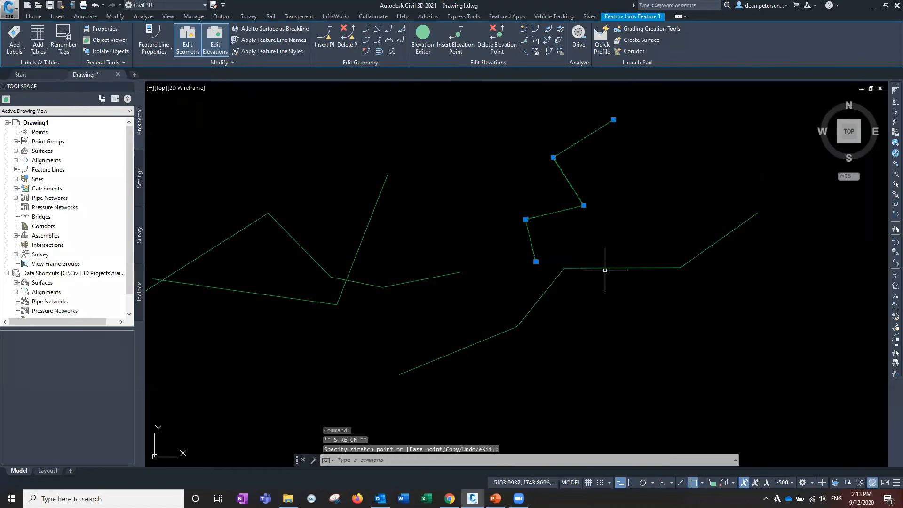
click(536, 262)
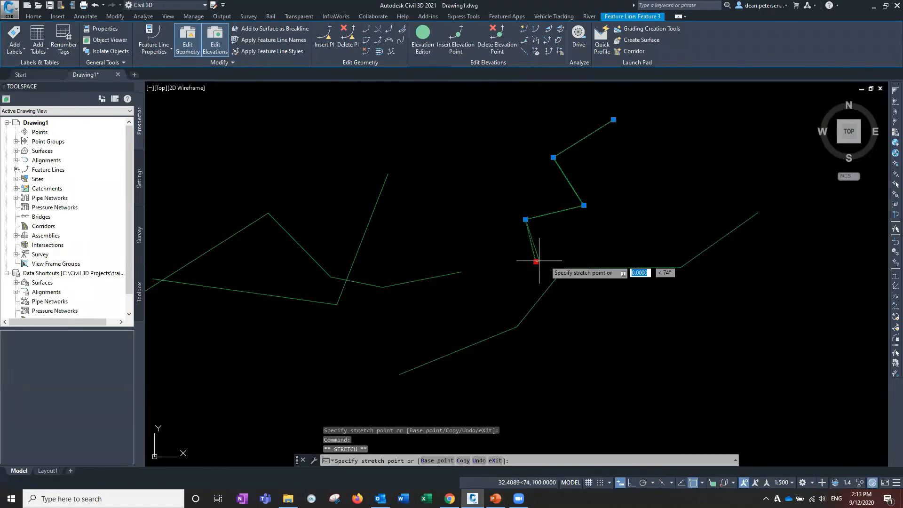
click(564, 267)
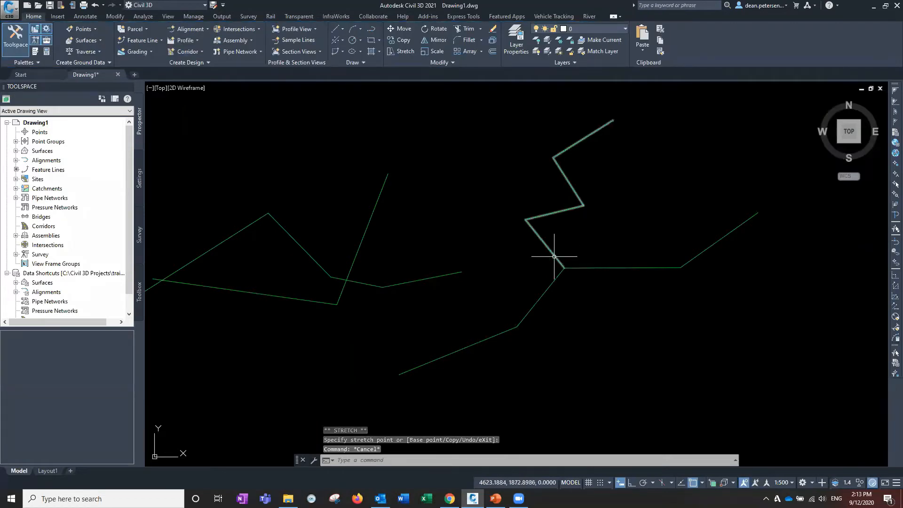
key(Escape)
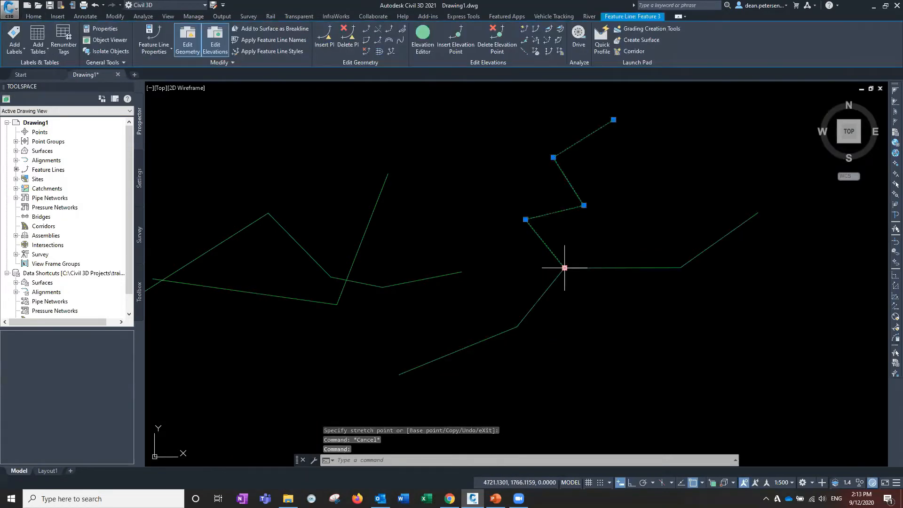
key(Escape)
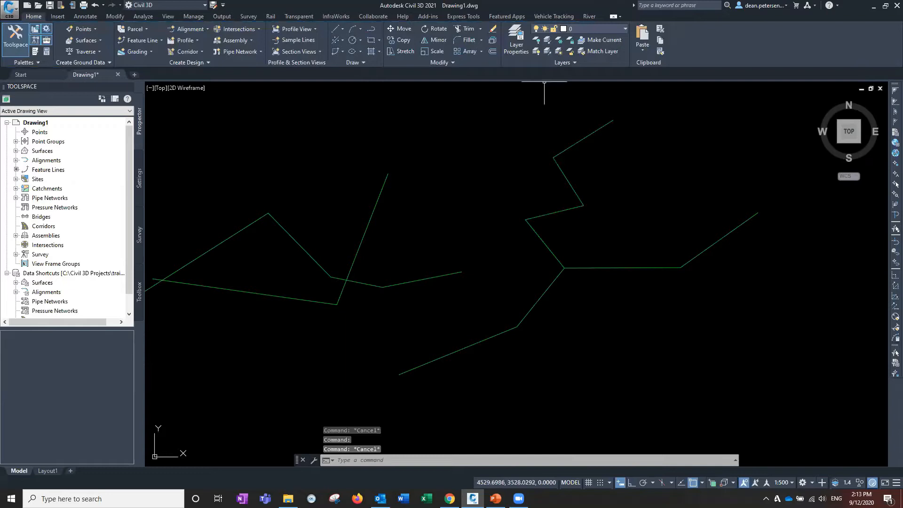
Step: Set a grade of -50 across the feature lines from the zigzag's northern end at elevation 100 to the long line's southwestern end
double_click(571, 148)
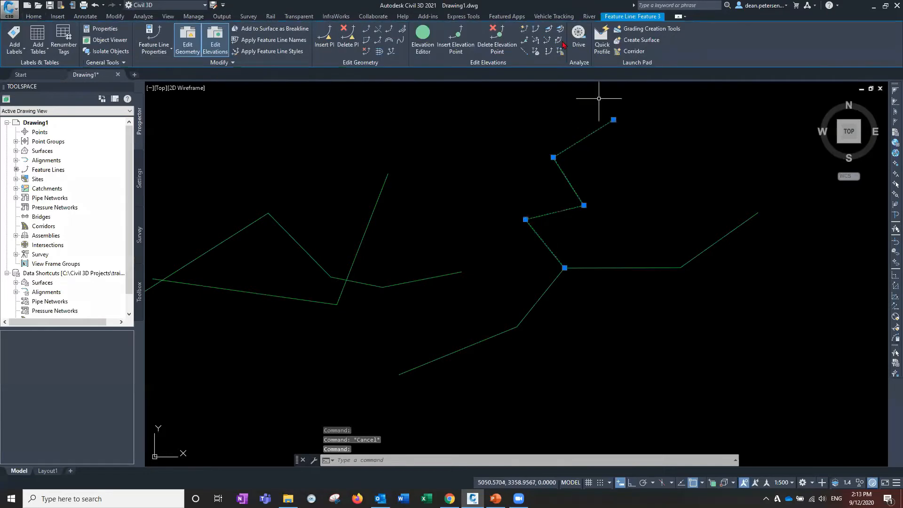
click(614, 120)
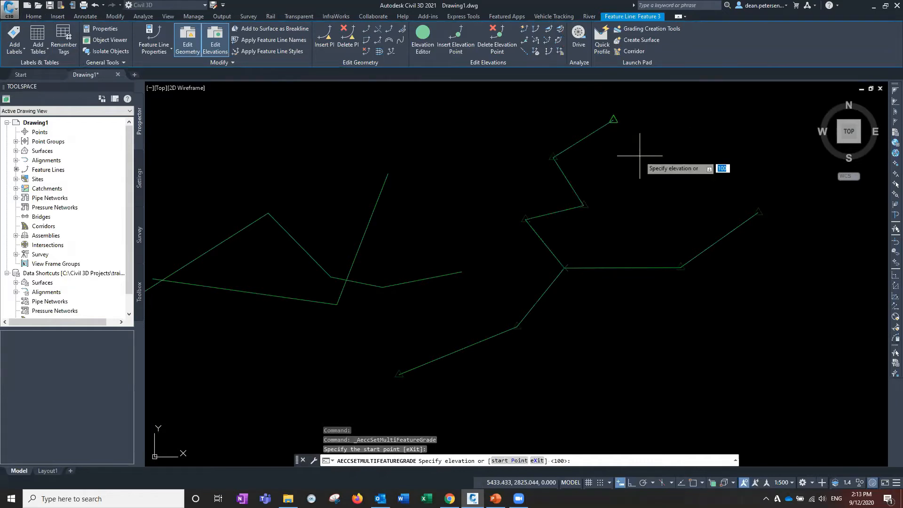
key(Return)
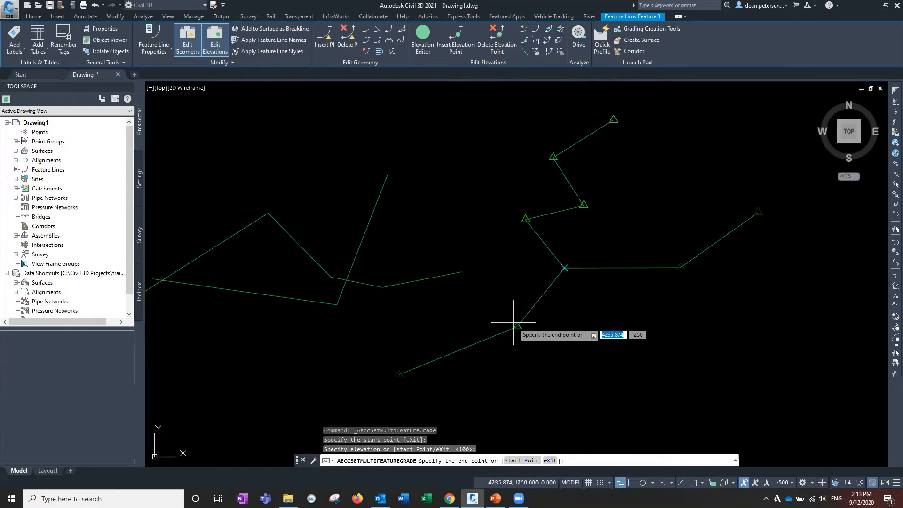
click(398, 379)
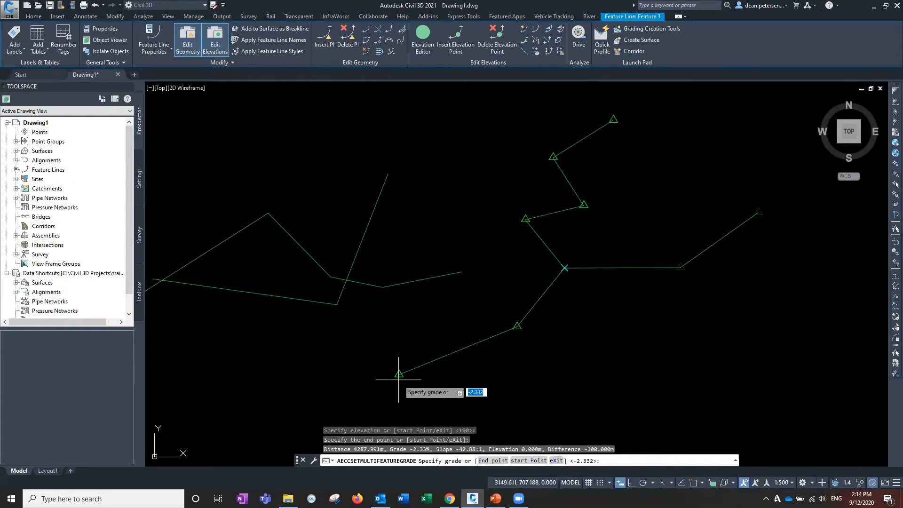
text(-50)
key(Return)
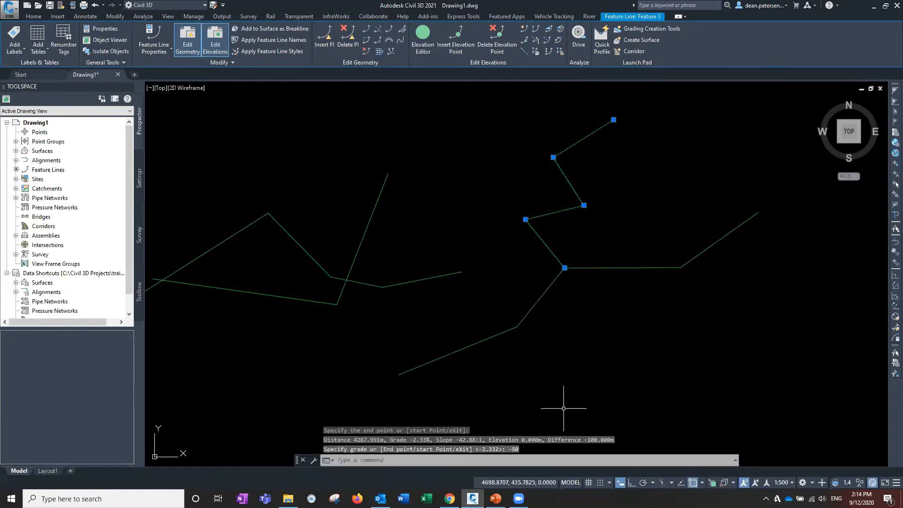
key(Escape)
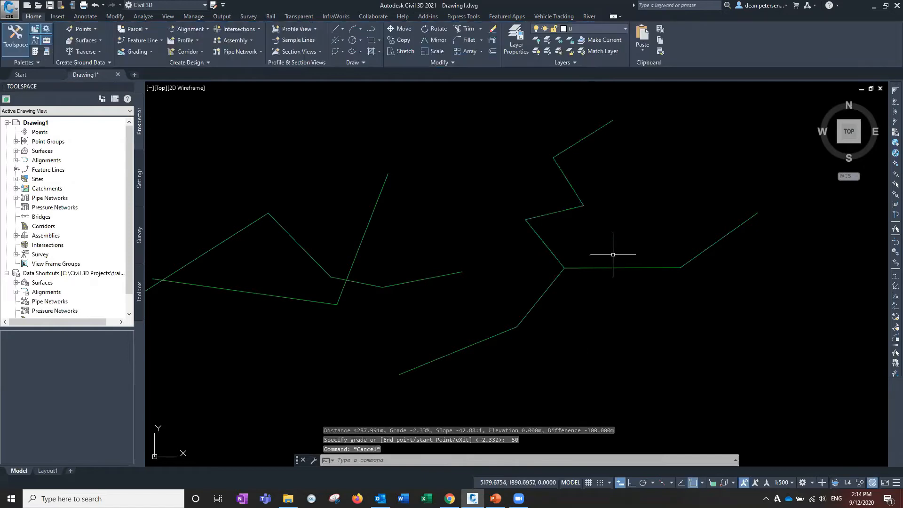
Step: Inspect both graded feature lines from 3D angles in the Object Viewer, checking the slope through their shared vertex, and close it
click(613, 268)
click(549, 214)
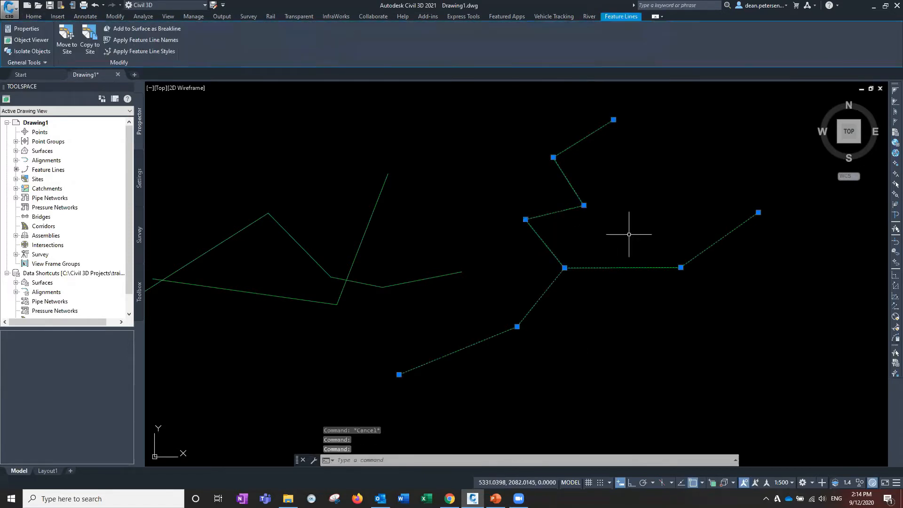
right_click(630, 234)
click(658, 415)
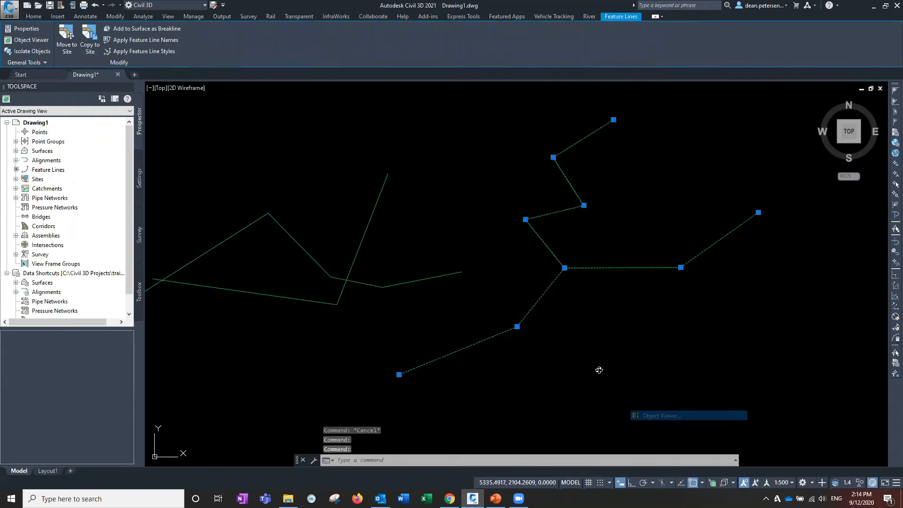
drag(413, 326, 620, 259)
drag(551, 307, 555, 243)
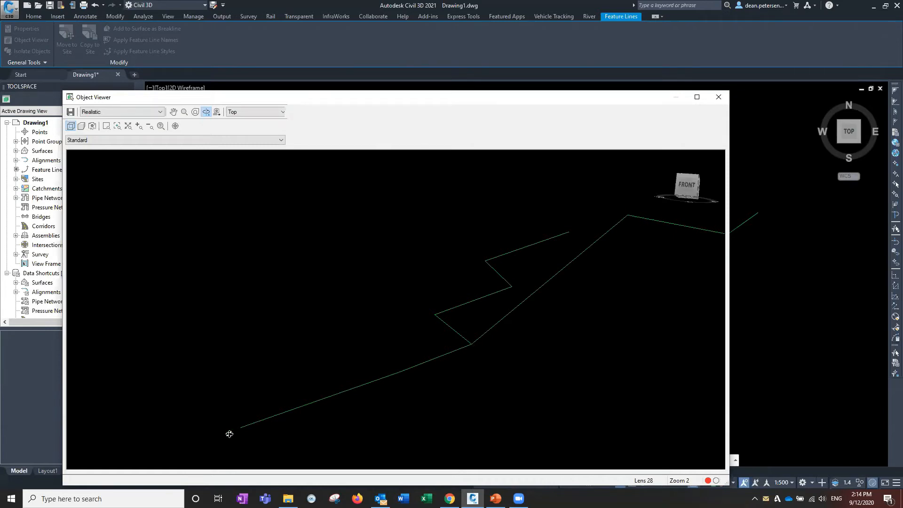
drag(392, 347, 263, 351)
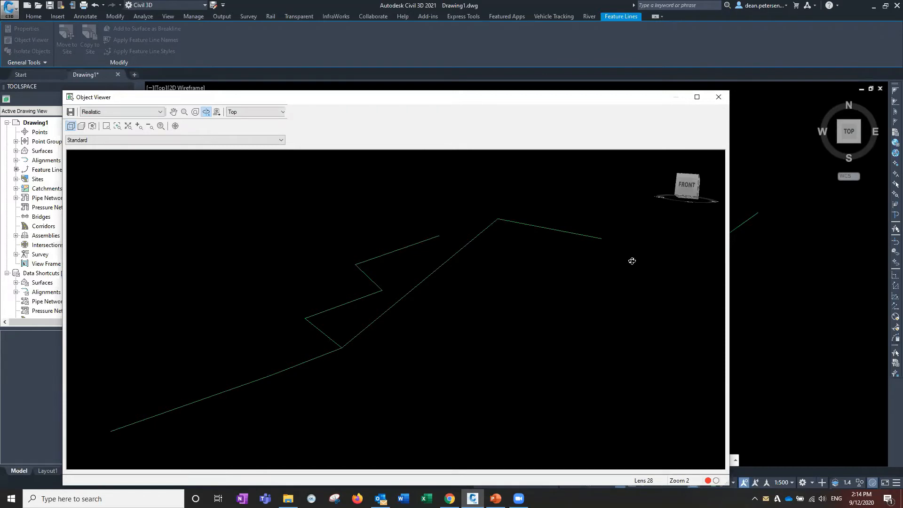
drag(520, 297, 507, 314)
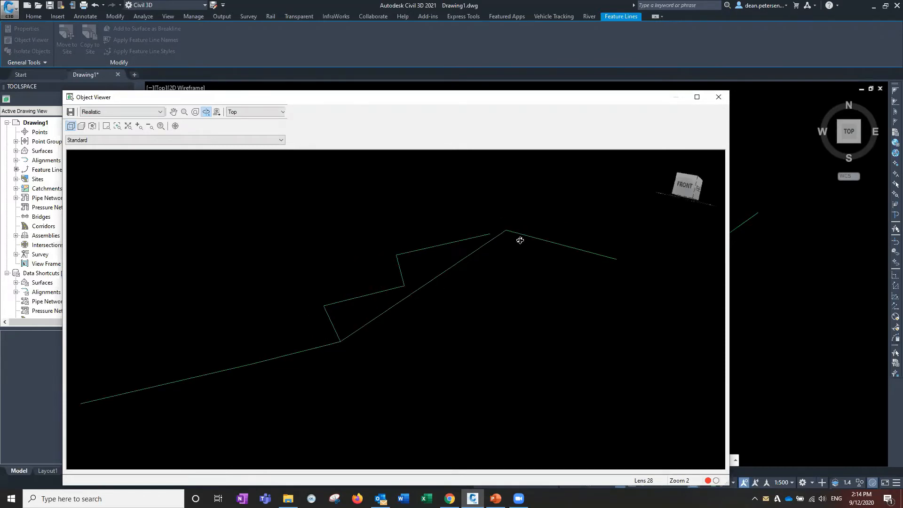
drag(459, 334, 449, 371)
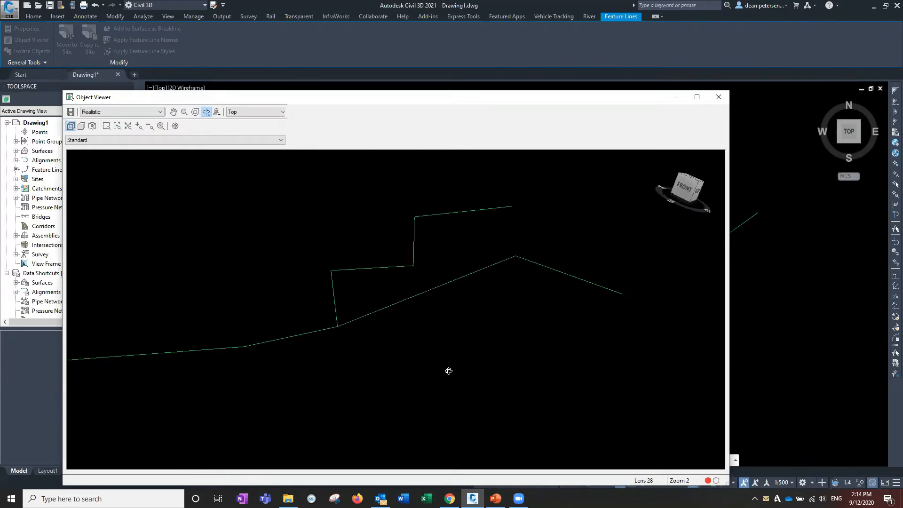
middle_drag(413, 369, 442, 374)
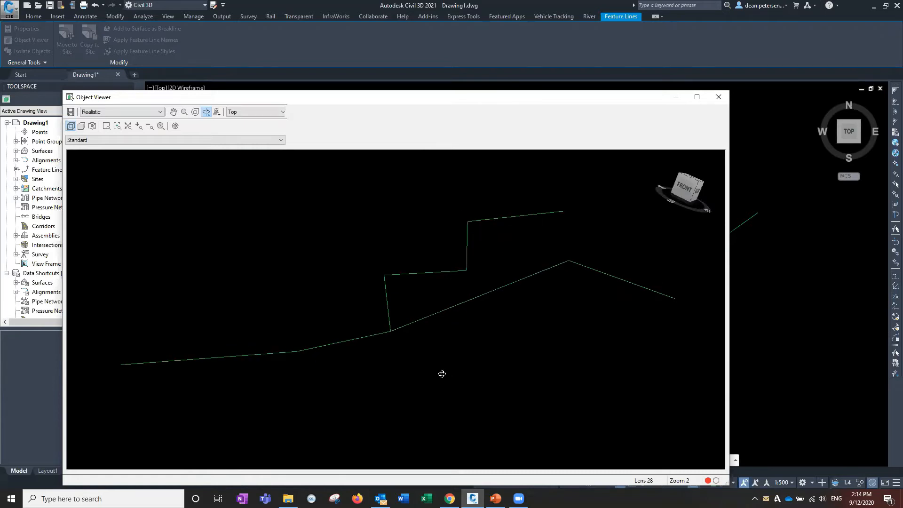
click(719, 97)
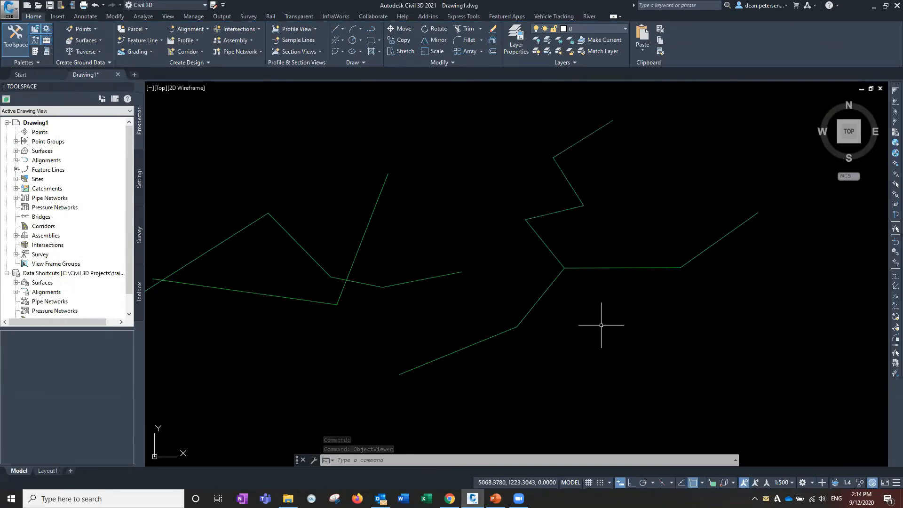
Step: Close the open Outlook window
middle_drag(292, 374, 415, 351)
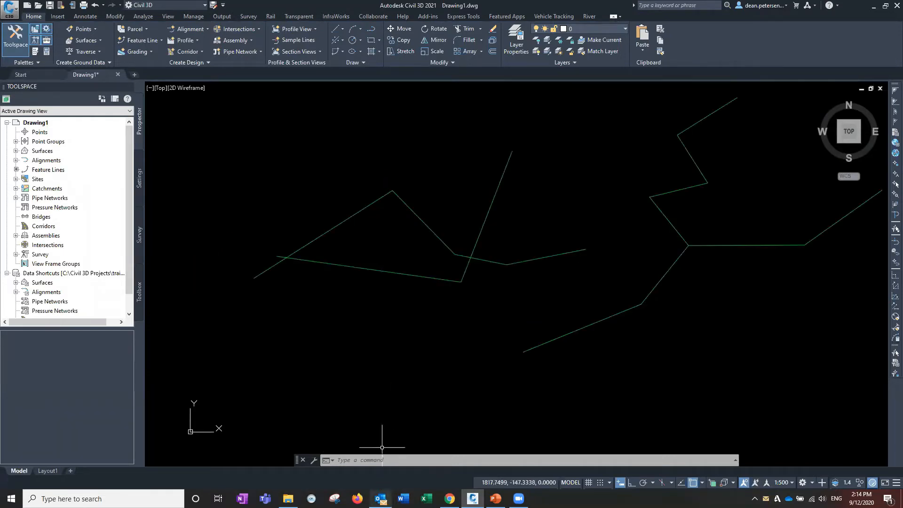
click(380, 498)
right_click(380, 498)
click(355, 478)
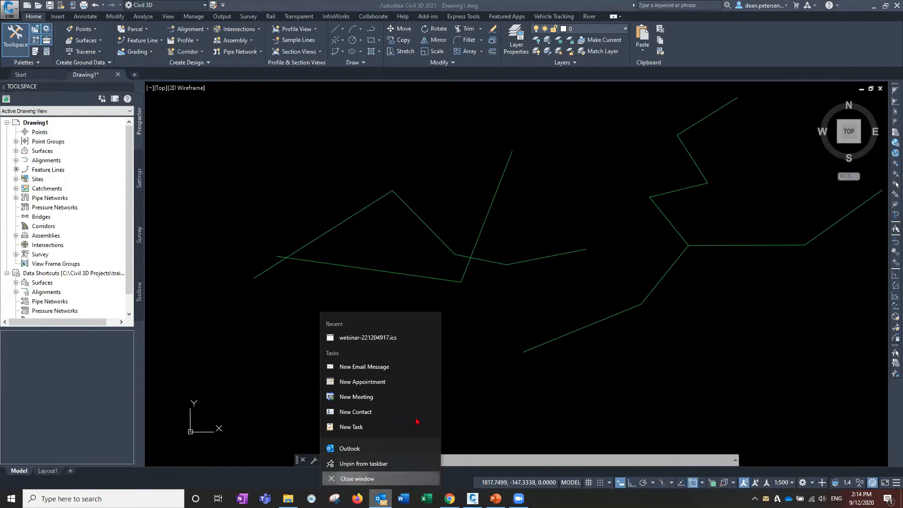
Step: Close Drawing1.dwg without saving its changes
middle_drag(540, 298, 439, 328)
middle_drag(359, 338, 413, 336)
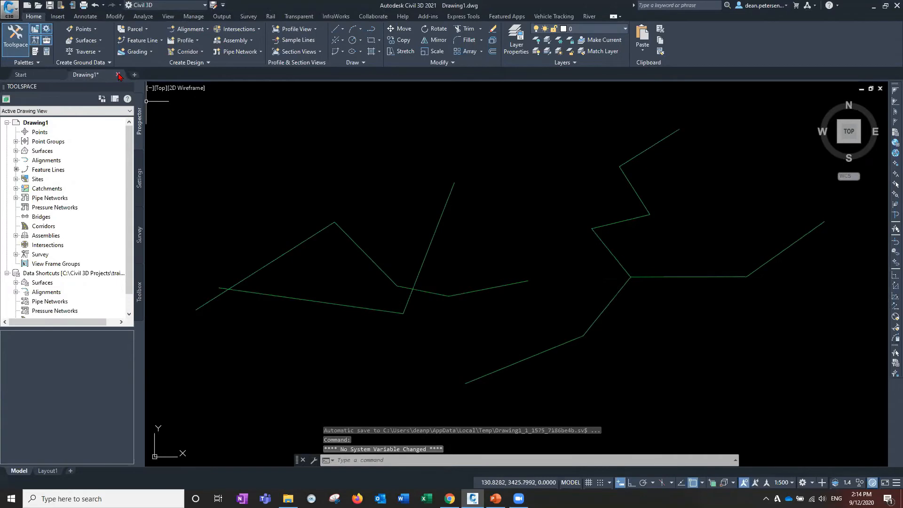
click(118, 76)
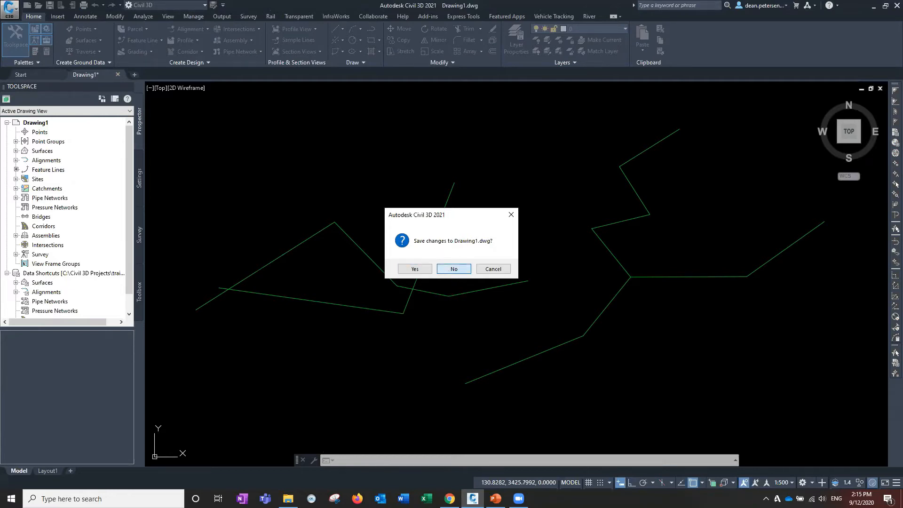
click(450, 271)
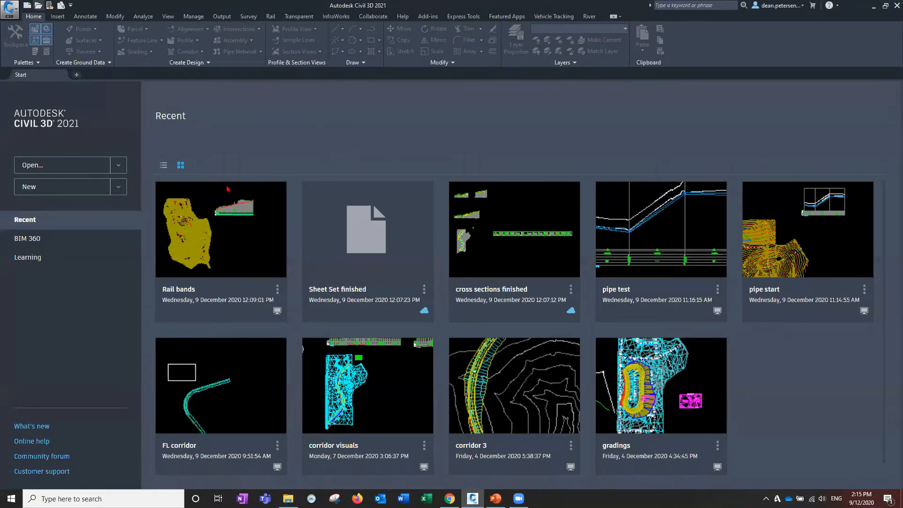
Step: Open the drawing FL corridor.dwg
key(ctrl+o)
click(235, 170)
click(632, 352)
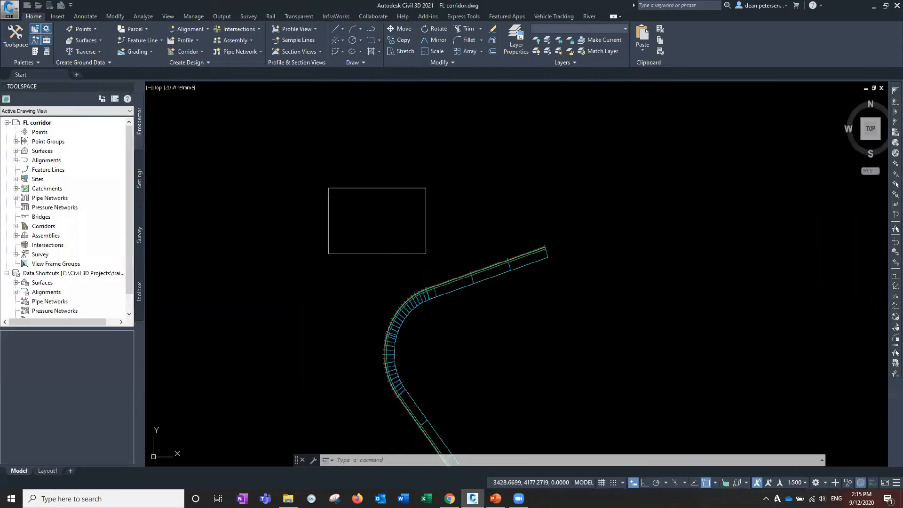
Step: Examine the curved corridor and the rectangle beside it together from 3D angles in the Object Viewer, and close it
scroll(290, 313, down, 2)
mouse_move(289, 313)
middle_down()
mouse_move(417, 290)
mouse_move(524, 296)
middle_up()
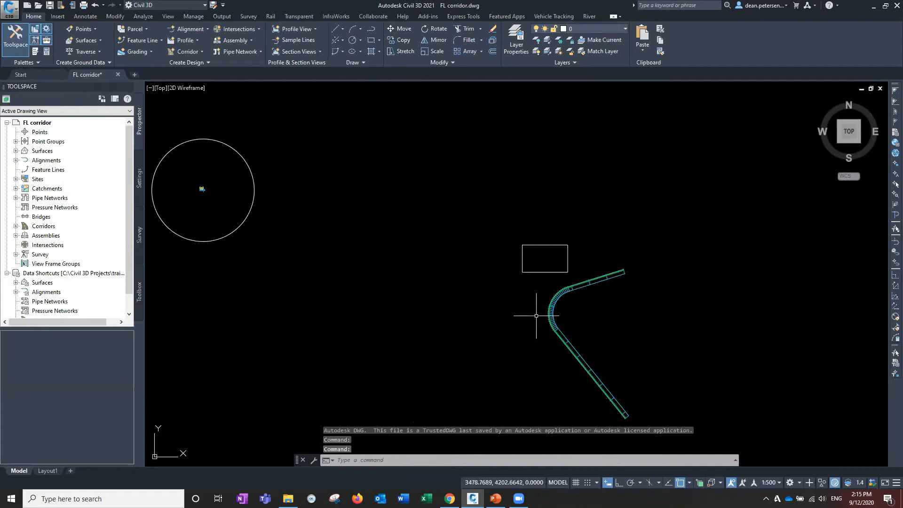
scroll(560, 280, up, 6)
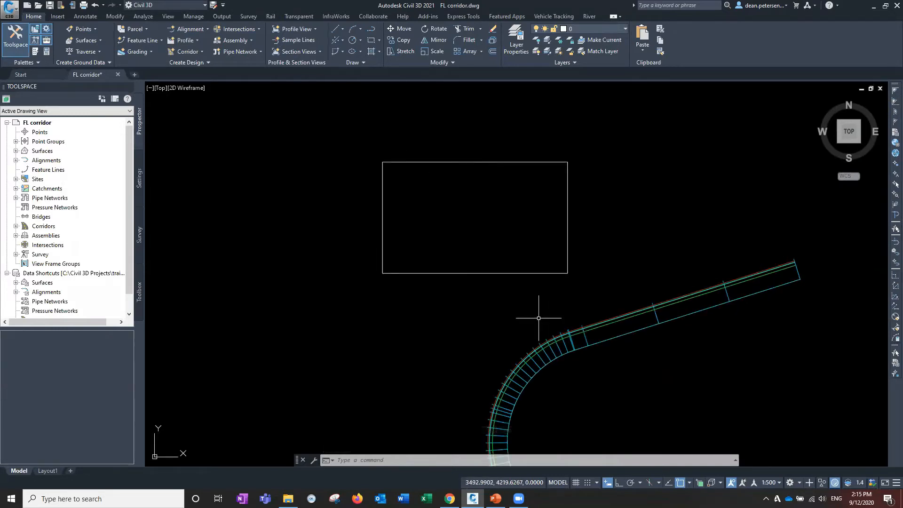
click(574, 343)
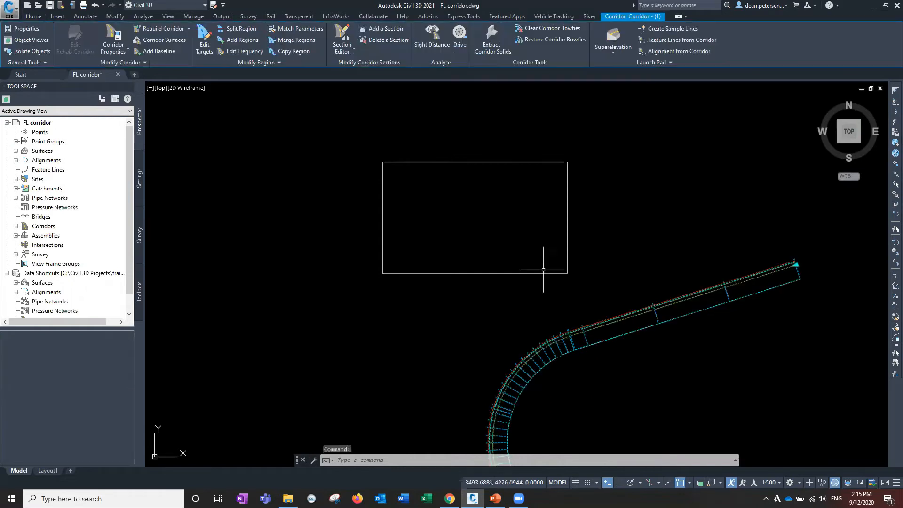
click(543, 270)
right_click(419, 296)
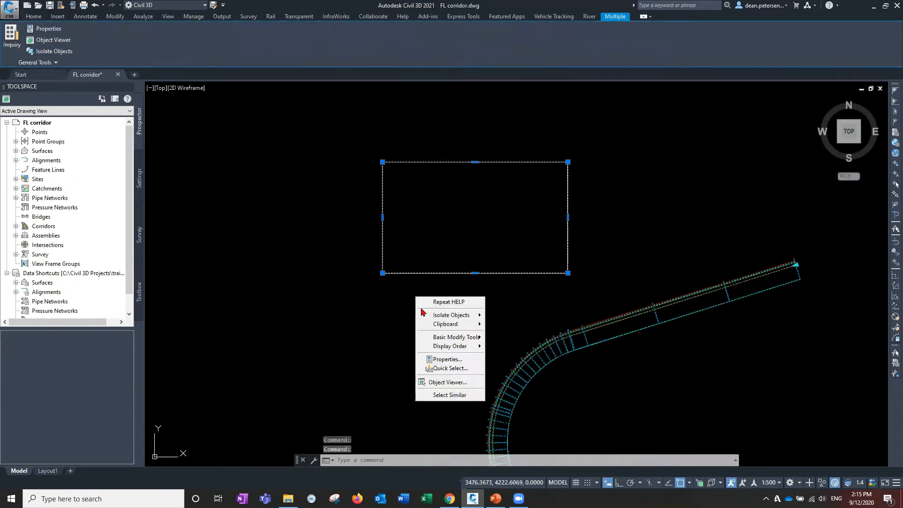
click(448, 383)
drag(409, 306, 482, 301)
drag(352, 338, 407, 375)
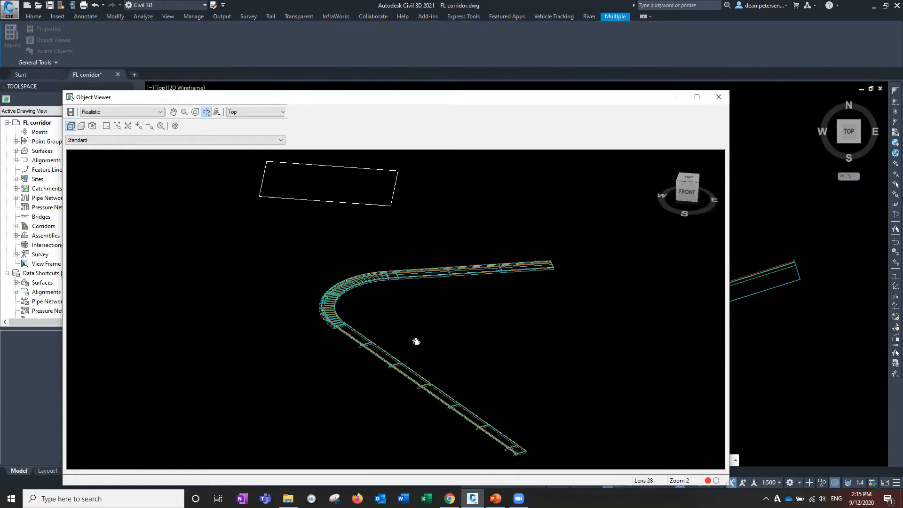
middle_drag(416, 341, 416, 380)
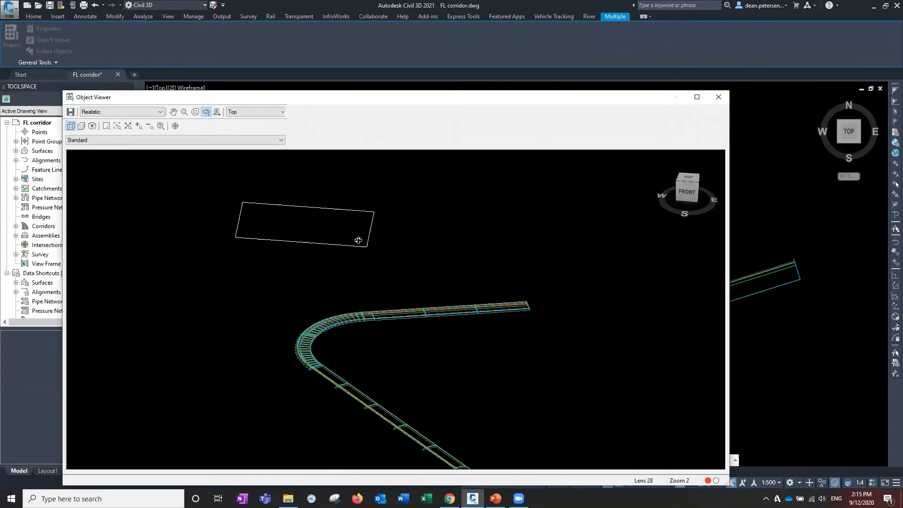
click(718, 98)
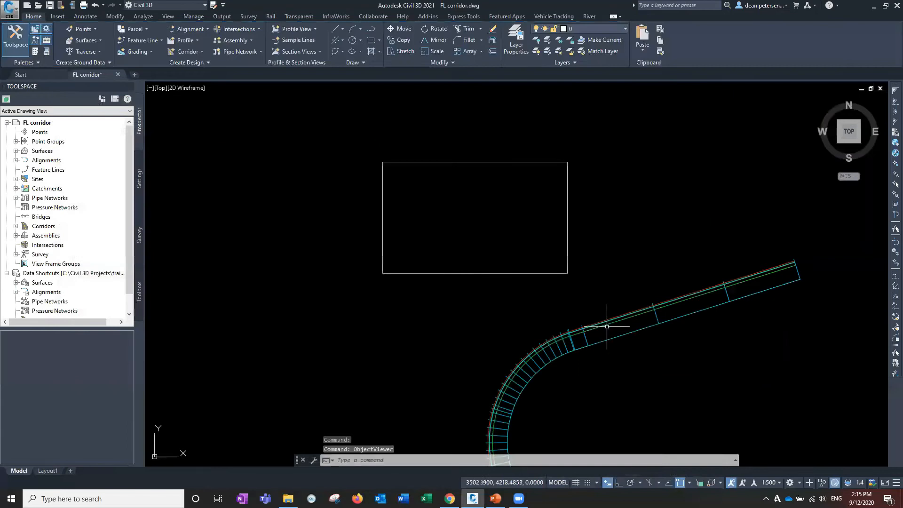
Step: Set the corridor feature line's elevation at the upper end of the curve by a -5% grade from the rectangle's southeast corner
click(606, 326)
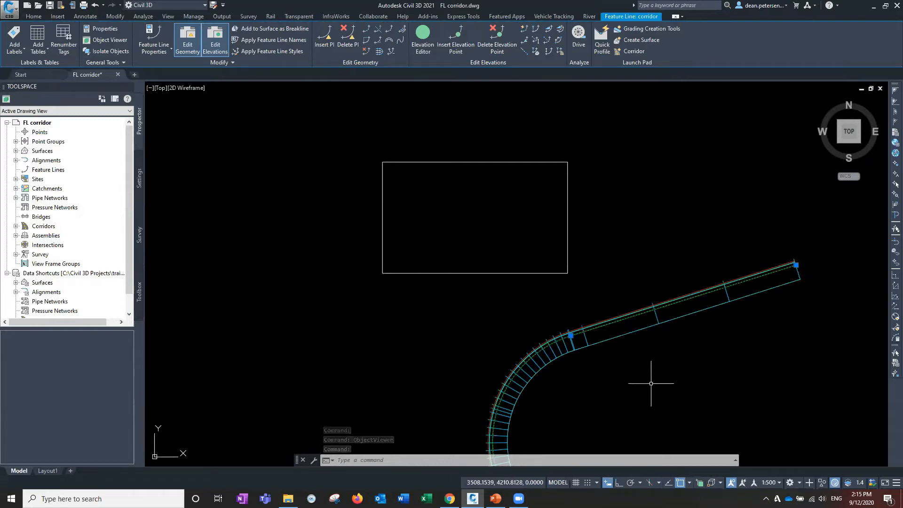
middle_drag(650, 383, 601, 282)
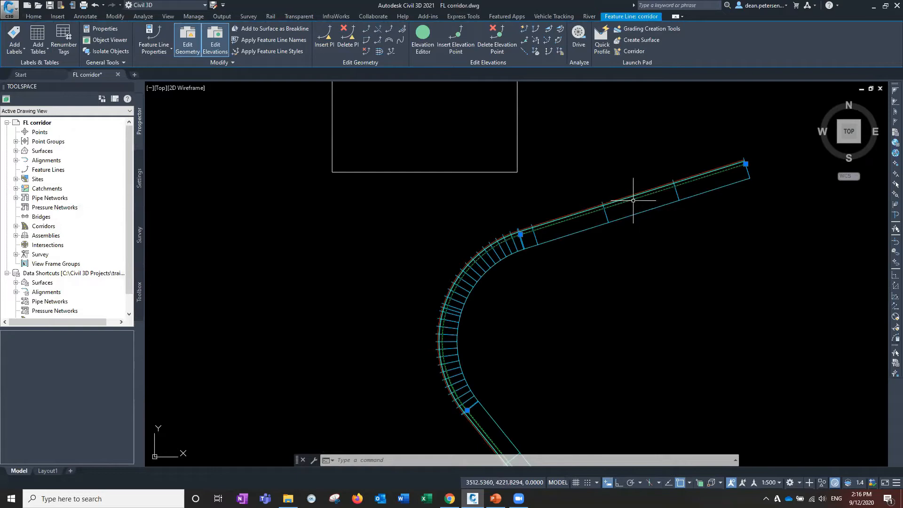
middle_drag(520, 192, 533, 277)
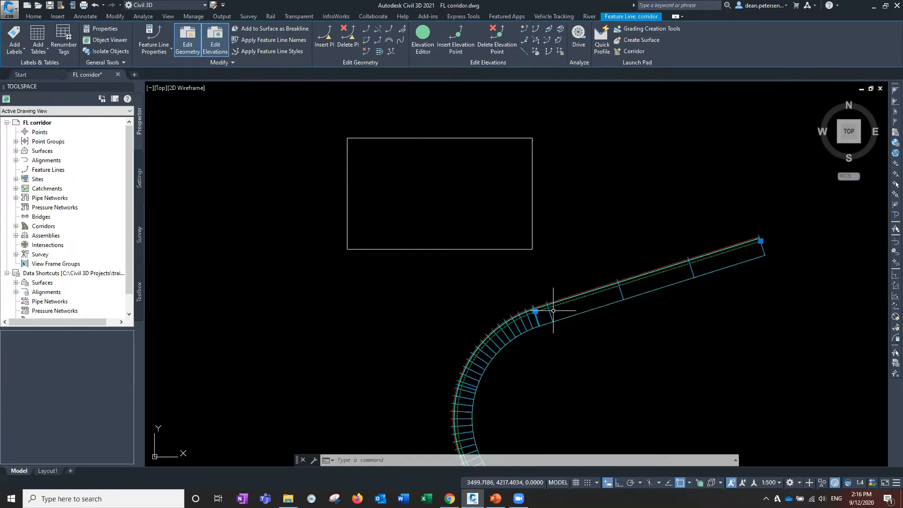
click(559, 52)
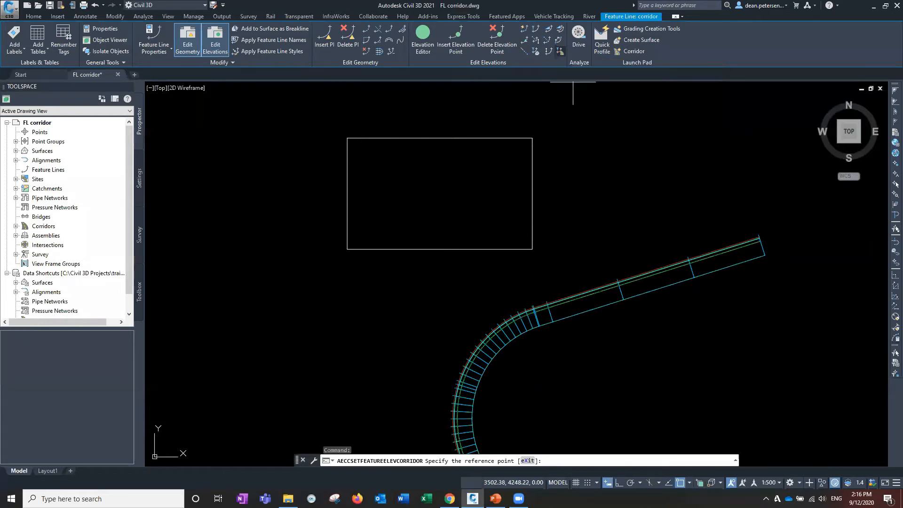
click(532, 249)
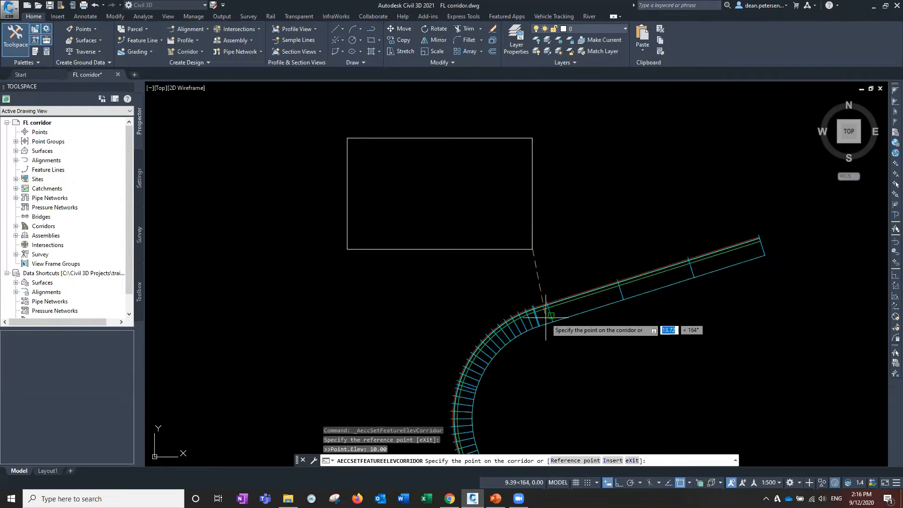
scroll(541, 313, up, 3)
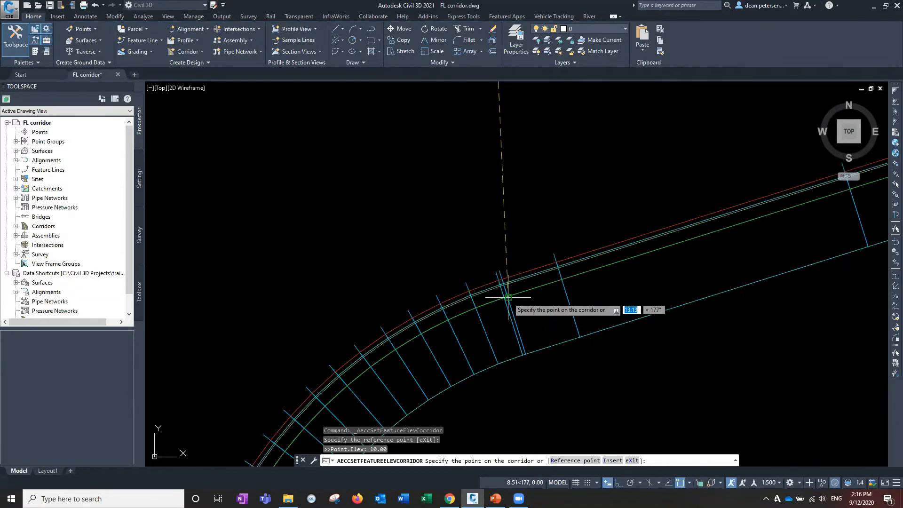
scroll(510, 295, up, 4)
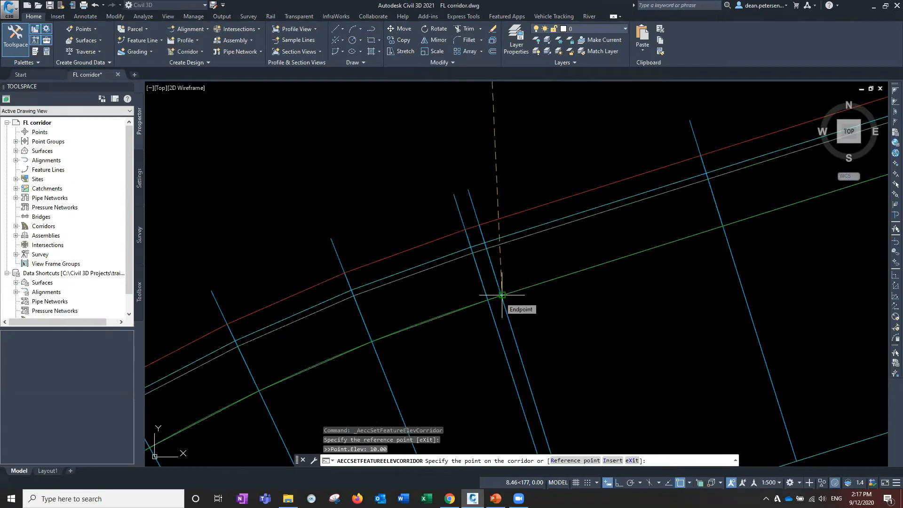
click(502, 295)
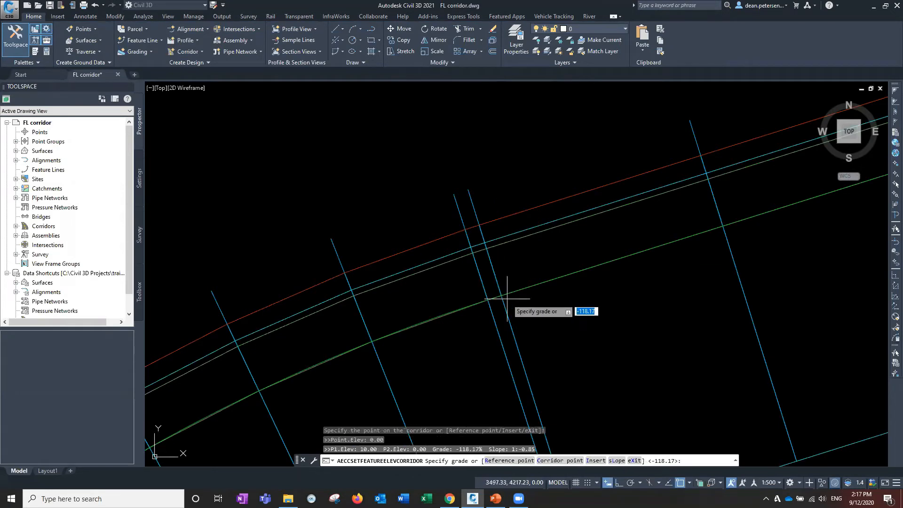
text(-5)
key(Return)
scroll(505, 294, down, 5)
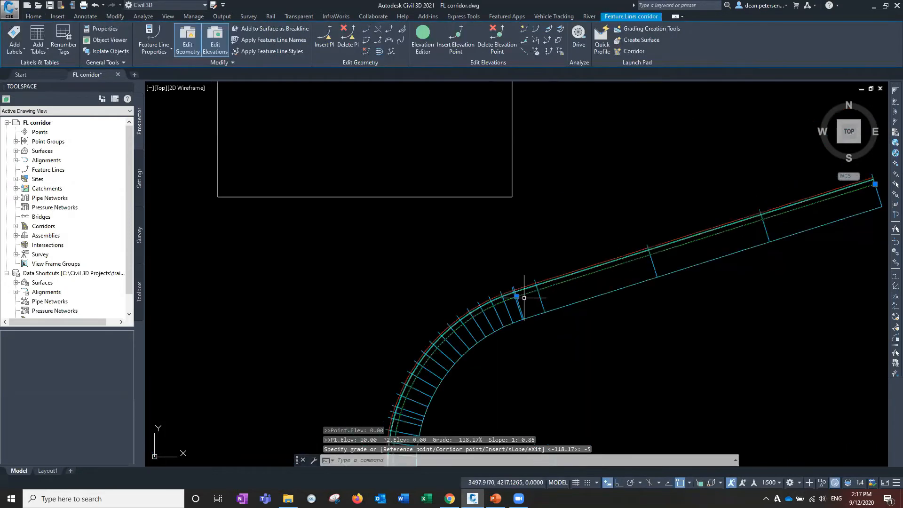
Step: Set the elevation of the corridor feature line's northeast endpoint by a -1.5% grade from the rectangle's southeast corner, and deselect the line
scroll(483, 276, down, 1)
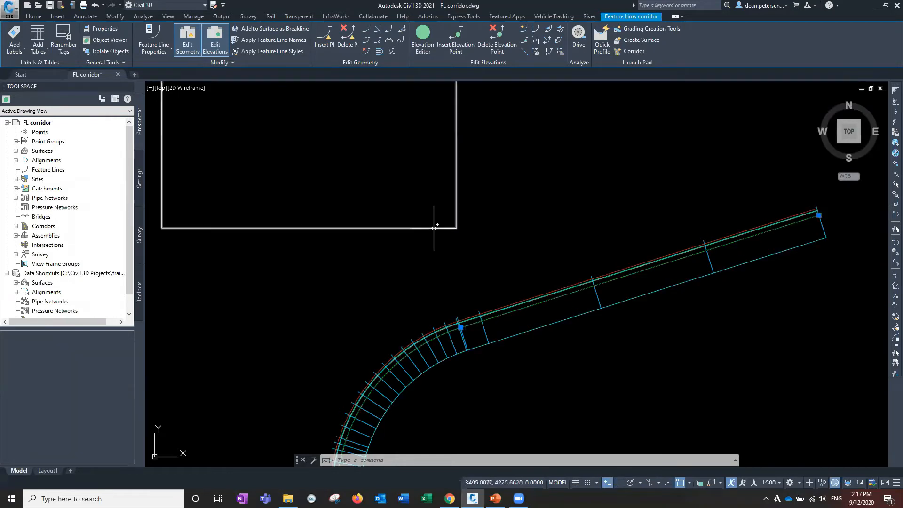
click(559, 52)
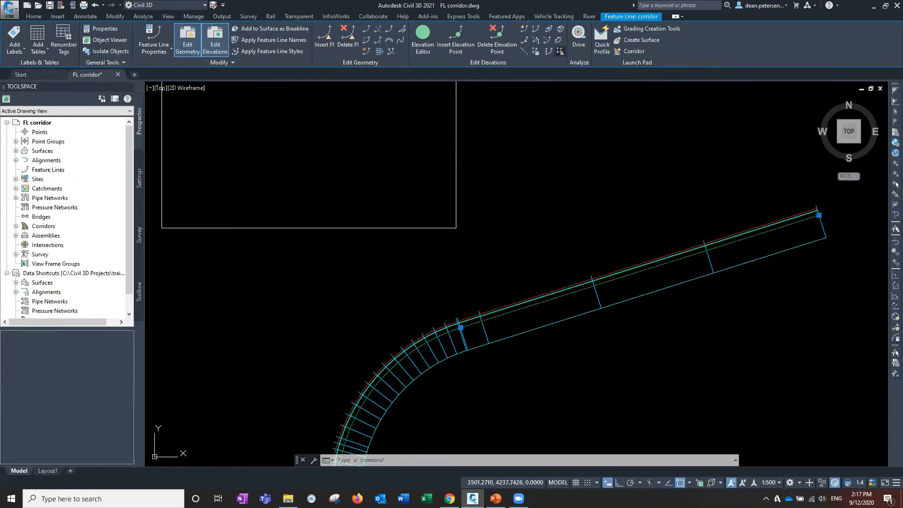
click(456, 228)
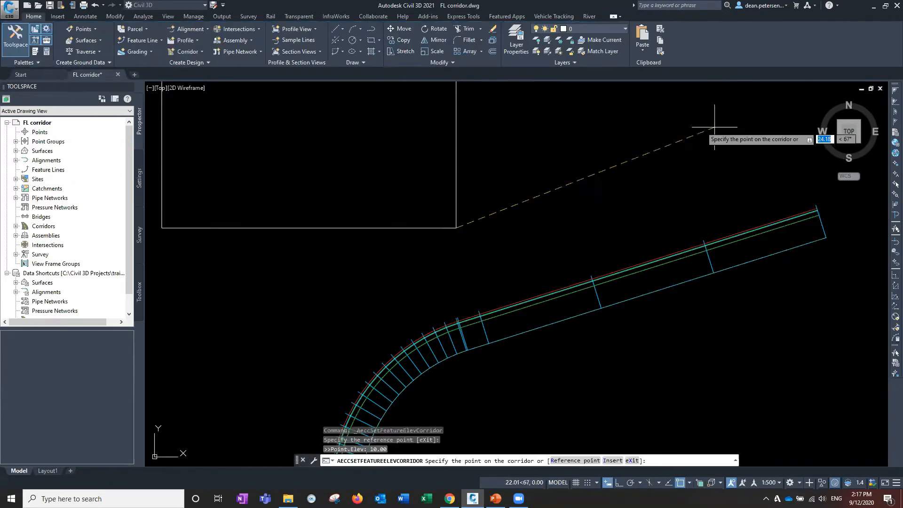
click(819, 215)
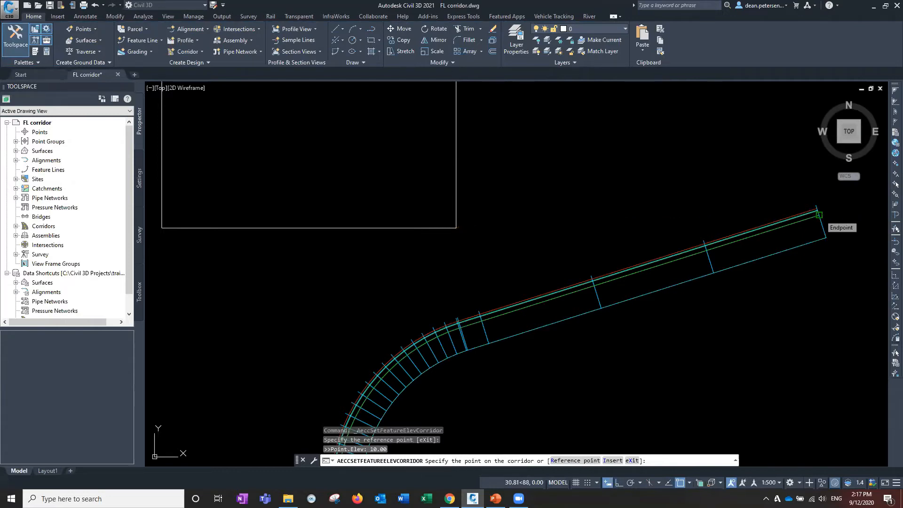
text(-)
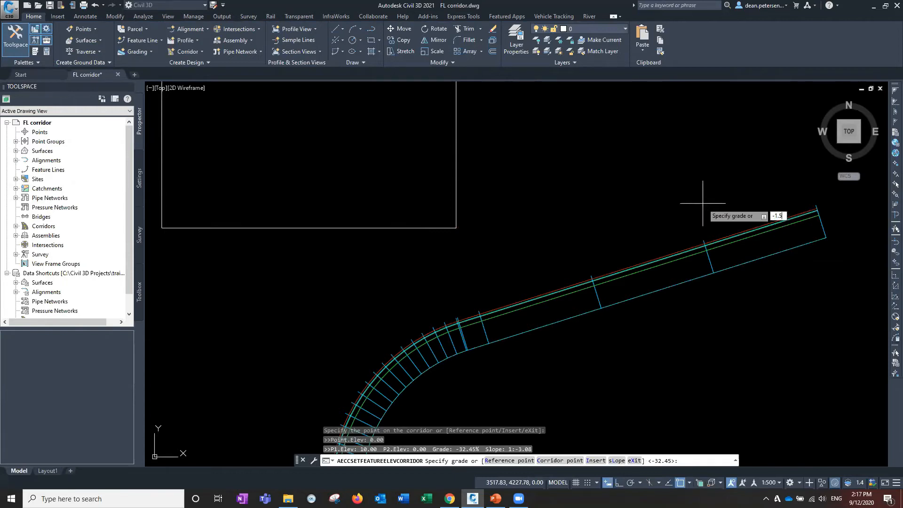
text(1.5)
key(Return)
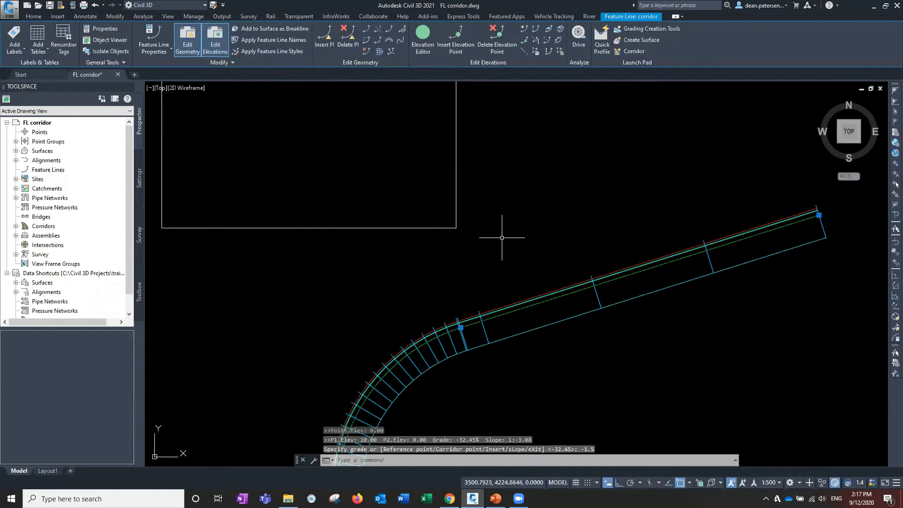
key(Escape)
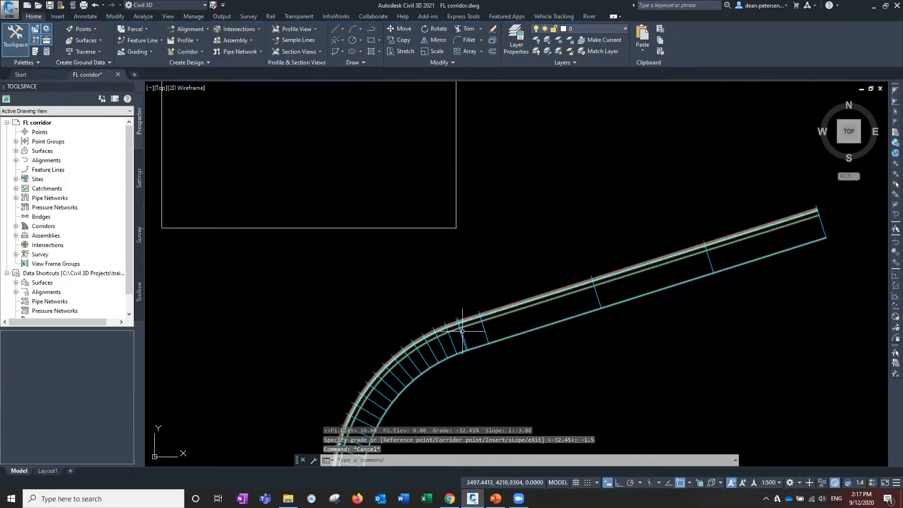
Step: Examine the corridor and the rectangle together from several 3D angles in the Object Viewer, and close it
click(462, 332)
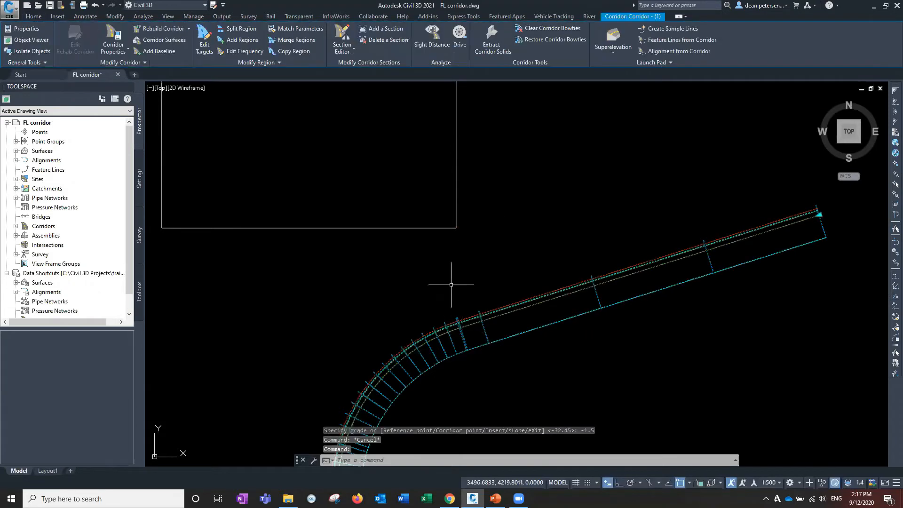
click(439, 227)
right_click(342, 260)
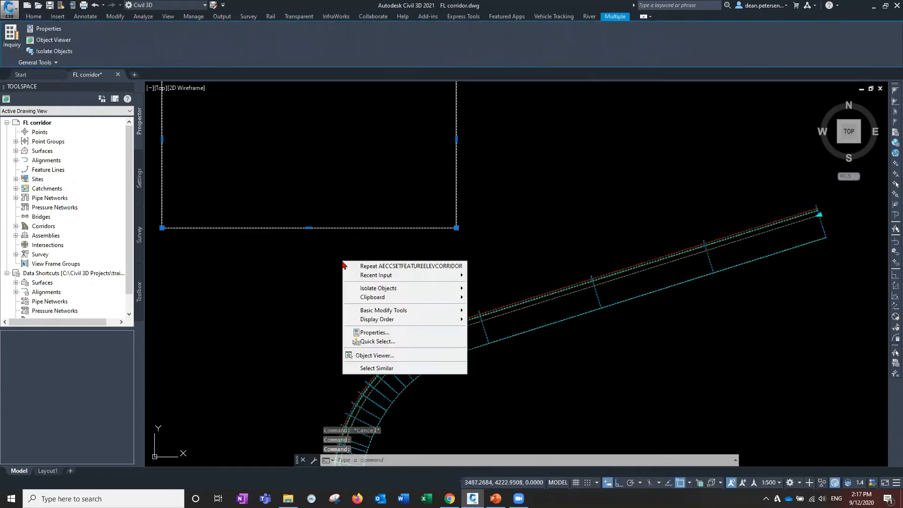
click(368, 356)
drag(428, 293, 344, 307)
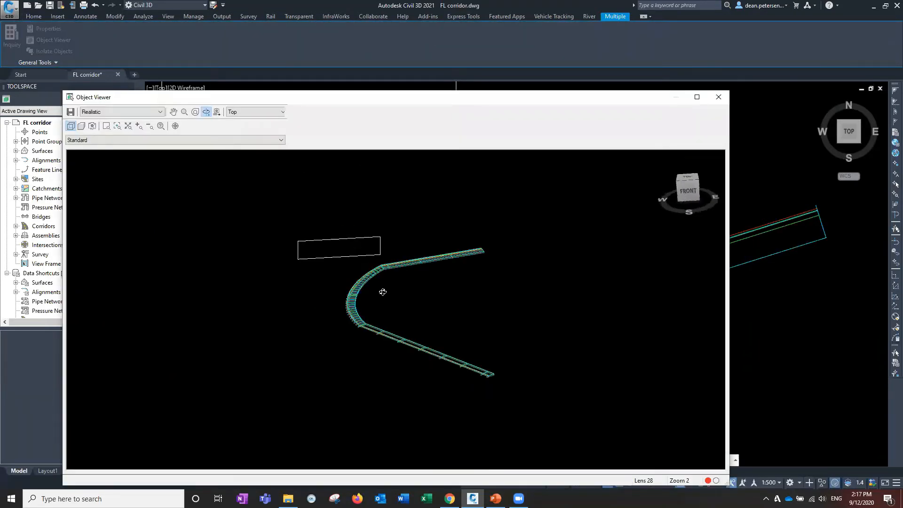
scroll(383, 292, up, 3)
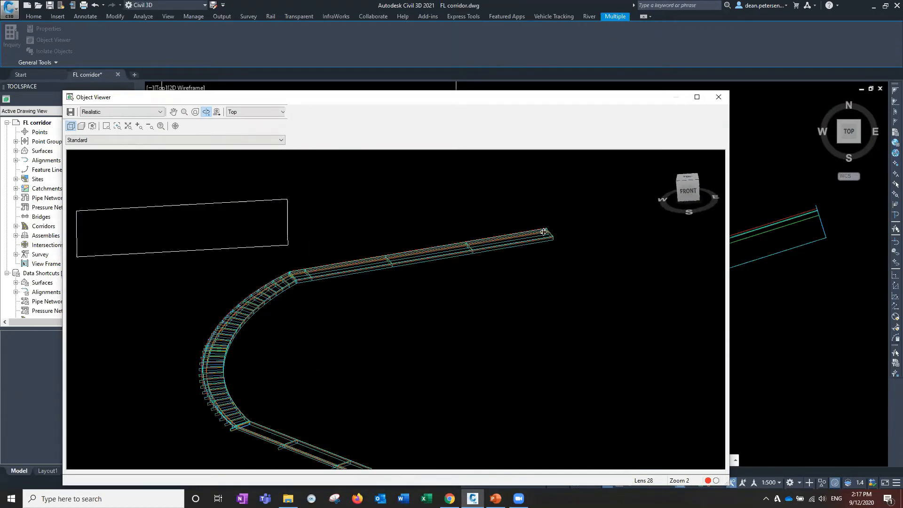
drag(309, 341, 357, 281)
drag(262, 217, 415, 199)
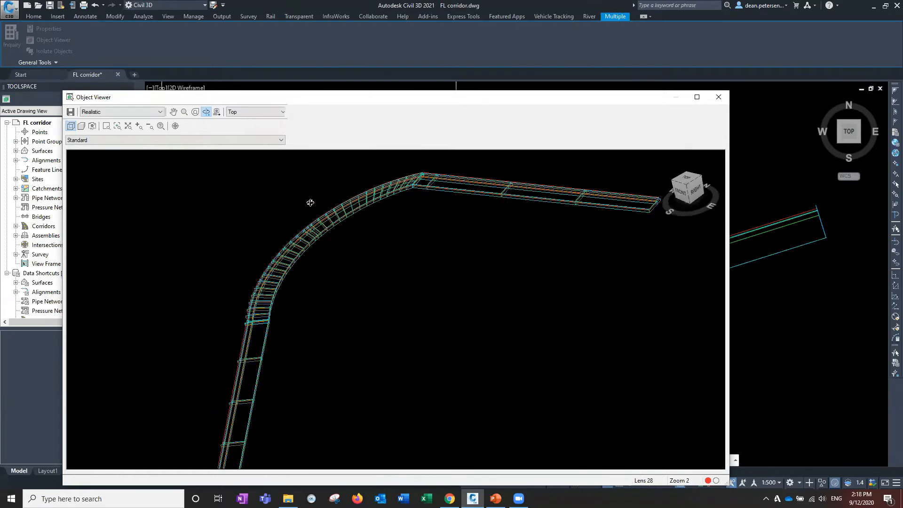
drag(224, 267, 198, 194)
middle_drag(198, 194, 196, 179)
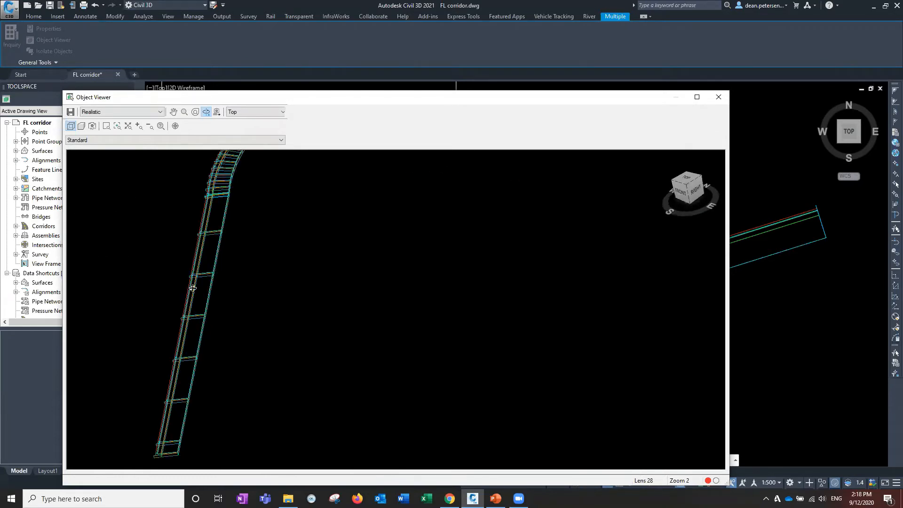
drag(236, 301, 294, 308)
drag(385, 251, 415, 195)
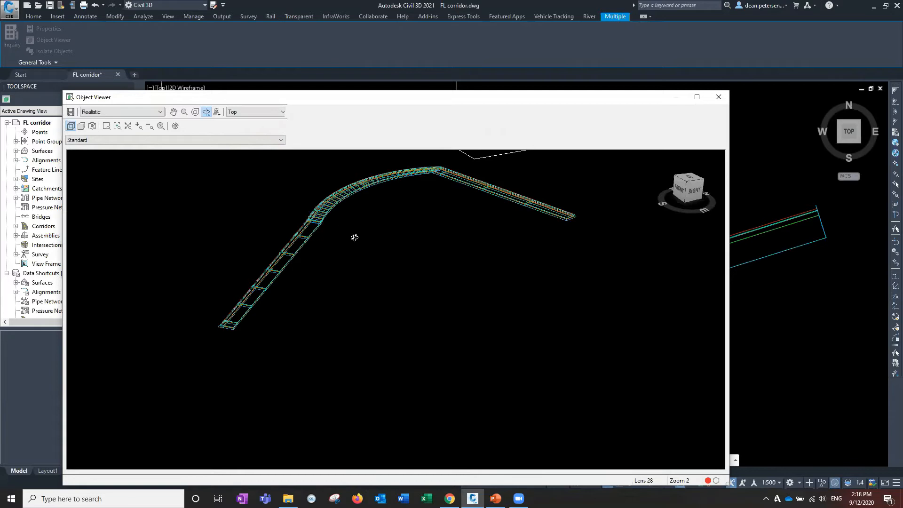
scroll(351, 319, down, 5)
scroll(362, 308, up, 6)
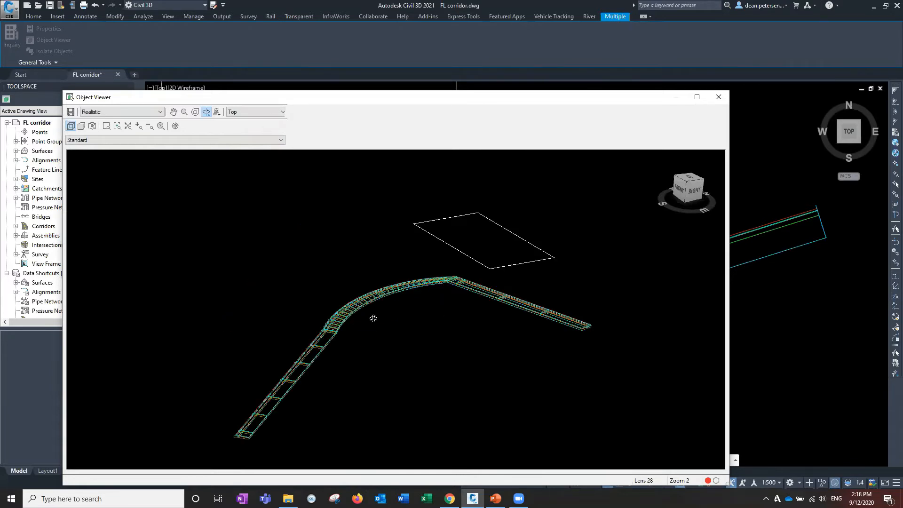
drag(373, 318, 407, 318)
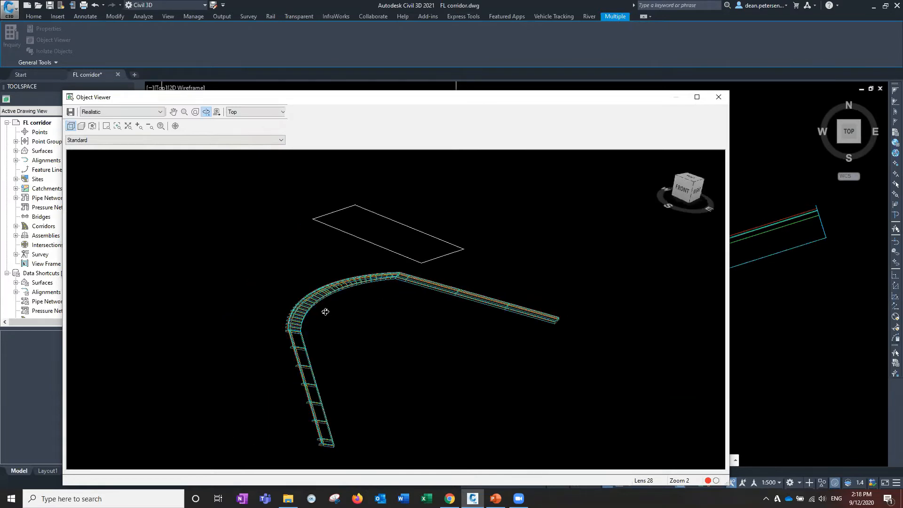
drag(302, 318, 354, 333)
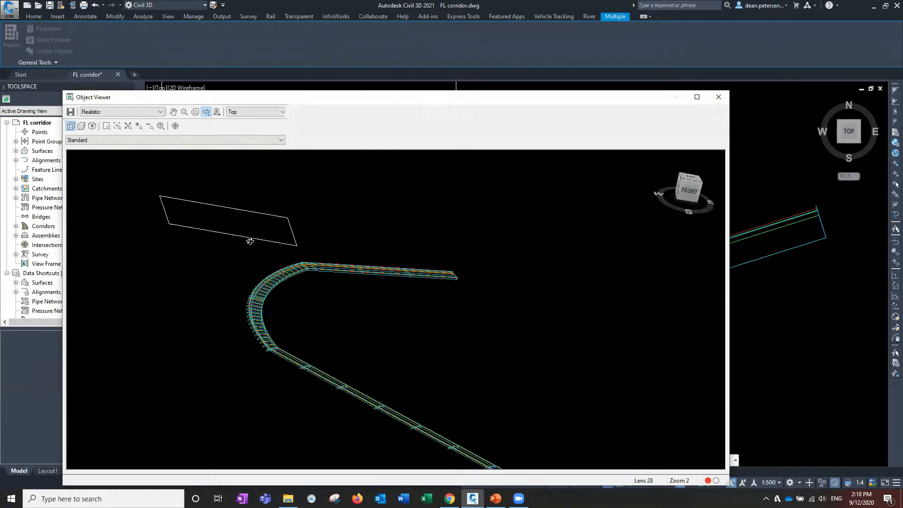
click(718, 97)
Step: Set the rectangular polyline's elevation to 0 and regenerate the whole drawing
click(393, 228)
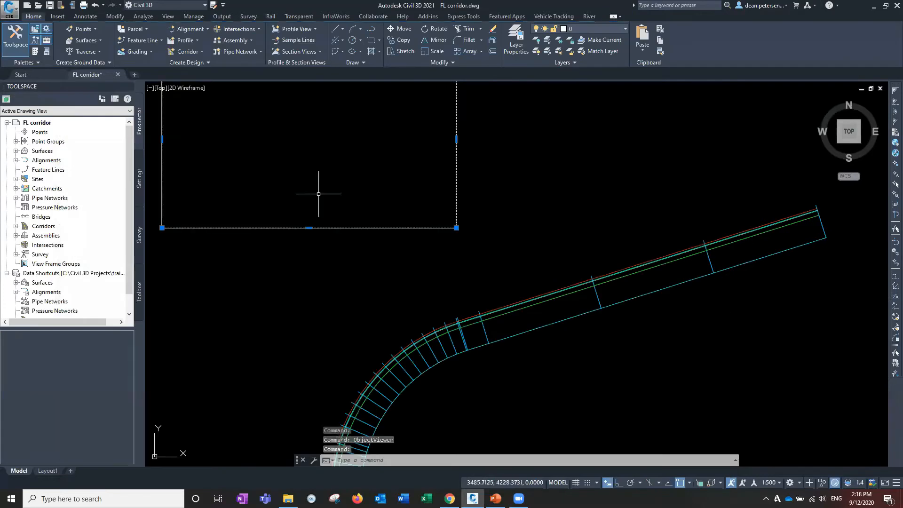
scroll(304, 205, down, 1)
middle_drag(304, 205, 406, 235)
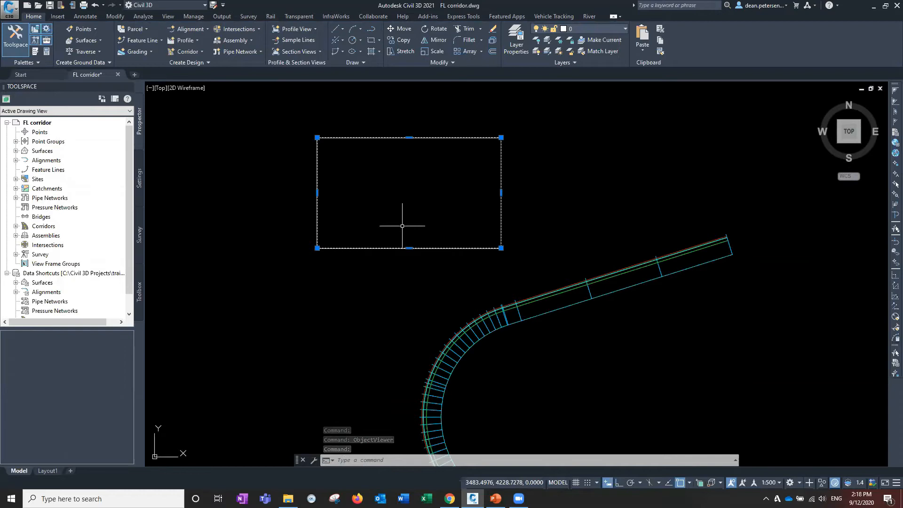
key(ctrl+1)
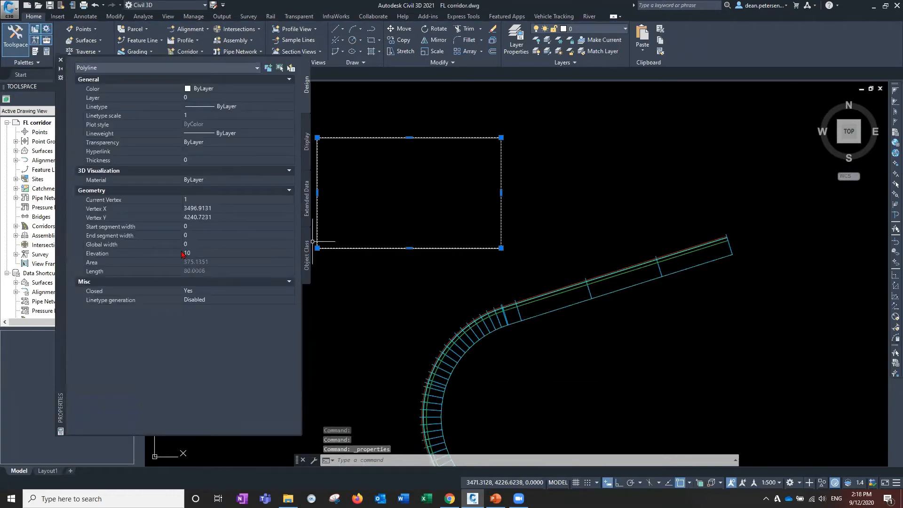
click(184, 253)
text(0)
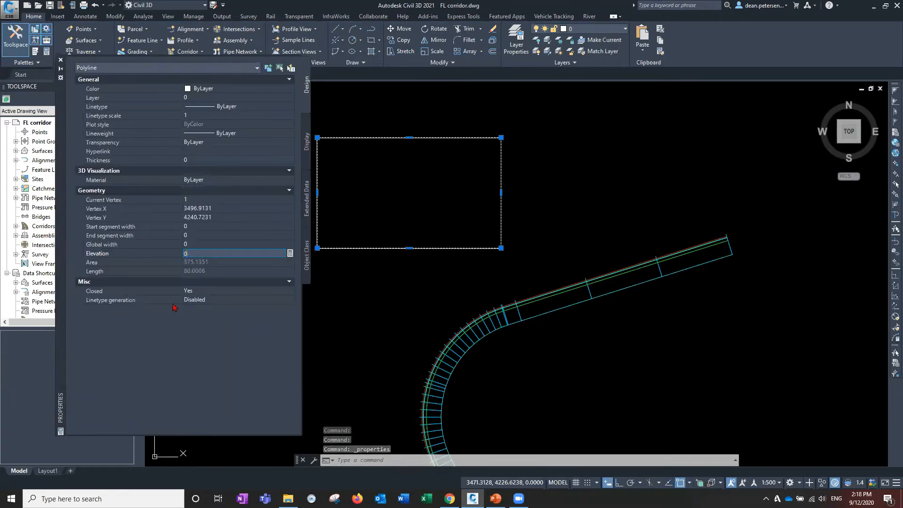
key(Return)
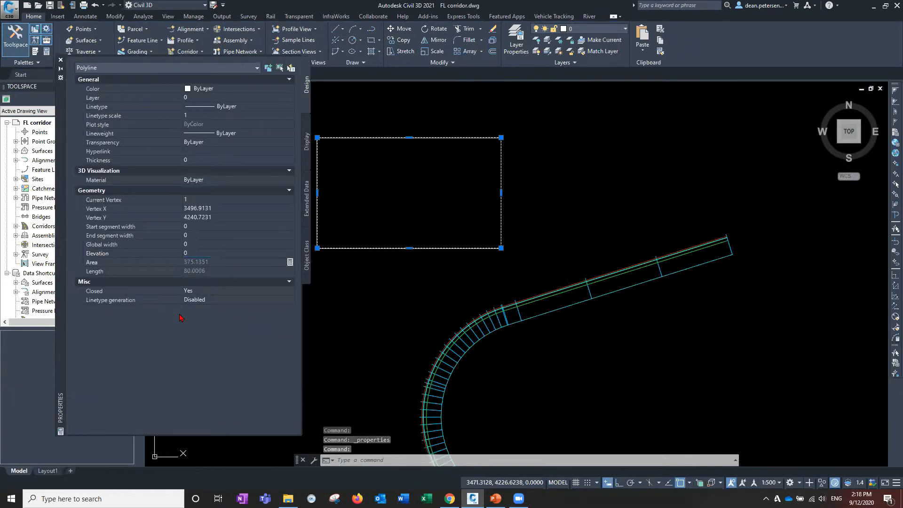
click(60, 61)
key(Escape)
text(rea)
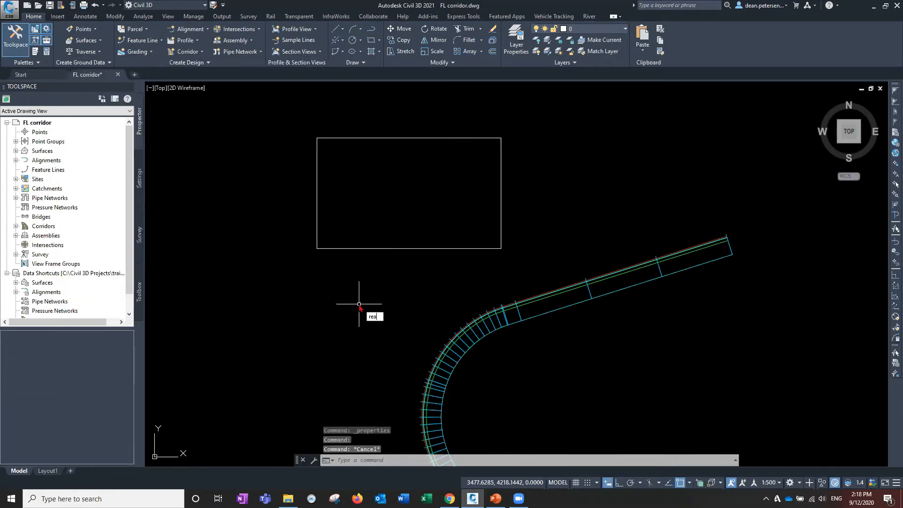
key(Return)
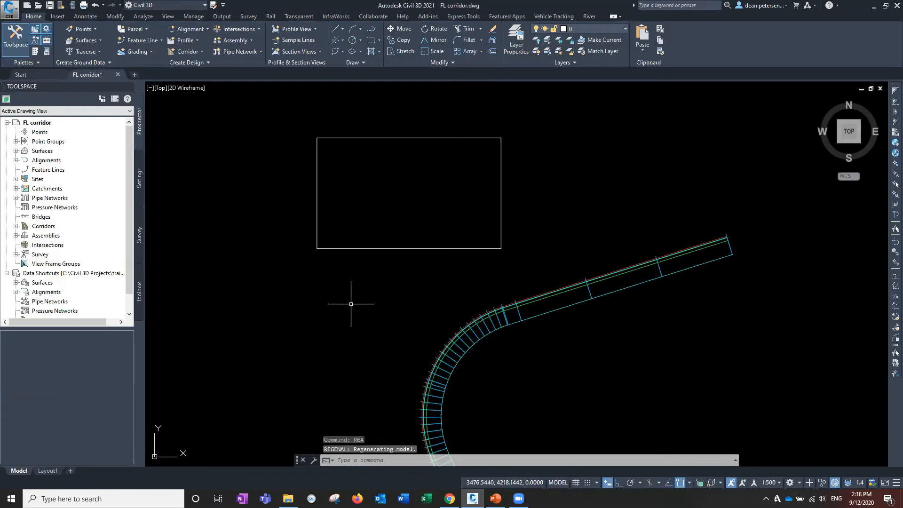
Step: Rebuild Corridor - (1) so that it is up to date with its feature line
right_click(49, 228)
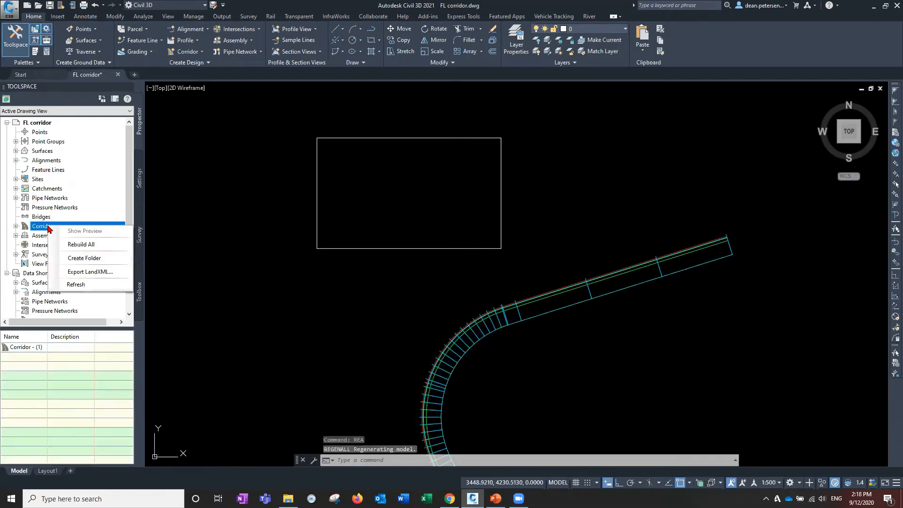
click(17, 227)
right_click(46, 235)
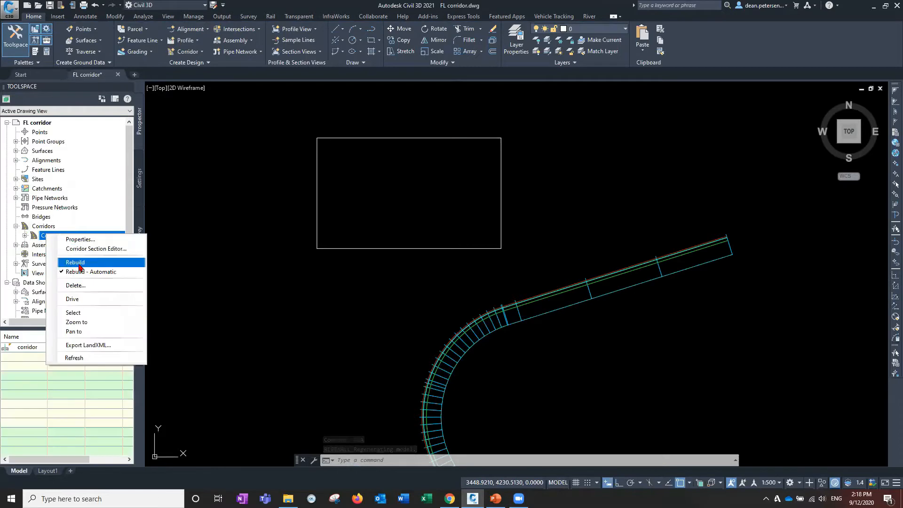
click(75, 262)
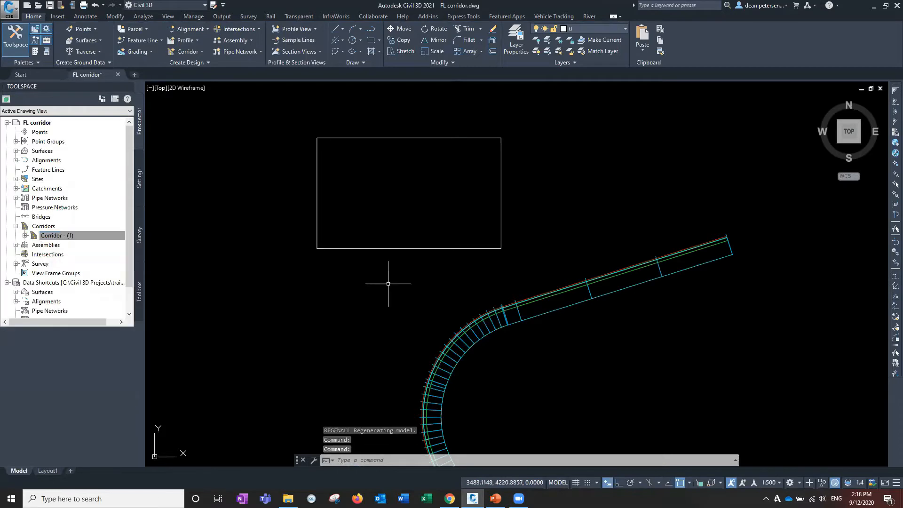
Step: Examine the rectangle and the rebuilt corridor together from several 3D angles in the Object Viewer, and close it
click(400, 249)
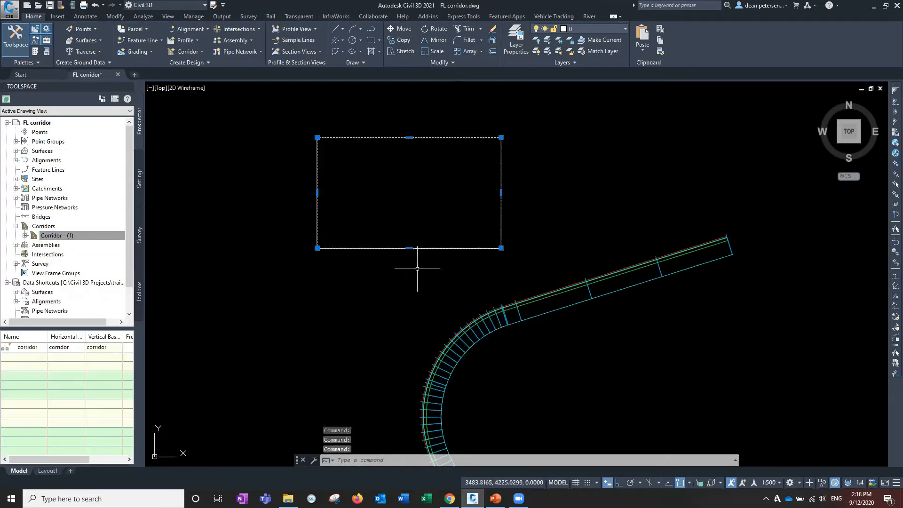
click(492, 322)
right_click(389, 306)
click(408, 400)
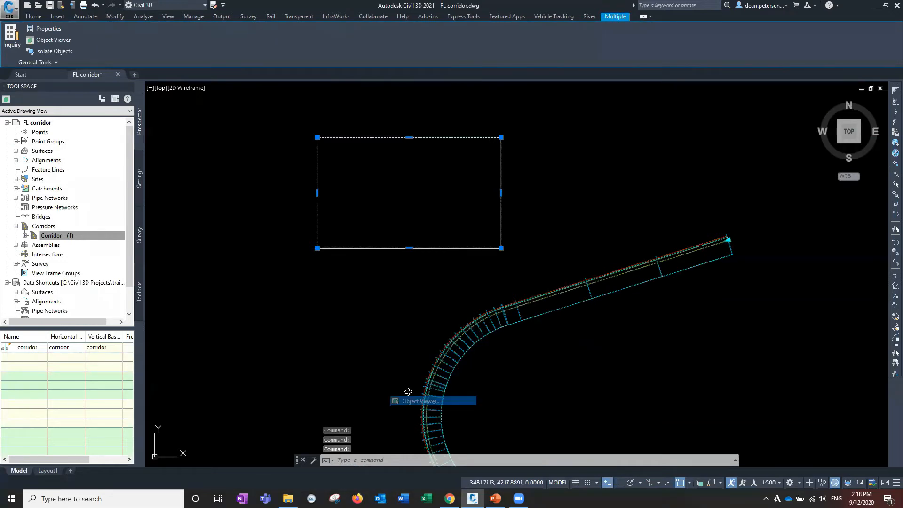
drag(383, 288, 430, 264)
scroll(379, 333, up, 5)
scroll(379, 332, down, 4)
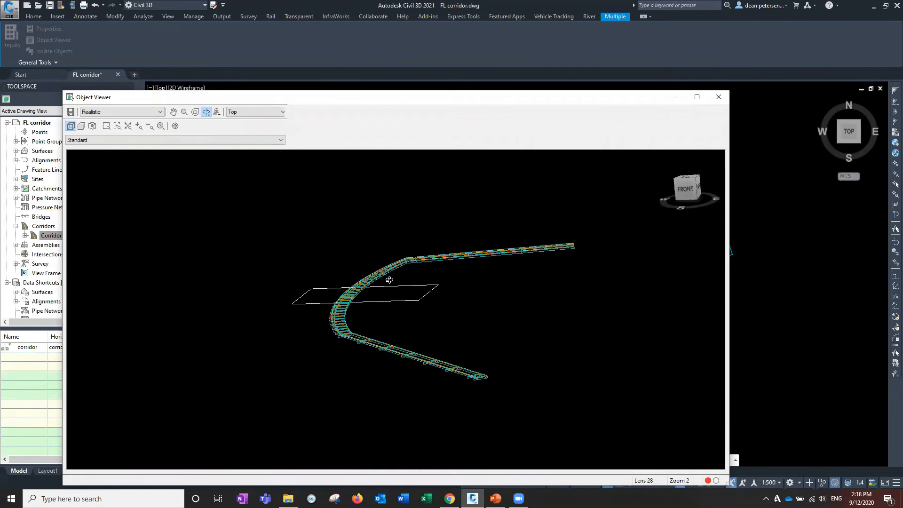
drag(444, 319, 509, 344)
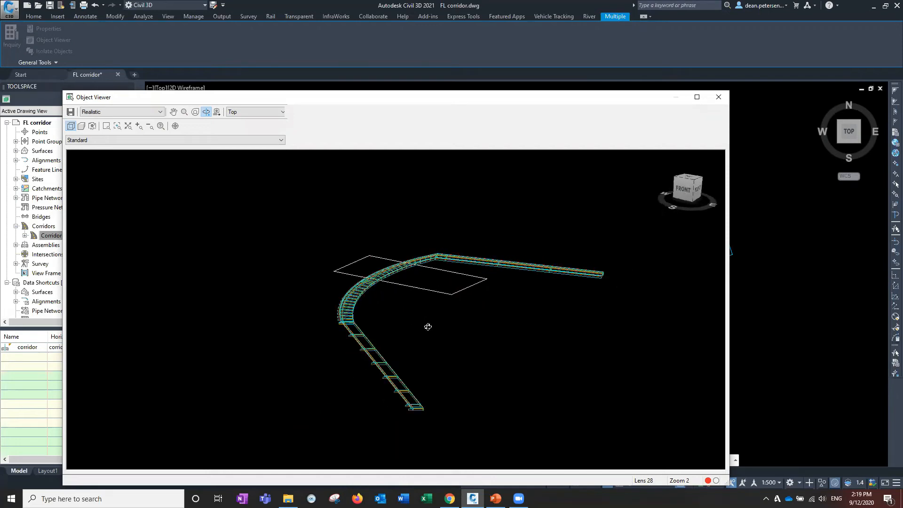
mouse_move(406, 310)
mouse_down()
mouse_move(404, 290)
mouse_move(395, 312)
mouse_move(415, 325)
mouse_up()
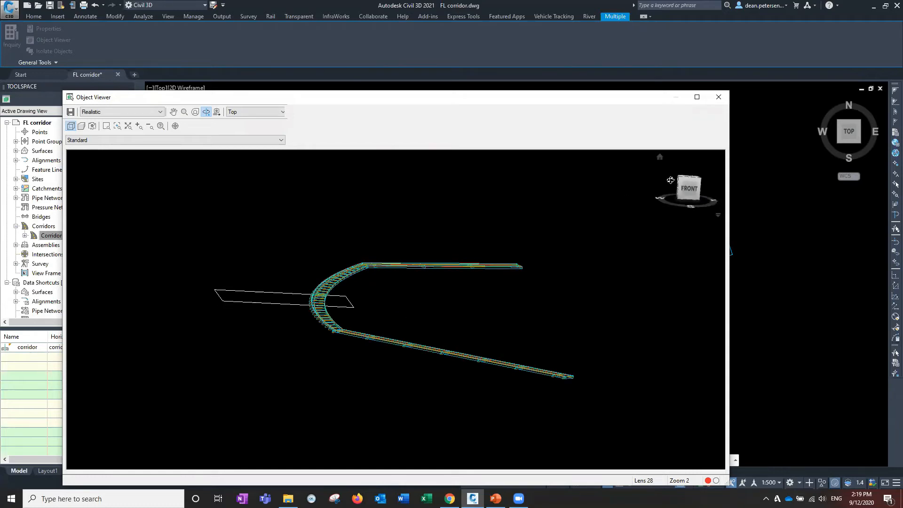
click(718, 99)
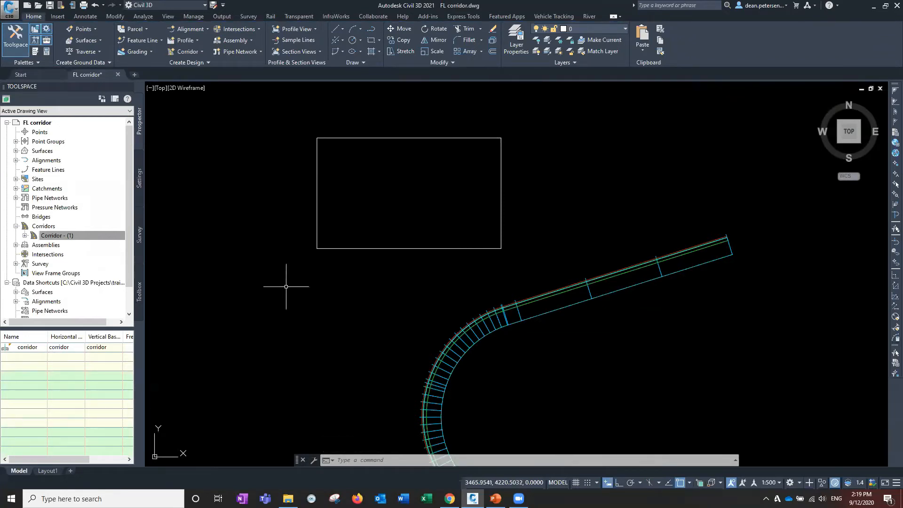
Step: Open the Feature Line Editing topic for the 2021.1 release in the Help's What's New in Civil 3D 2021 Updates
middle_drag(379, 305, 357, 271)
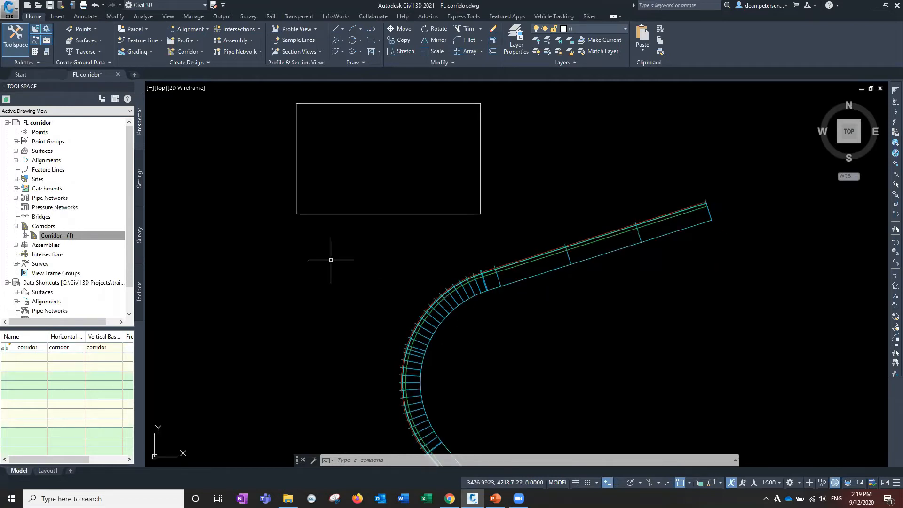
mouse_move(514, 263)
middle_down()
mouse_move(520, 313)
mouse_move(493, 328)
middle_up()
click(829, 6)
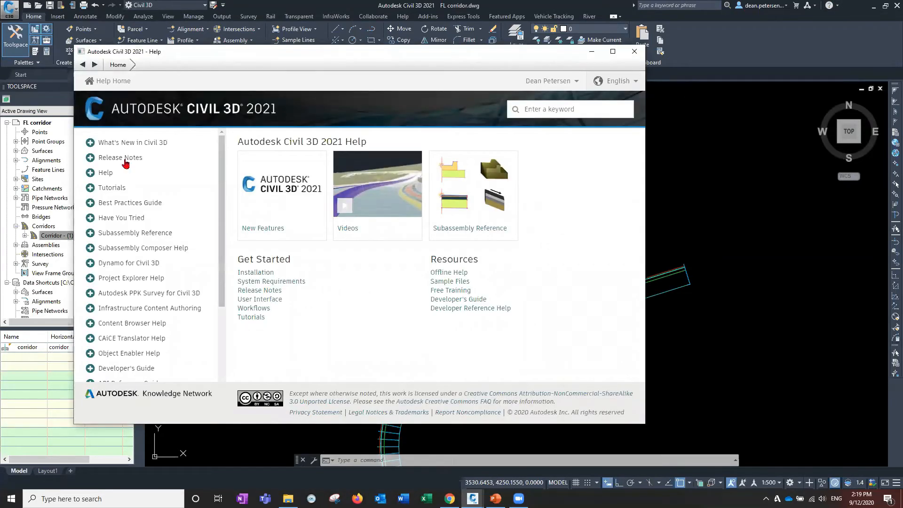
click(90, 142)
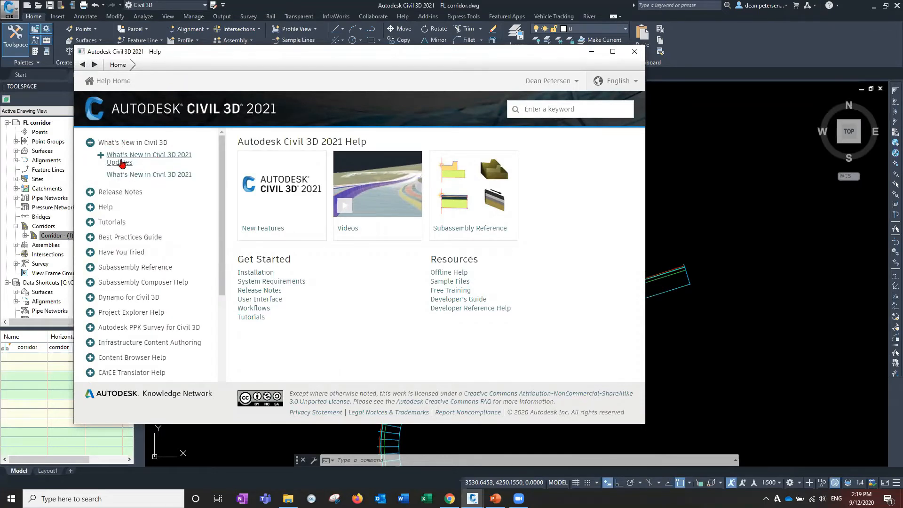
click(159, 158)
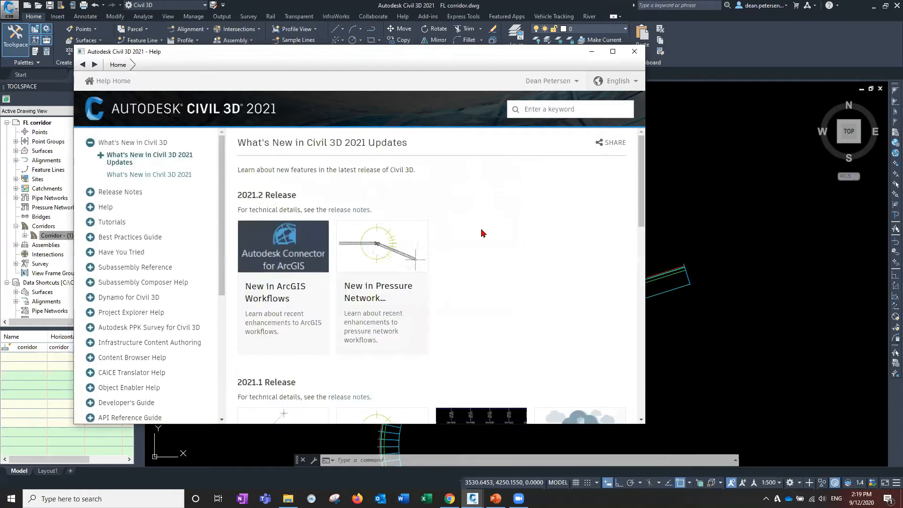
scroll(480, 232, down, 4)
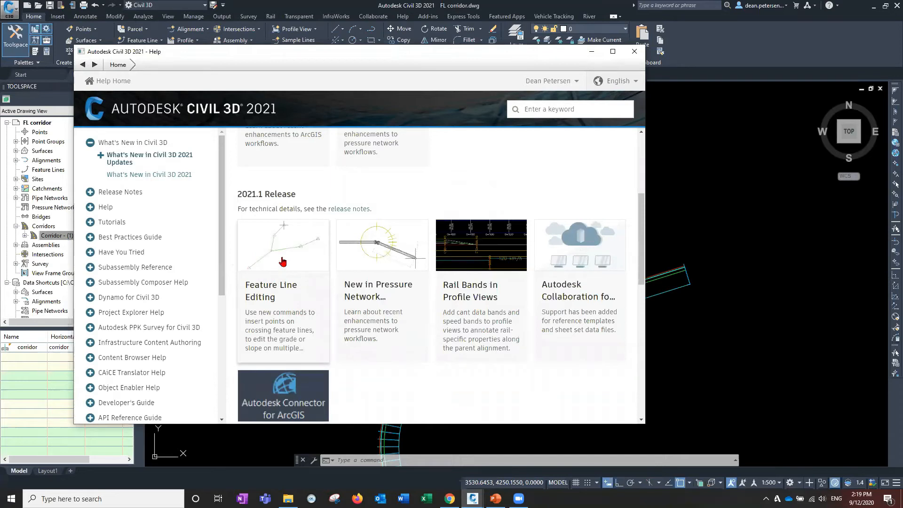
click(326, 245)
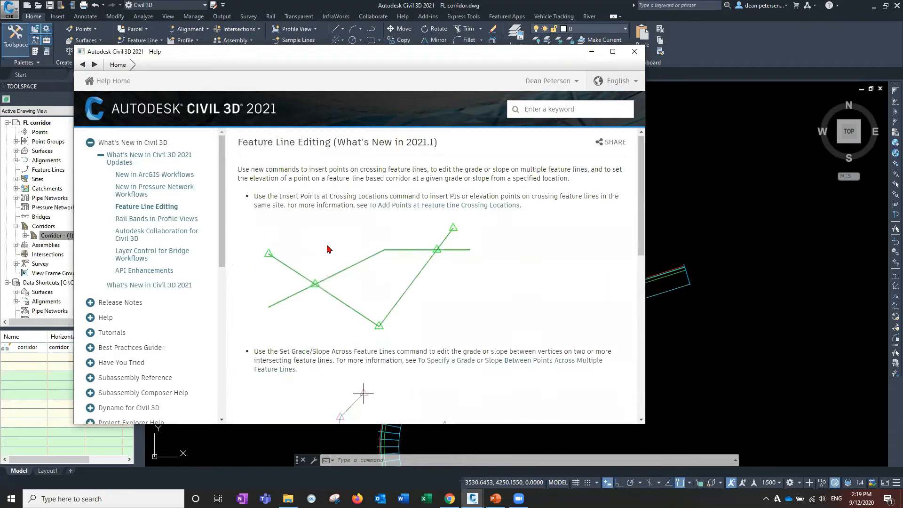
Step: Read the help procedure and tips for the Set Corridor Baseline Elevation by Reference command, and close the Help
scroll(366, 277, down, 4)
scroll(313, 275, down, 4)
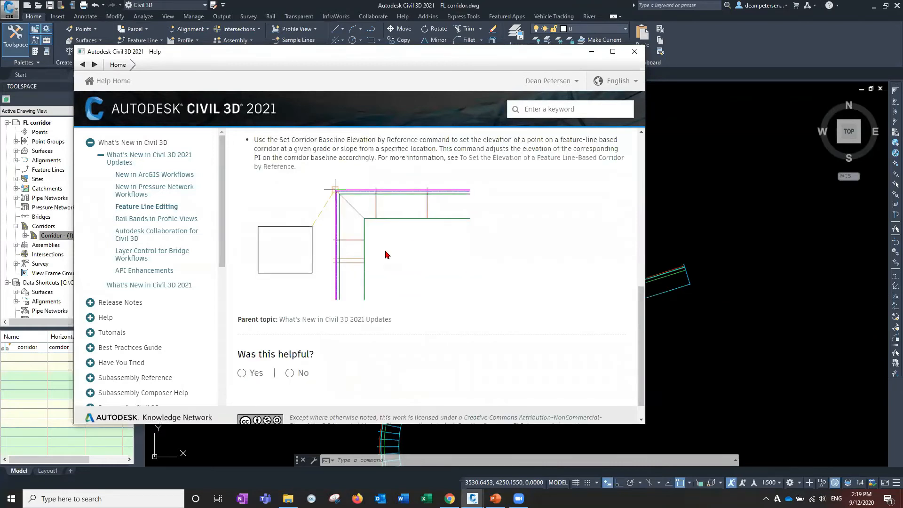
scroll(350, 216, up, 1)
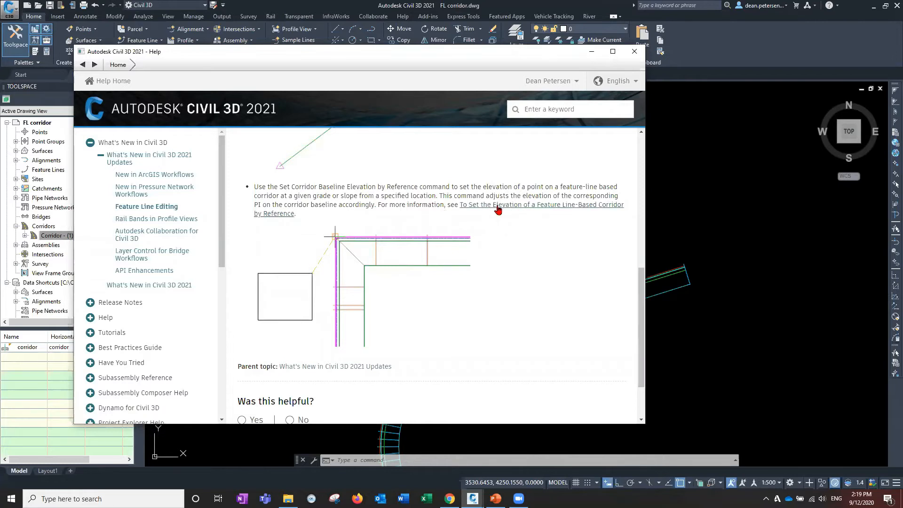
click(522, 208)
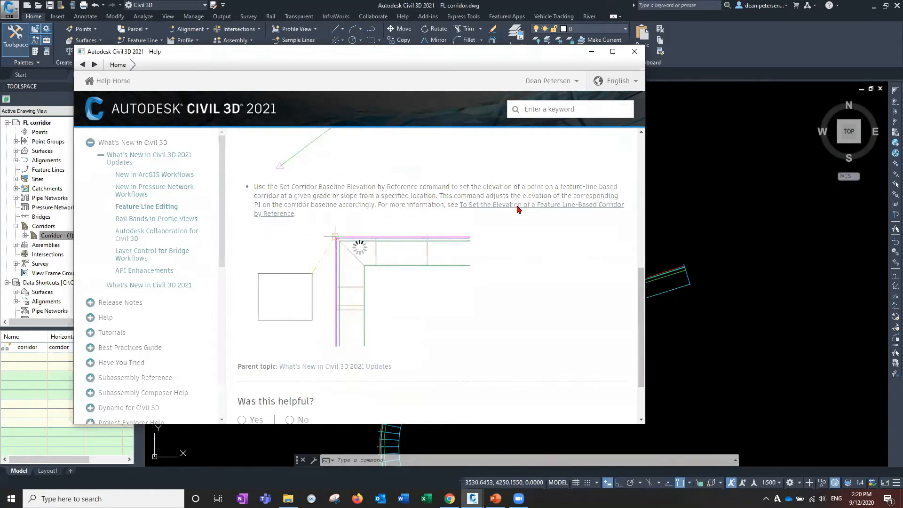
scroll(416, 310, down, 5)
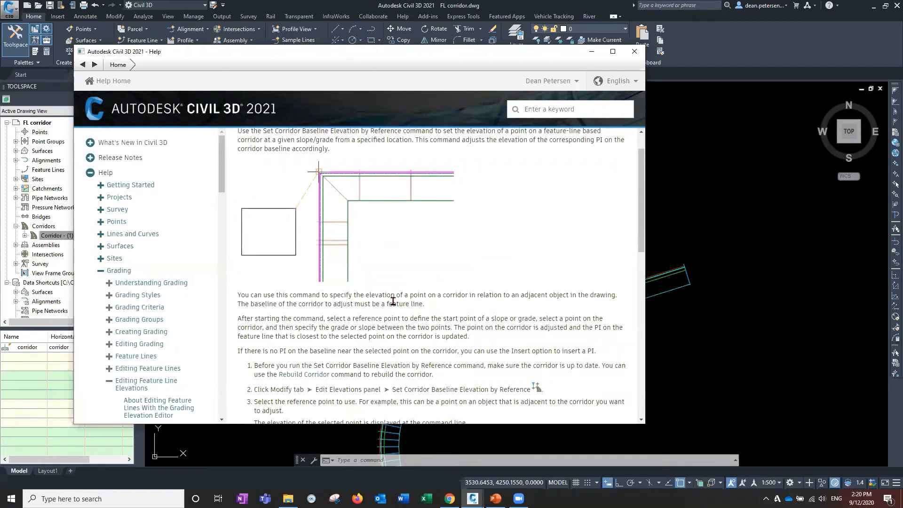
scroll(433, 295, down, 6)
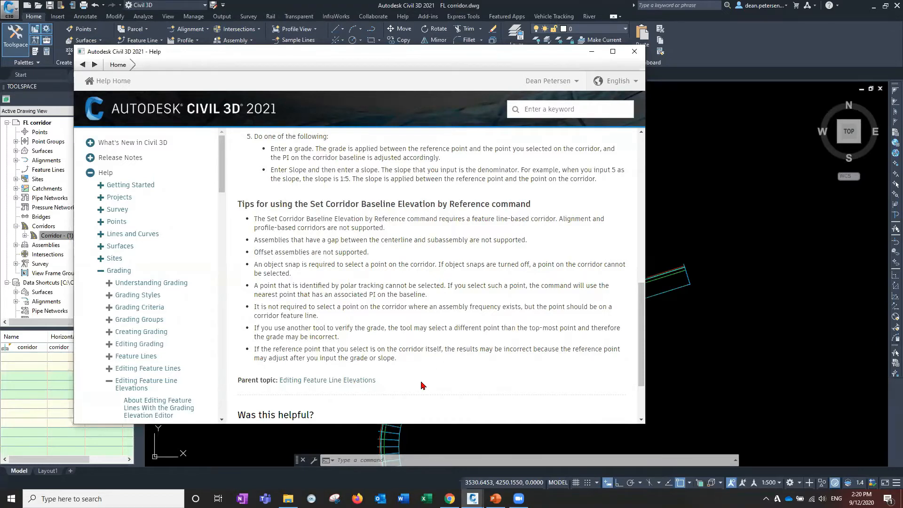
scroll(422, 385, up, 1)
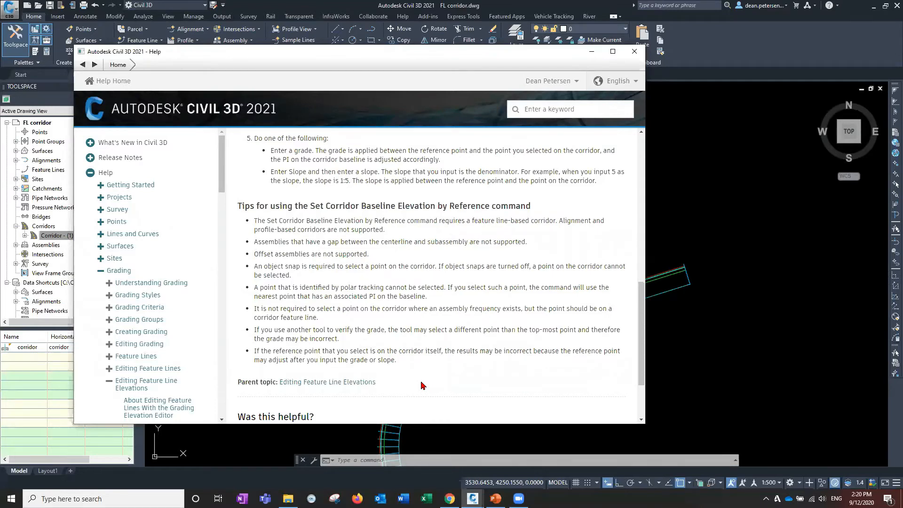
scroll(422, 386, up, 4)
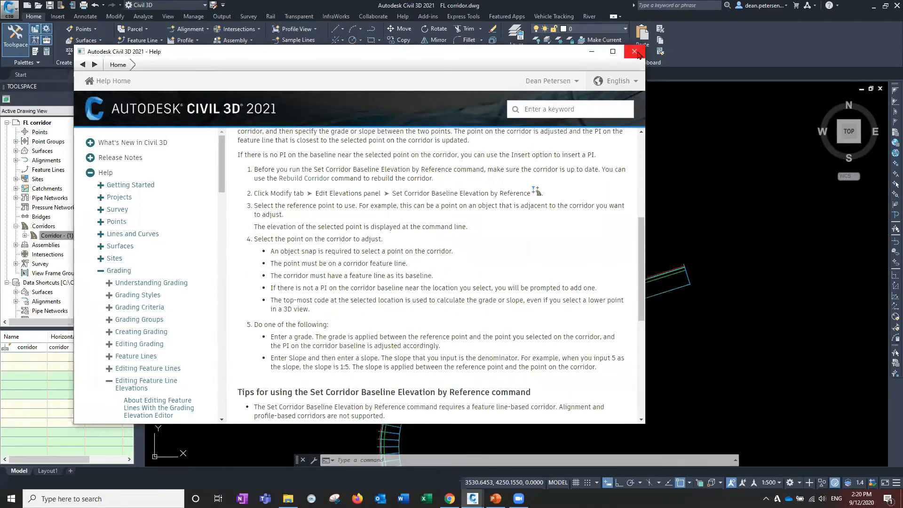
click(635, 52)
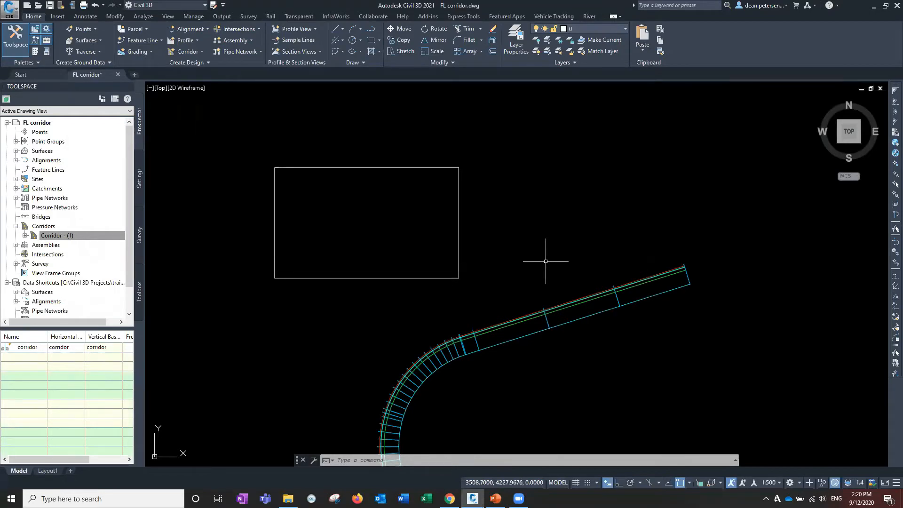
Step: Close the FL corridor drawing with its changes saved, and start a new drawing
click(119, 76)
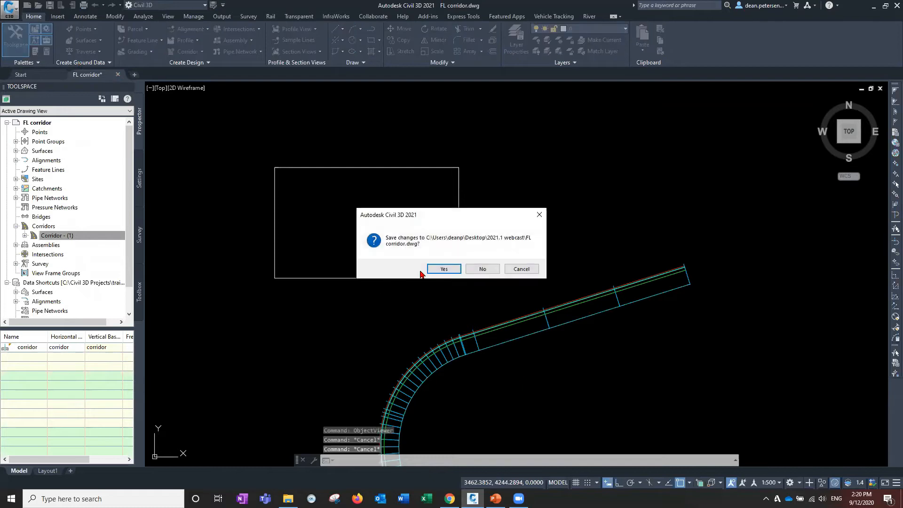
click(439, 269)
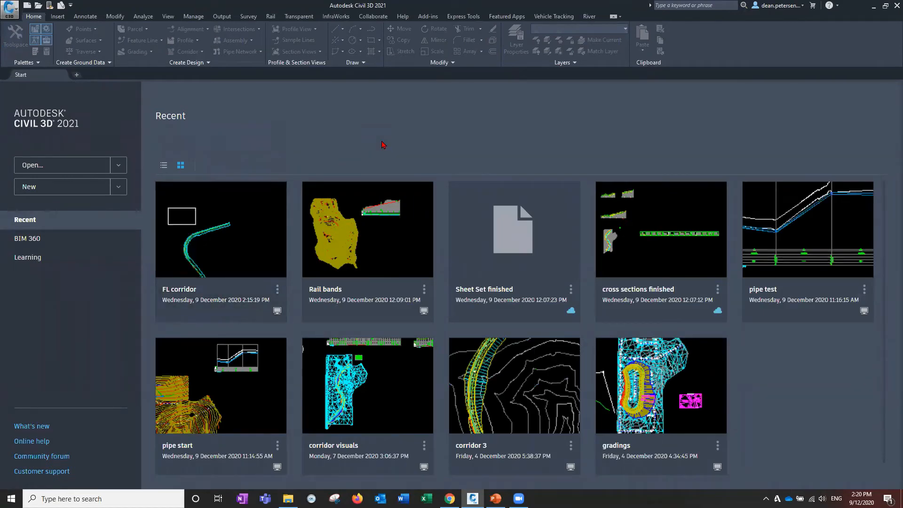
click(64, 190)
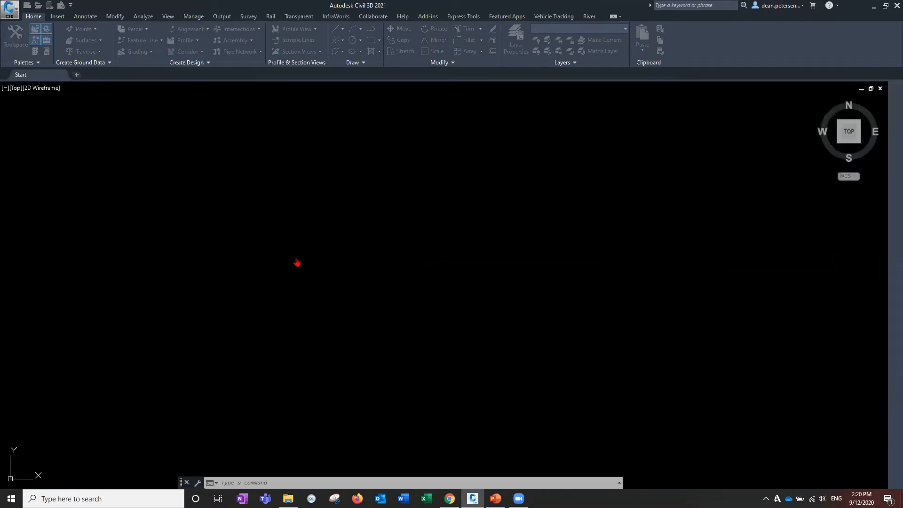
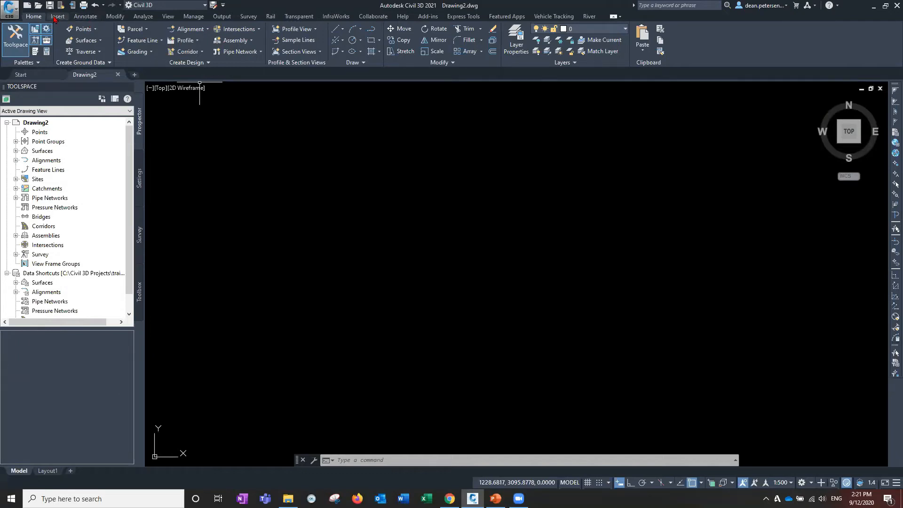
Step: Launch Autodesk Connector for ArcGIS and set the map extent around Nelson and Brightwater as the area of interest
click(57, 17)
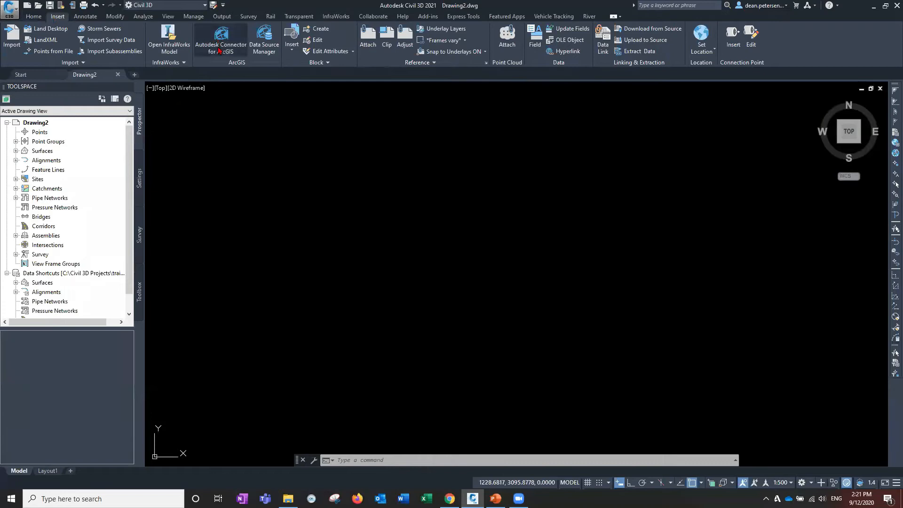
click(219, 36)
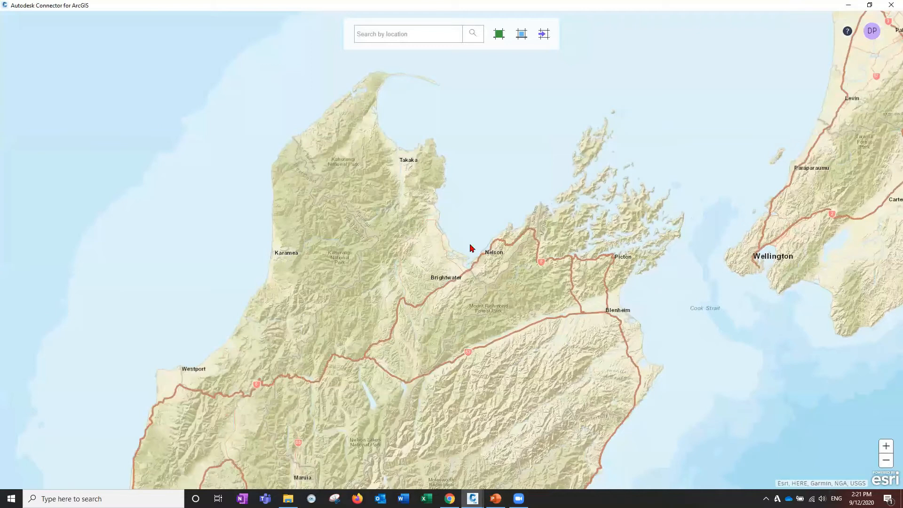
scroll(491, 254, up, 1)
scroll(483, 258, up, 1)
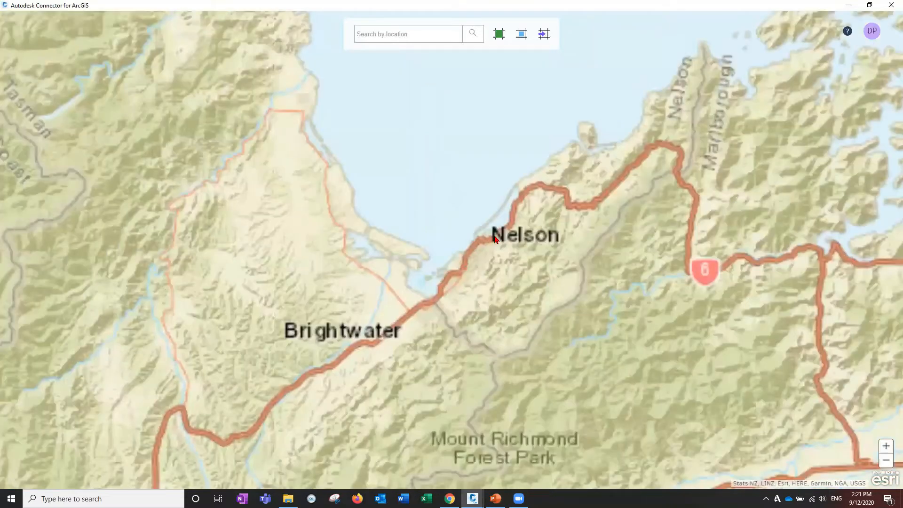
click(499, 37)
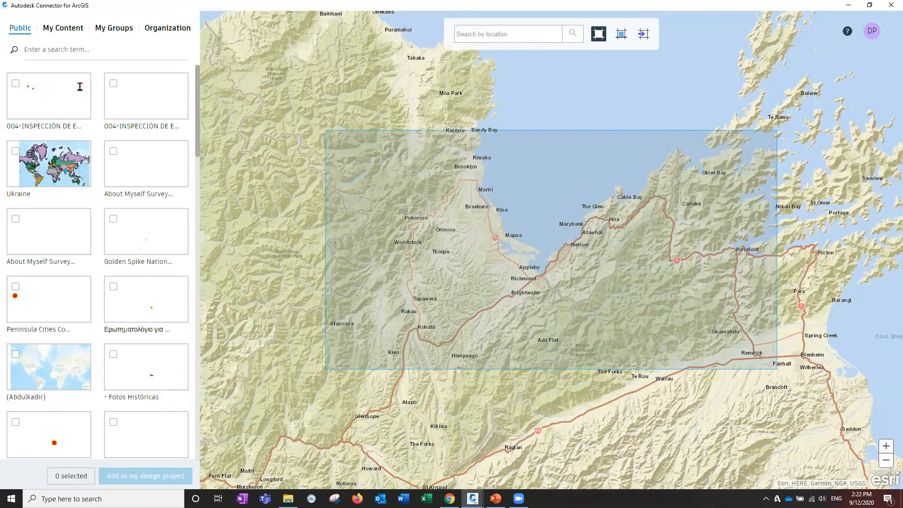
Step: Select the NCC_pipes layer of the NCC pipes dataset from the account's own content for import
click(74, 31)
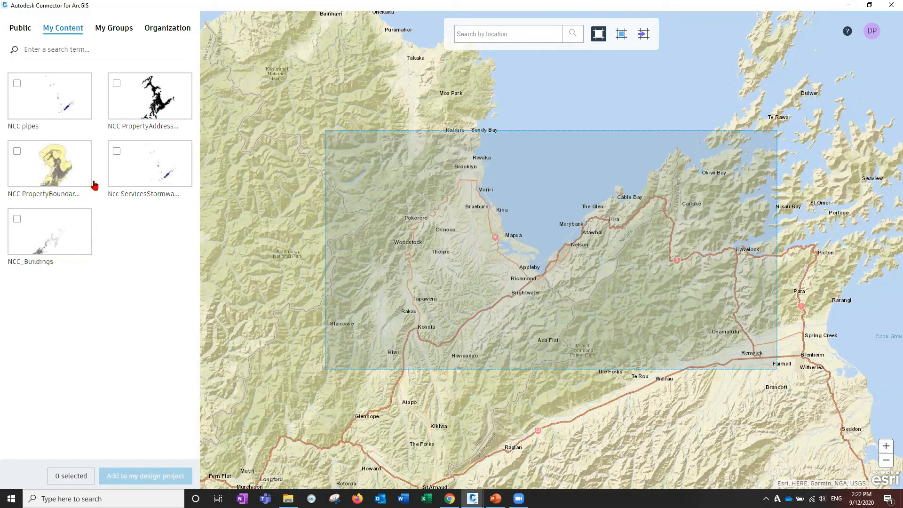
click(61, 109)
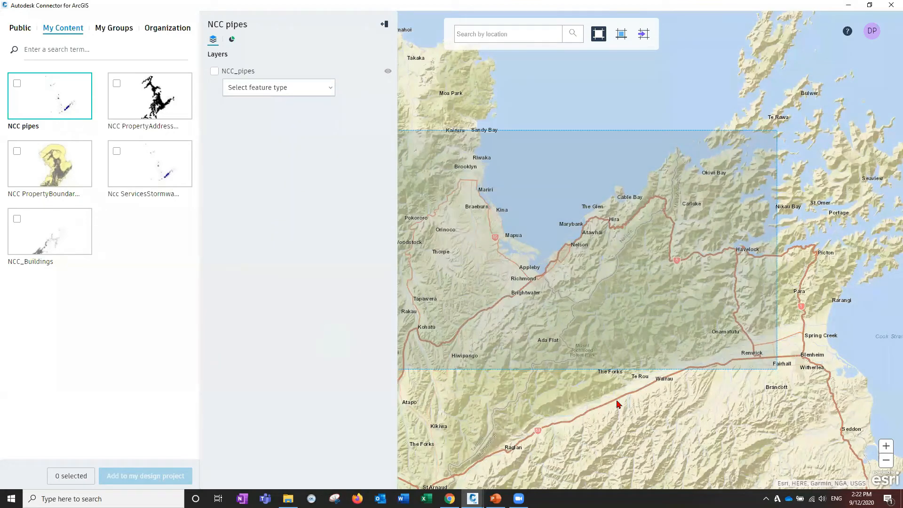
click(215, 71)
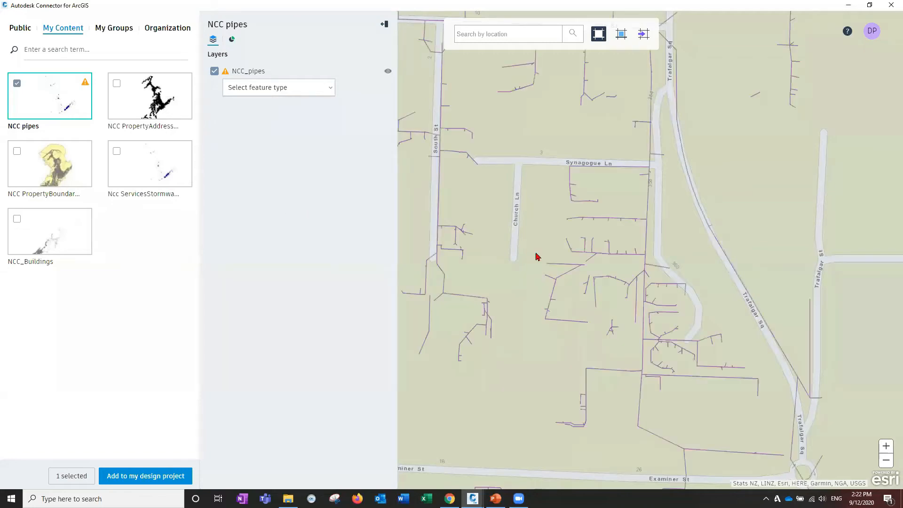
scroll(535, 256, down, 2)
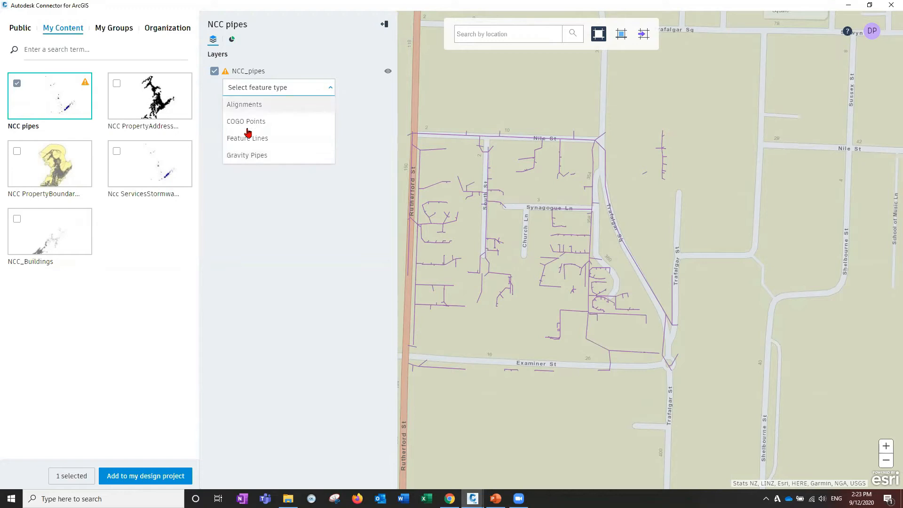
Step: Assign the Gravity Pipes feature type to the NCC_pipes layer and add it to the design project
click(258, 157)
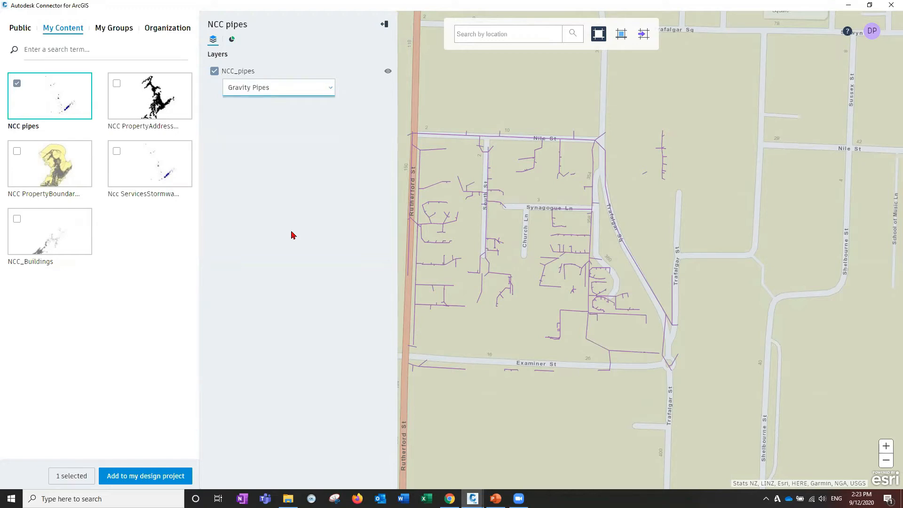
click(137, 476)
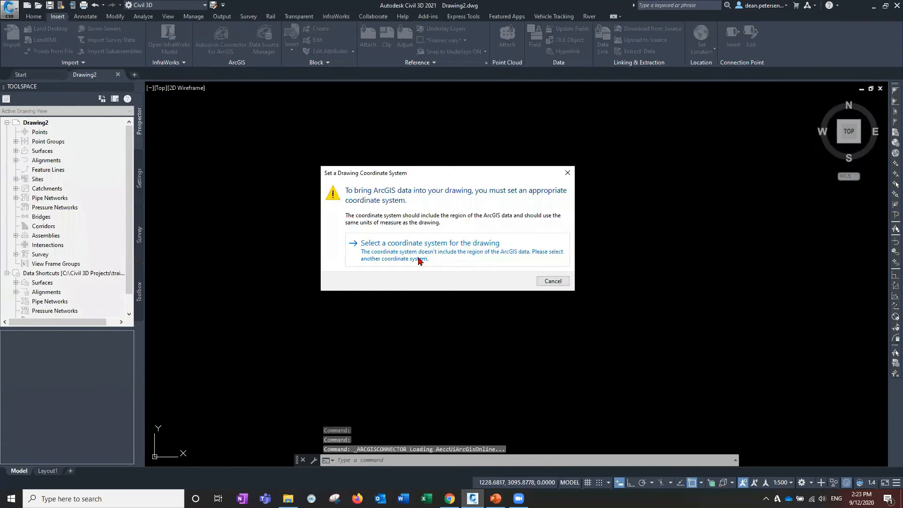
Step: Set the drawing's coordinate system to New Zealand Transverse Mercator Projection (NZTM) from the New Zealand category
click(419, 260)
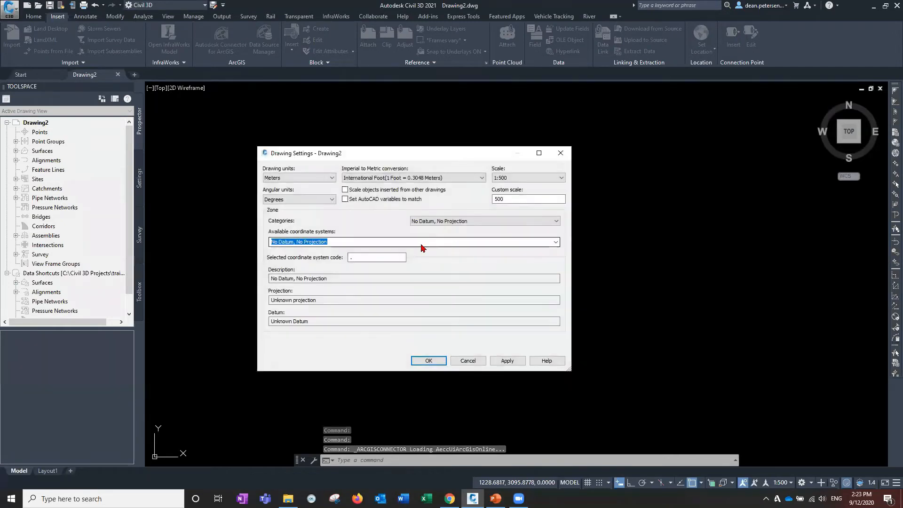
click(503, 221)
scroll(492, 294, down, 10)
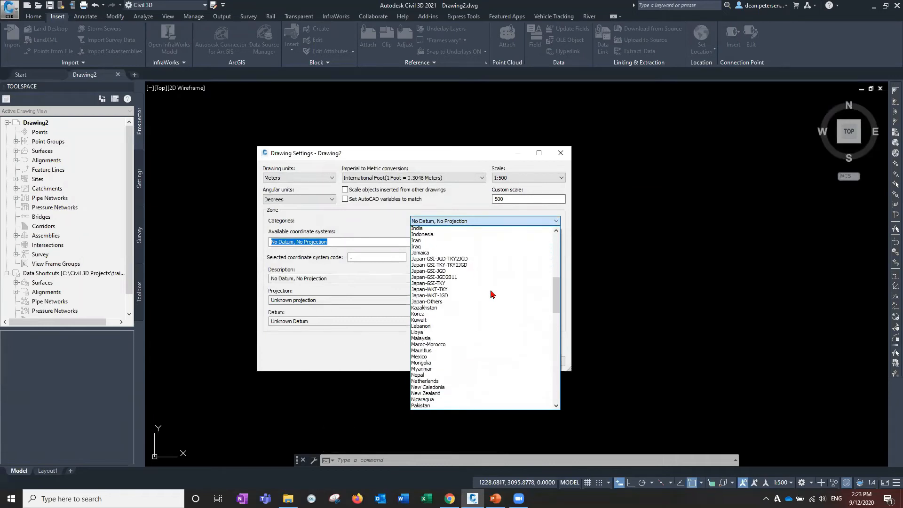
scroll(491, 293, down, 1)
click(430, 376)
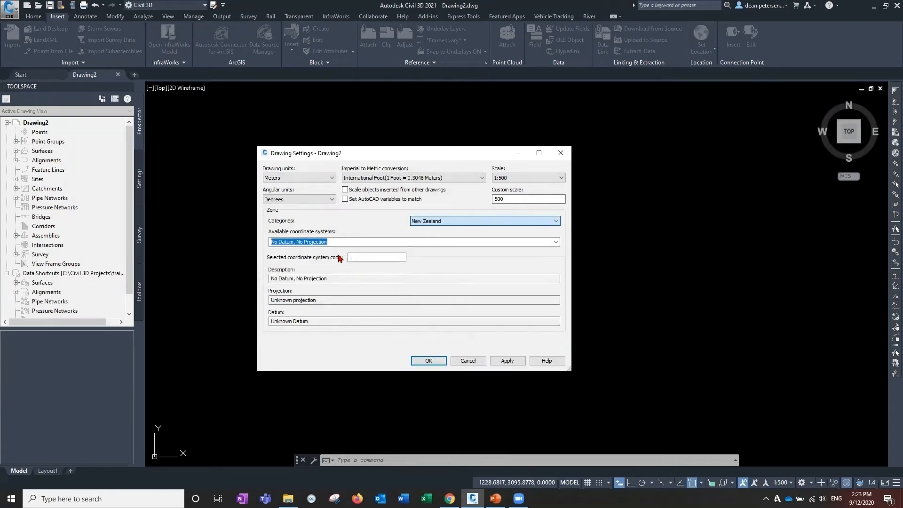
click(556, 242)
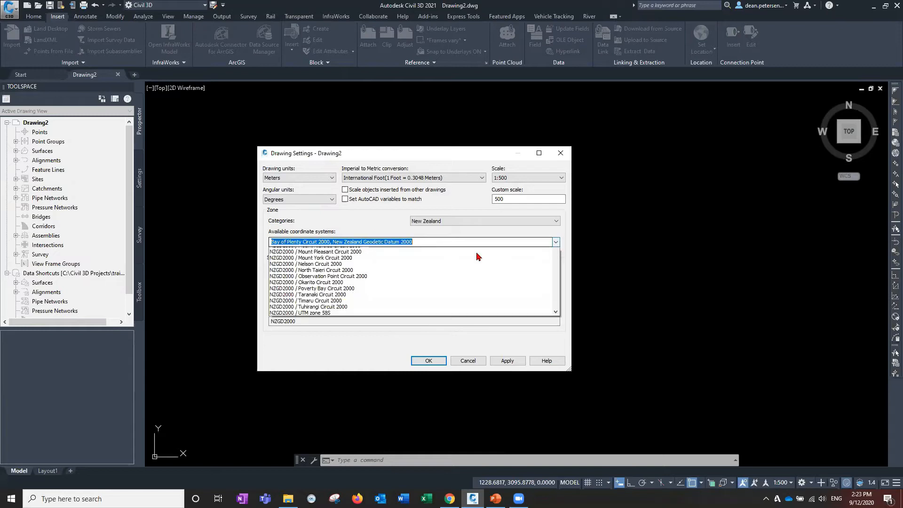
click(347, 271)
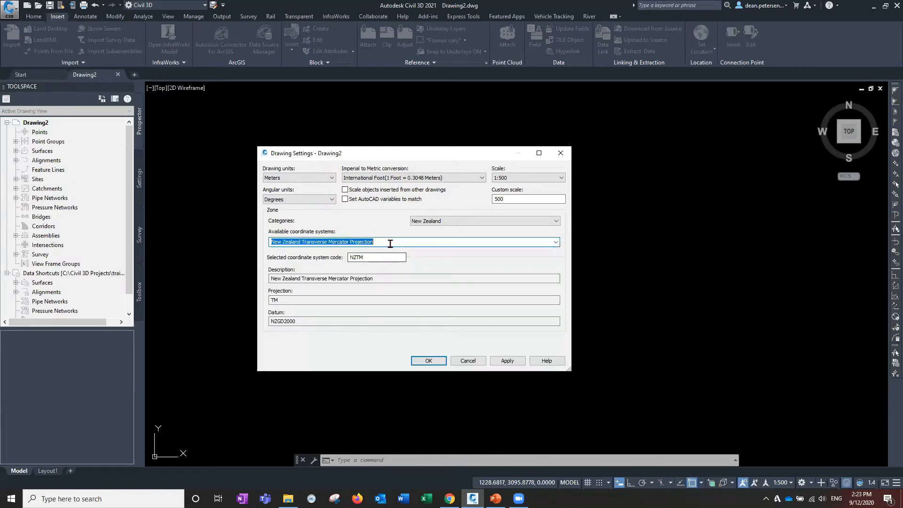
click(428, 362)
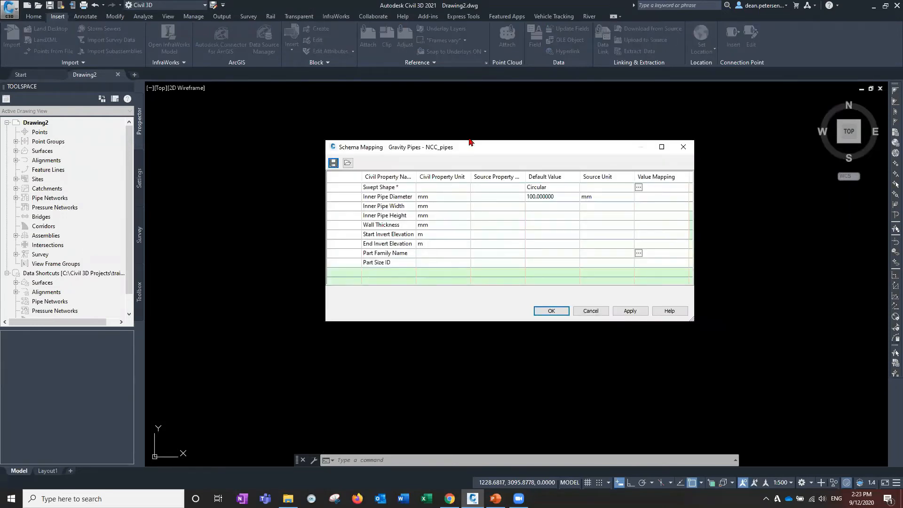
Step: Map Inner Pipe Diameter to the Diameter source property, leave Start Invert Elevation unmapped, and accept the gravity pipe schema mapping
drag(432, 157, 402, 153)
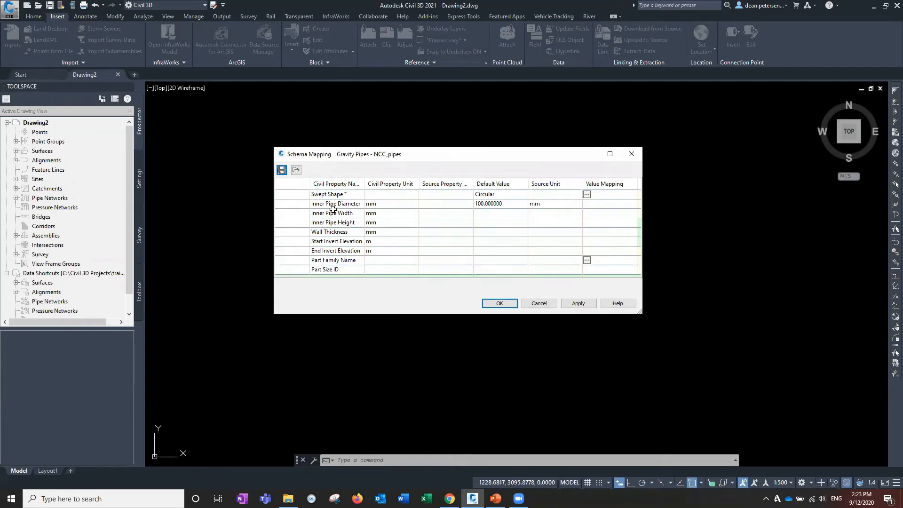
click(436, 204)
click(436, 207)
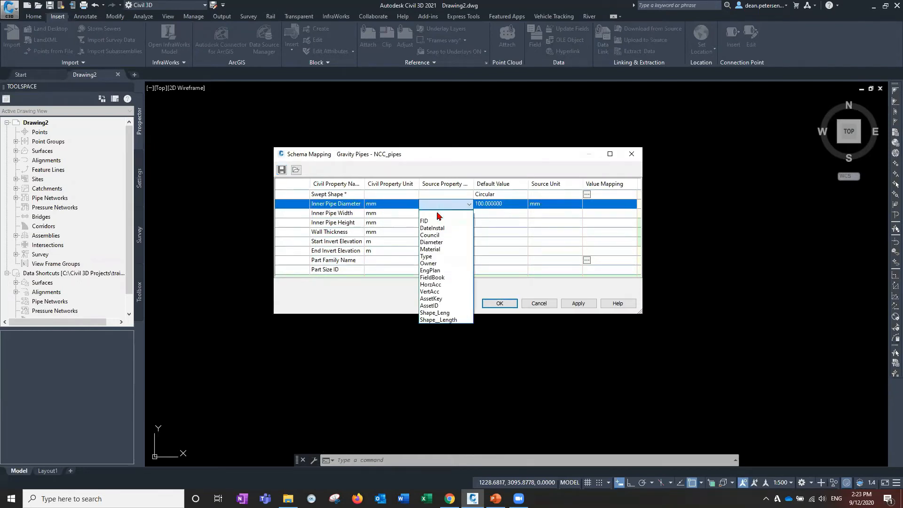
click(436, 243)
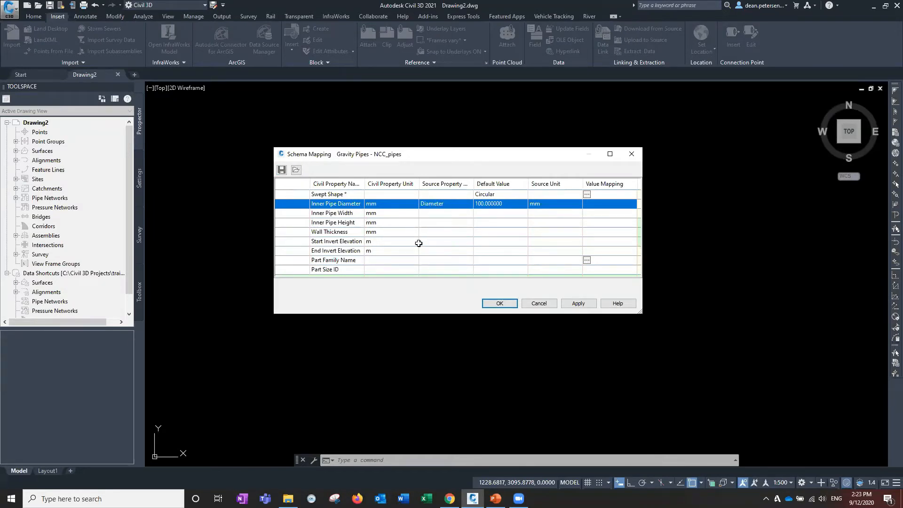
click(438, 242)
click(439, 244)
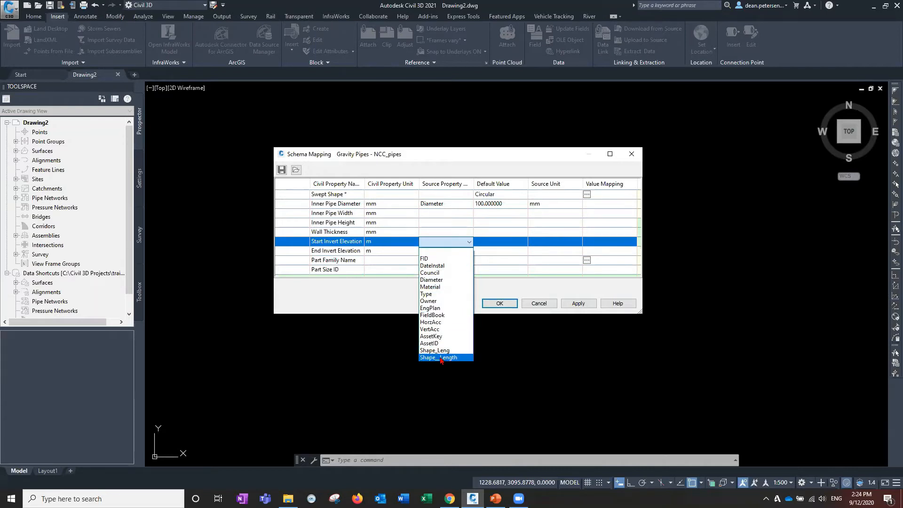
click(445, 252)
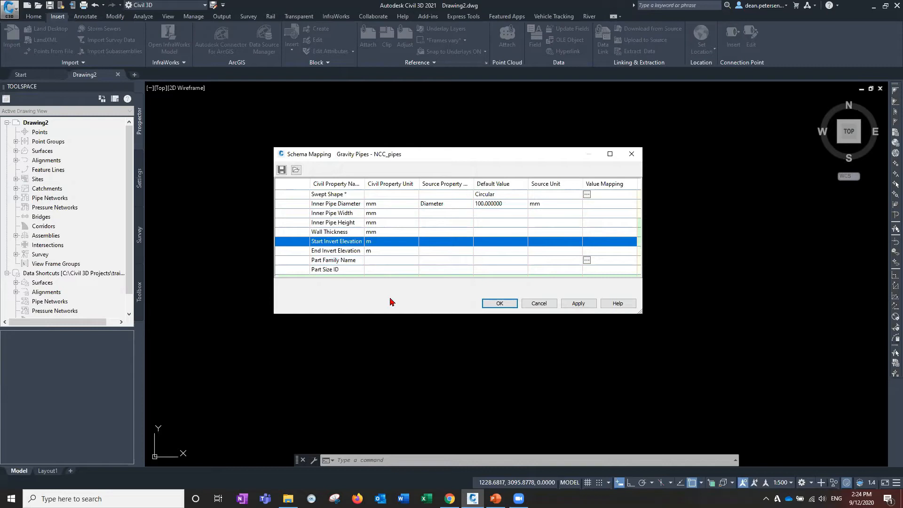
click(498, 304)
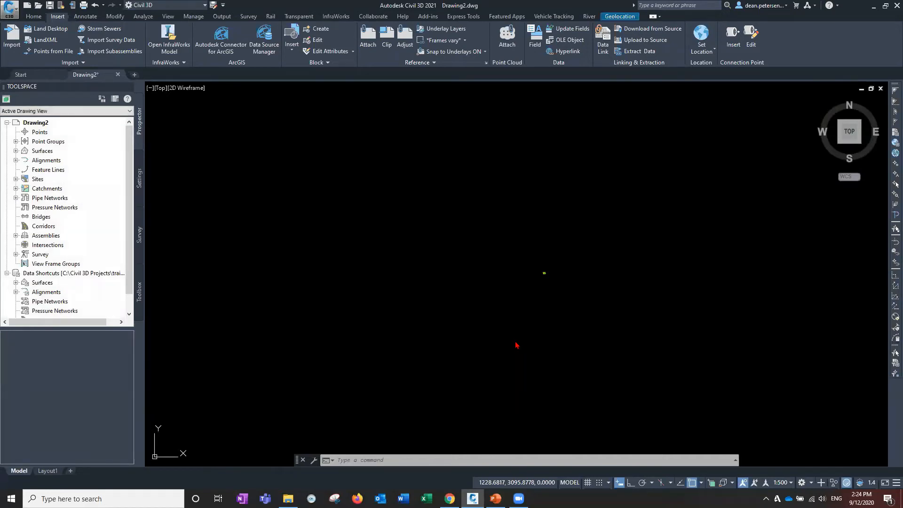
Step: Examine the layout of the imported pipes across the whole network and around the nearly circular pipe
click(534, 340)
click(520, 324)
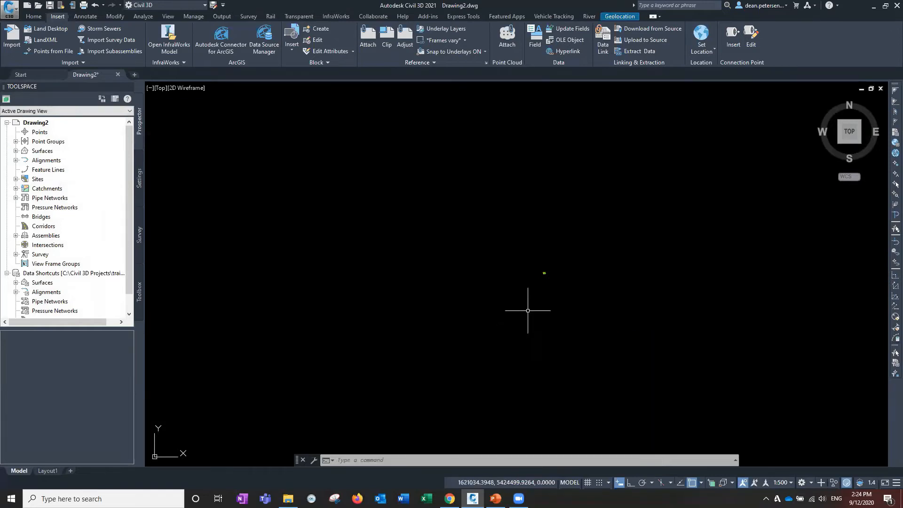
middle_click(514, 308)
middle_click(514, 308)
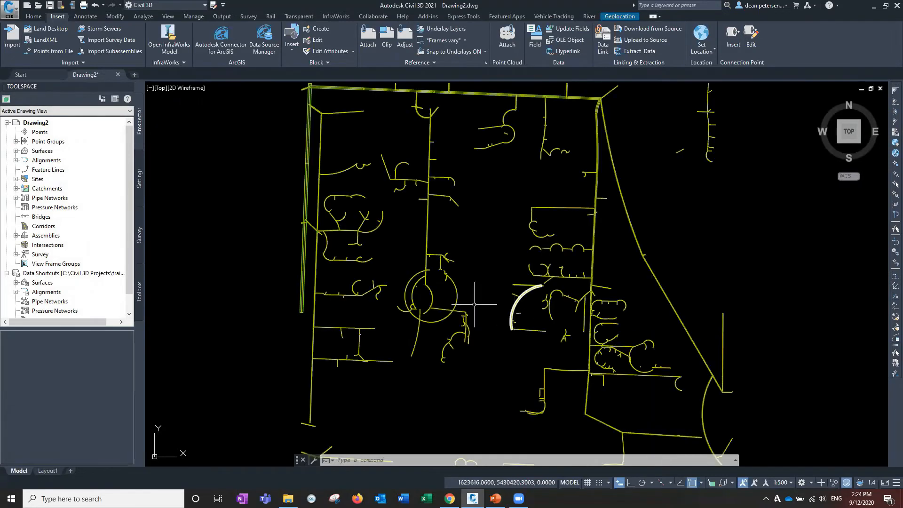
middle_drag(480, 268, 458, 350)
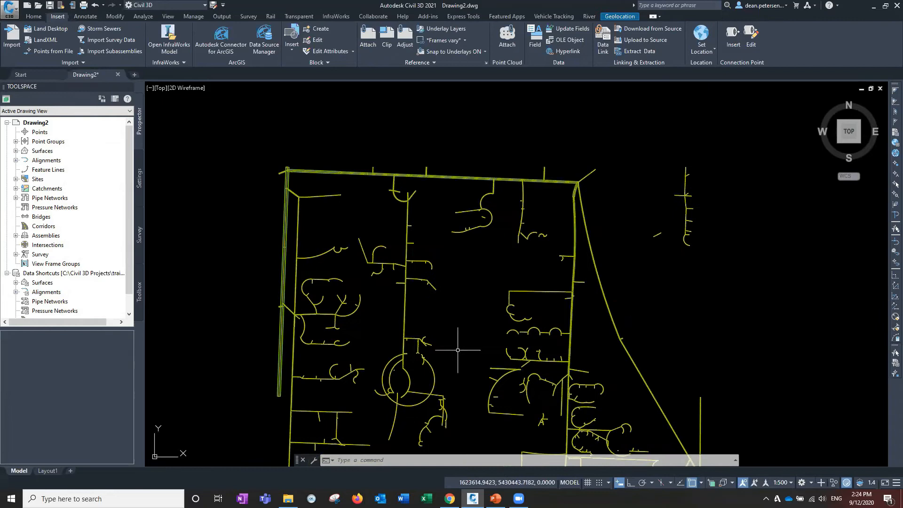
mouse_move(472, 340)
middle_down()
mouse_move(423, 321)
mouse_move(399, 281)
middle_up()
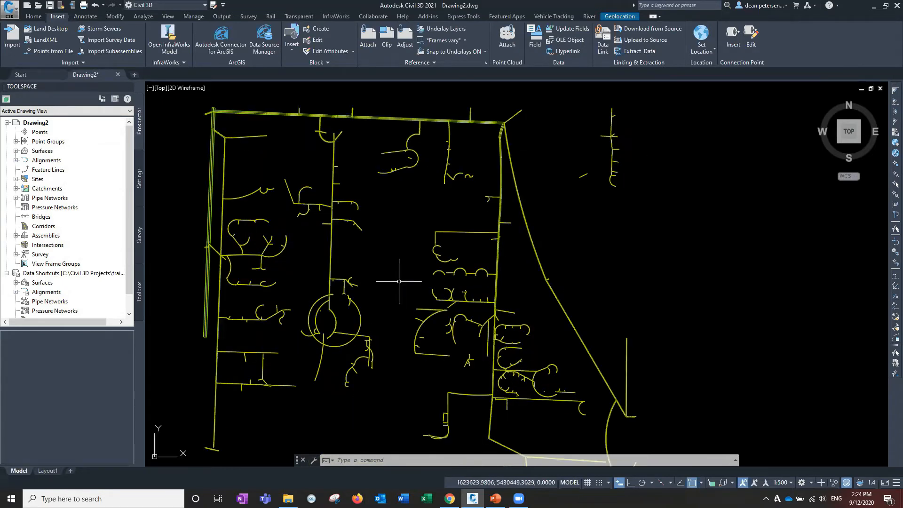
scroll(332, 352, up, 4)
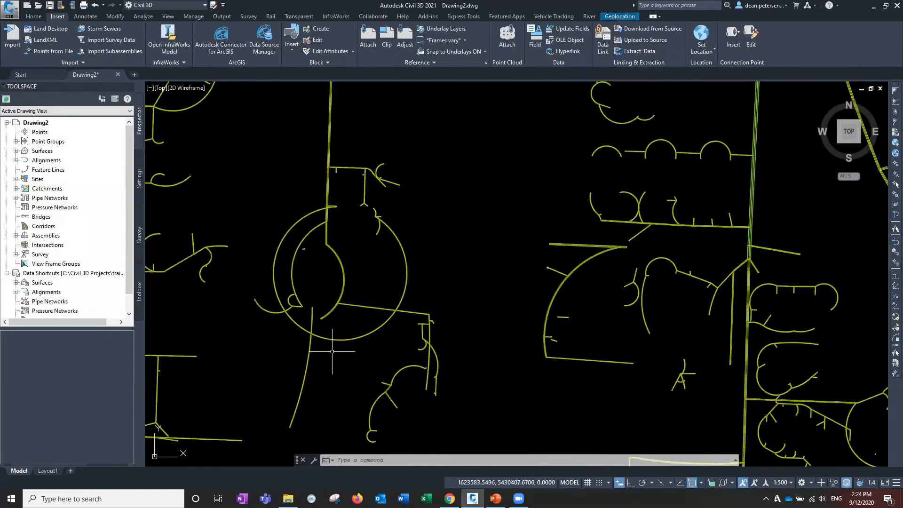
middle_drag(332, 352, 390, 400)
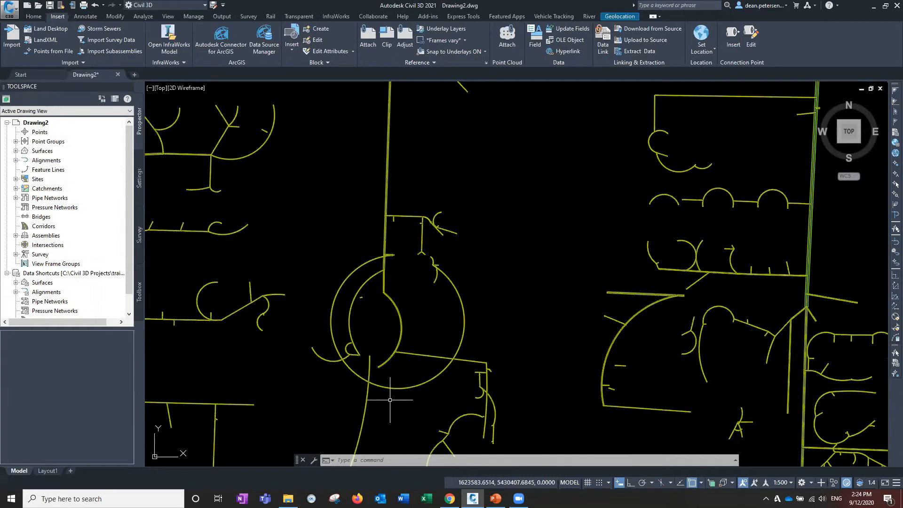
Step: Reshape the large, nearly circular pipe into a shallow arc by moving its curve midpoint between its two ends
click(403, 387)
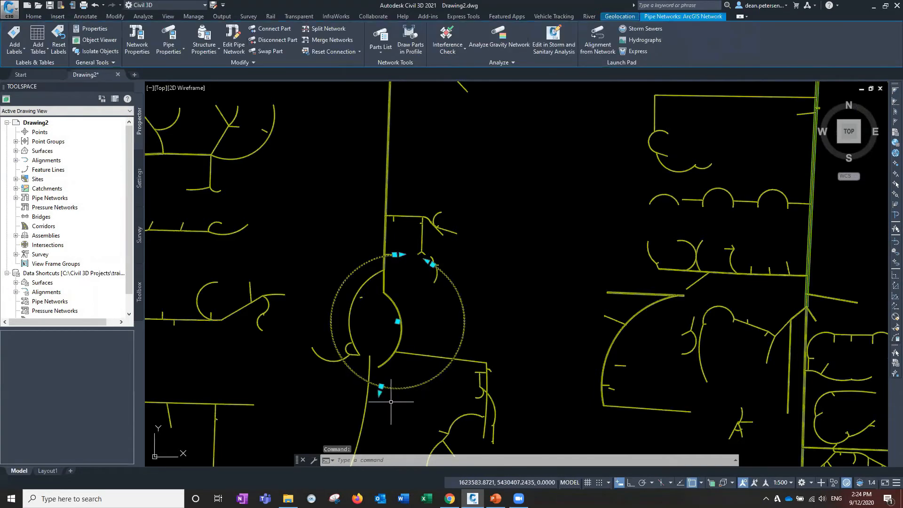
click(381, 387)
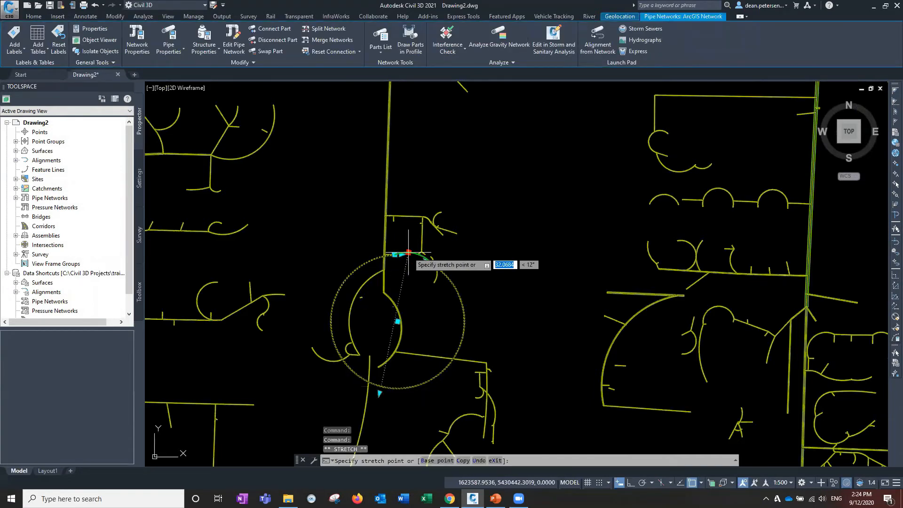
scroll(412, 255, up, 3)
click(414, 270)
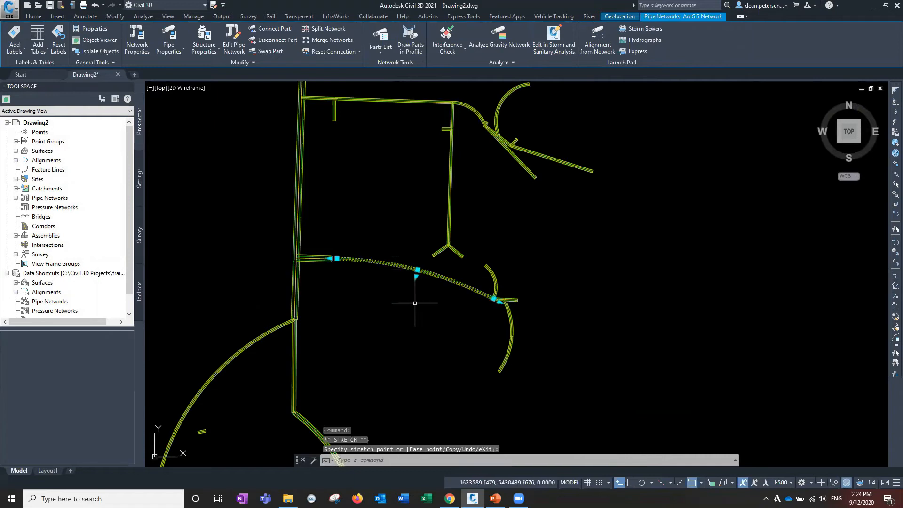
scroll(415, 303, down, 2)
key(Escape)
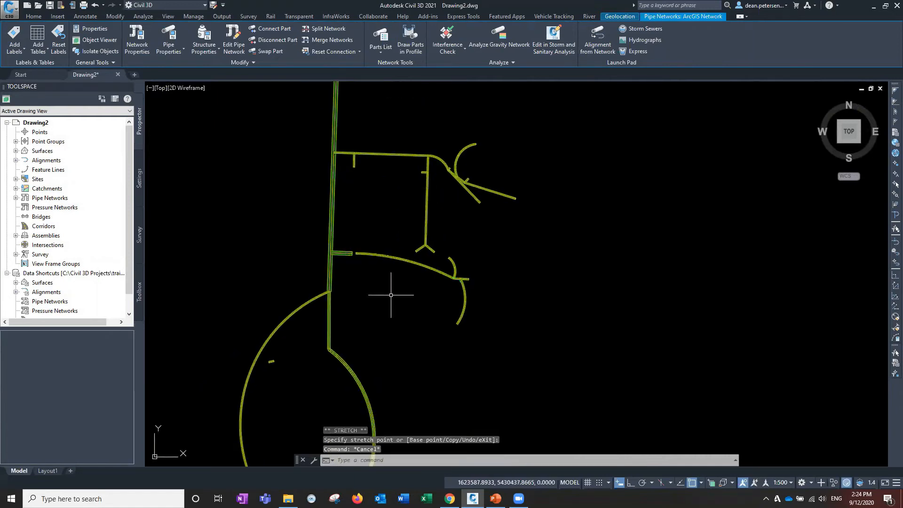
key(Escape)
Step: Shorten the quarter-circle pipe east of the reshaped arc at its upper end, and straighten it through its curve midpoint
scroll(391, 294, down, 4)
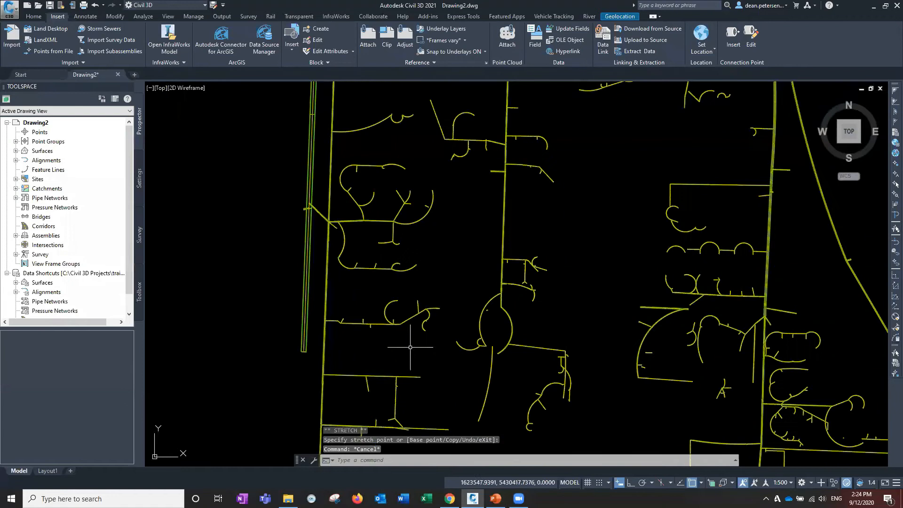
mouse_move(619, 347)
middle_down()
mouse_move(522, 317)
mouse_move(488, 281)
middle_up()
scroll(531, 298, up, 5)
scroll(530, 298, down, 2)
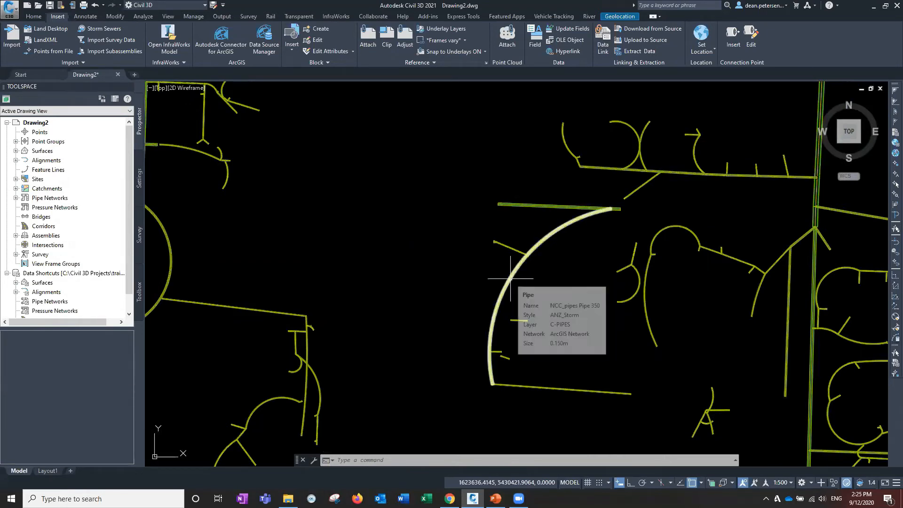
click(511, 278)
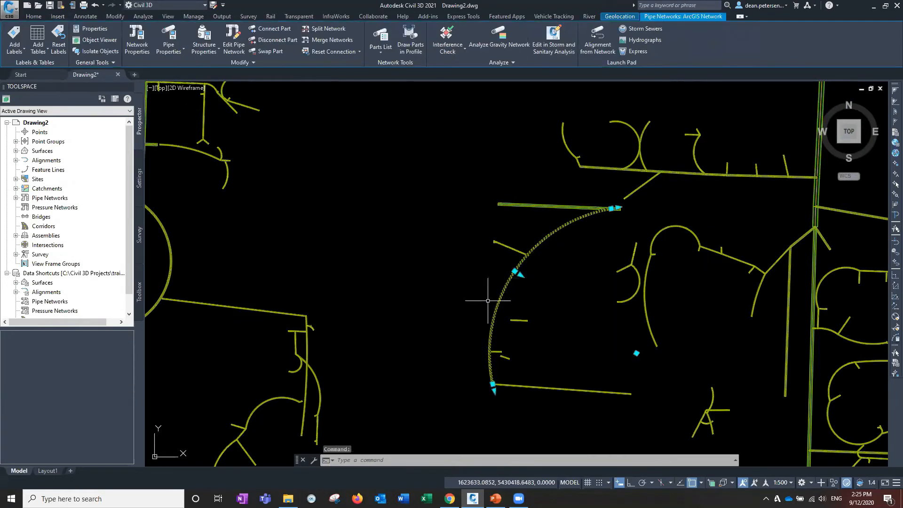
click(610, 208)
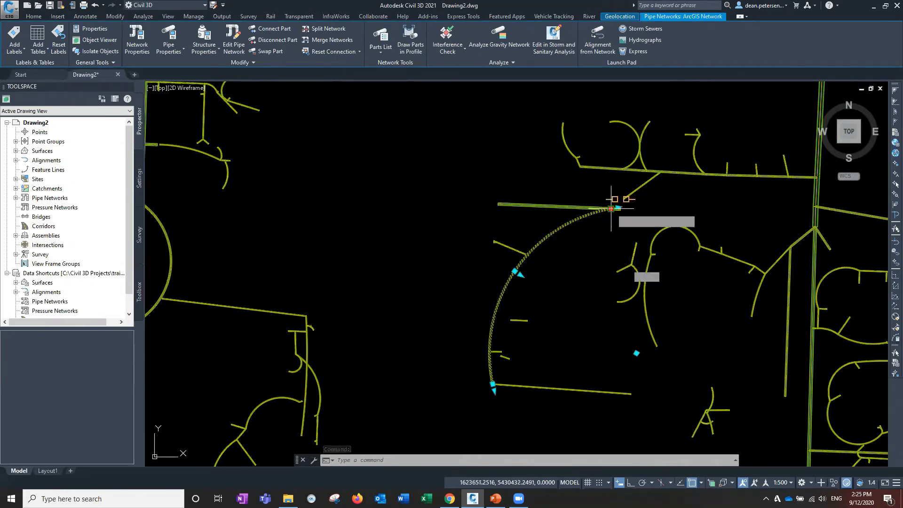
click(533, 234)
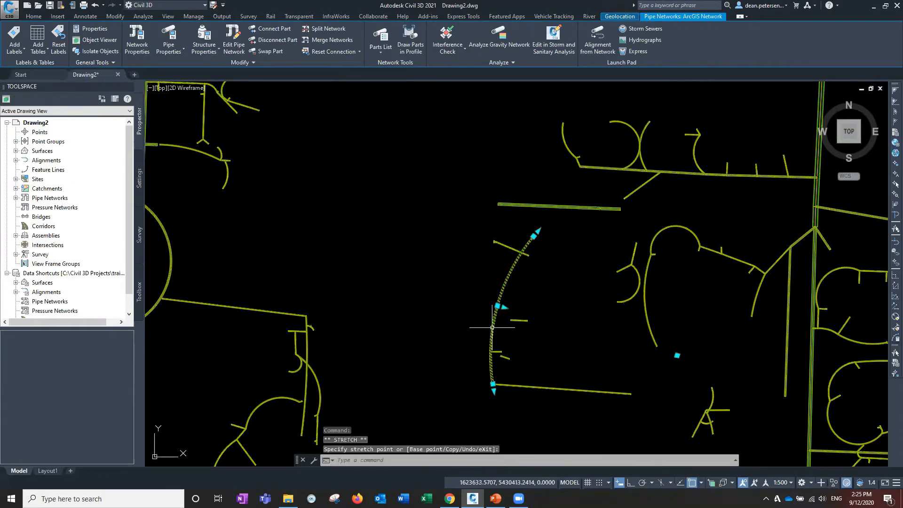
click(505, 307)
click(512, 311)
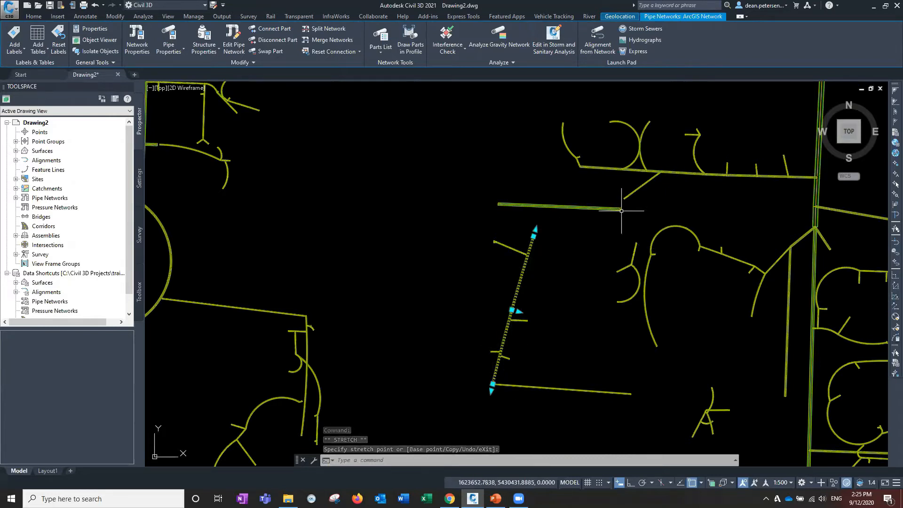
click(632, 298)
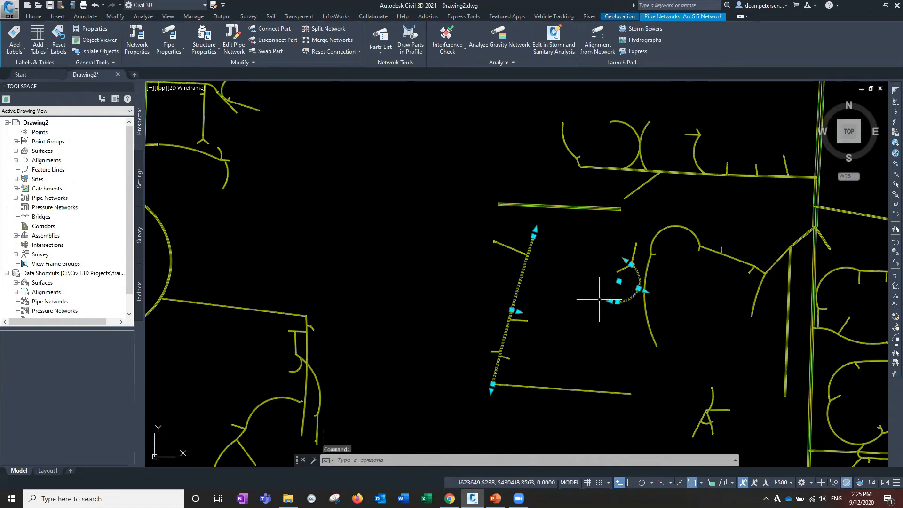
key(Escape)
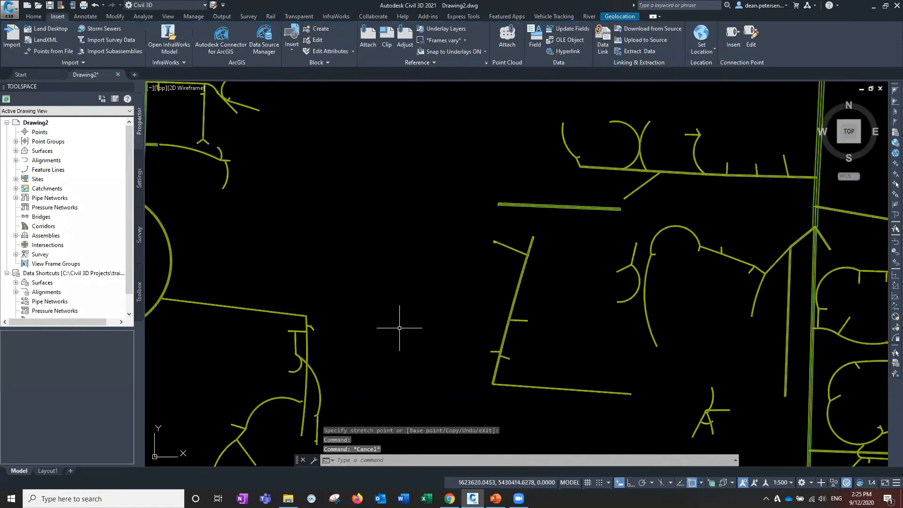
Step: Inspect the design properties and the extended ArcGIS data of a short branch pipe west of the reshaped arc
scroll(395, 329, down, 1)
middle_drag(393, 330, 497, 333)
middle_drag(469, 286, 562, 286)
middle_drag(365, 314, 451, 313)
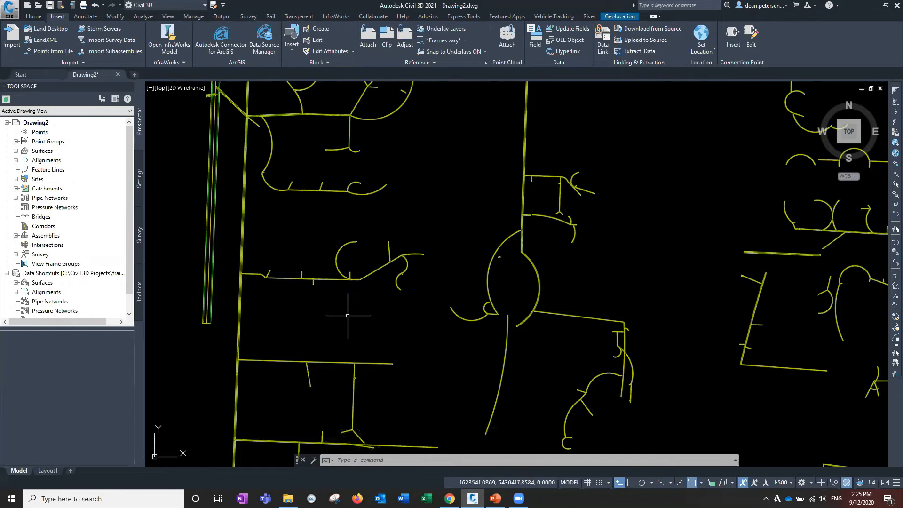
middle_drag(348, 313, 432, 333)
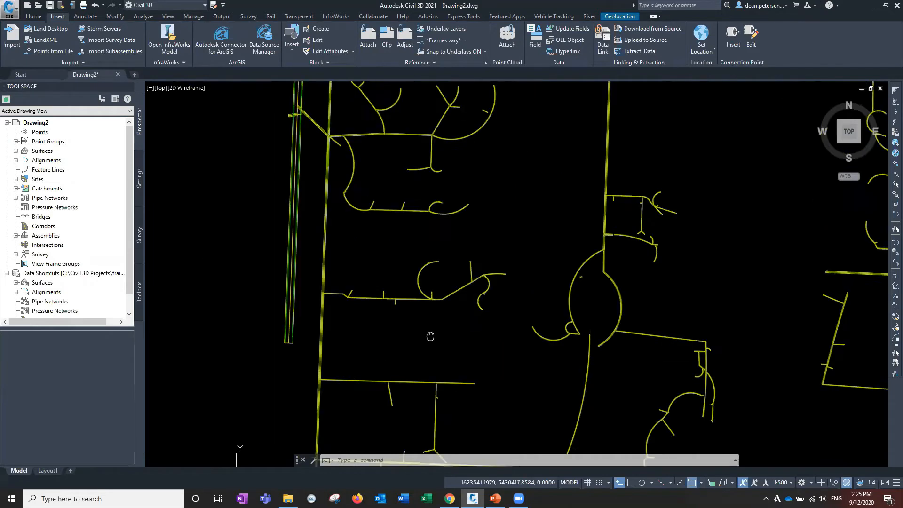
click(369, 299)
right_click(371, 321)
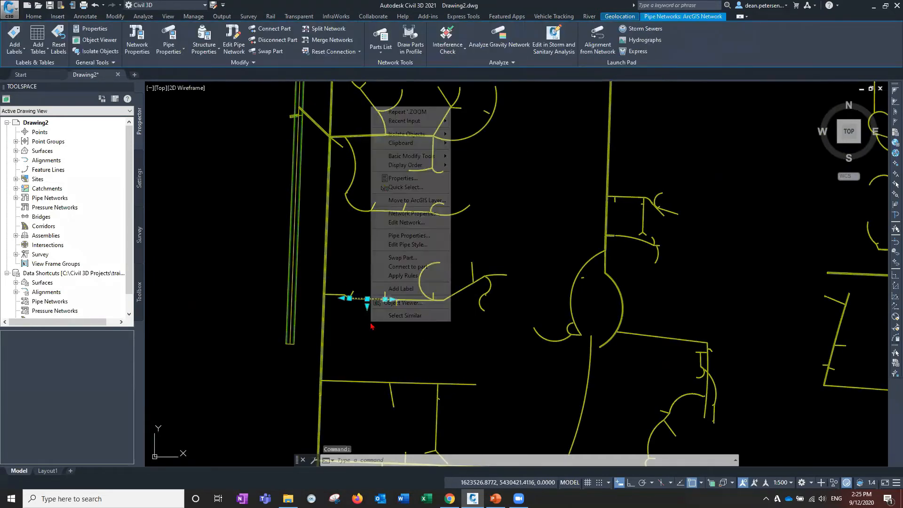
click(402, 179)
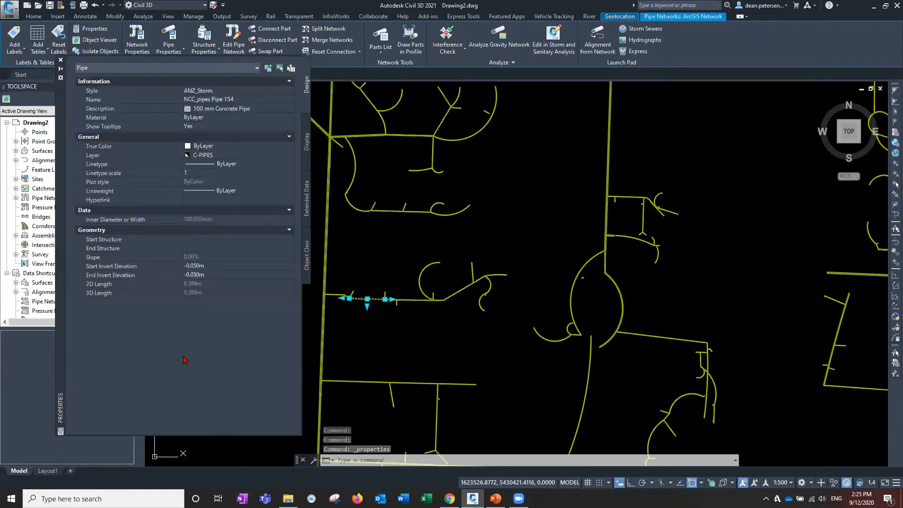
click(307, 197)
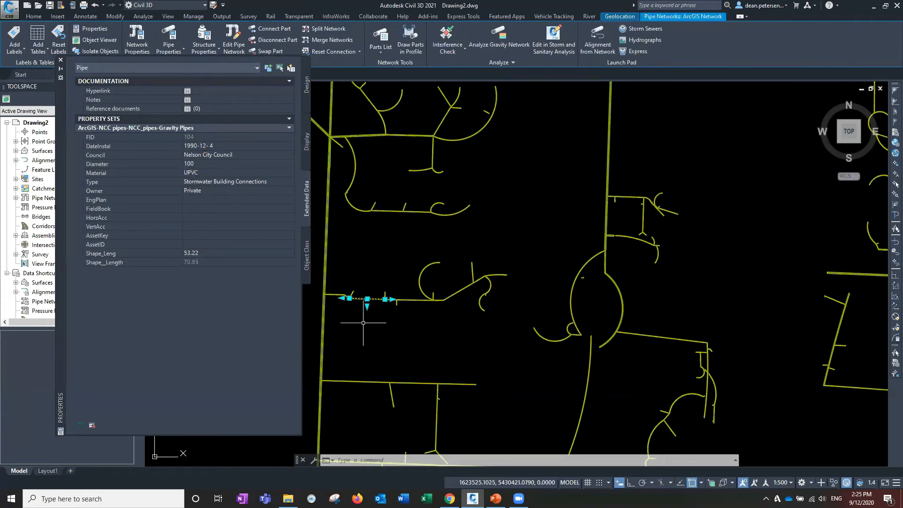
Step: Inspect the extended ArcGIS data of the long main pipe that the branch joins, and close the properties
middle_drag(344, 314, 689, 314)
scroll(471, 314, up, 10)
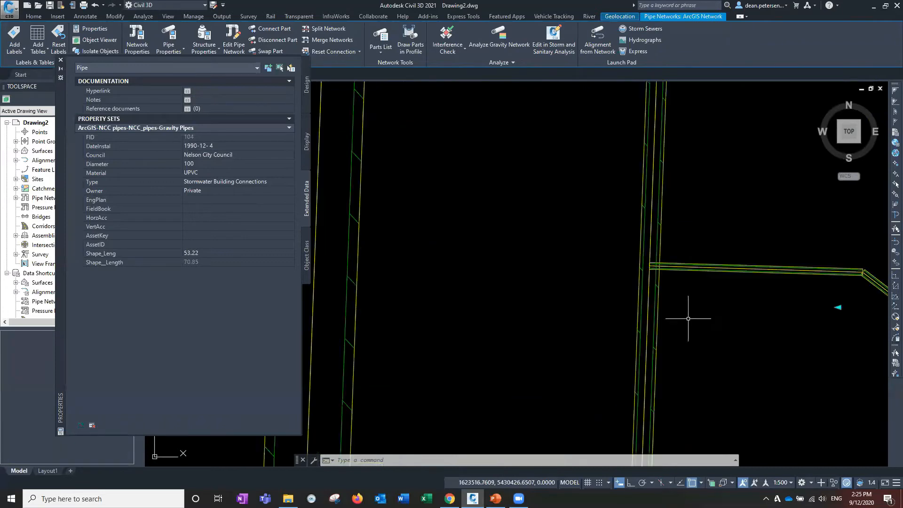
scroll(584, 315, down, 4)
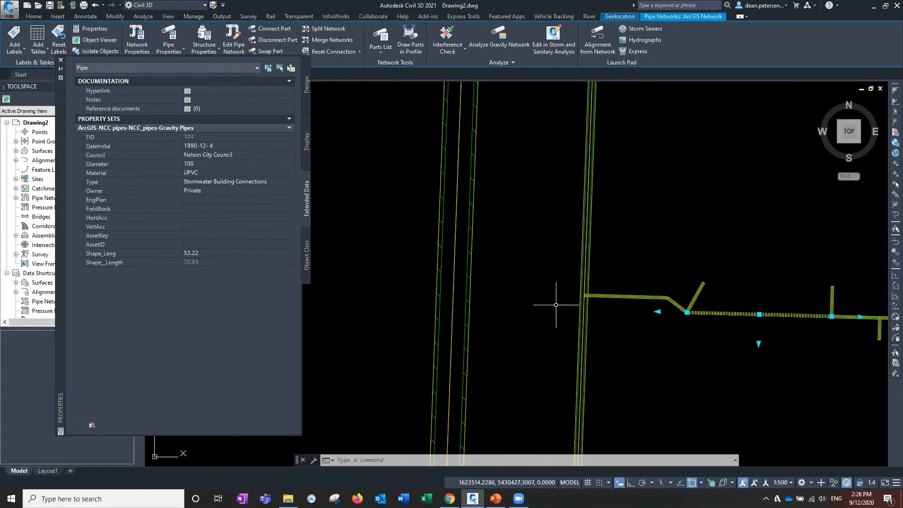
key(Escape)
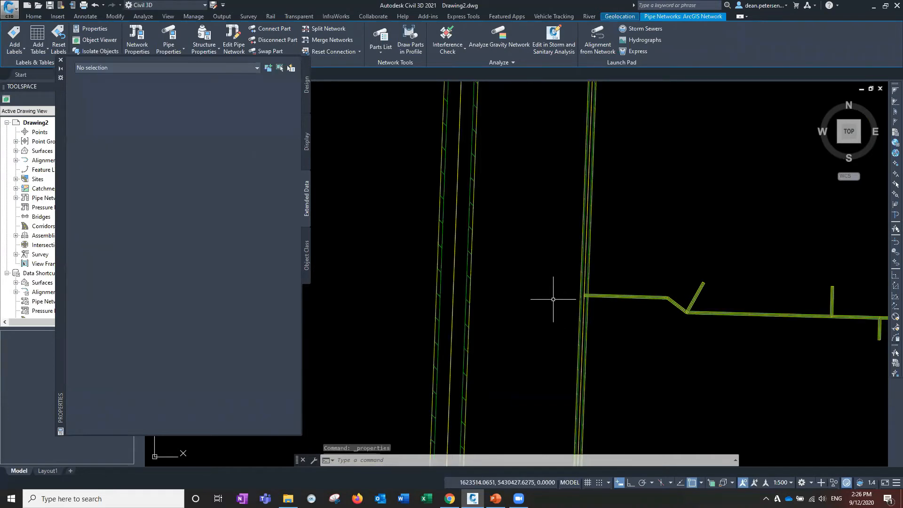
click(581, 272)
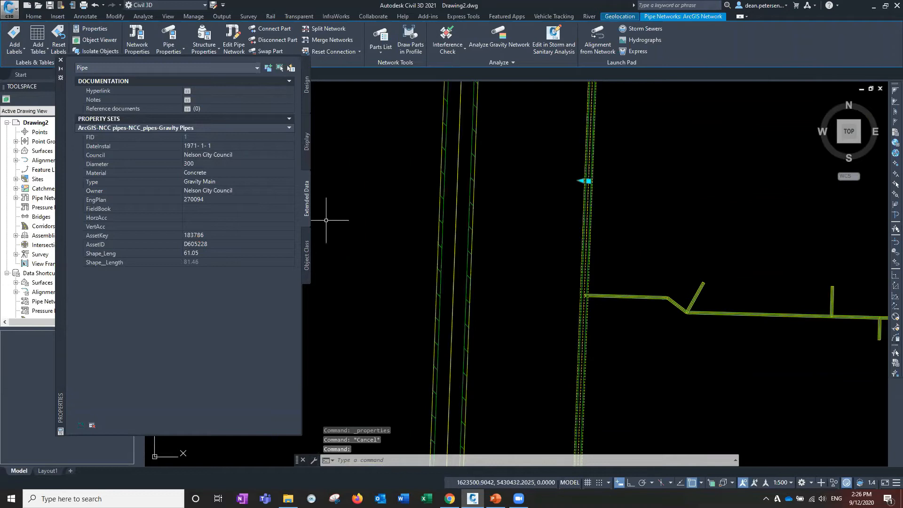
key(Escape)
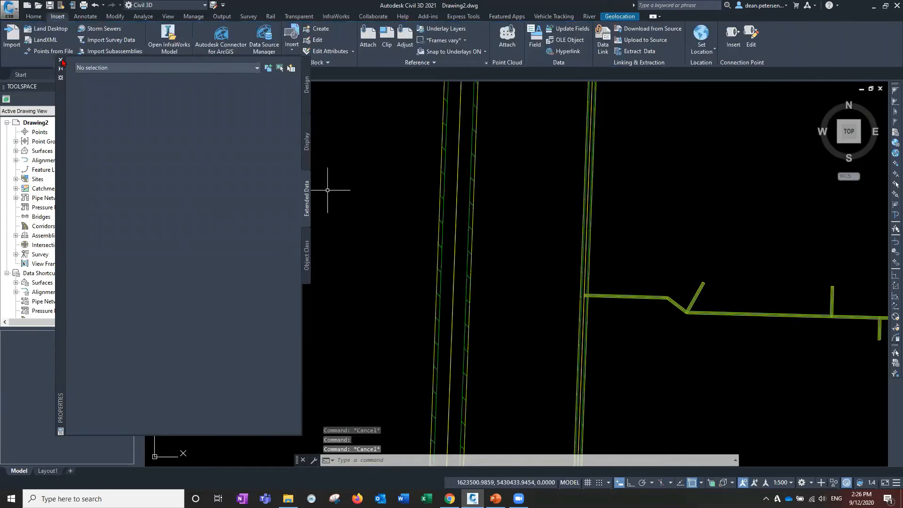
click(61, 60)
Step: Open the ArcGIS network for editing from the main pipe at the network's northwest corner, and switch its parts list to _ANZ Part List
scroll(367, 265, down, 5)
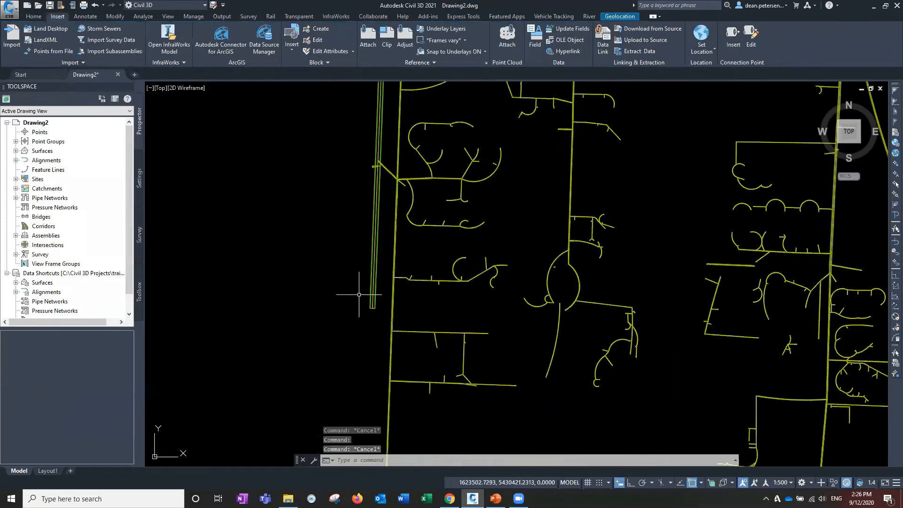
middle_drag(325, 116, 334, 279)
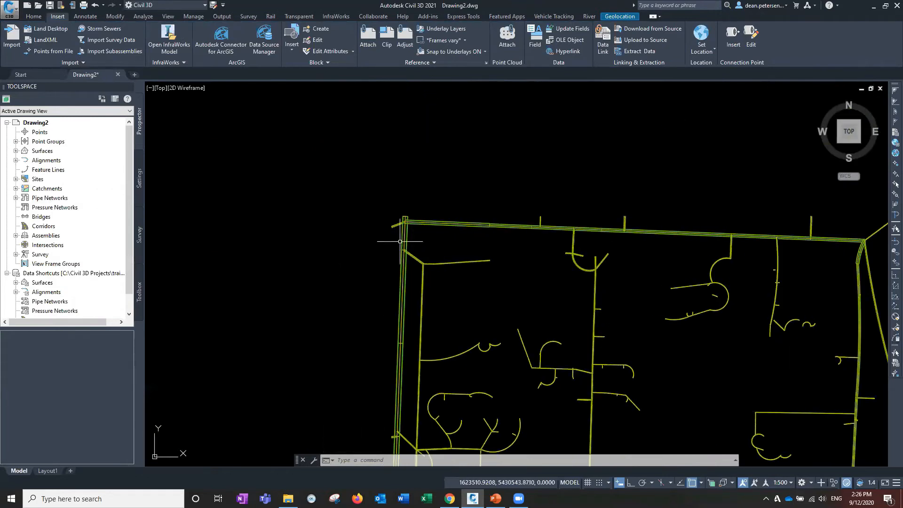
click(403, 241)
scroll(388, 233, up, 4)
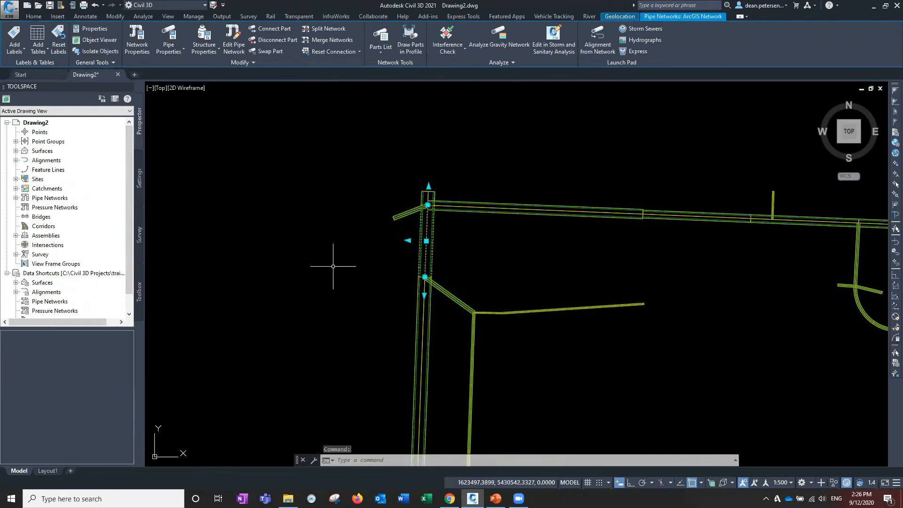
click(234, 42)
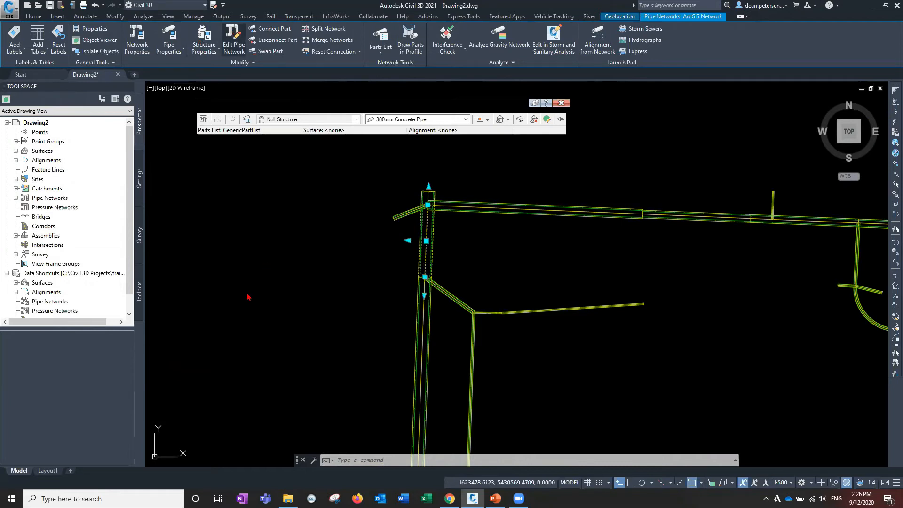
drag(324, 110, 464, 135)
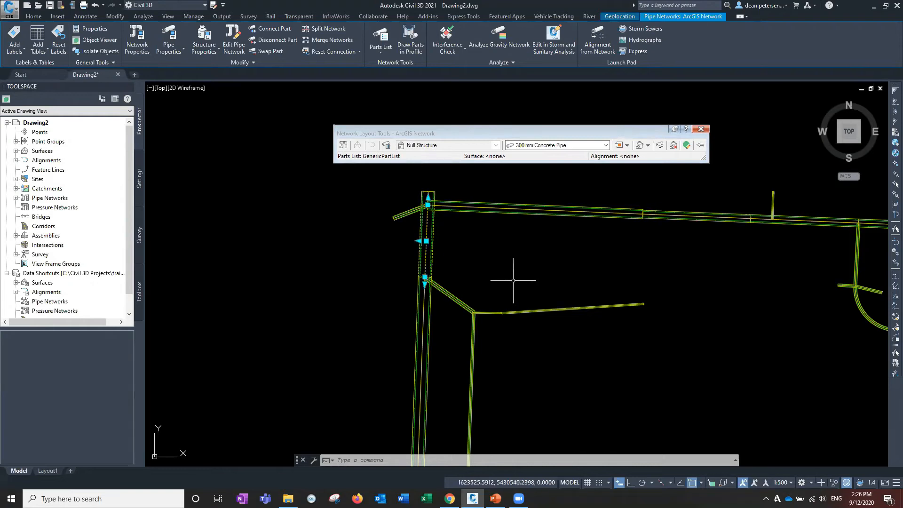
click(384, 150)
click(313, 193)
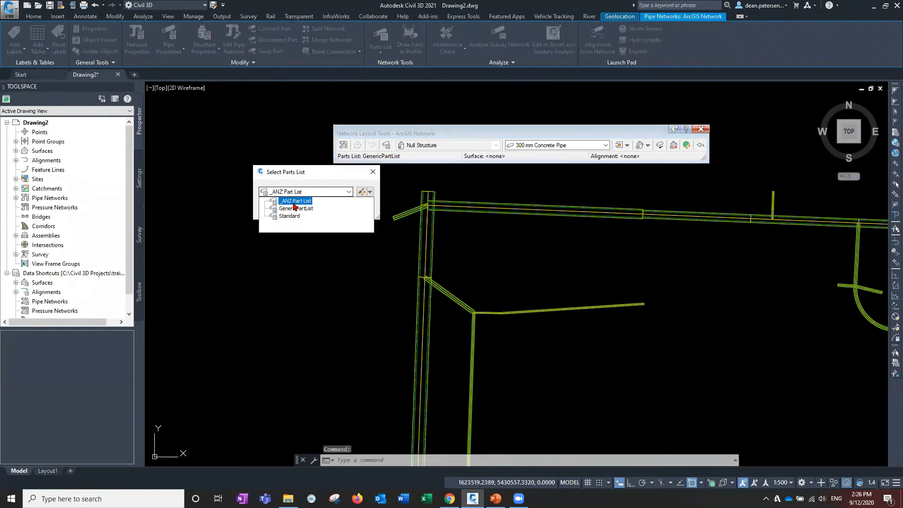
click(294, 203)
click(283, 208)
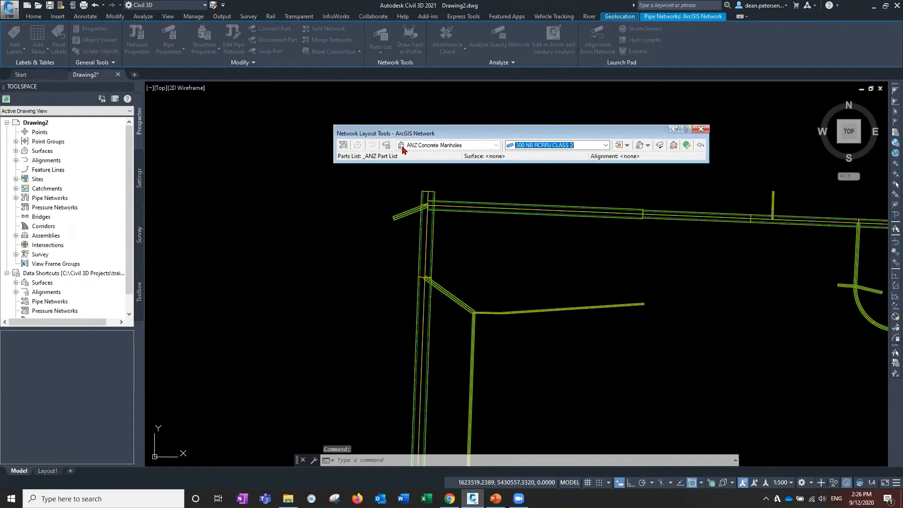
Step: Lay out two connected 300 NB RCRRJ CLASS 2 pipes with Null Structure, from the open area west of the main up to the main pipe
click(437, 137)
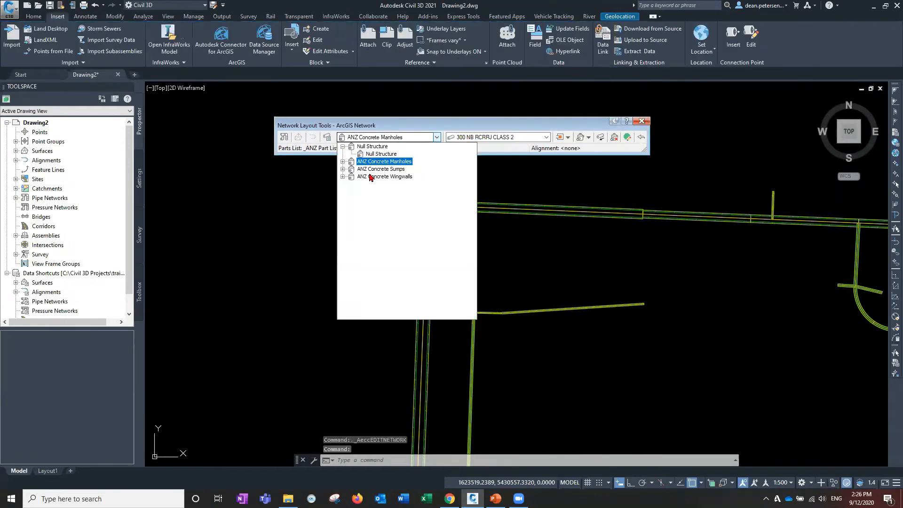
click(381, 154)
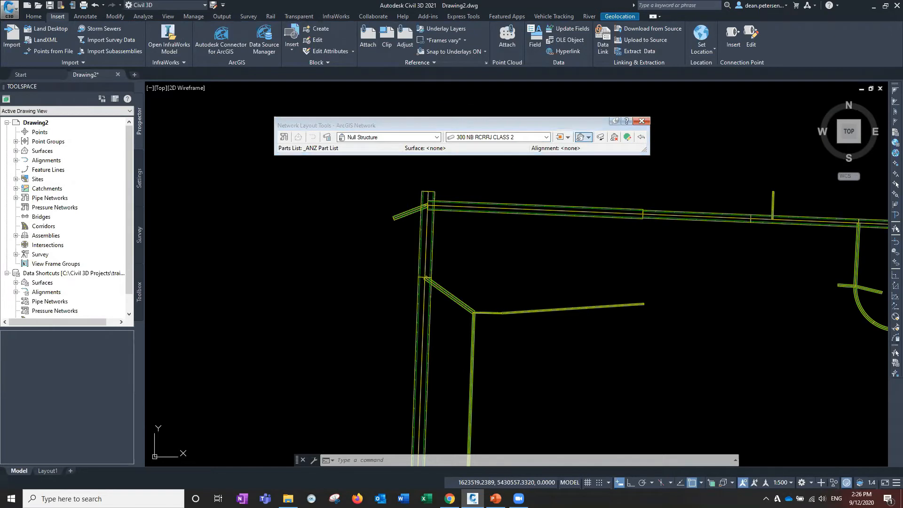
click(256, 338)
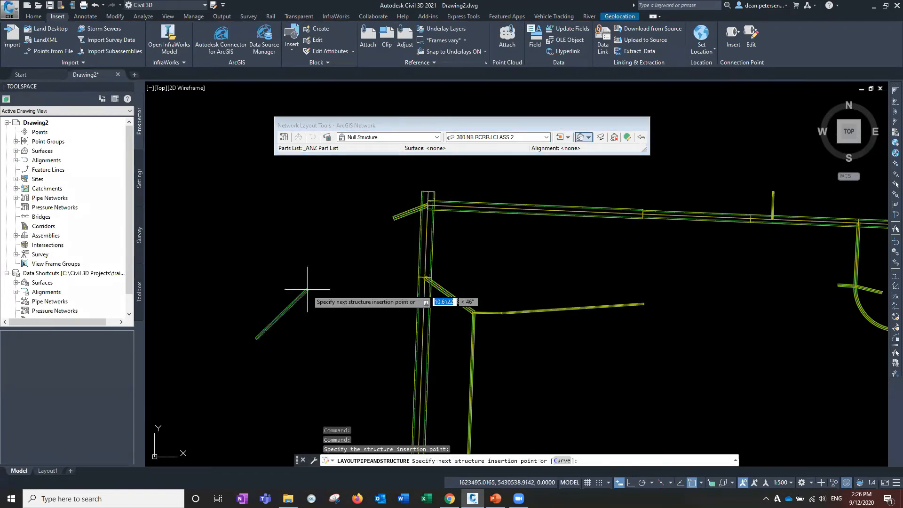
click(349, 260)
click(425, 247)
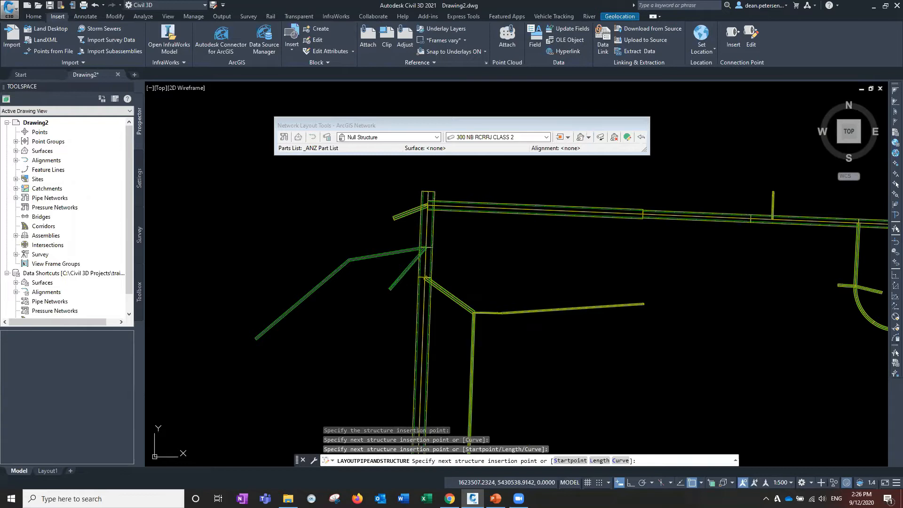
key(Escape)
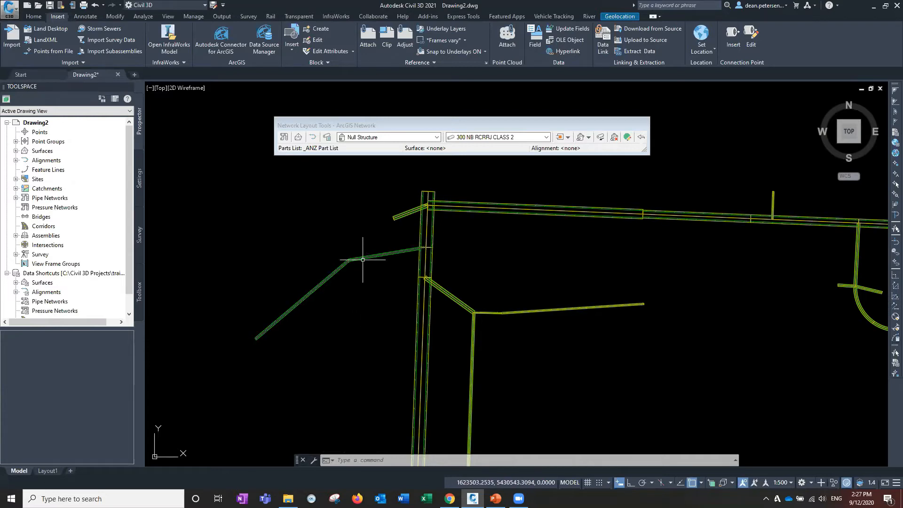
Step: Move both newly drawn pipes to the NCC_pipes ArcGIS layer
mouse_move(363, 258)
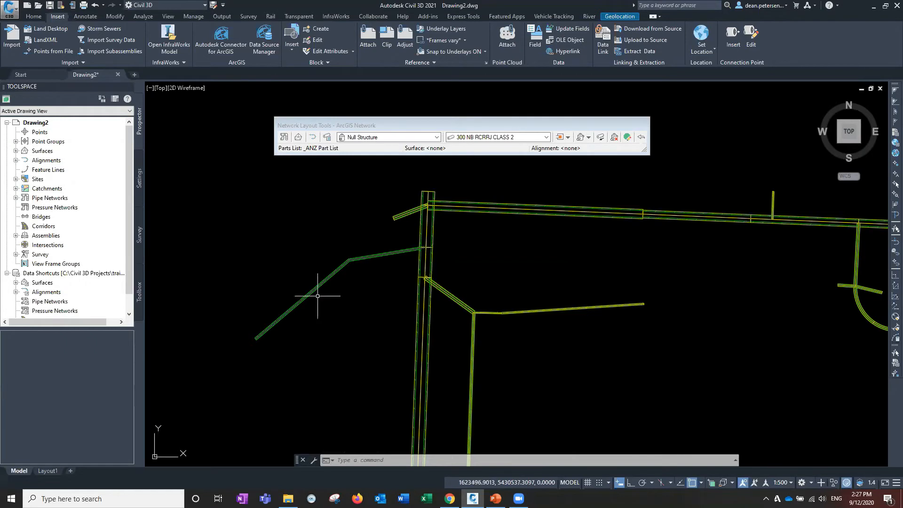
click(347, 273)
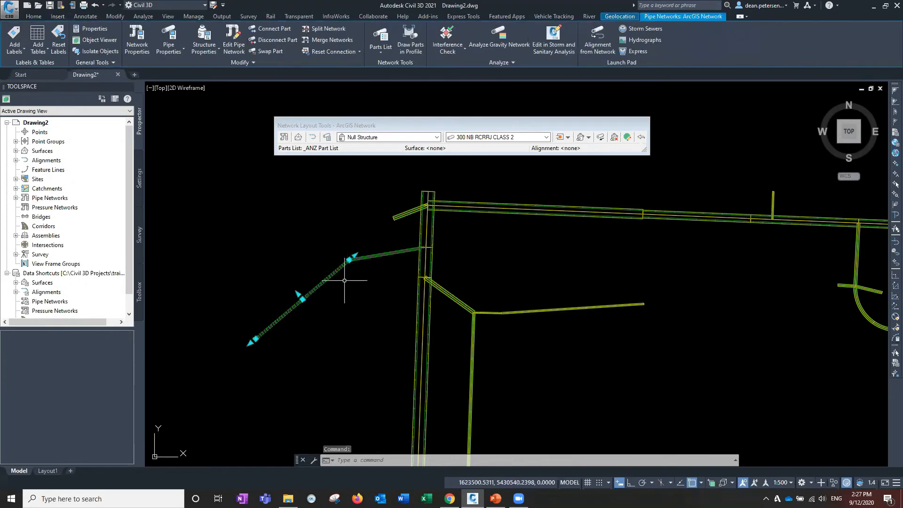
click(356, 259)
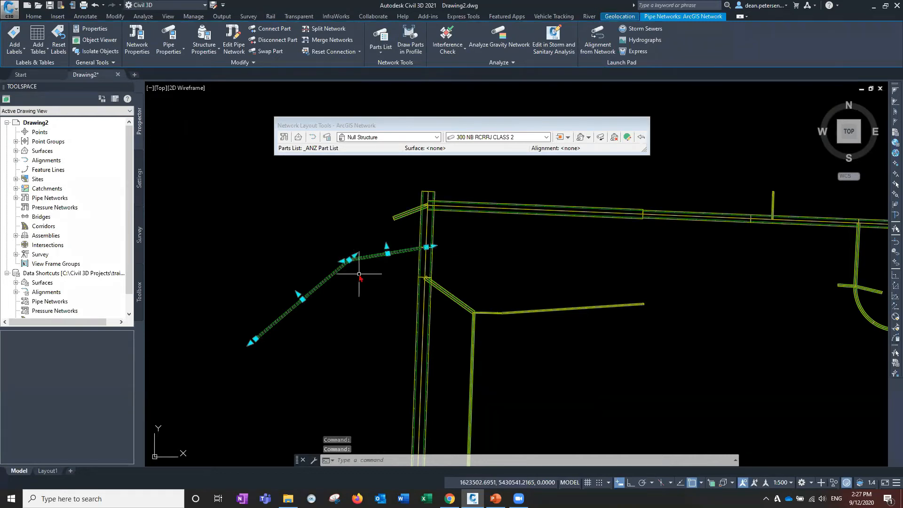
right_click(361, 279)
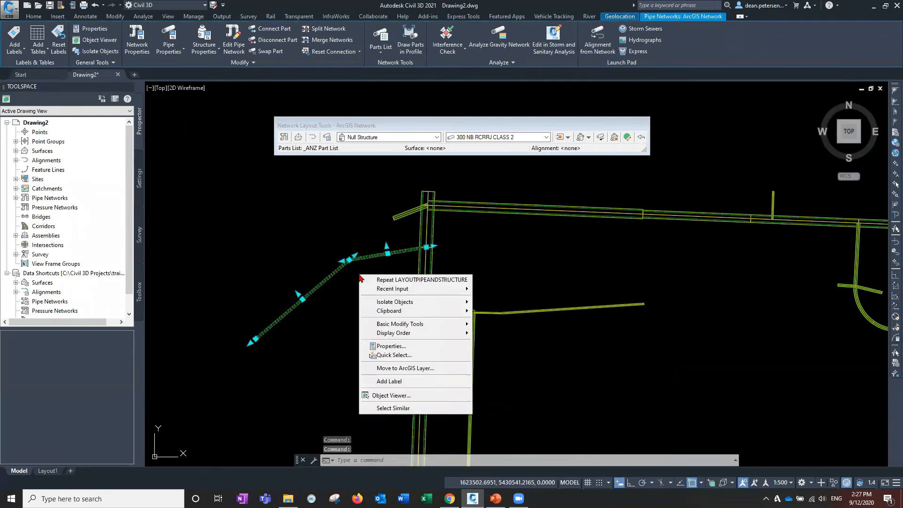
click(405, 368)
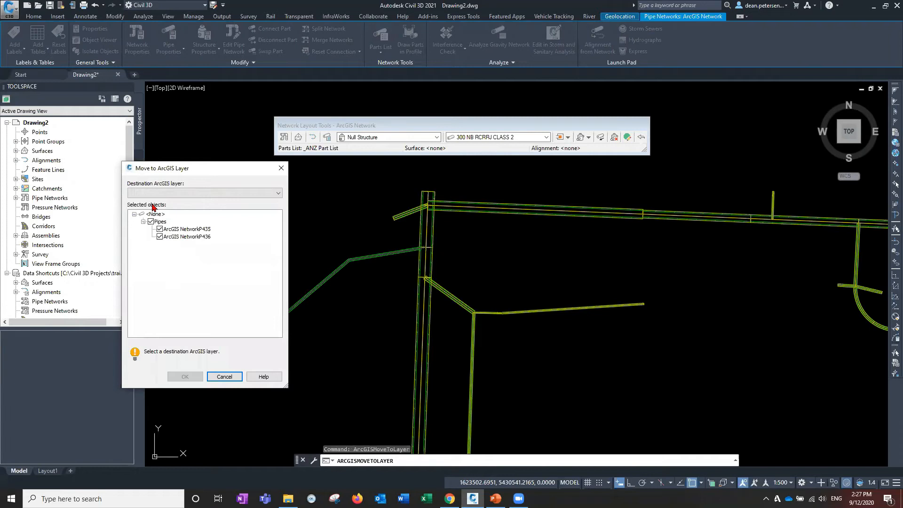
click(175, 197)
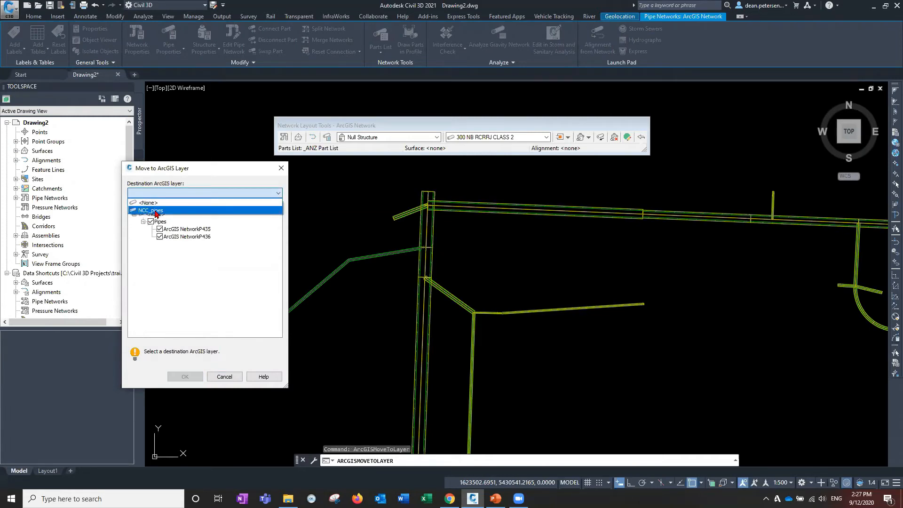
click(156, 214)
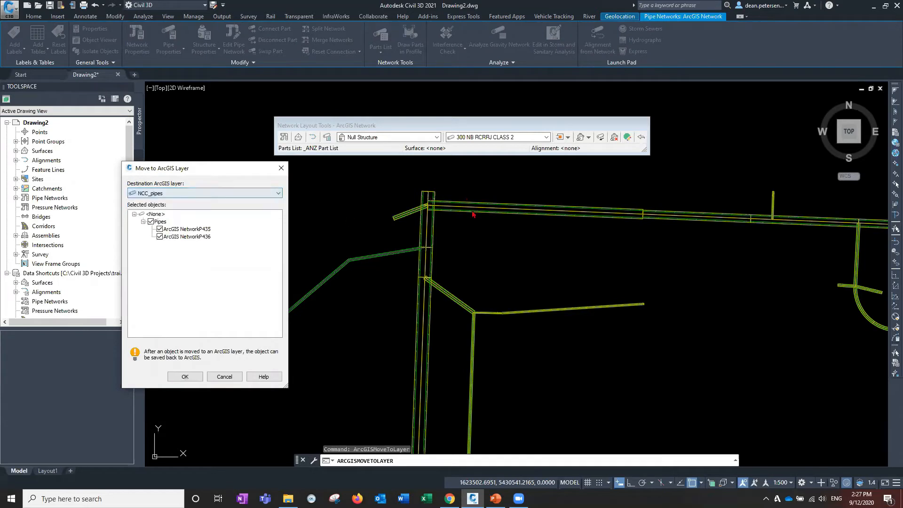
click(187, 378)
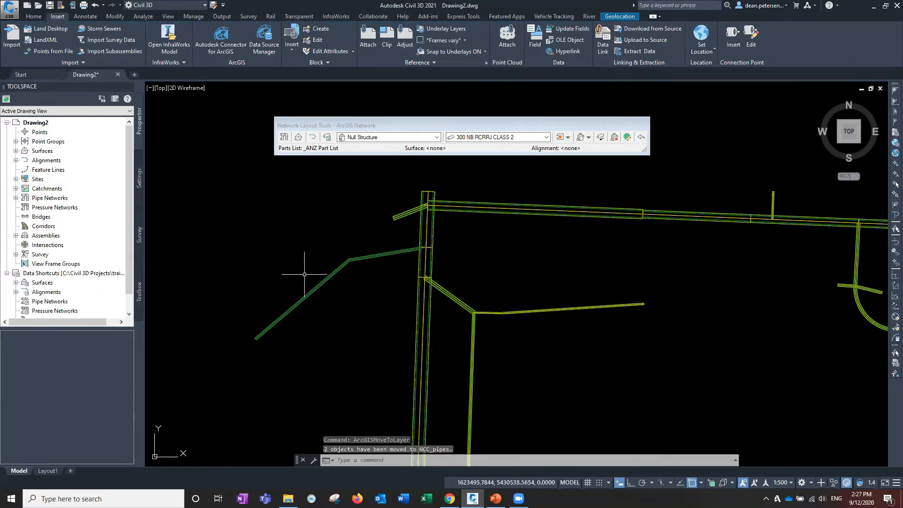
Step: Review the NCC_pipes layer details in the Data Source Manager, and close it without saving back
click(267, 37)
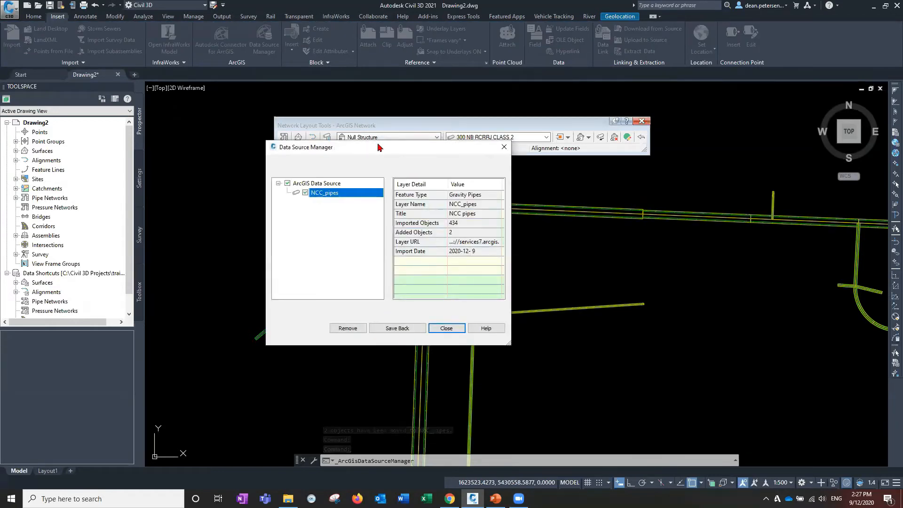
drag(377, 146, 598, 184)
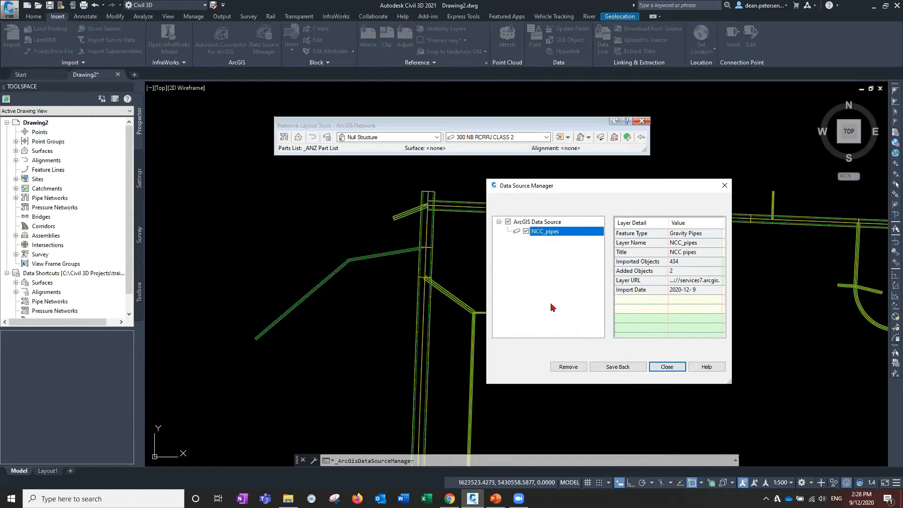
click(666, 367)
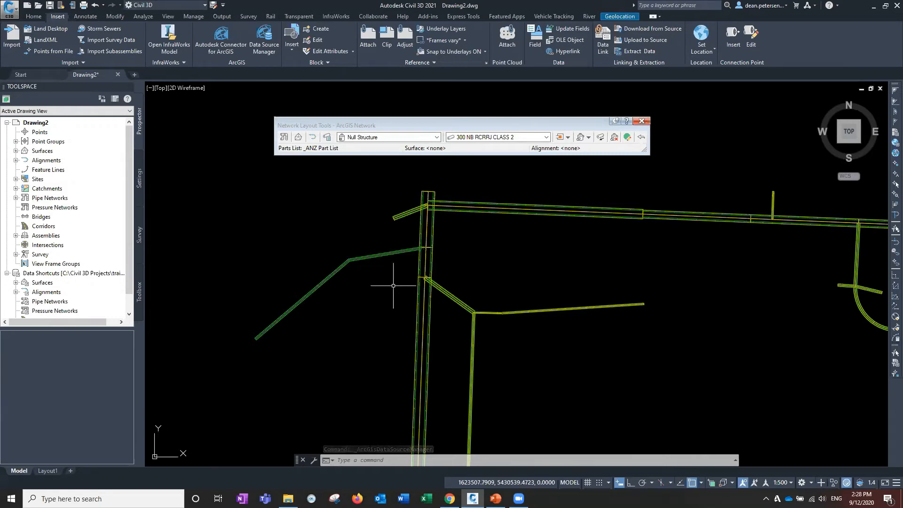
Step: Close the Network Layout Tools for the ArcGIS Network and show the whole pipe network in Drawing2
scroll(365, 282, down, 5)
middle_drag(316, 297, 257, 249)
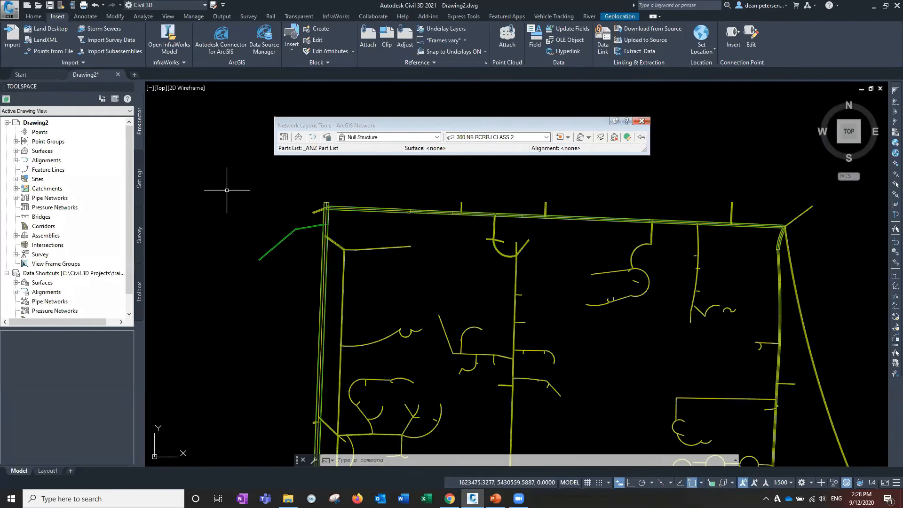
click(642, 122)
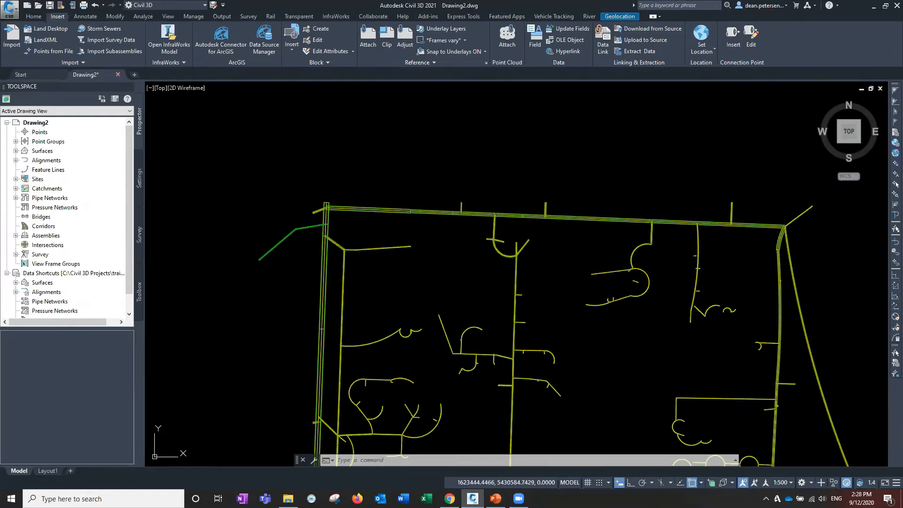
scroll(371, 189, down, 3)
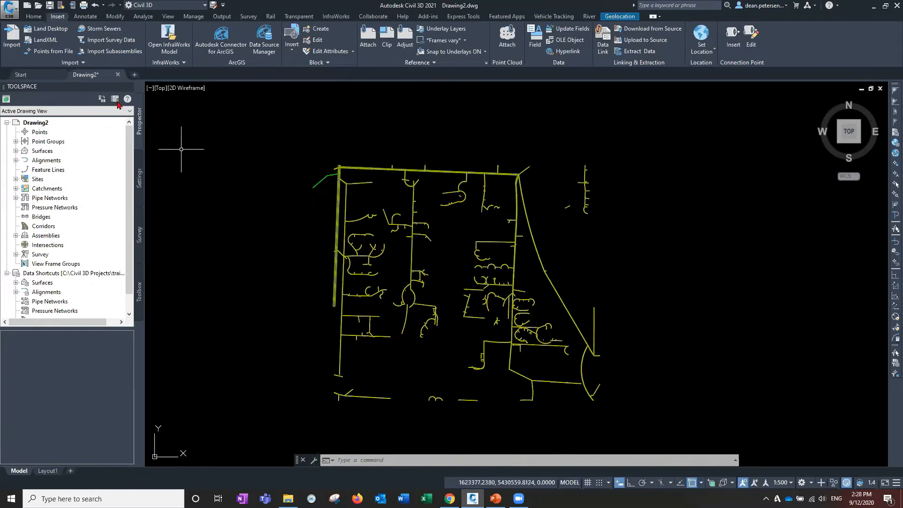
Step: Open the drawing pipe start.dwg from the 2021.1 webcast folder
mouse_move(113, 77)
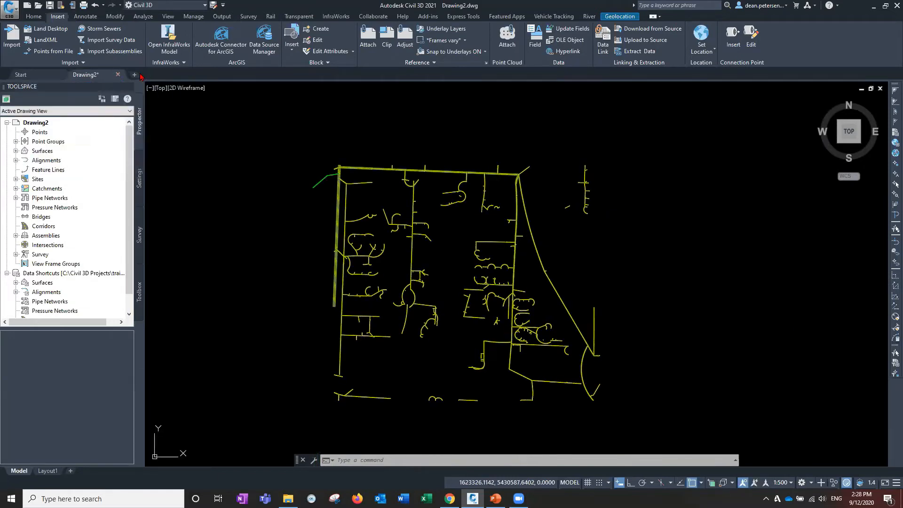
click(37, 6)
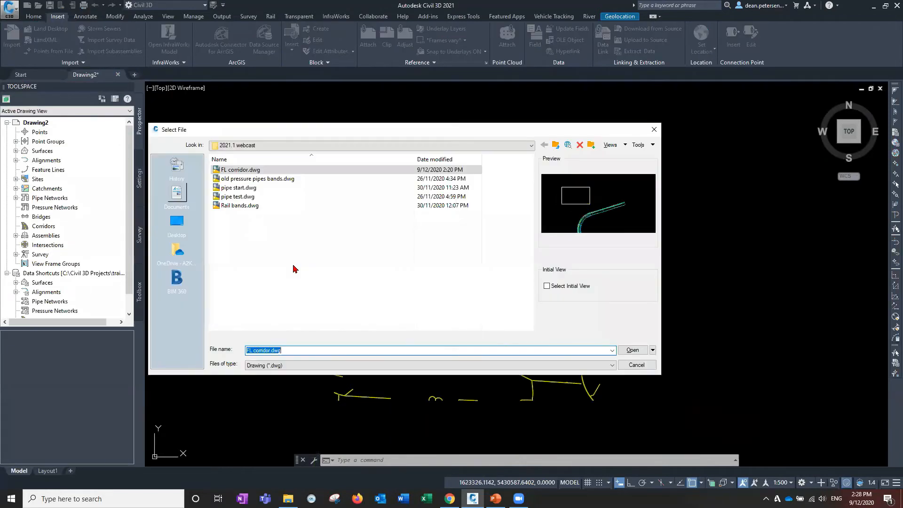
click(238, 188)
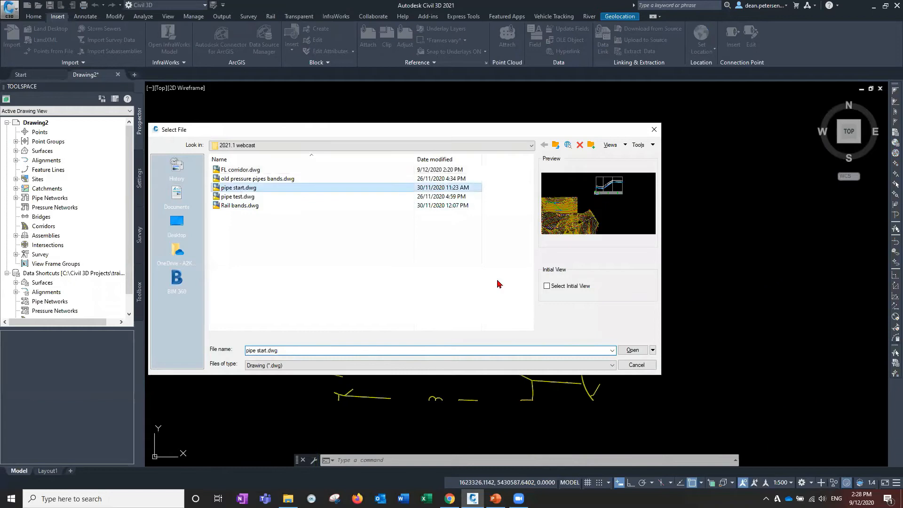
click(633, 350)
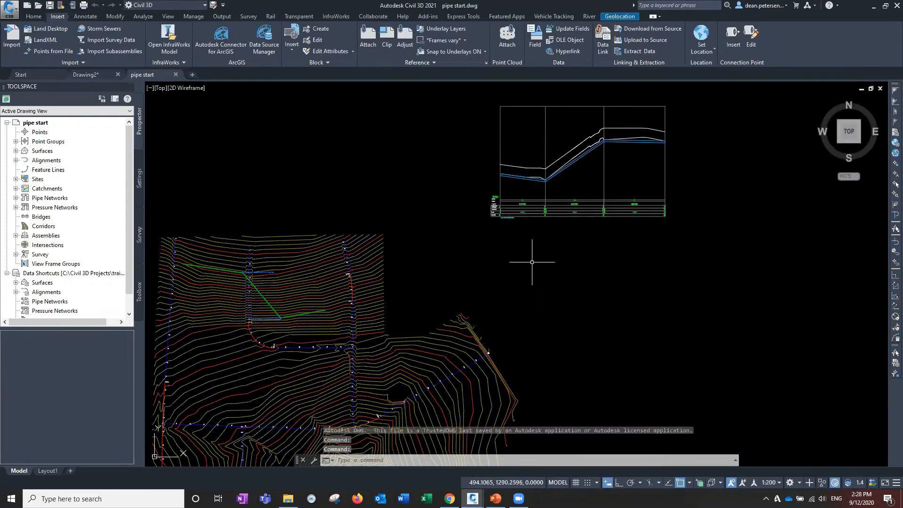
Step: Examine the RUN ONE long section, comparing the pipe profile at the first bend with its data bands
scroll(528, 207, up, 6)
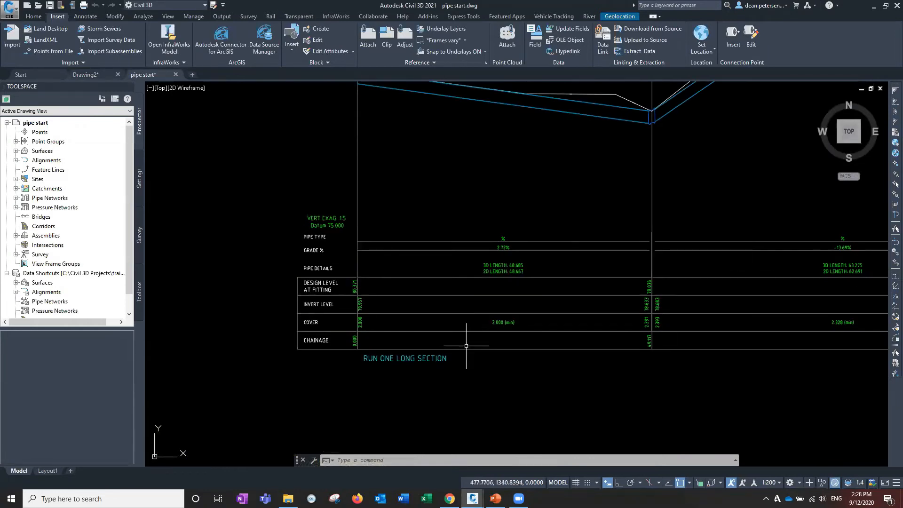
middle_drag(465, 312, 416, 391)
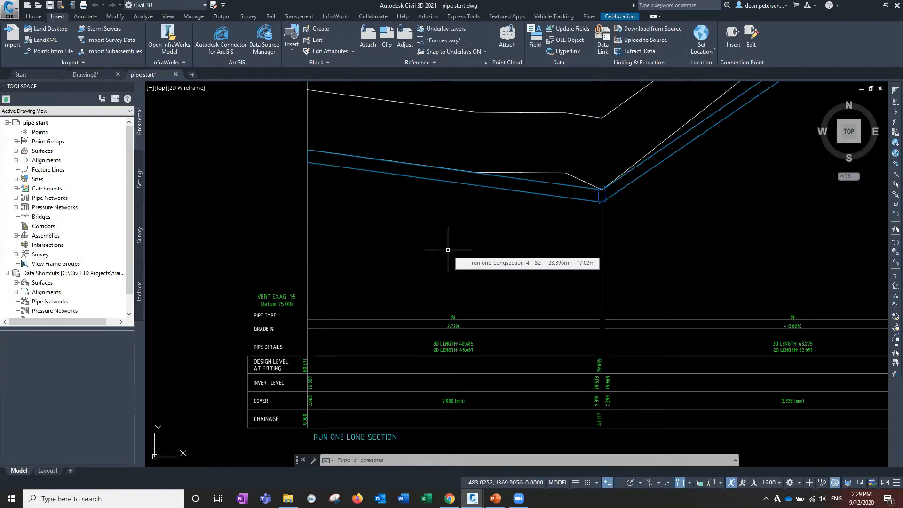
scroll(448, 250, down, 4)
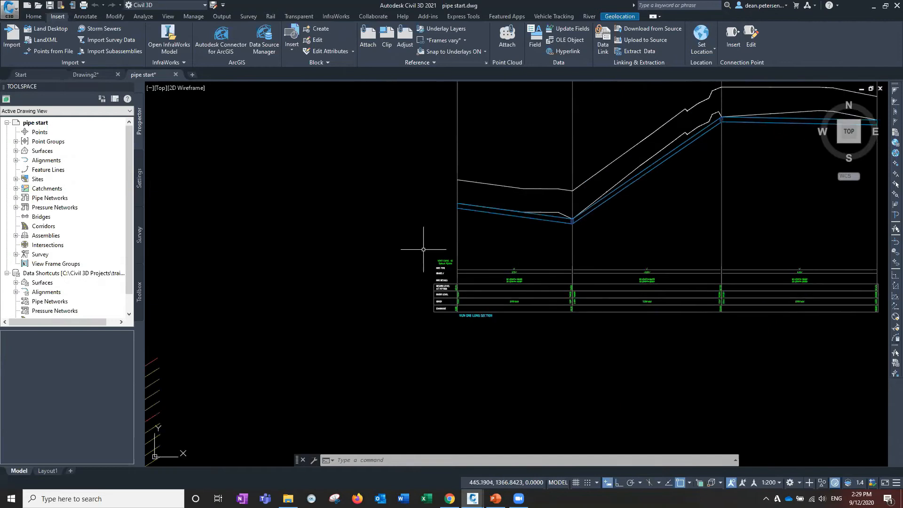
scroll(568, 218, up, 4)
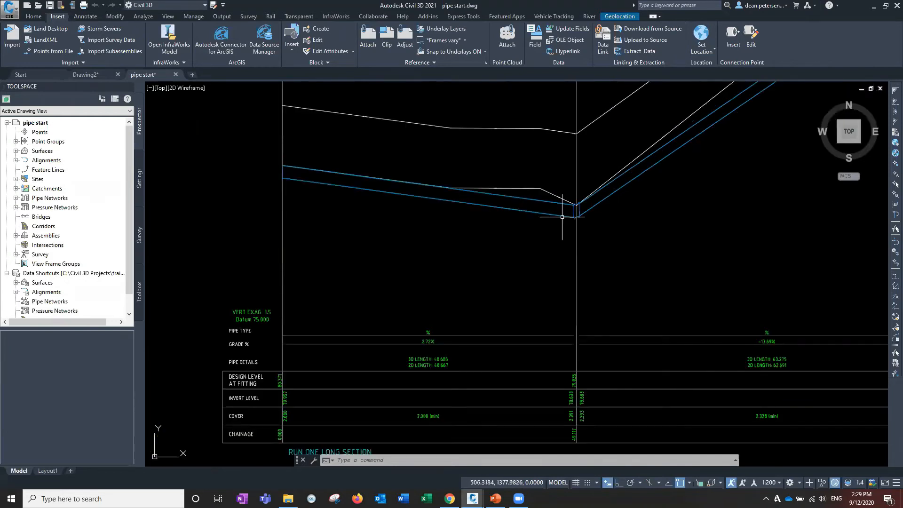
mouse_move(561, 217)
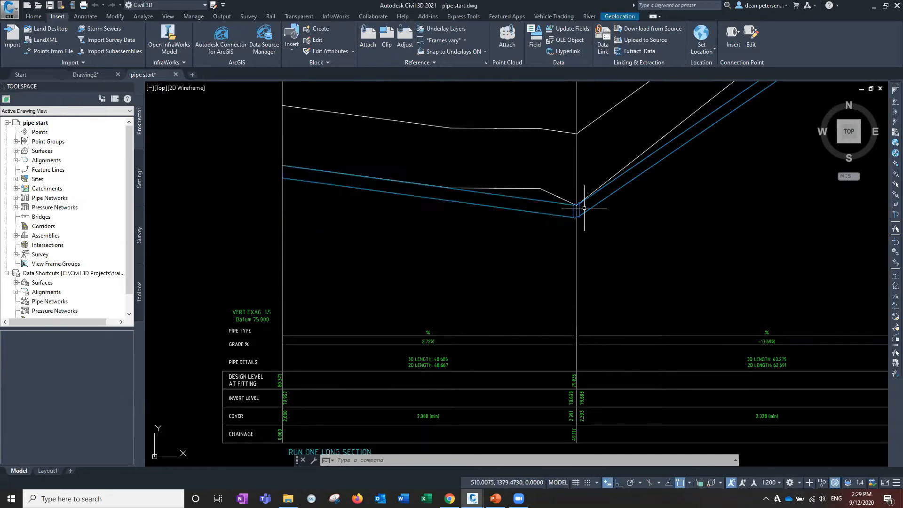
scroll(591, 198, down, 5)
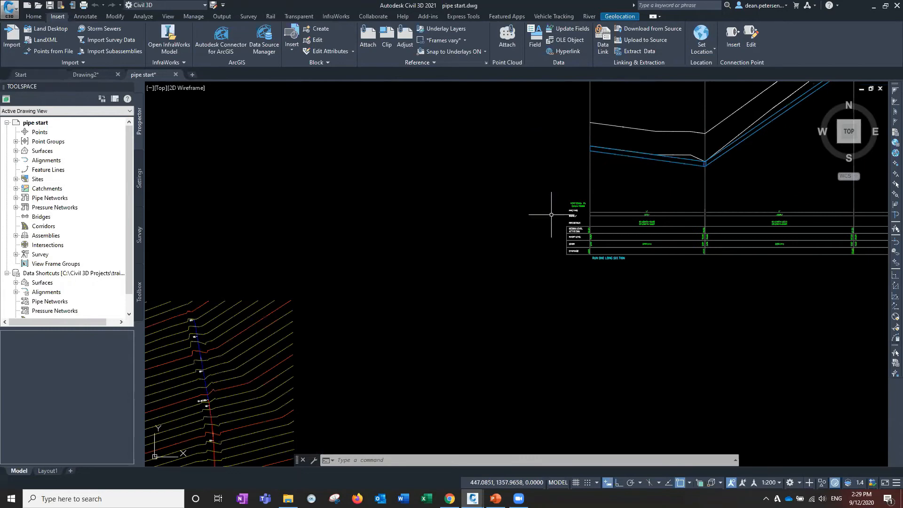
scroll(508, 235, down, 2)
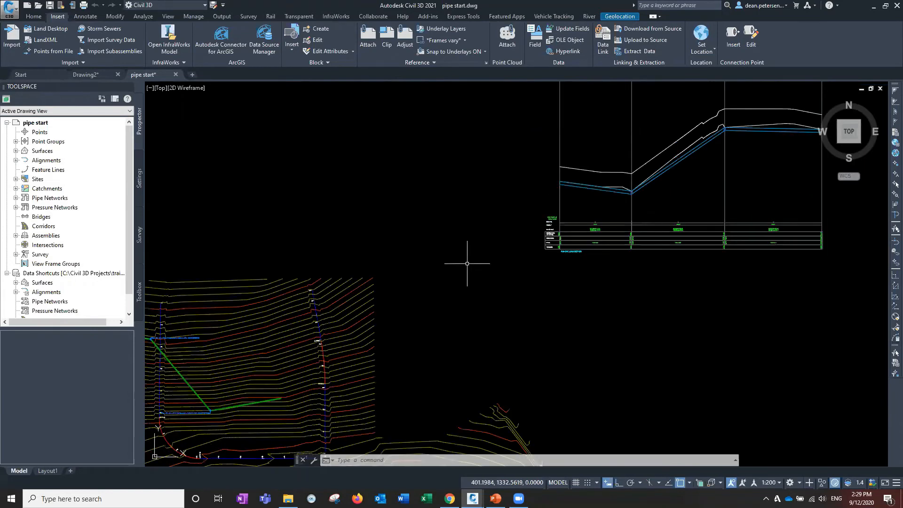
middle_drag(550, 279, 586, 260)
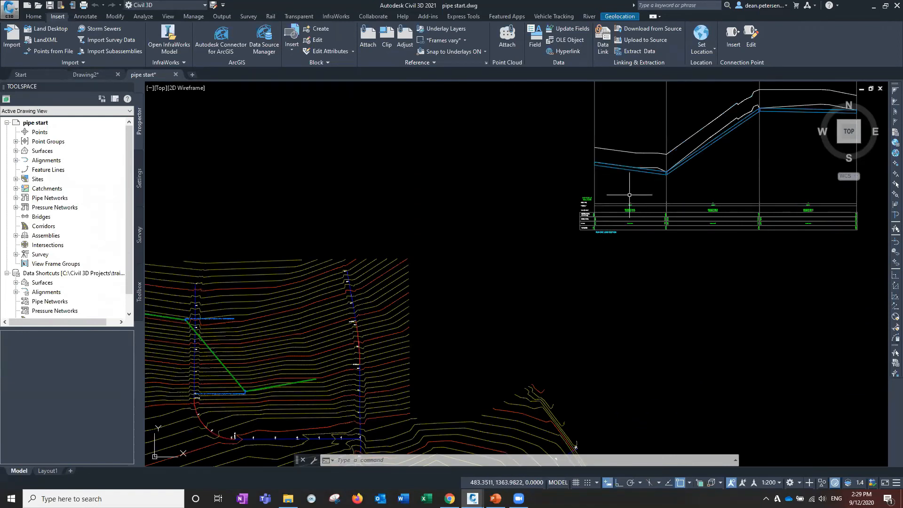
Step: Examine the long section's band rows for pipe type, grade, levels and cover, and follow the pipe profile past both bends
scroll(629, 195, up, 4)
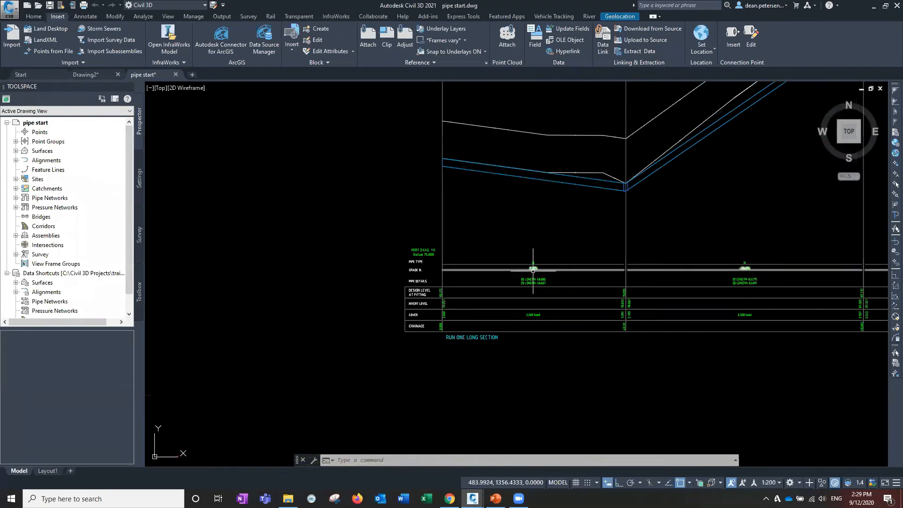
scroll(533, 271, up, 4)
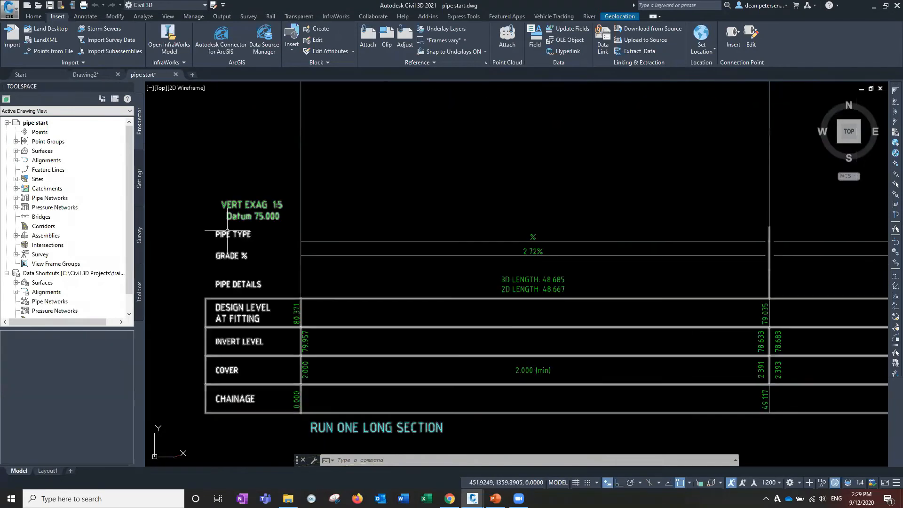
scroll(534, 238, down, 2)
mouse_move(534, 238)
middle_down()
mouse_move(526, 193)
mouse_move(515, 336)
middle_up()
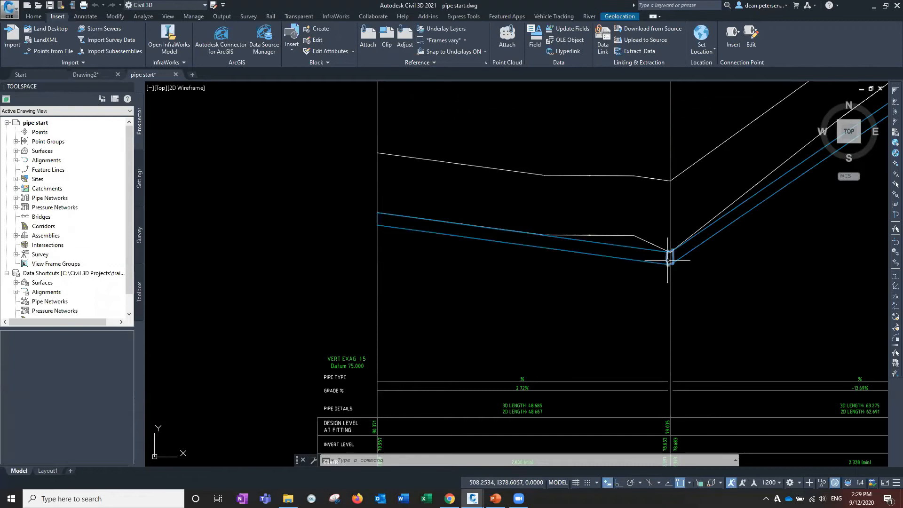
mouse_move(668, 260)
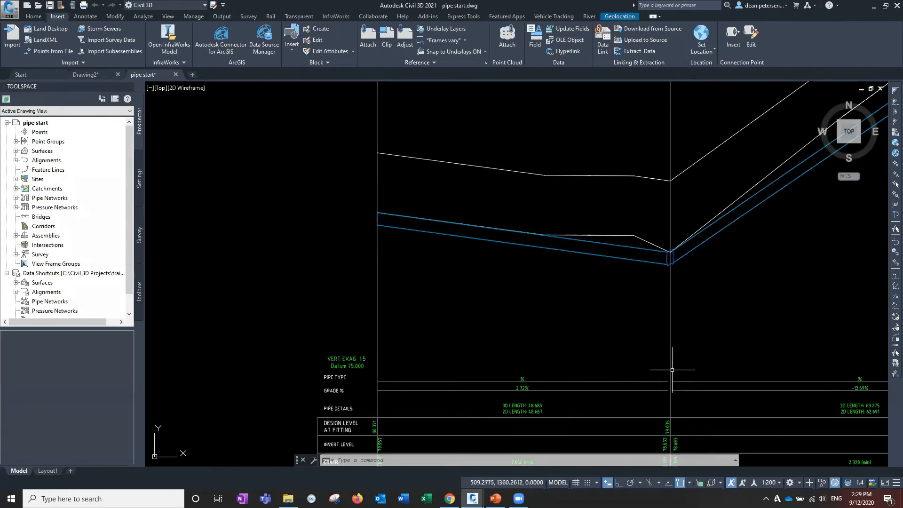
mouse_move(666, 374)
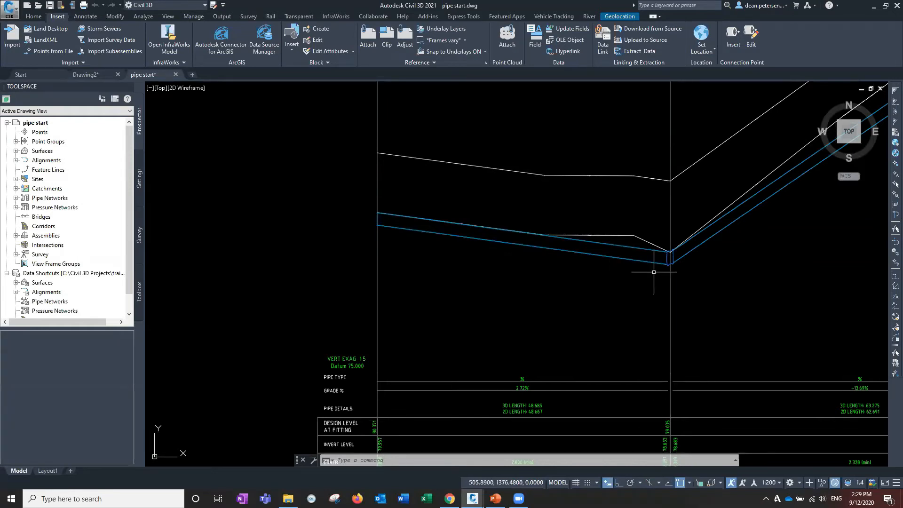
middle_drag(728, 242, 501, 322)
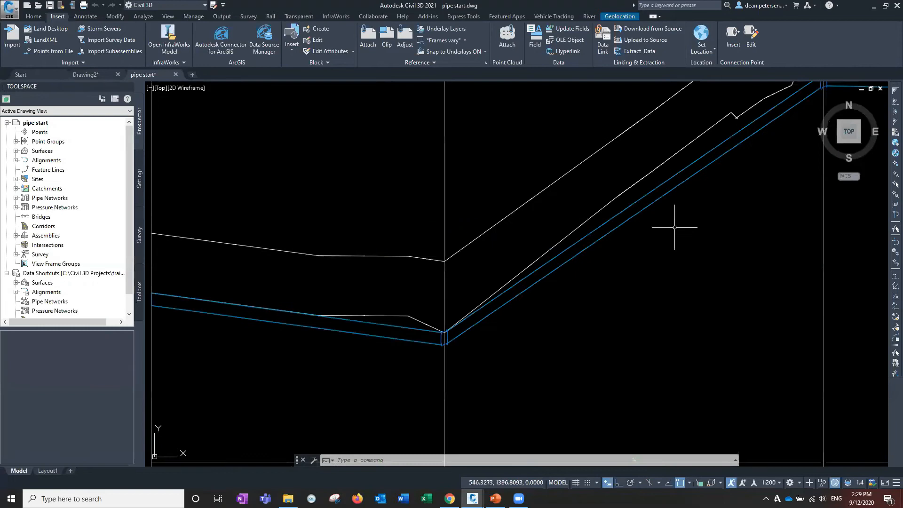
middle_drag(693, 210, 481, 354)
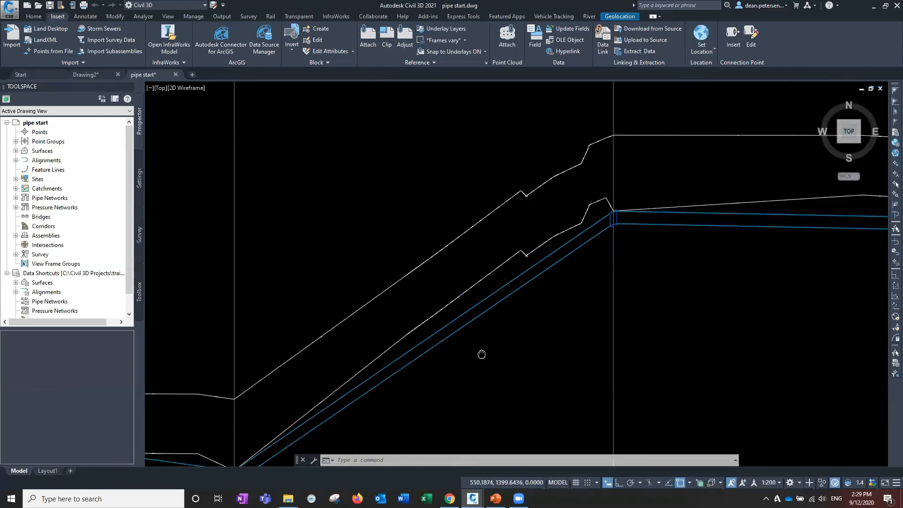
scroll(680, 256, down, 4)
middle_drag(303, 413, 409, 389)
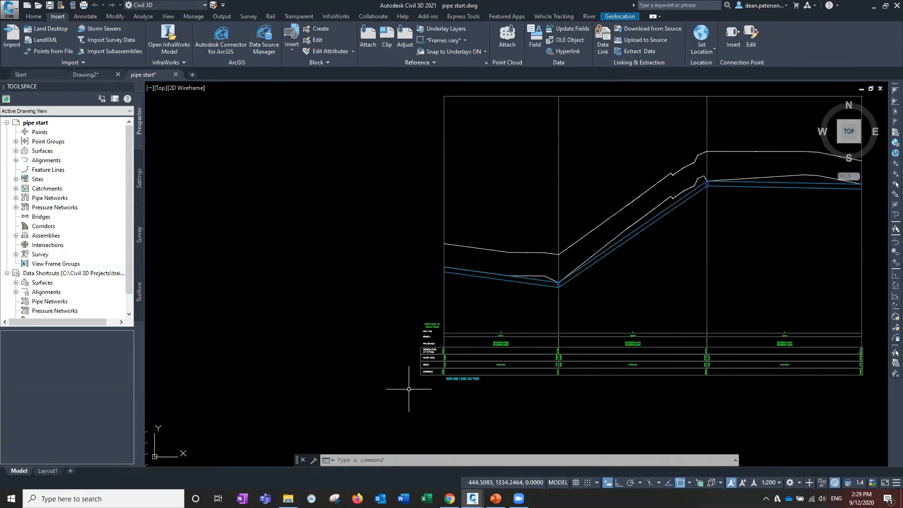
scroll(445, 373, up, 5)
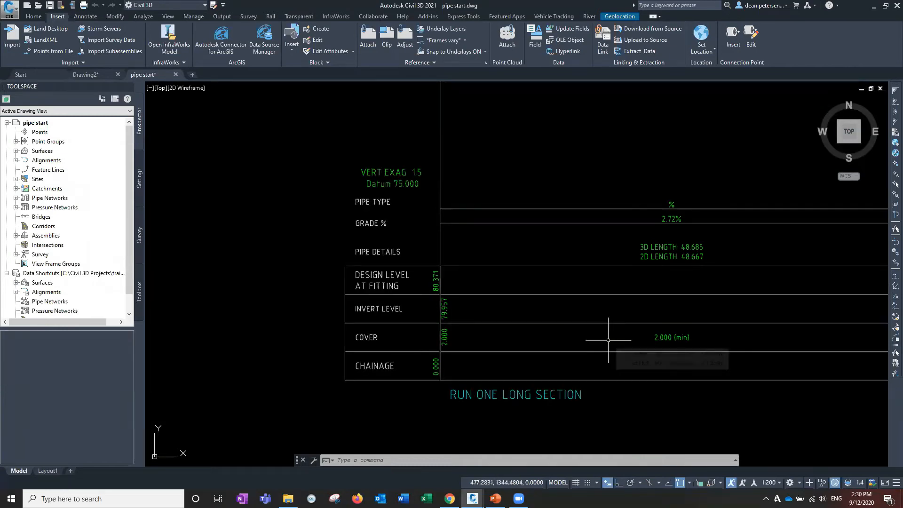
scroll(608, 339, down, 5)
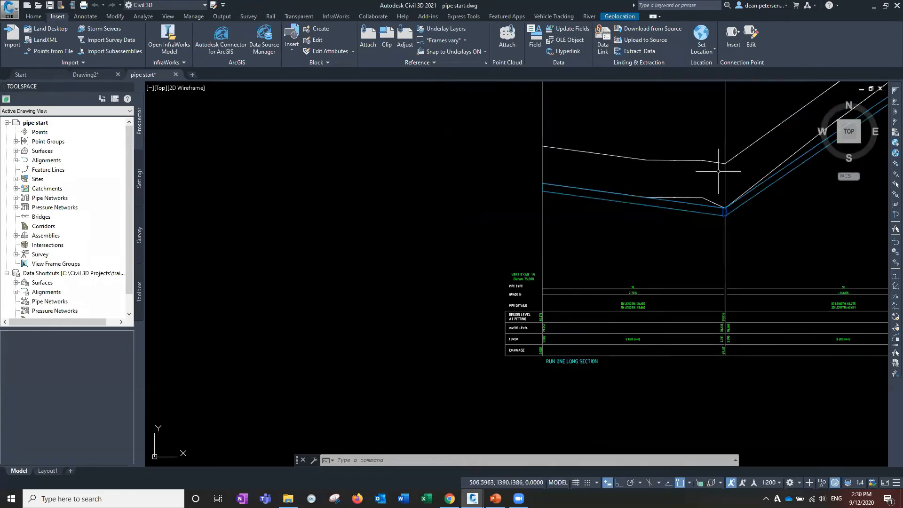
scroll(396, 311, down, 2)
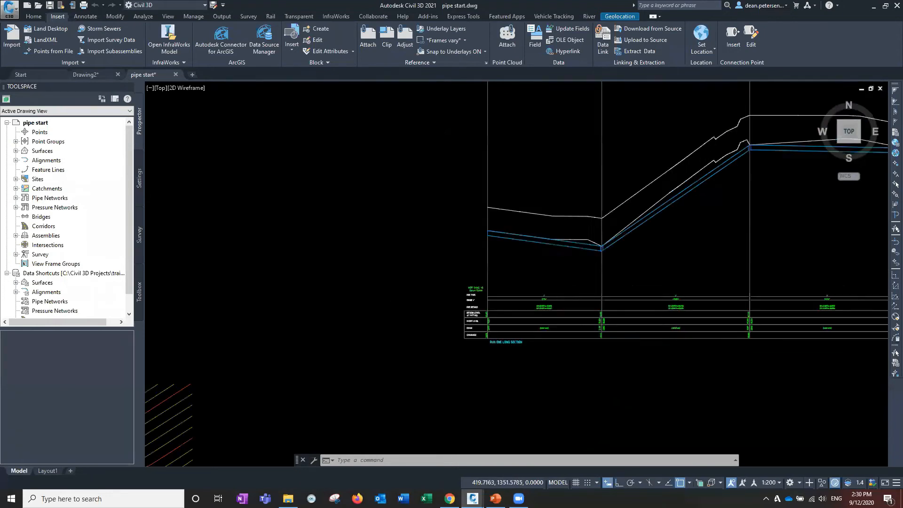
Step: Select the existing water pressure pipe run in plan, beside its 400 mm 45-degree elbow on the contoured surface
scroll(329, 346, down, 1)
mouse_move(338, 341)
middle_down()
mouse_move(357, 327)
mouse_move(452, 182)
middle_up()
middle_drag(466, 231, 556, 247)
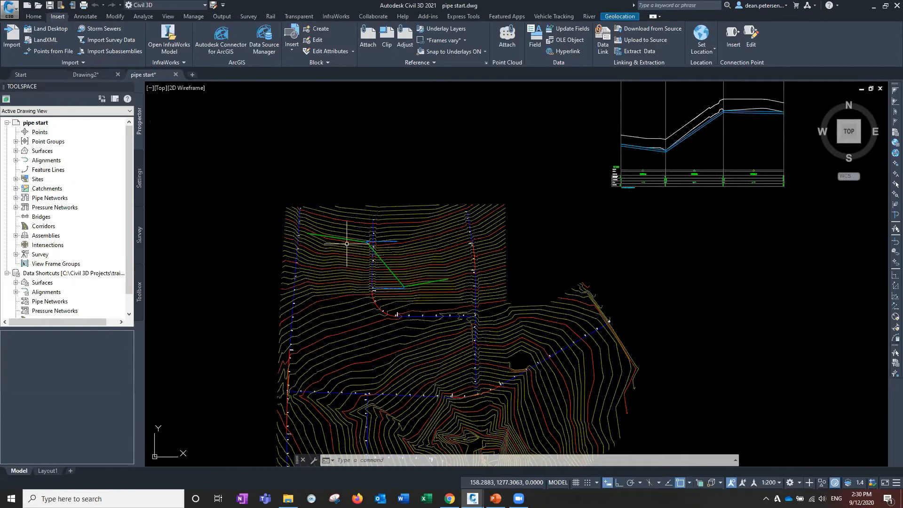
scroll(338, 239, up, 10)
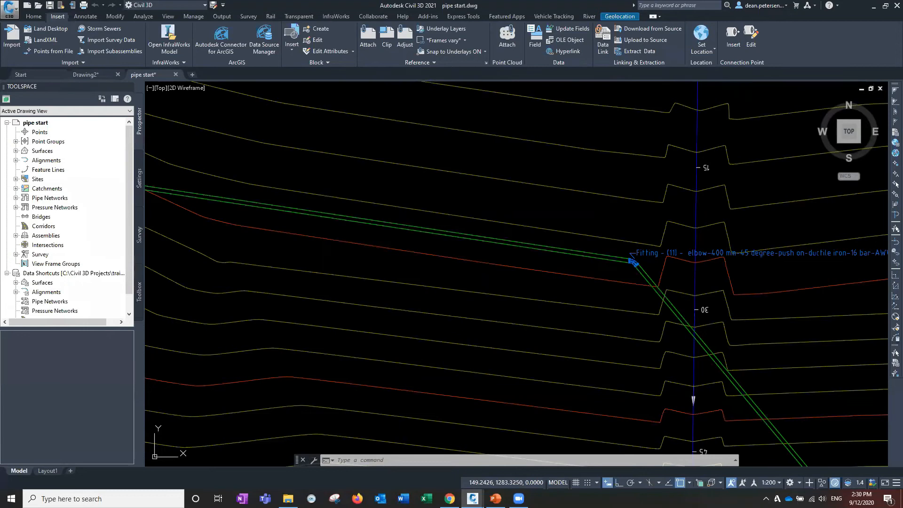
click(339, 218)
scroll(261, 255, down, 2)
mouse_move(262, 256)
middle_down()
mouse_move(438, 227)
mouse_move(440, 235)
middle_up()
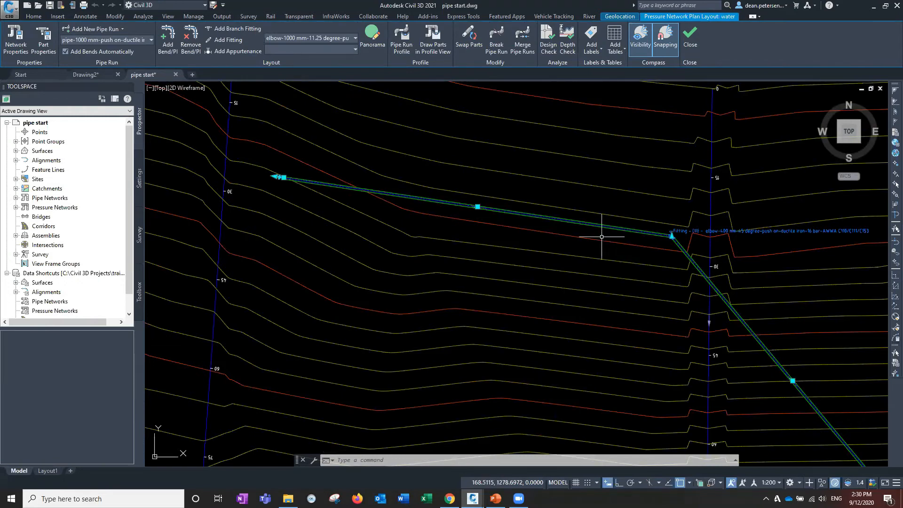
mouse_move(374, 242)
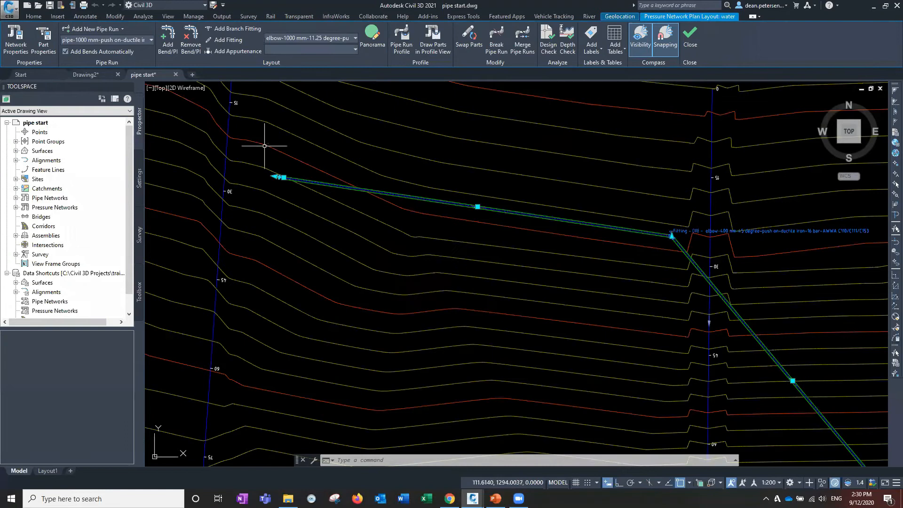
Step: Start a new pipe run named demo using the ANZ_Sample Catalog parts list and the 400 mm push-on ductile iron 16 bar pipe
click(110, 31)
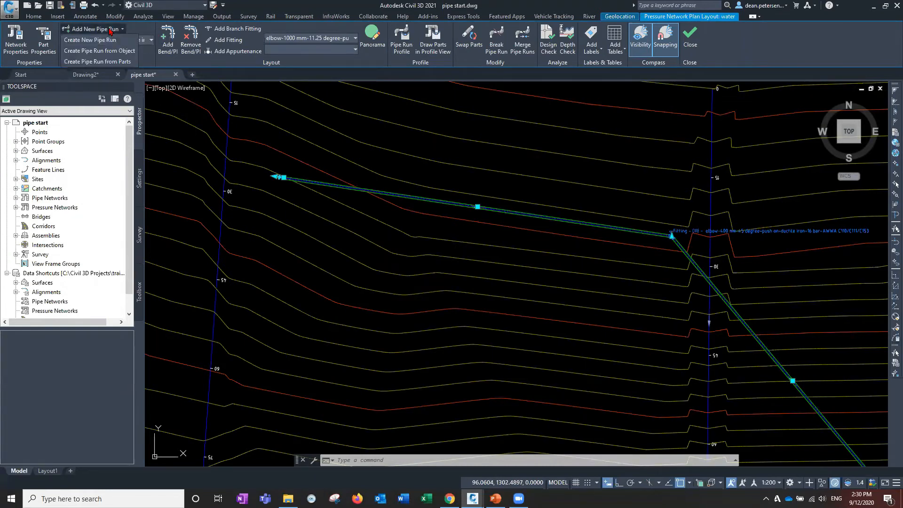
click(84, 41)
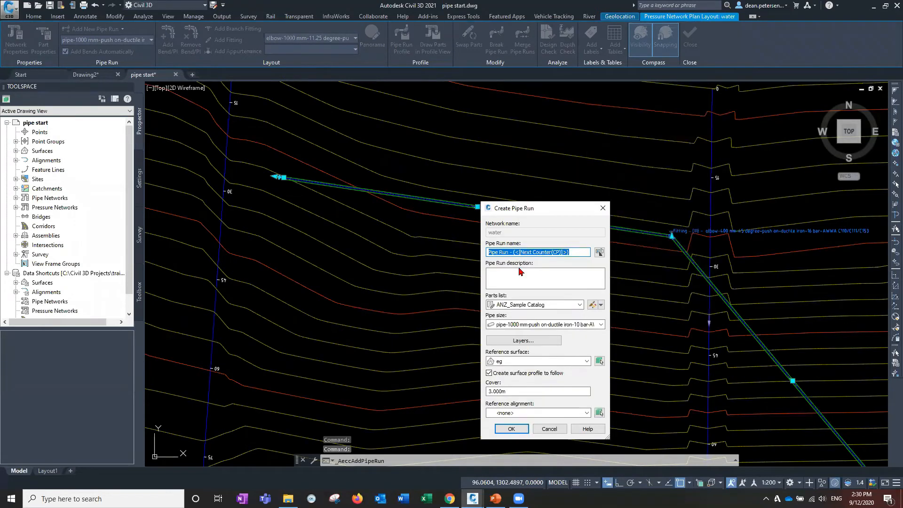
drag(573, 251, 481, 255)
text(demo)
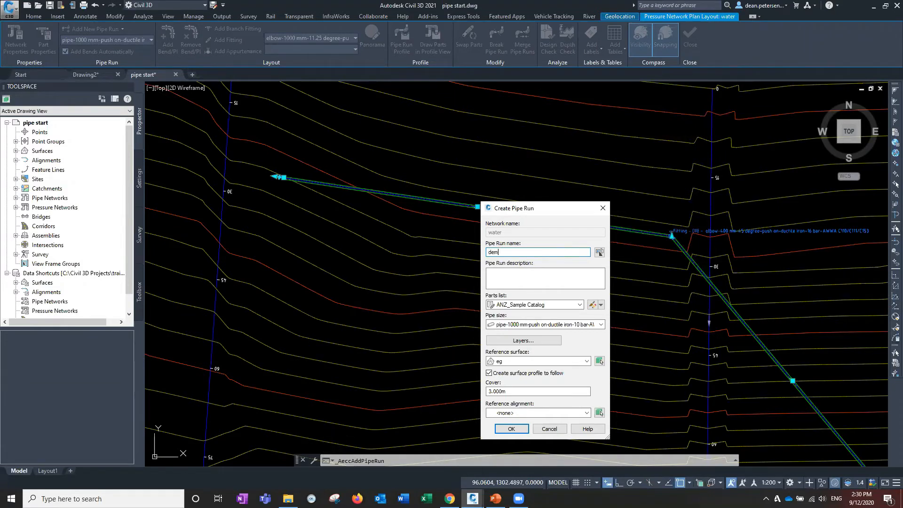
click(545, 306)
click(523, 321)
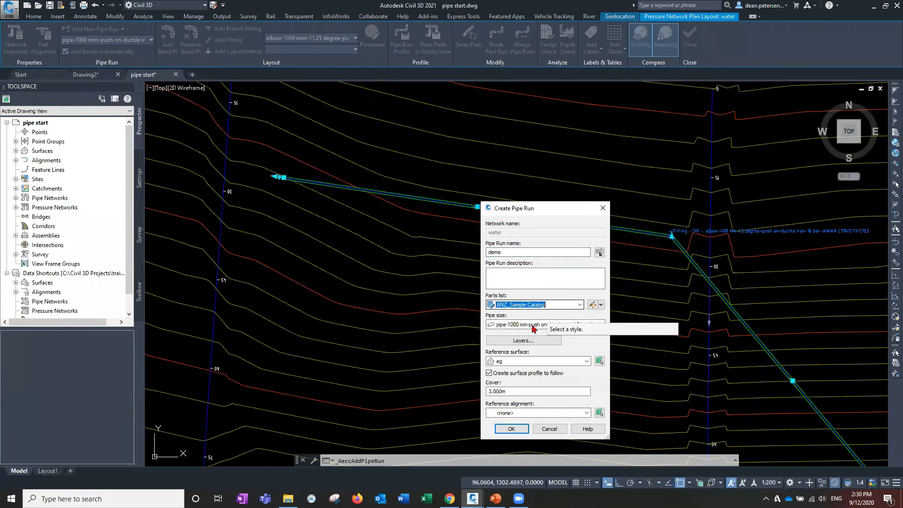
click(534, 325)
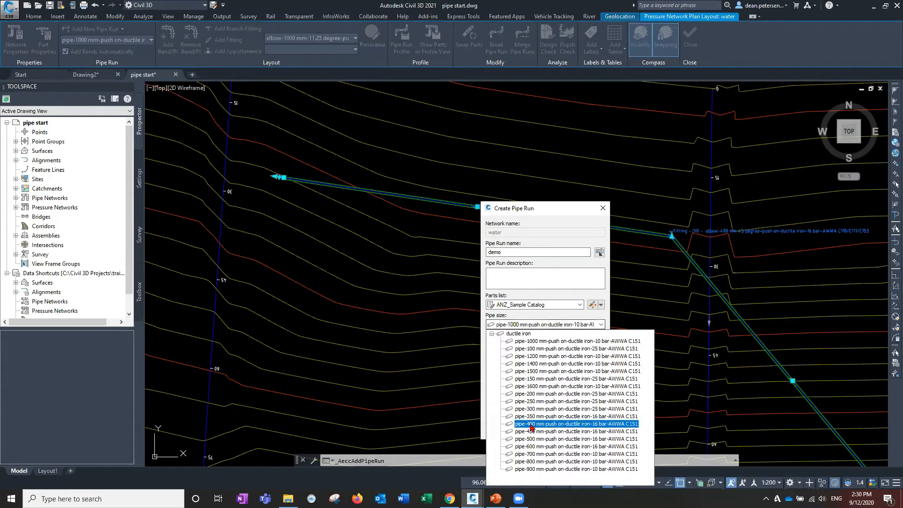
click(556, 425)
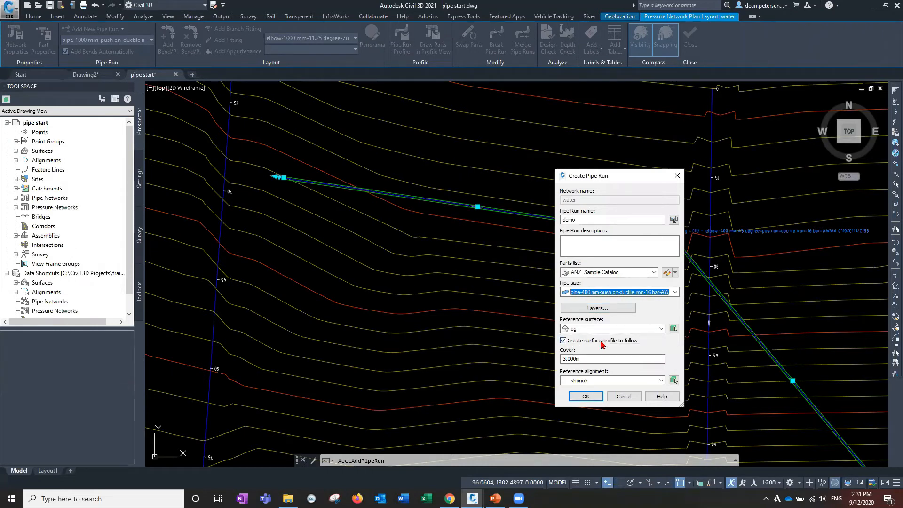
Step: Set the demo run's cover to 2 m, keep the reference alignment at none, and accept the pipe run settings
drag(581, 358, 546, 359)
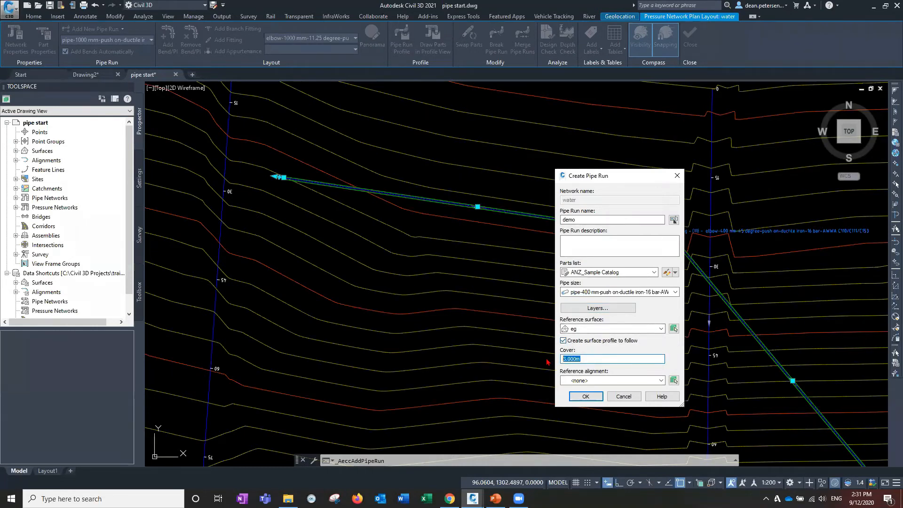
text(2)
click(597, 380)
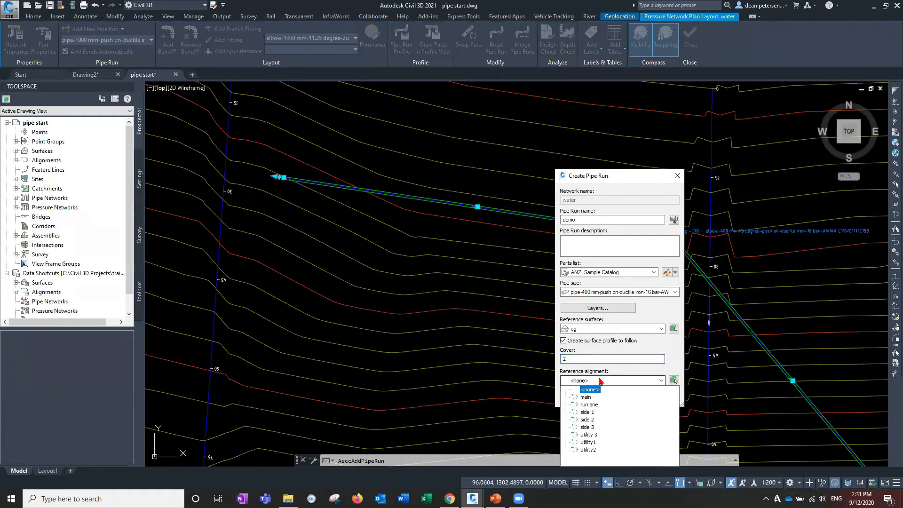
click(599, 380)
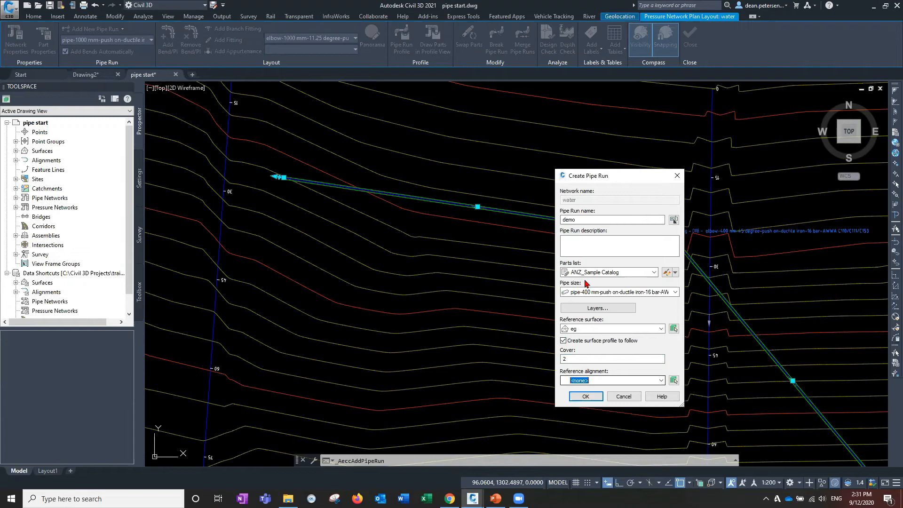
click(584, 396)
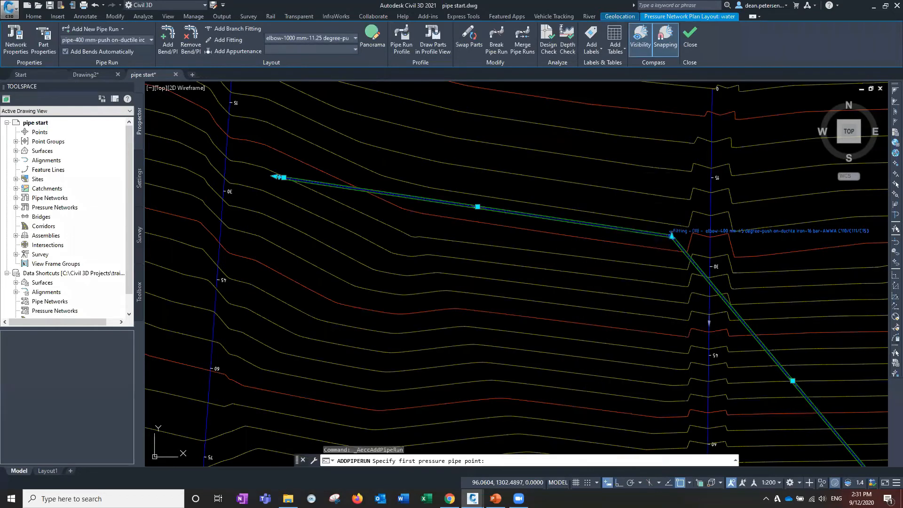
Step: Start the demo run on the existing pipe and, with compass and object snap off, place its first bend just south of it
scroll(444, 202, up, 5)
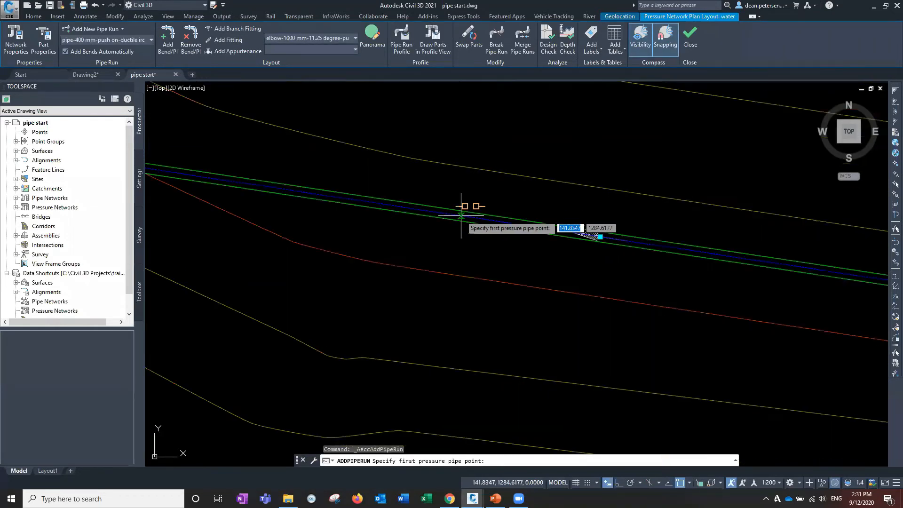
click(461, 216)
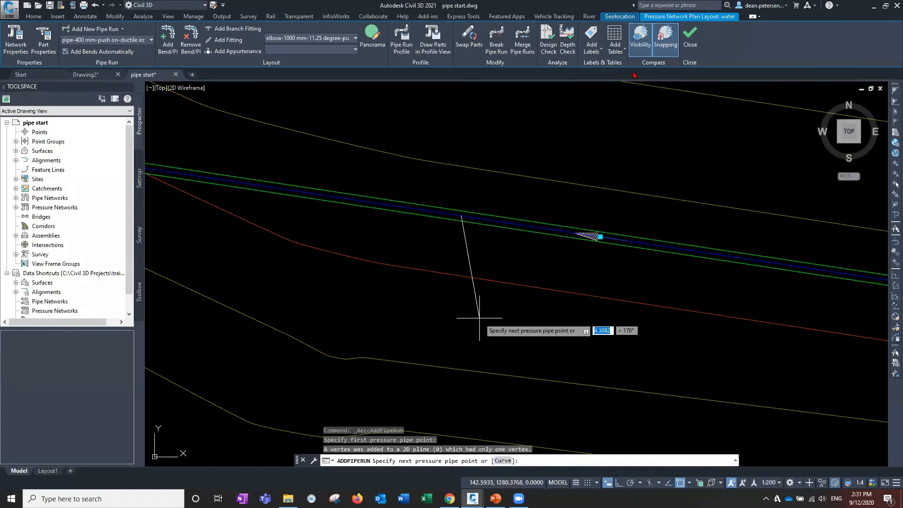
click(642, 41)
scroll(428, 325, down, 3)
middle_drag(427, 318, 423, 186)
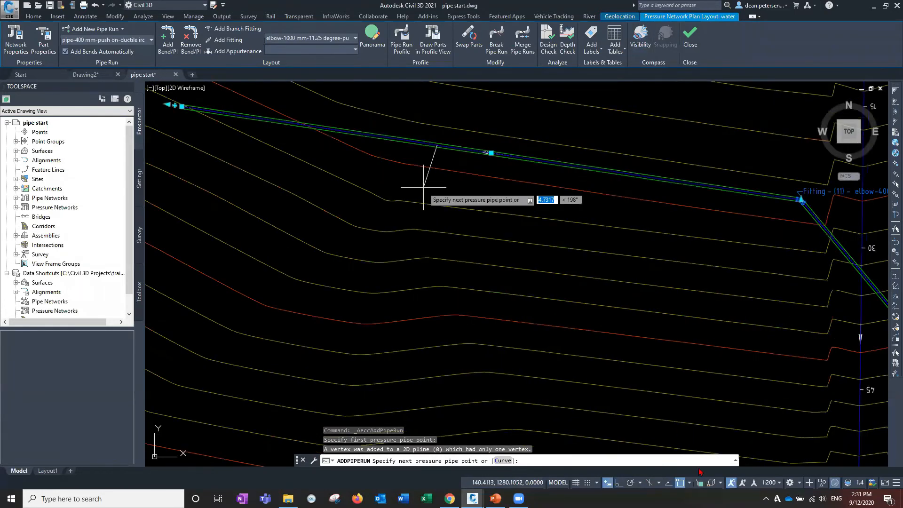
click(680, 483)
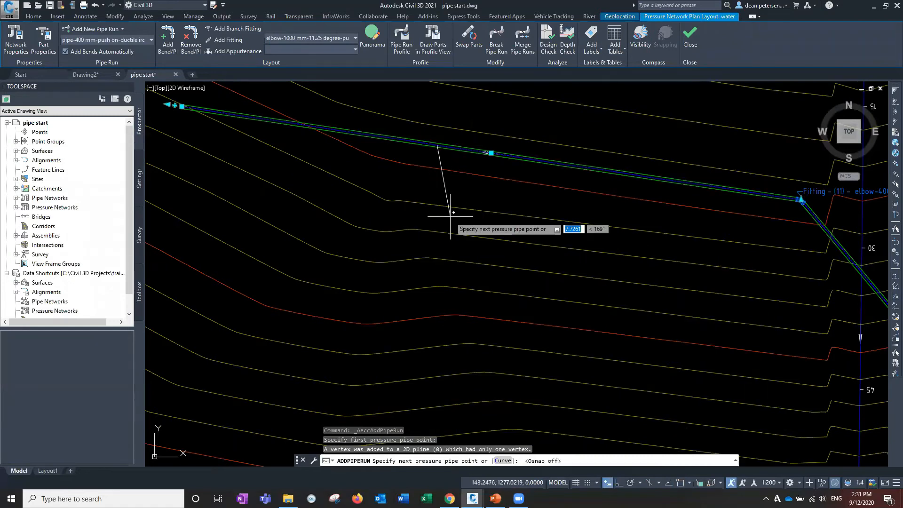
click(427, 219)
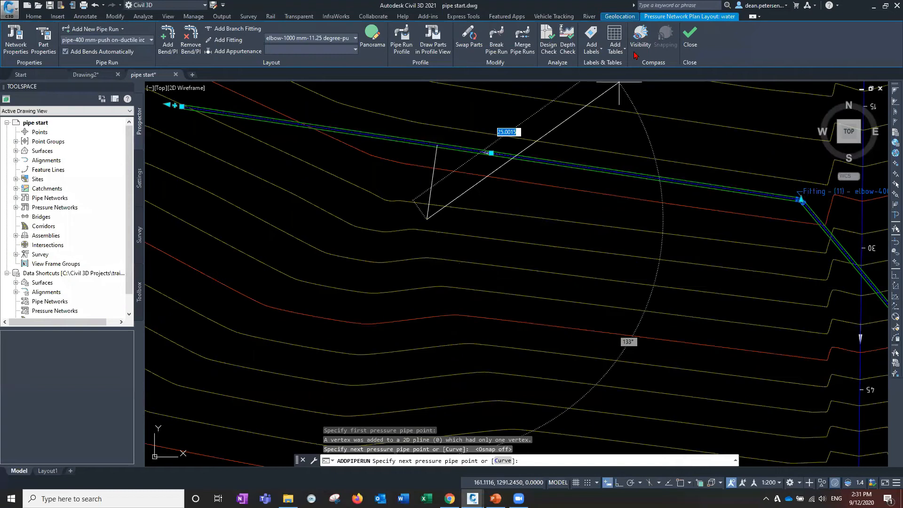
Step: Show the compass and enable its snapping while extending the run eastward and turning it south through 90-degree bends
click(641, 37)
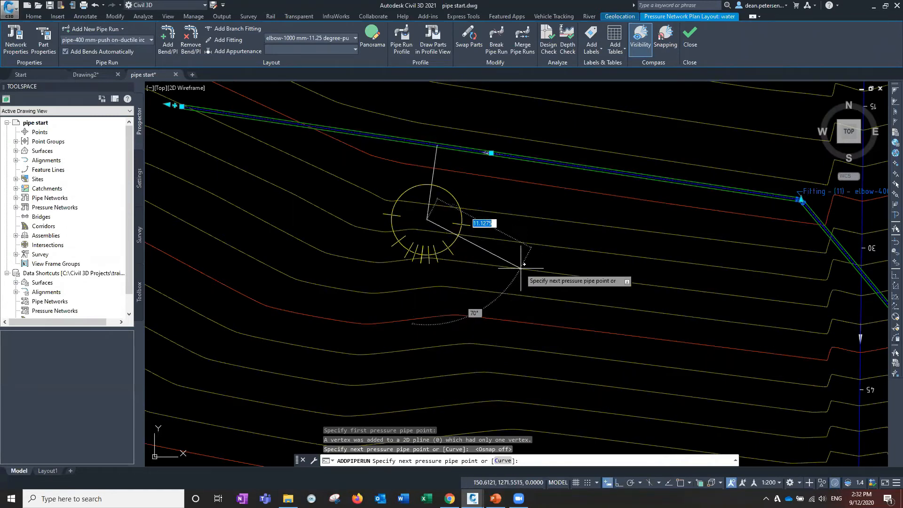
click(572, 250)
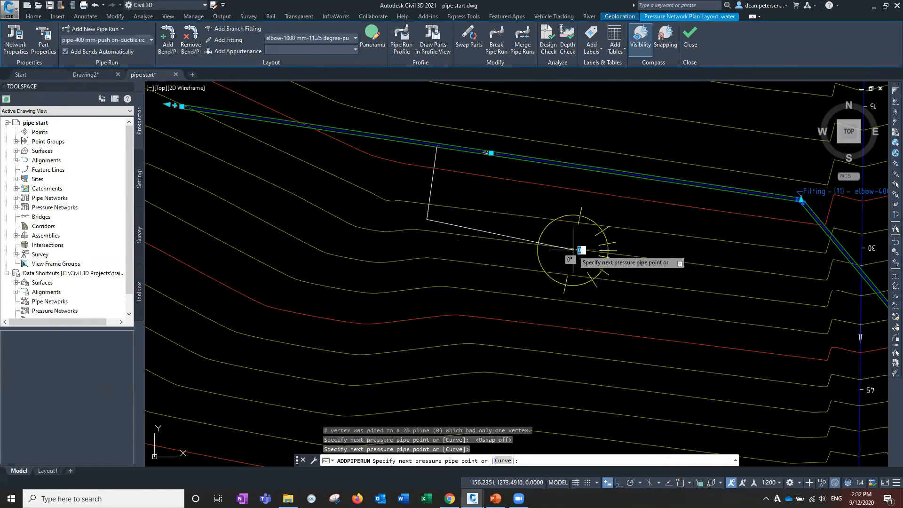
click(663, 40)
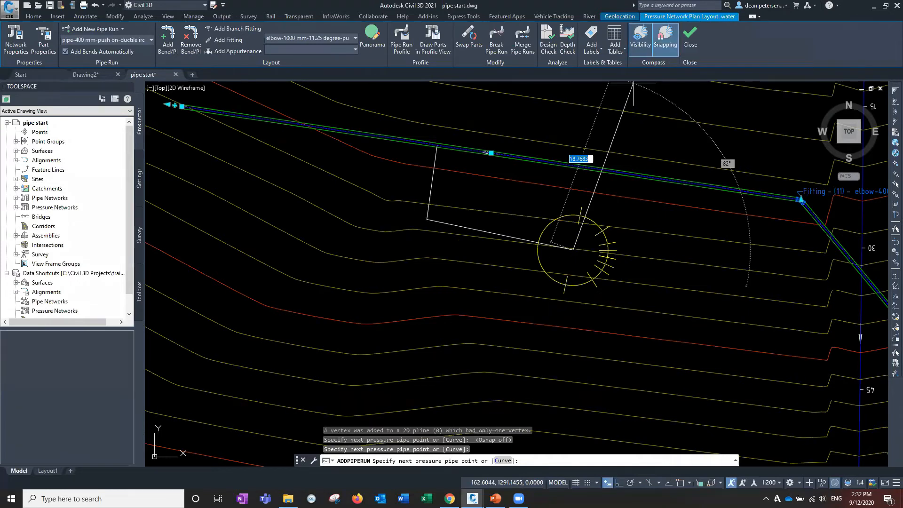
click(544, 386)
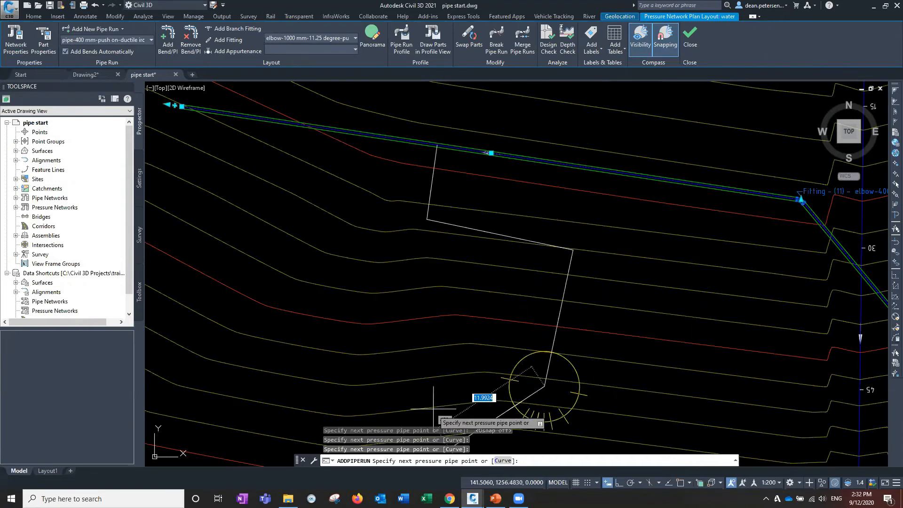
Step: Continue the demo run through 45, 90 and 45-degree compass bends and finish it heading west
middle_drag(433, 409, 402, 172)
click(417, 212)
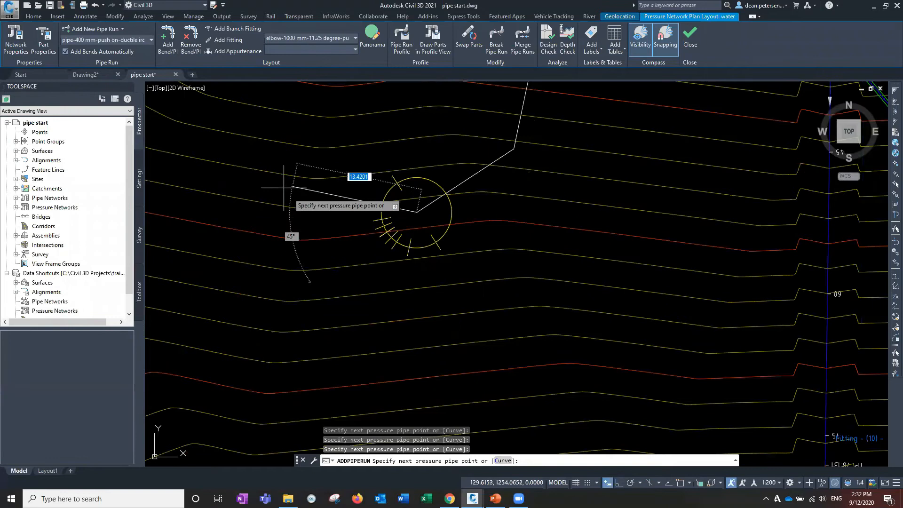
scroll(268, 180, down, 1)
middle_drag(269, 179, 297, 261)
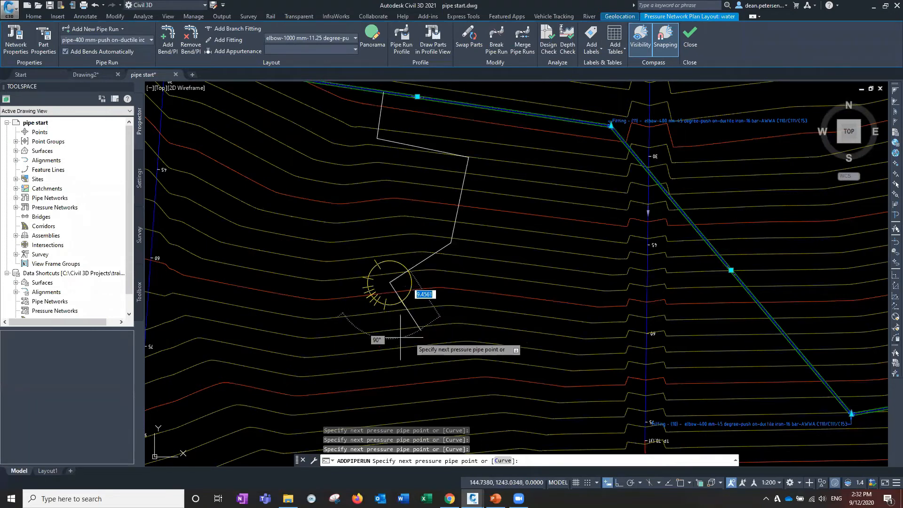
click(350, 226)
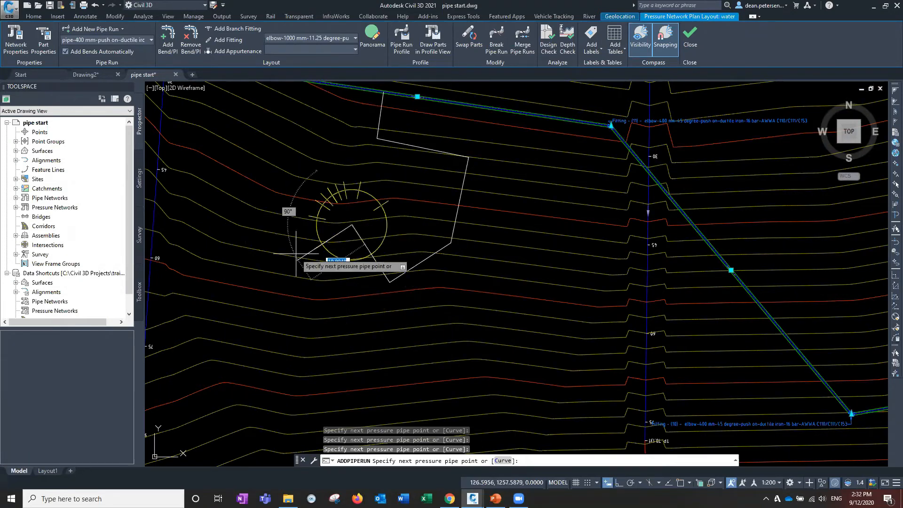
click(263, 208)
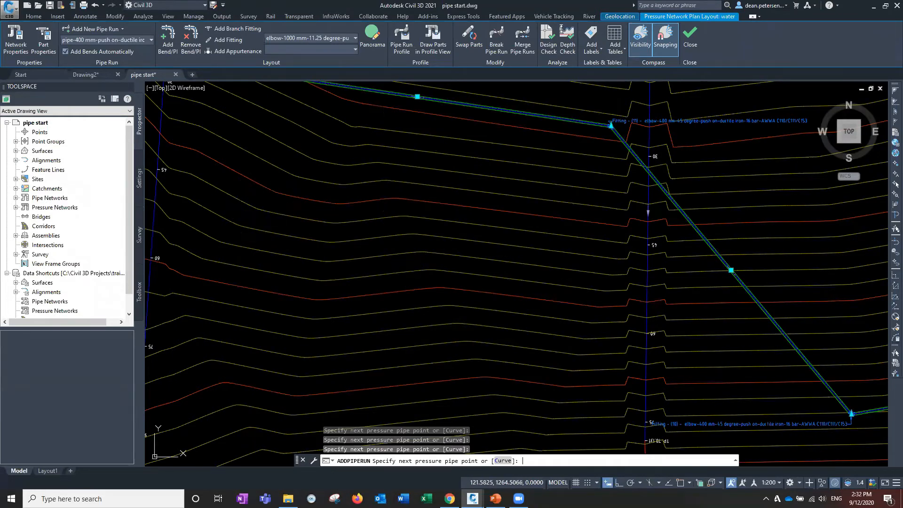
key(Return)
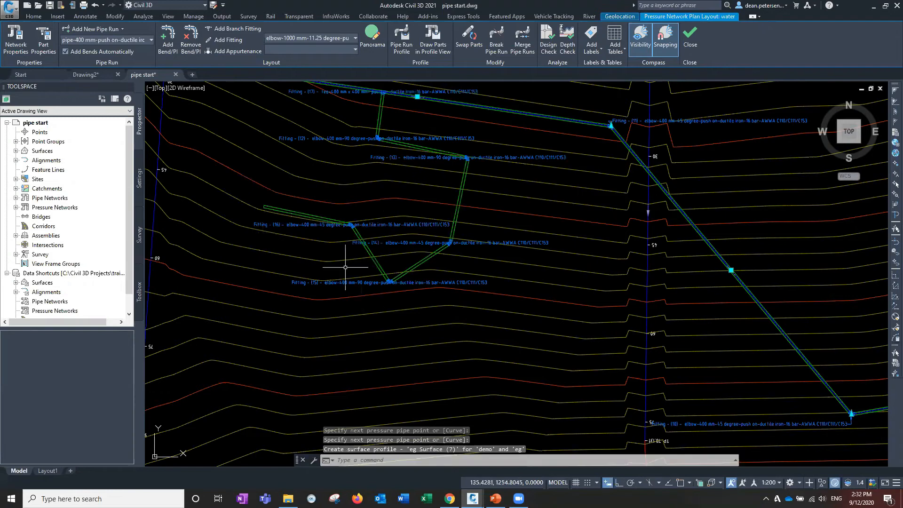
Step: Select the demo run's first 90-degree elbow with its adjoining pipes and open them in the Object Viewer
middle_drag(333, 242, 335, 286)
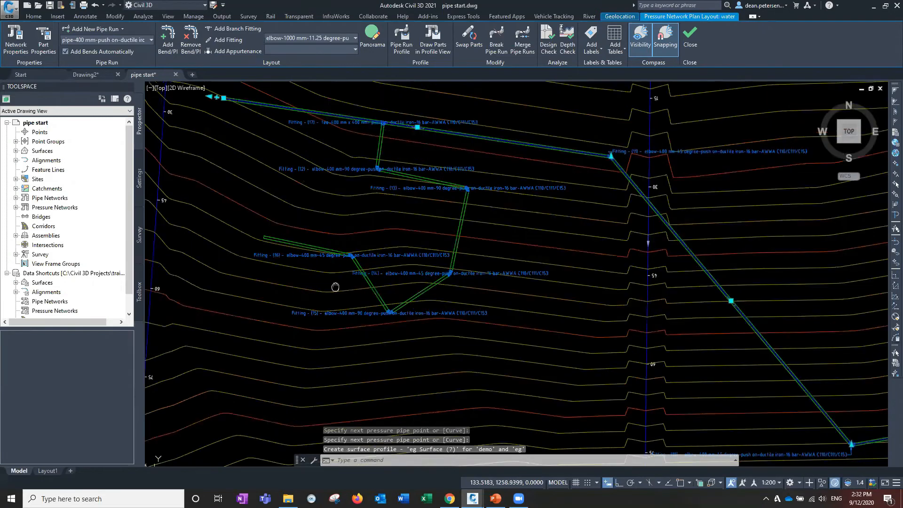
scroll(390, 212, up, 6)
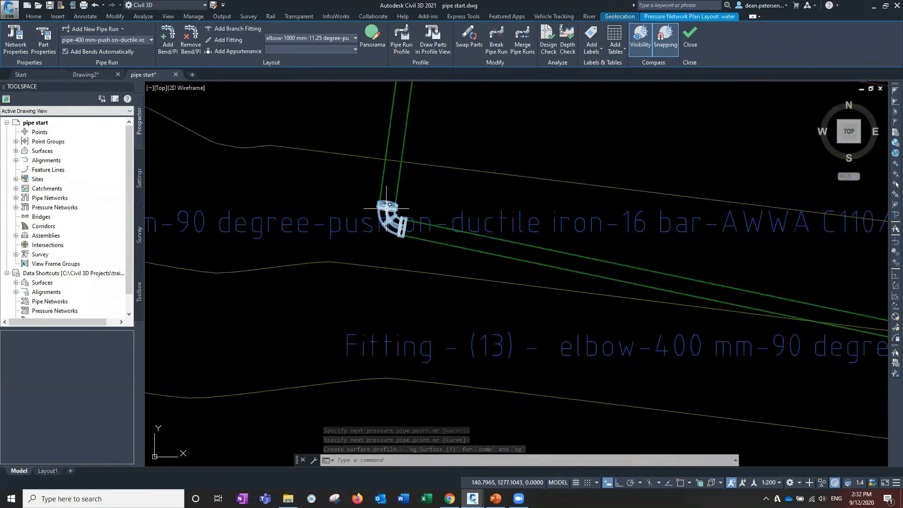
click(387, 208)
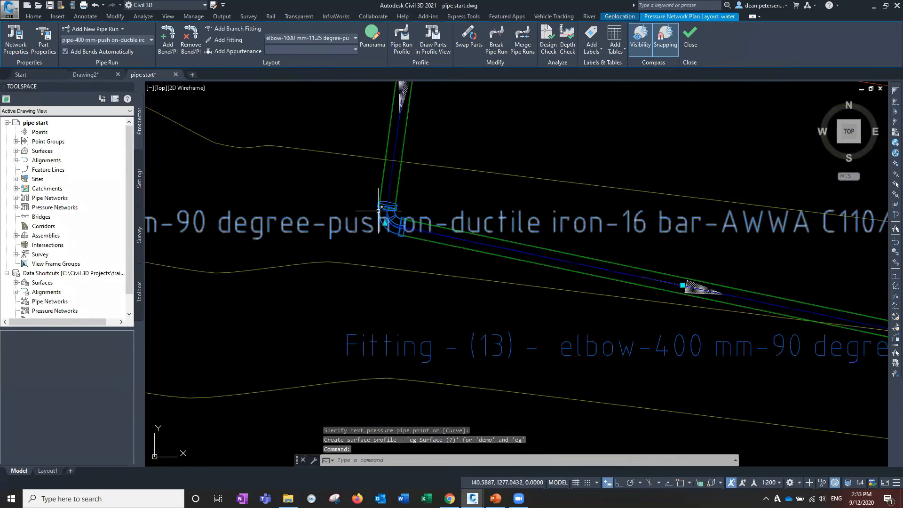
ctrl+click(387, 208)
ctrl+click(382, 189)
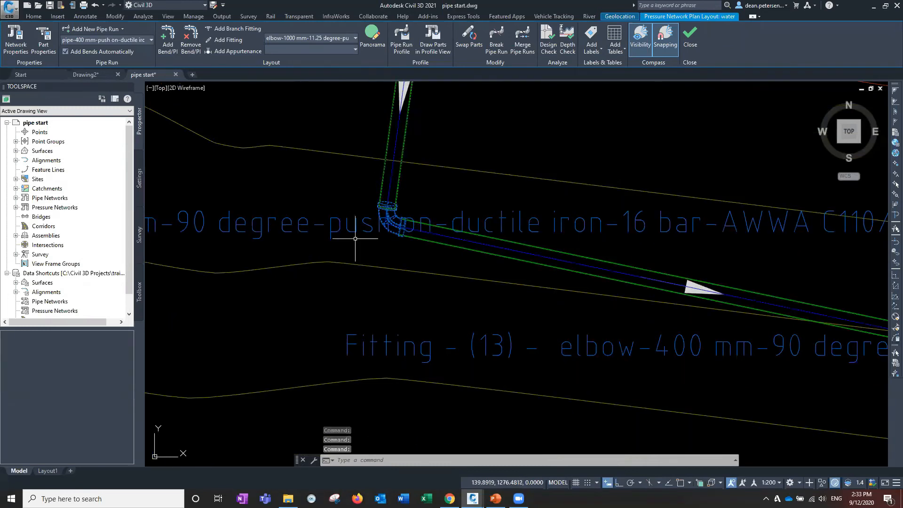
ctrl+click(355, 238)
right_click(335, 252)
click(367, 346)
Step: Inspect the 90-degree elbow's connection to both pipes in 3D and close the Object Viewer
drag(283, 270, 284, 156)
middle_drag(285, 222, 387, 399)
scroll(292, 259, up, 3)
middle_drag(283, 256, 467, 395)
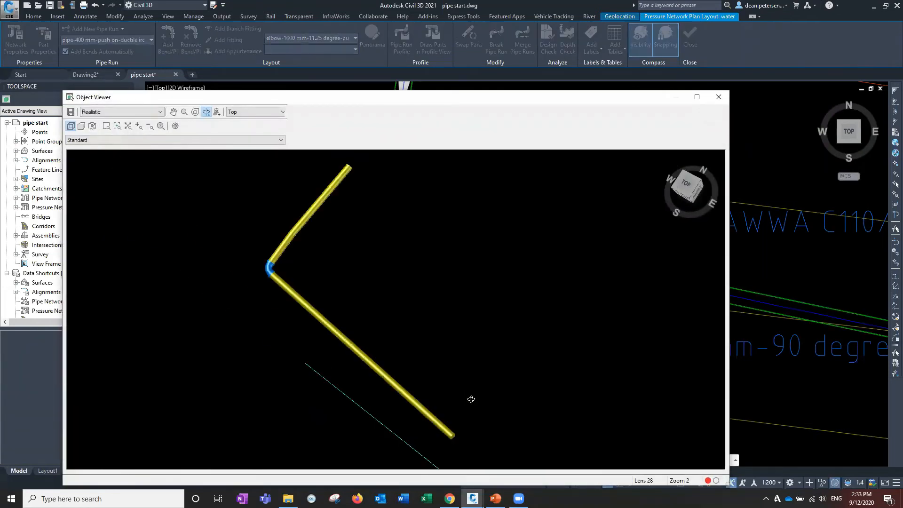
scroll(269, 282, up, 2)
middle_drag(269, 281, 487, 381)
scroll(396, 338, up, 1)
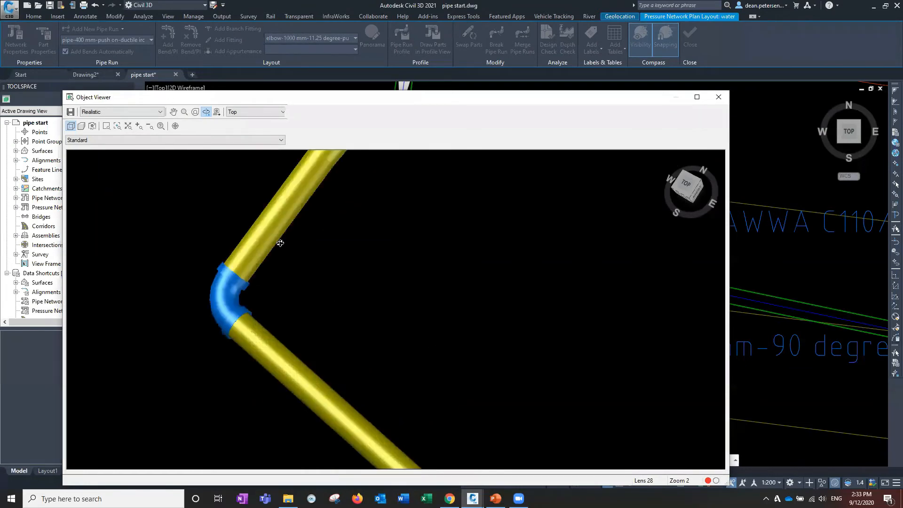
click(718, 96)
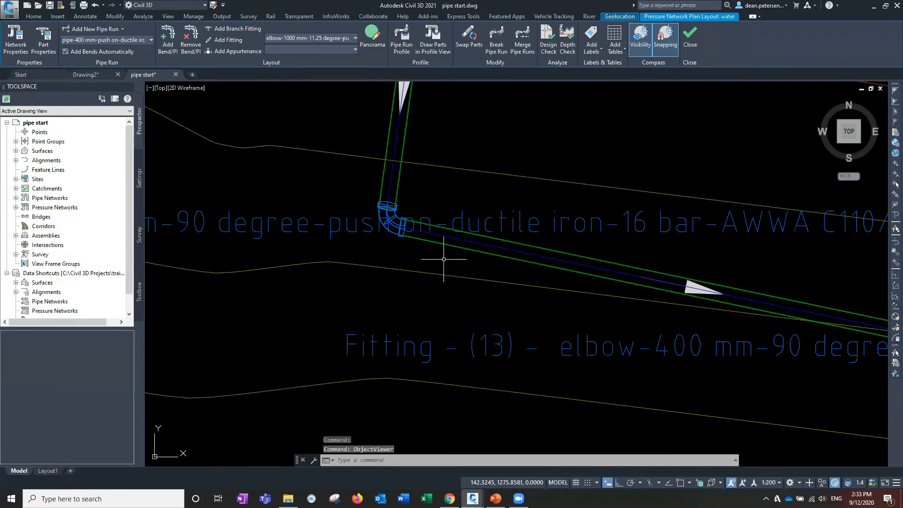
Step: Look over the existing long section and the whole demo run layout in plan
scroll(438, 268, down, 2)
scroll(438, 268, down, 2)
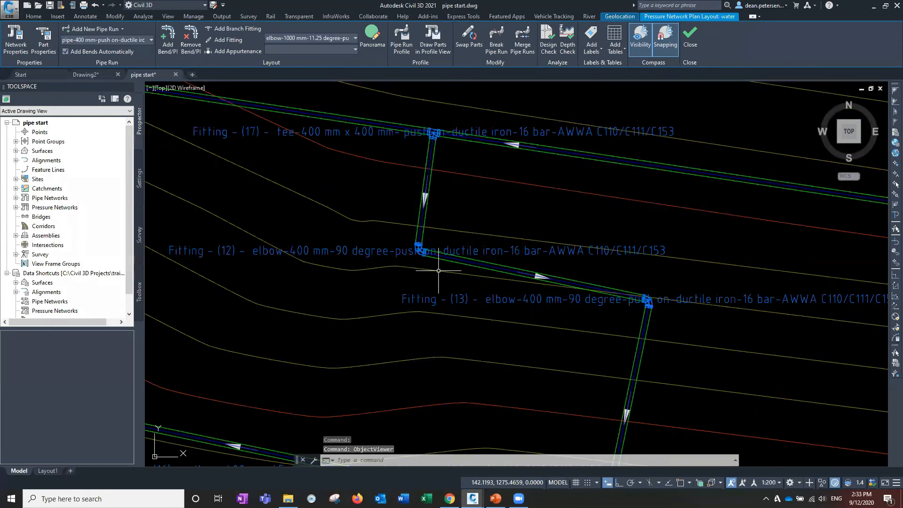
scroll(397, 258, down, 10)
middle_drag(879, 203, 418, 280)
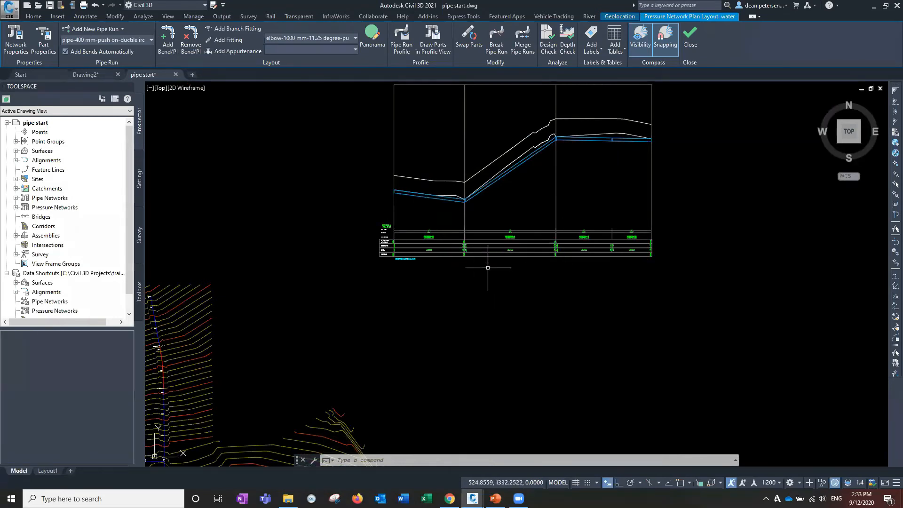
mouse_move(487, 268)
middle_down()
mouse_move(504, 288)
mouse_move(714, 203)
mouse_move(589, 253)
middle_up()
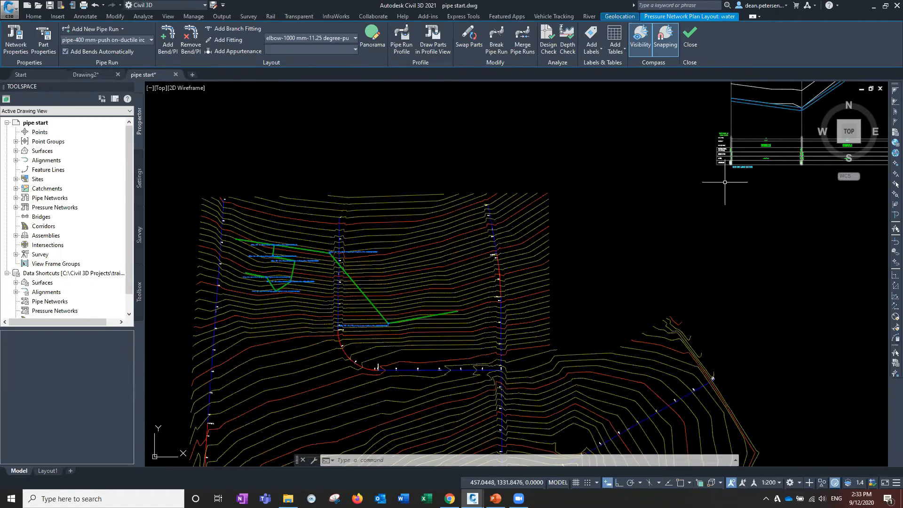
scroll(259, 293, up, 6)
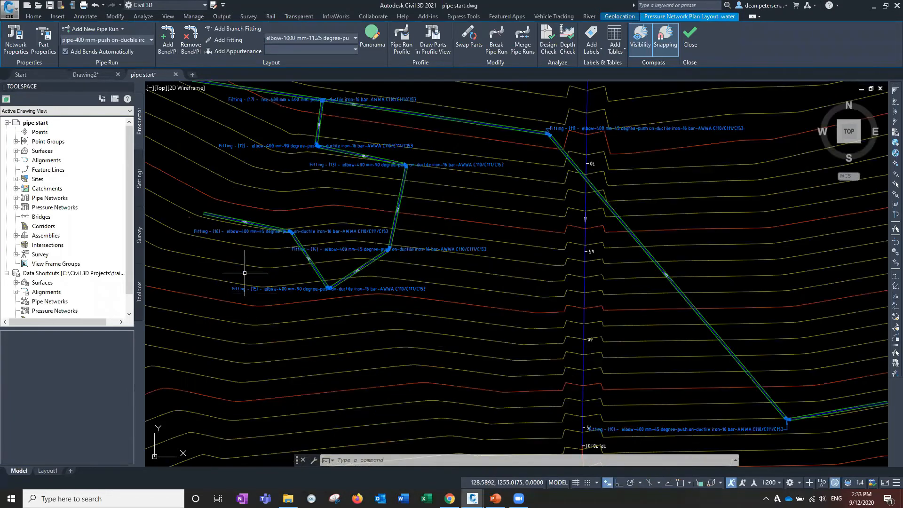
Step: Select the demo pipe run at the pipe between its first and second 90-degree elbows
scroll(283, 304, up, 1)
middle_drag(431, 182, 451, 387)
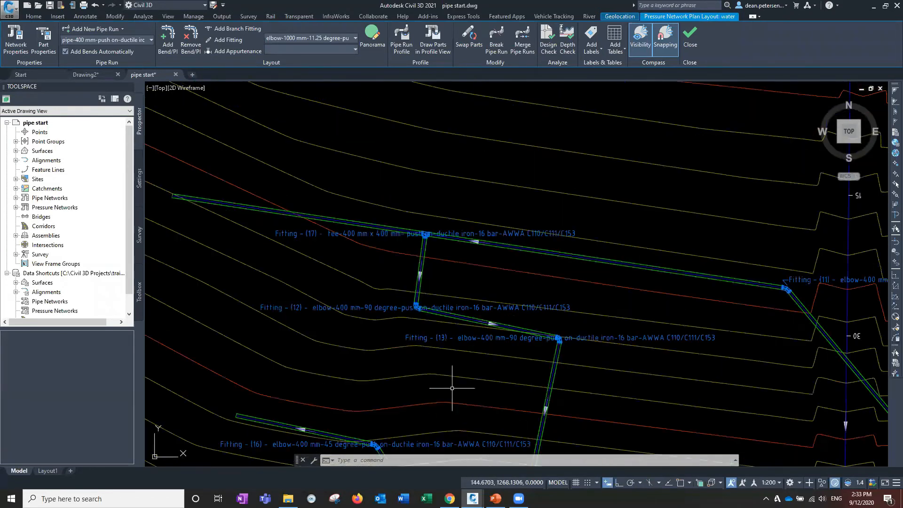
scroll(451, 328, up, 5)
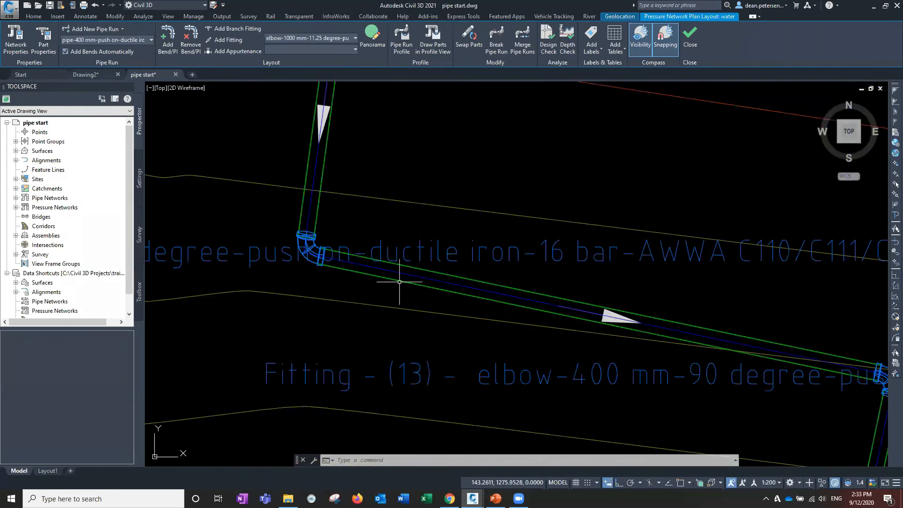
click(399, 281)
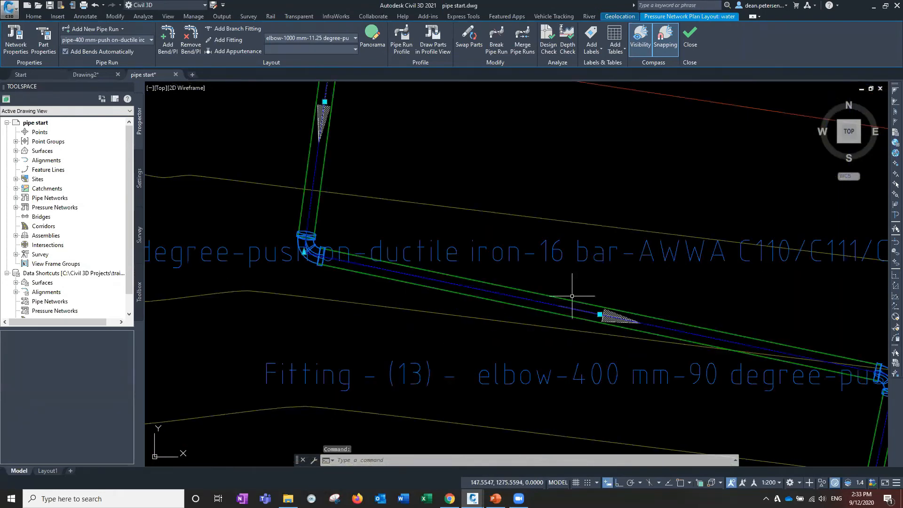
scroll(589, 311, down, 3)
middle_drag(590, 309, 427, 277)
scroll(621, 293, up, 6)
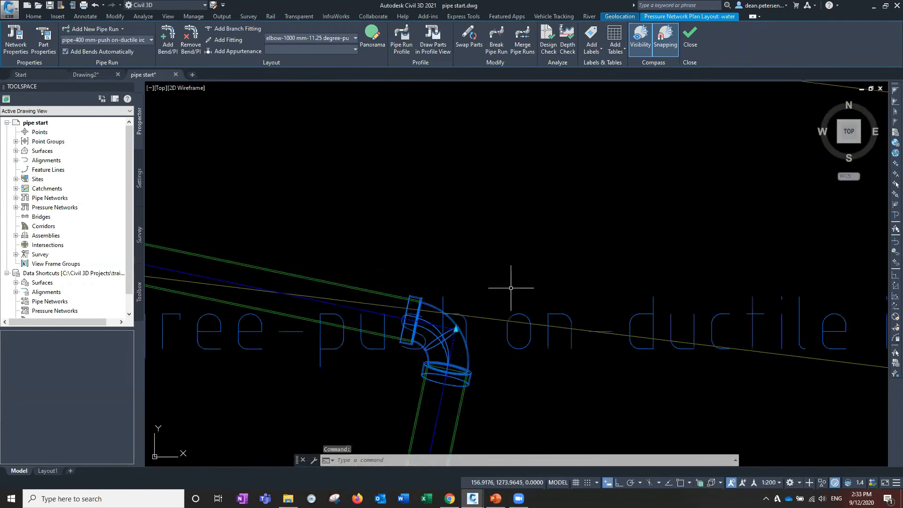
click(456, 328)
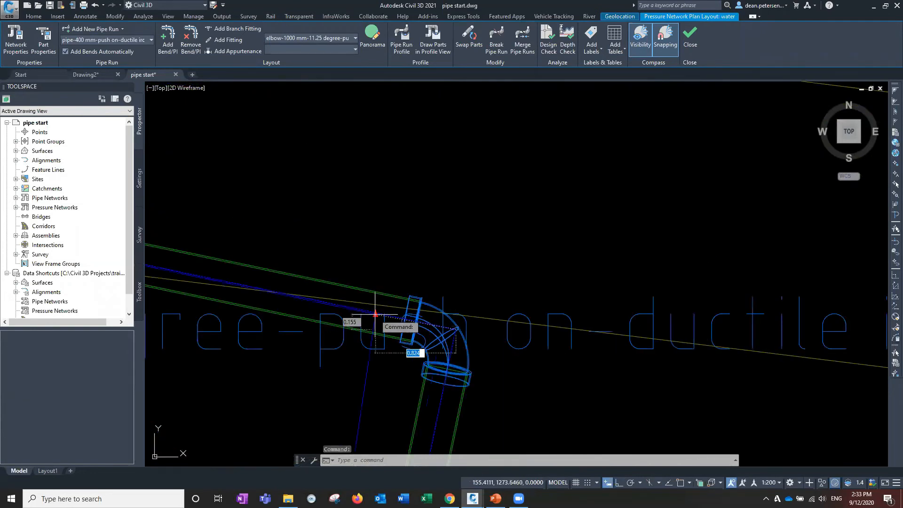
scroll(371, 313, down, 3)
middle_drag(364, 313, 639, 311)
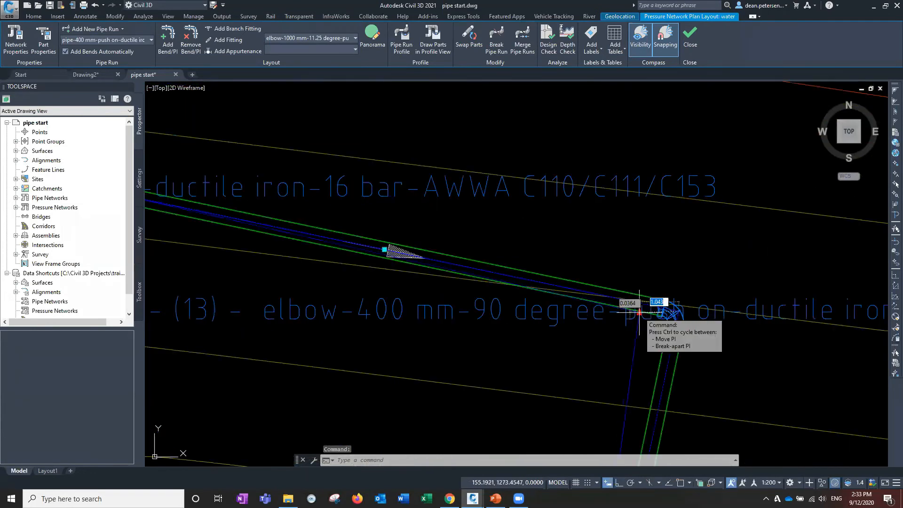
key(Escape)
Step: Examine in plan how the pipes seat in the sockets of the first 90-degree elbow and the tee
mouse_move(373, 333)
middle_down()
mouse_move(544, 356)
mouse_move(635, 384)
middle_up()
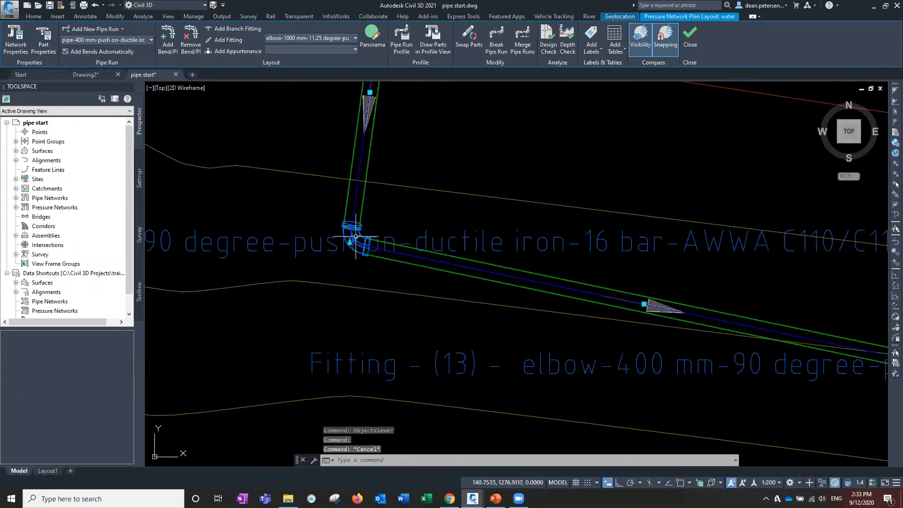
scroll(356, 236, up, 6)
middle_drag(389, 273, 306, 170)
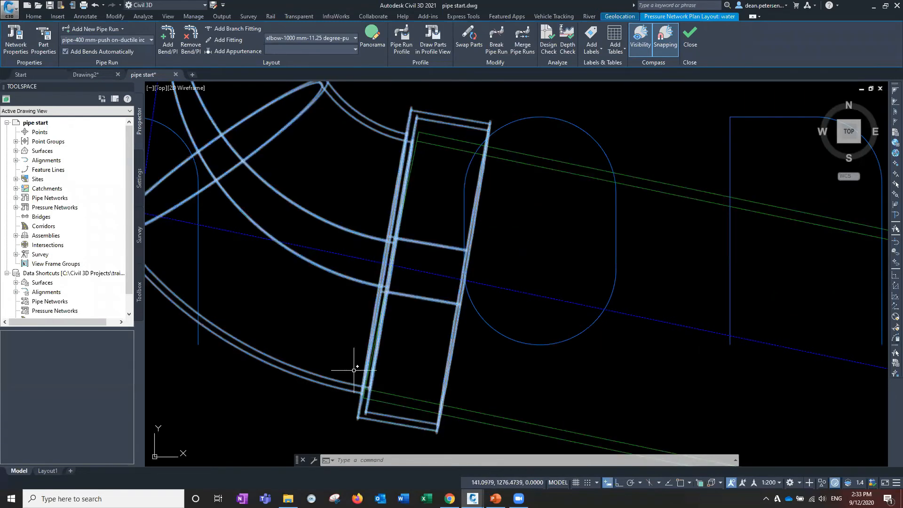
scroll(354, 370, down, 5)
scroll(322, 358, up, 10)
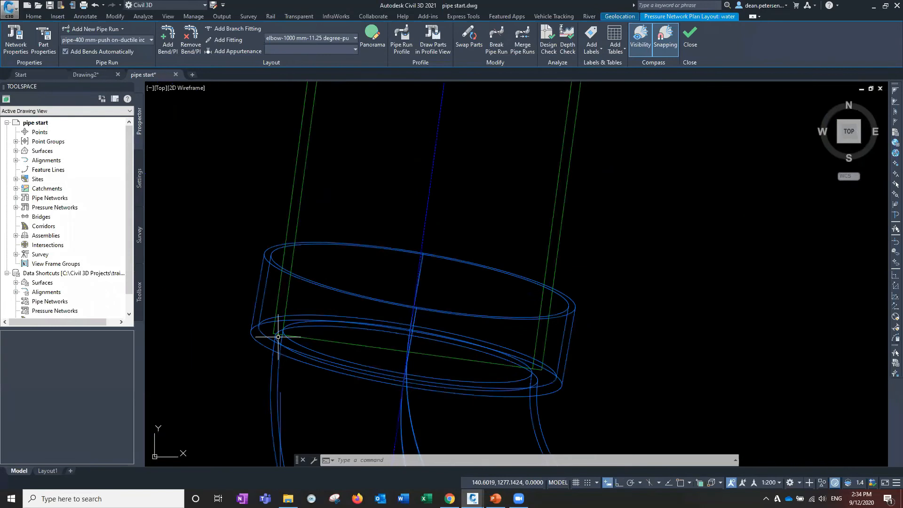
scroll(492, 328, down, 4)
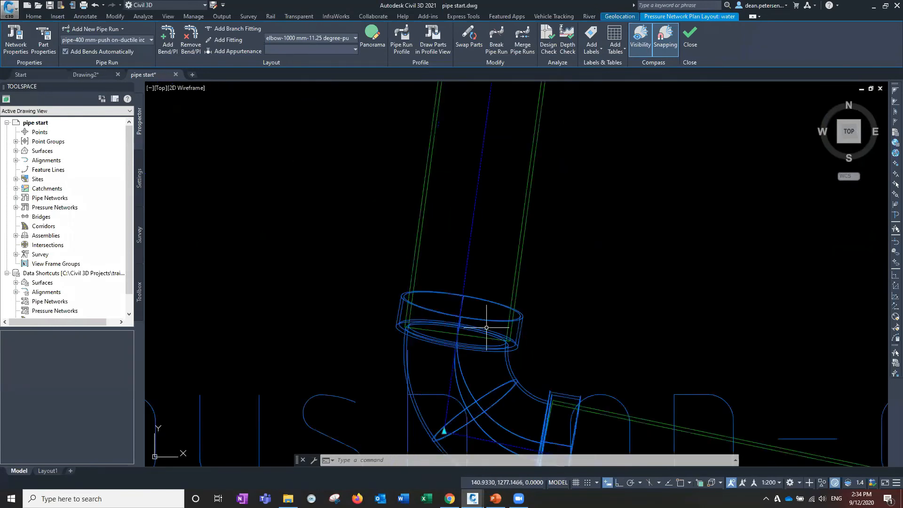
middle_drag(463, 243, 415, 272)
scroll(425, 207, down, 1)
middle_drag(425, 208, 413, 414)
scroll(435, 221, up, 4)
middle_drag(435, 221, 389, 393)
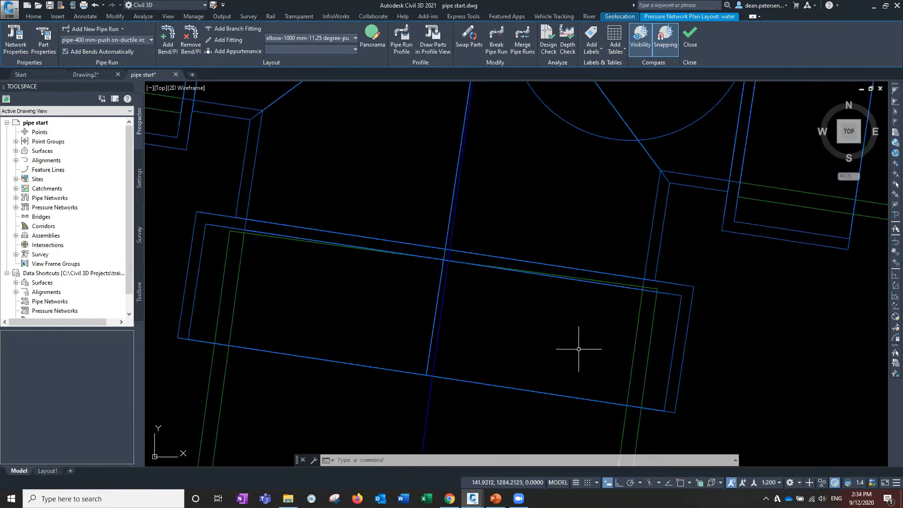
Step: Review the selected demo run's remaining bends in plan and inspect the joints of its last 45-degree elbow
scroll(578, 349, down, 5)
scroll(555, 368, down, 2)
middle_drag(554, 368, 477, 91)
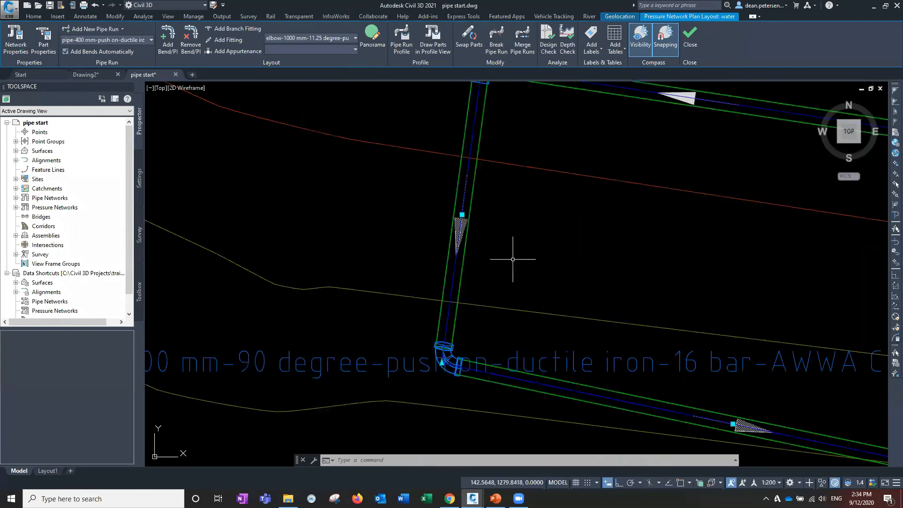
scroll(513, 259, down, 2)
middle_drag(512, 260, 298, 166)
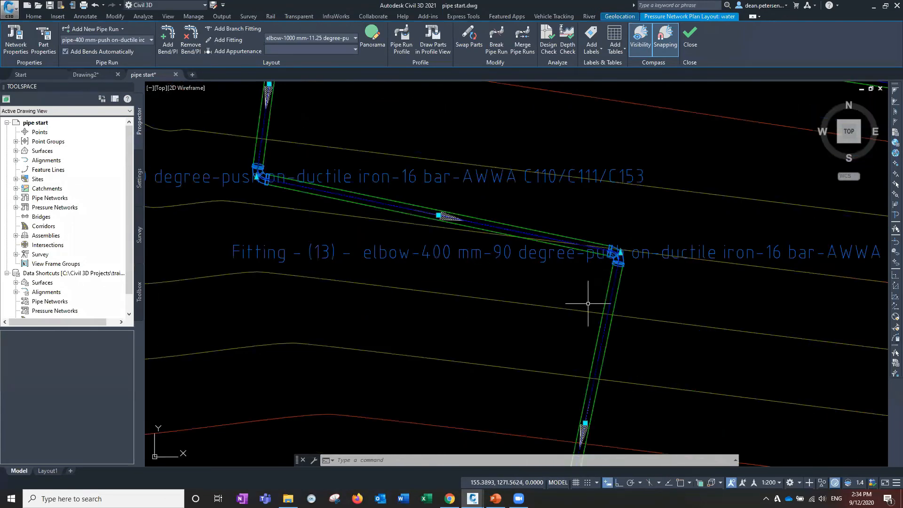
middle_drag(528, 343, 517, 193)
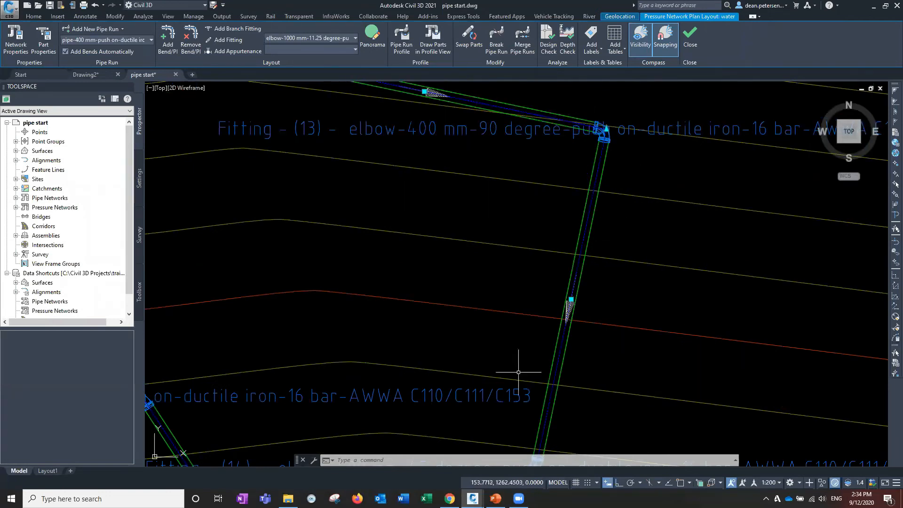
scroll(474, 328, down, 6)
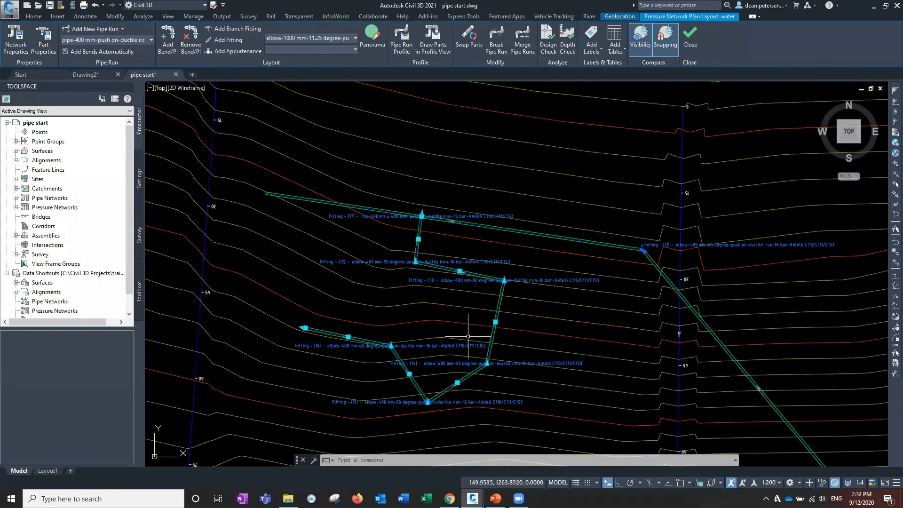
middle_drag(468, 337, 477, 266)
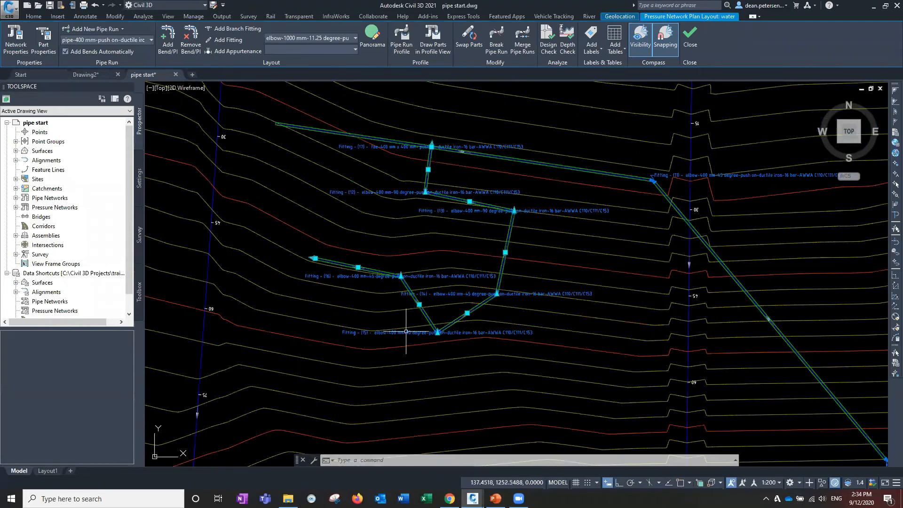
scroll(406, 331, up, 12)
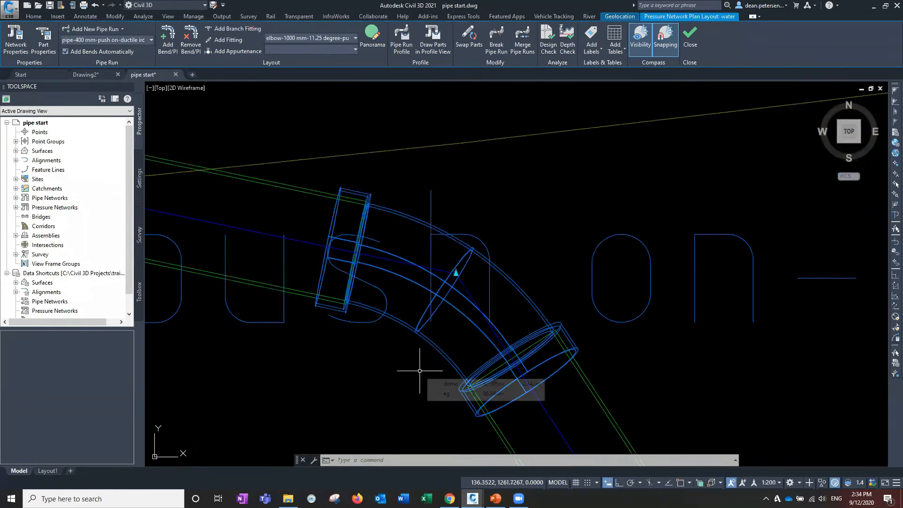
scroll(419, 371, down, 6)
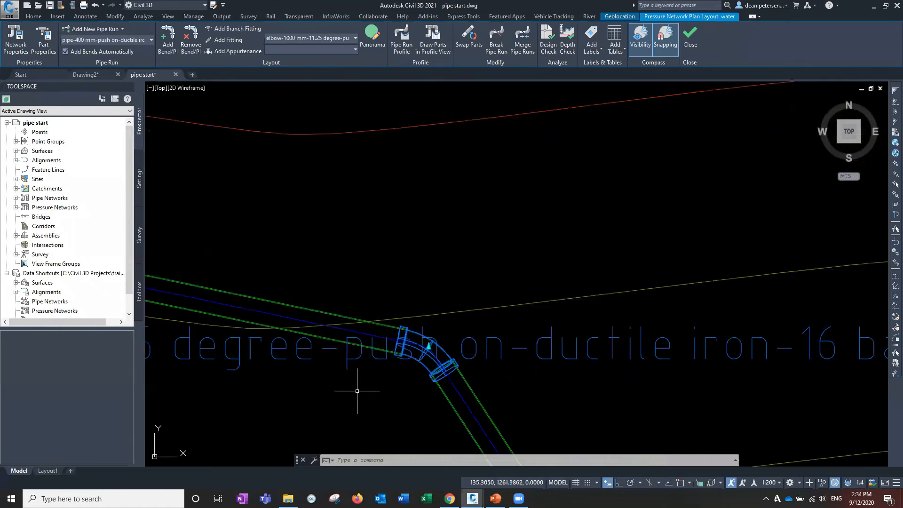
scroll(357, 391, down, 6)
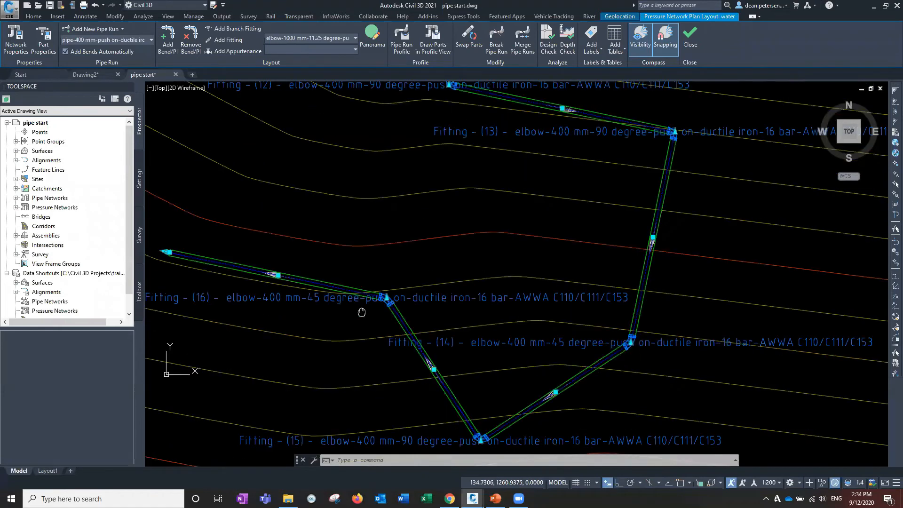
Step: Move the demo run's bend at the second 90-degree elbow, Fitting 13, southwest to a position that takes a 45-degree elbow
scroll(366, 304, up, 2)
middle_drag(366, 305, 282, 420)
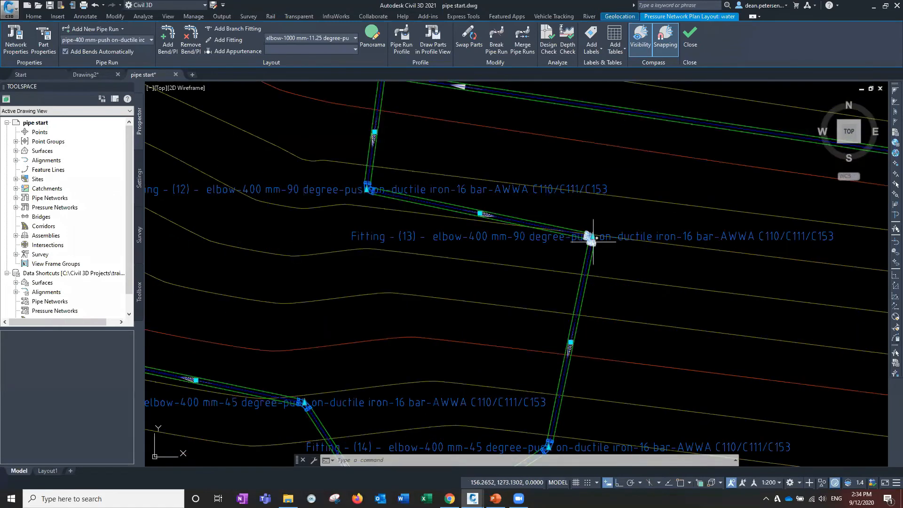
scroll(593, 242, up, 8)
click(586, 212)
scroll(489, 265, down, 5)
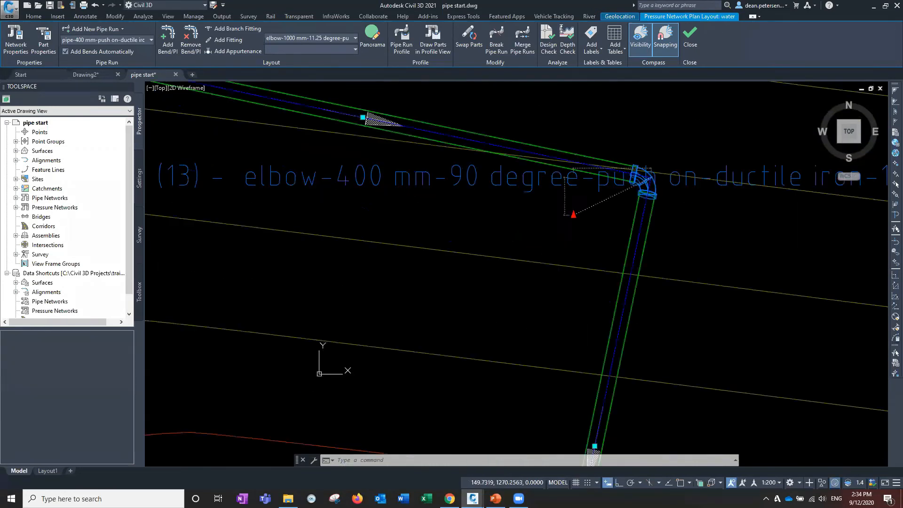
scroll(453, 249, down, 3)
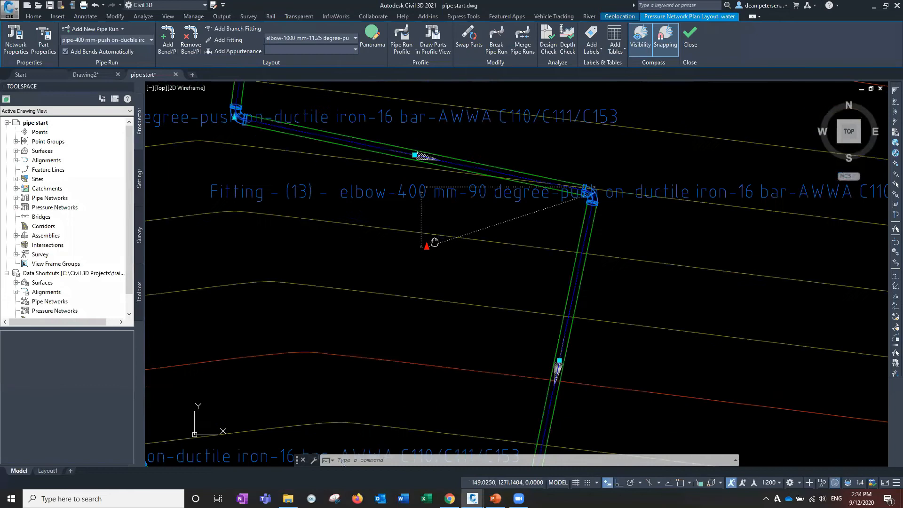
click(458, 248)
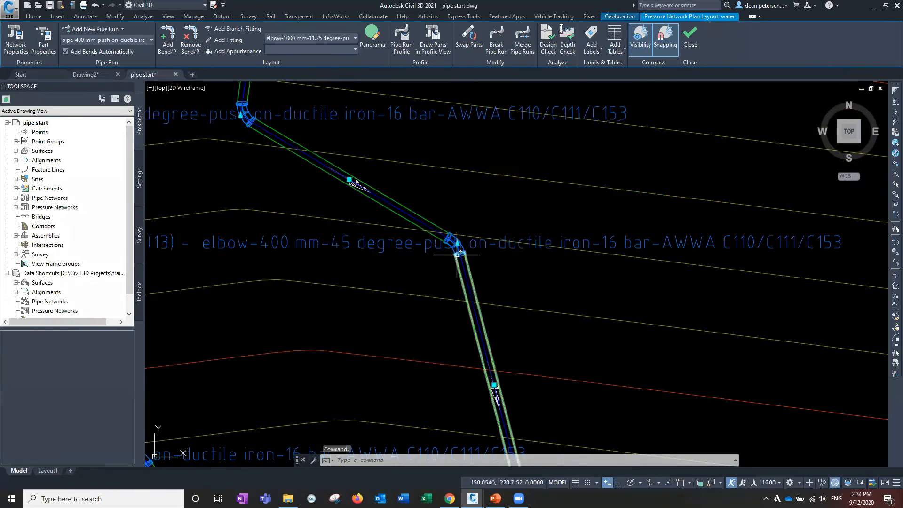
Step: Inspect both pipe joints of the new 45-degree elbow at Fitting 13 for pipe deflection in the sockets
scroll(377, 145, up, 5)
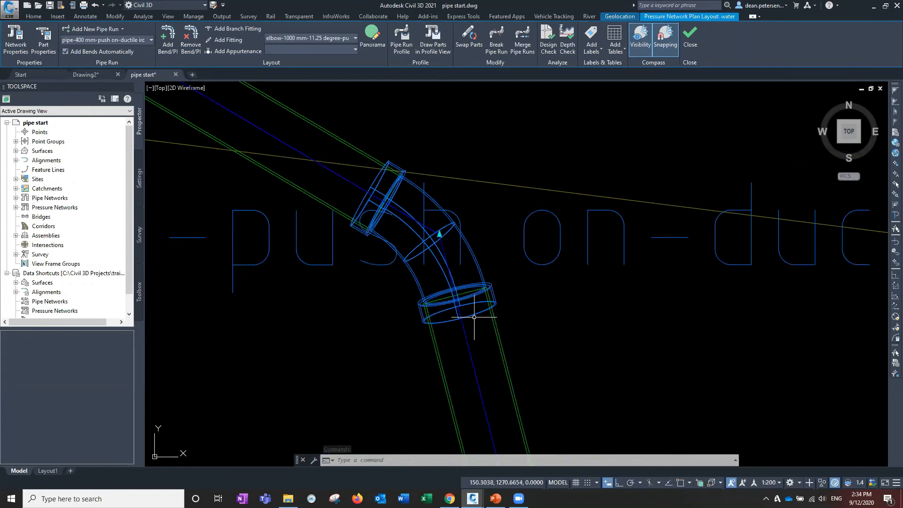
scroll(474, 303, up, 4)
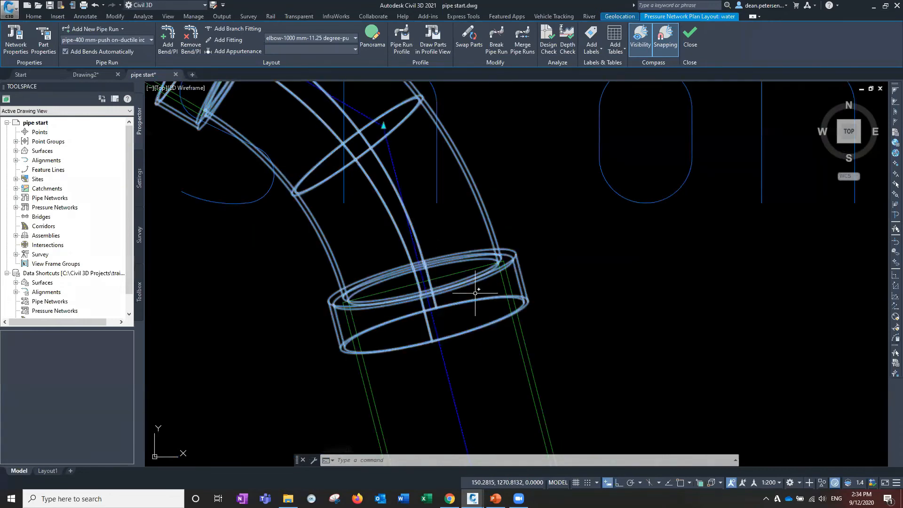
scroll(475, 292, up, 4)
middle_drag(383, 285, 607, 258)
scroll(439, 178, down, 3)
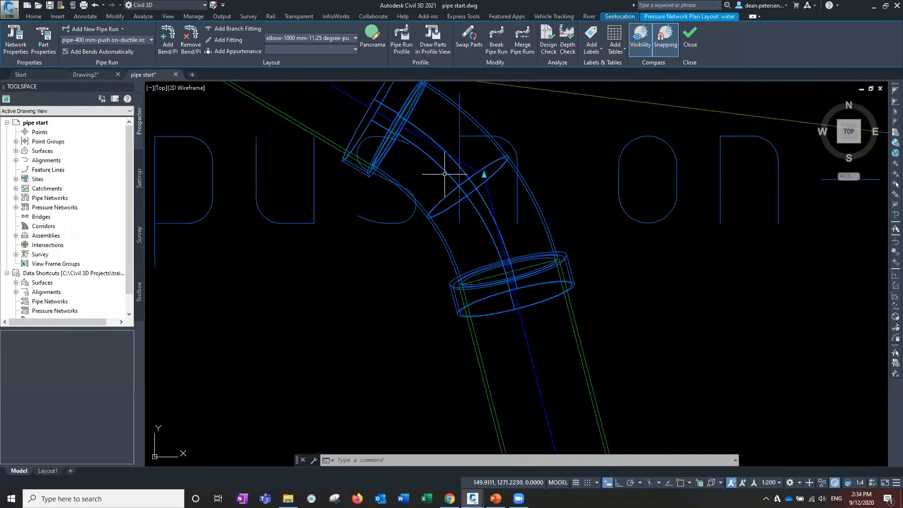
scroll(490, 282, up, 7)
scroll(490, 255, down, 2)
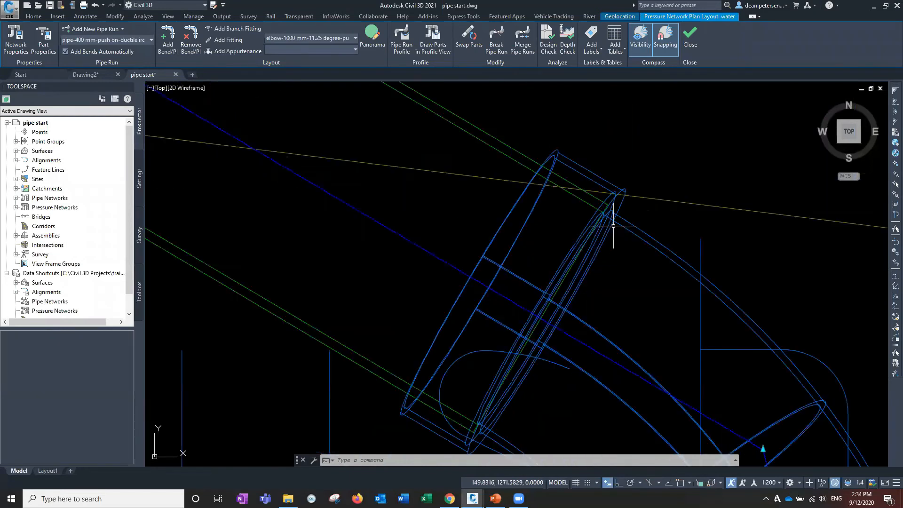
scroll(495, 345, down, 4)
scroll(576, 263, up, 4)
scroll(587, 312, down, 4)
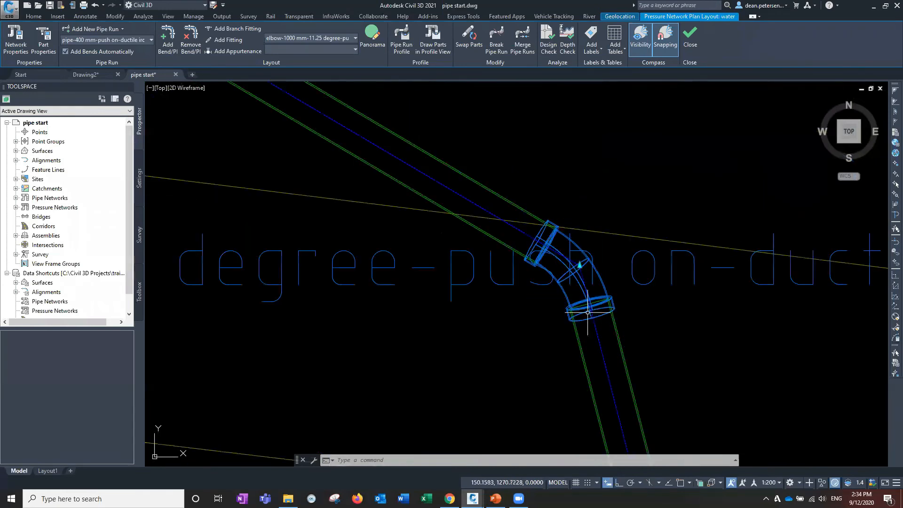
Step: Move the bend at the 45-degree elbow, Fitting 13, slightly northeast
scroll(522, 326, up, 2)
click(575, 296)
click(610, 276)
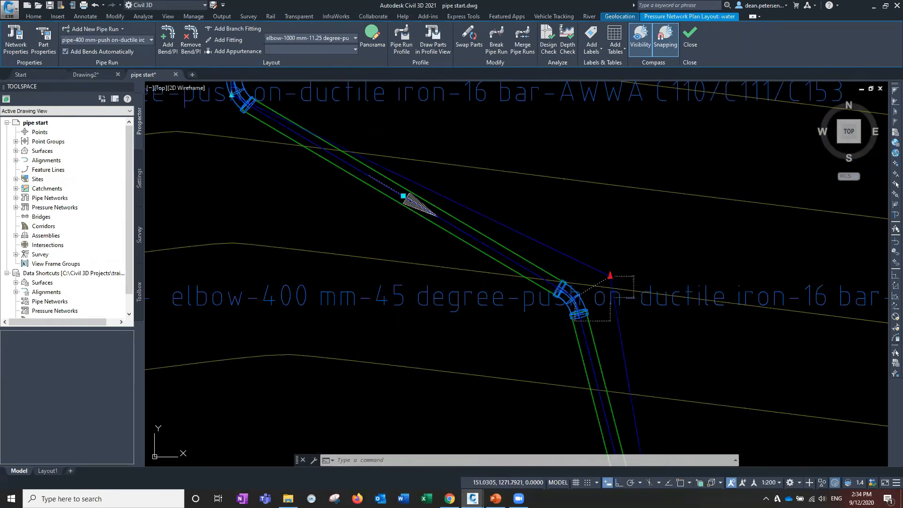
Step: Examine the pipe's deflection inside the moved elbow's socket and review the revised demo run within the whole site layout
scroll(602, 261, up, 6)
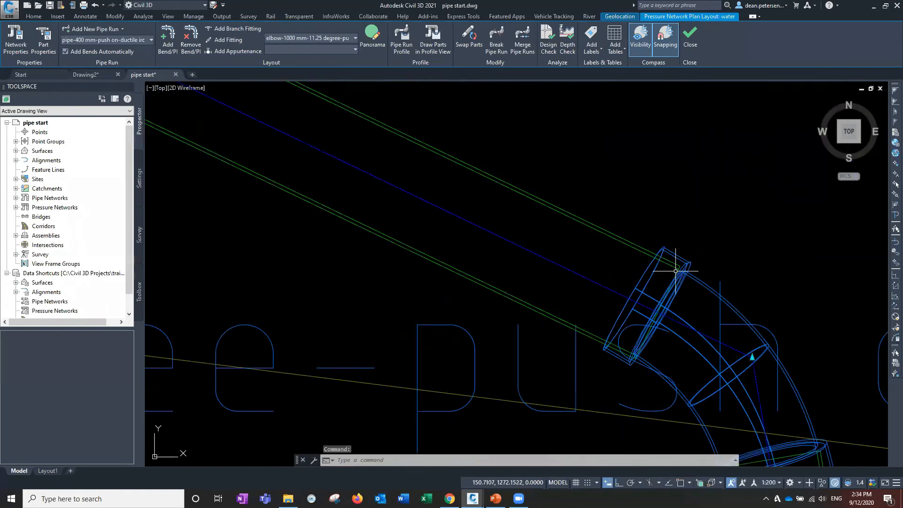
scroll(675, 271, up, 5)
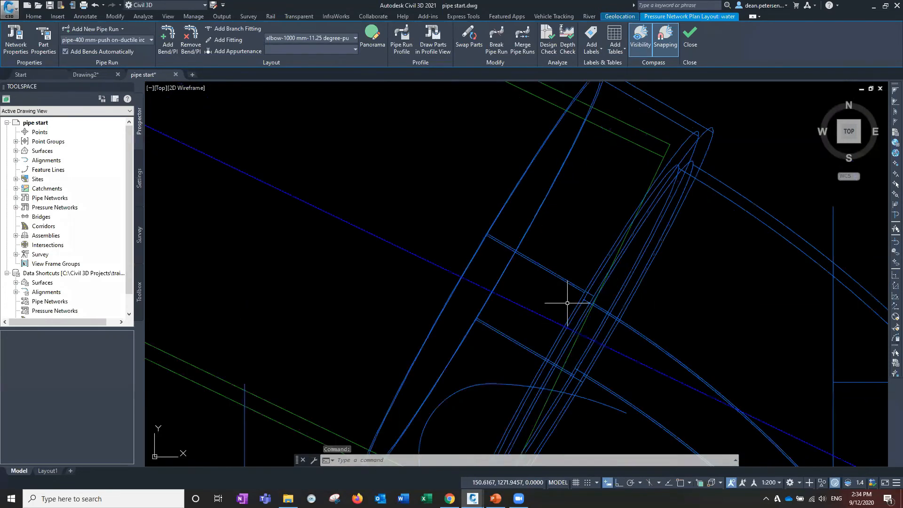
scroll(576, 337, down, 6)
scroll(580, 359, up, 4)
scroll(539, 369, down, 5)
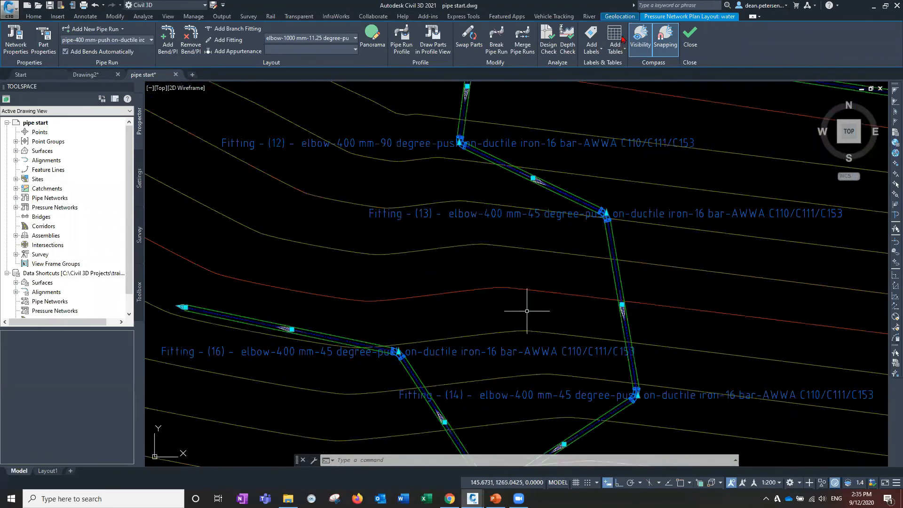
middle_drag(527, 311, 577, 243)
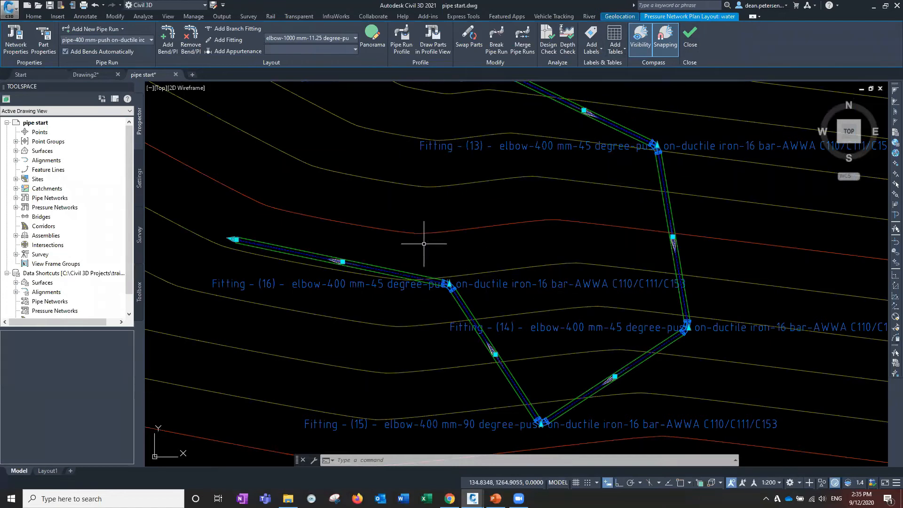
scroll(424, 244, down, 4)
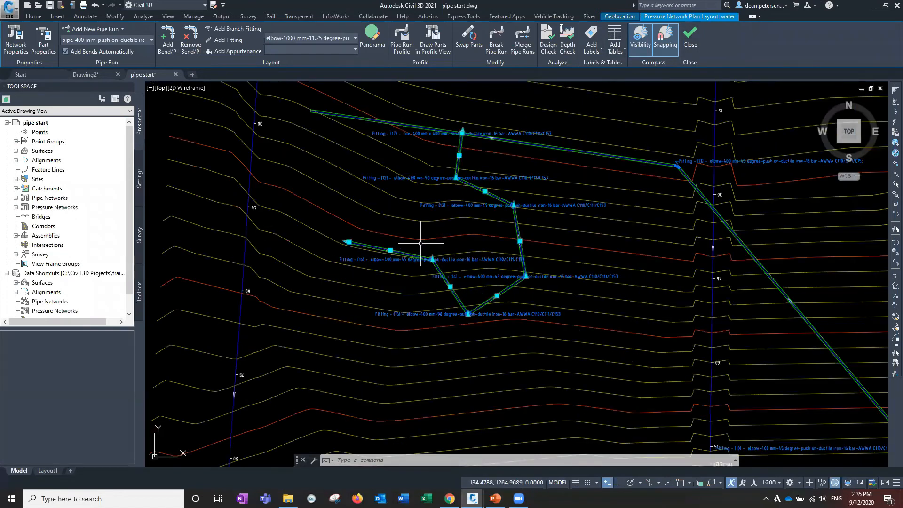
scroll(416, 252, down, 2)
scroll(411, 264, down, 4)
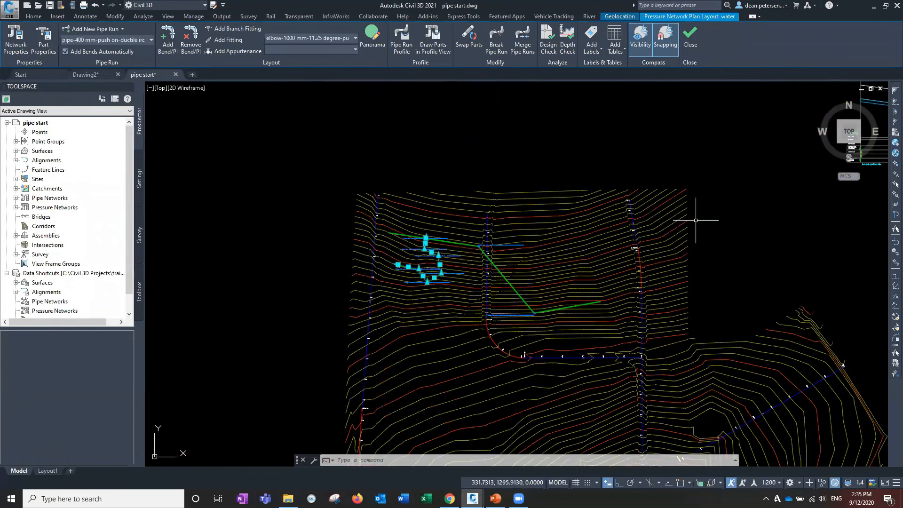
Step: Set the demo pipe run's profile to the Offset at Fitting style and have it drawn in a new profile view
middle_drag(626, 241, 581, 239)
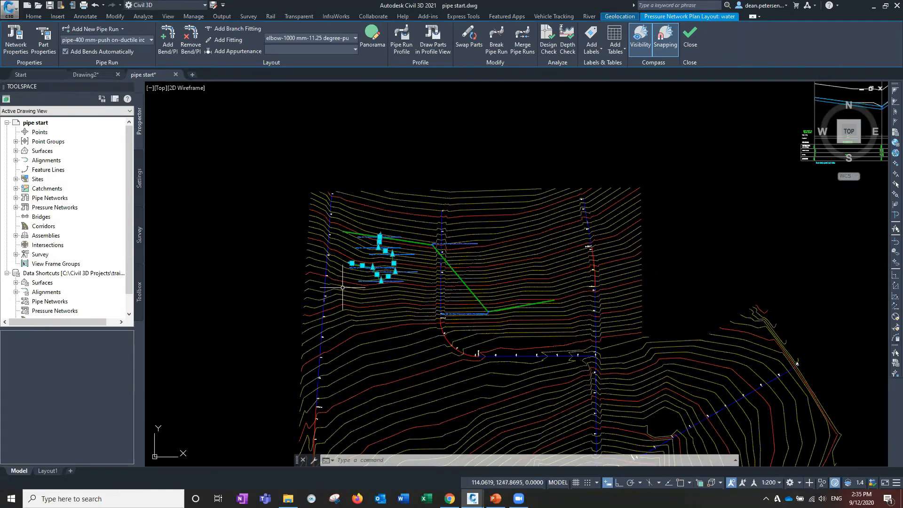
click(400, 36)
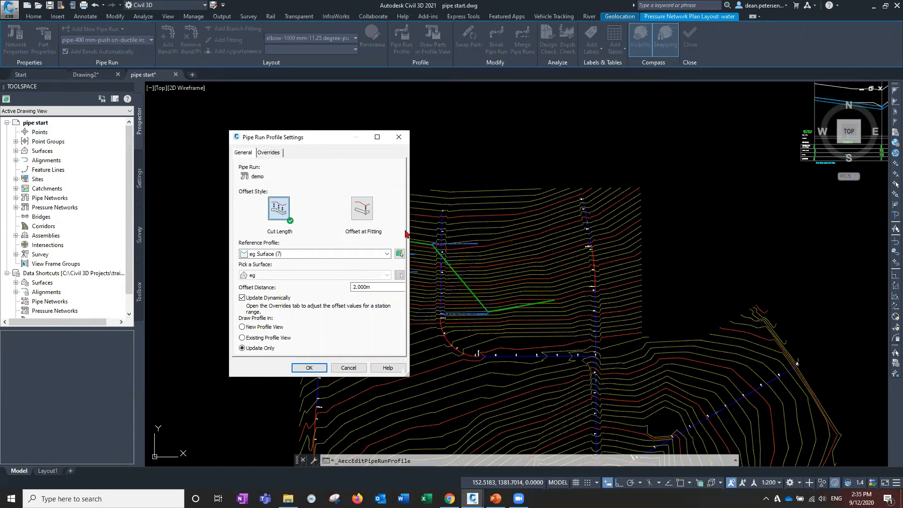
click(362, 209)
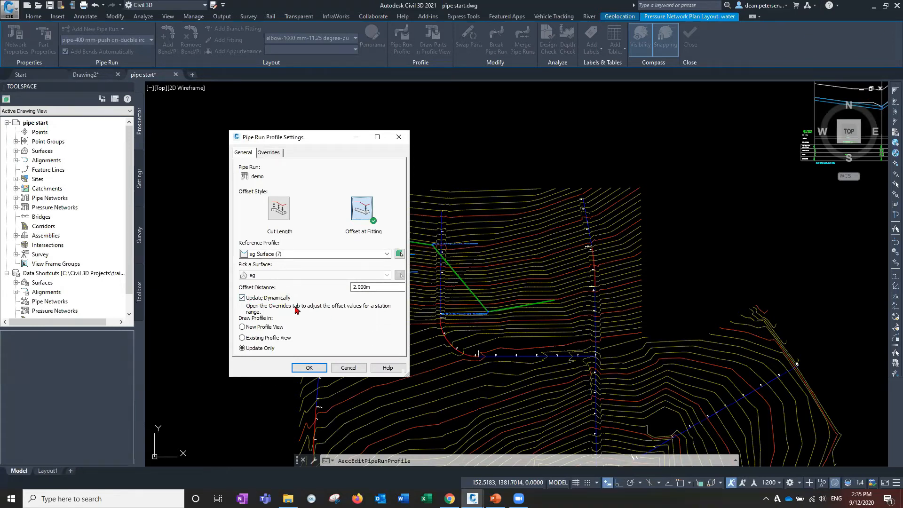
click(241, 327)
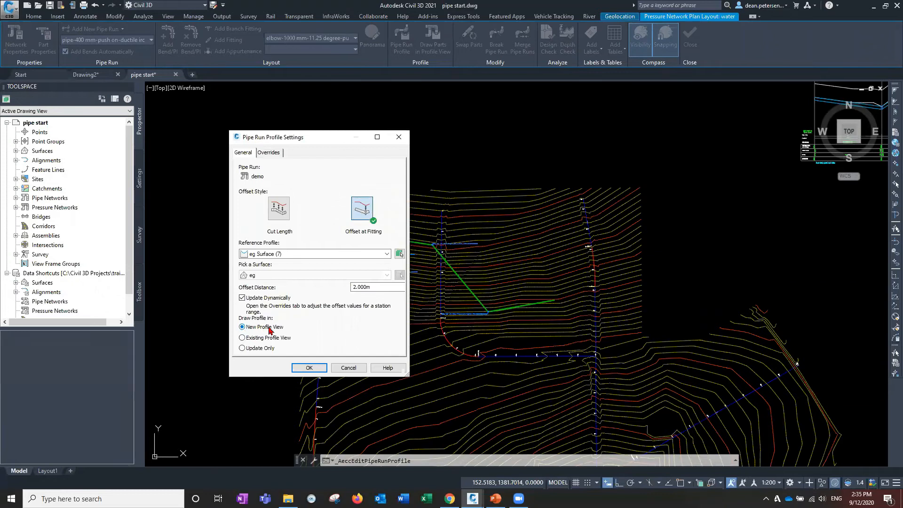
click(297, 367)
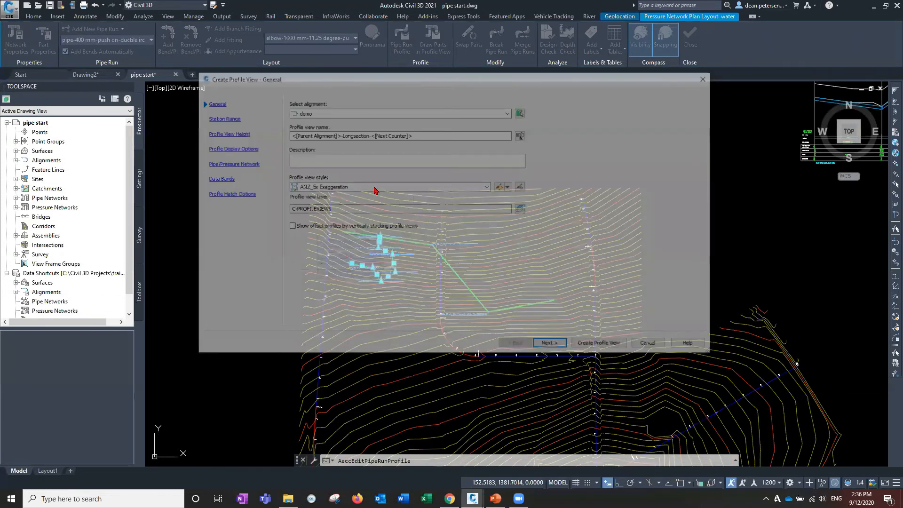
Step: Give the new profile view the ANZ_Pipe 5x Exaggeration style and accept its station range and height settings
click(375, 190)
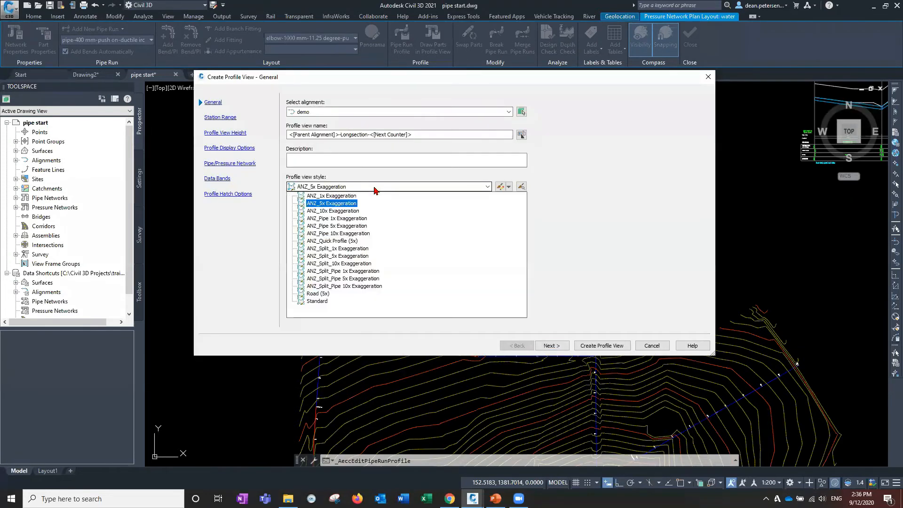
click(345, 226)
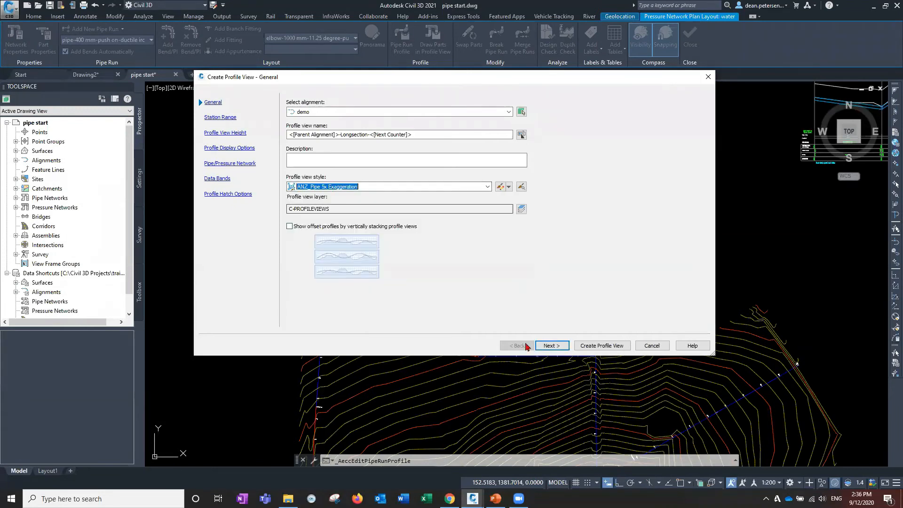
click(551, 345)
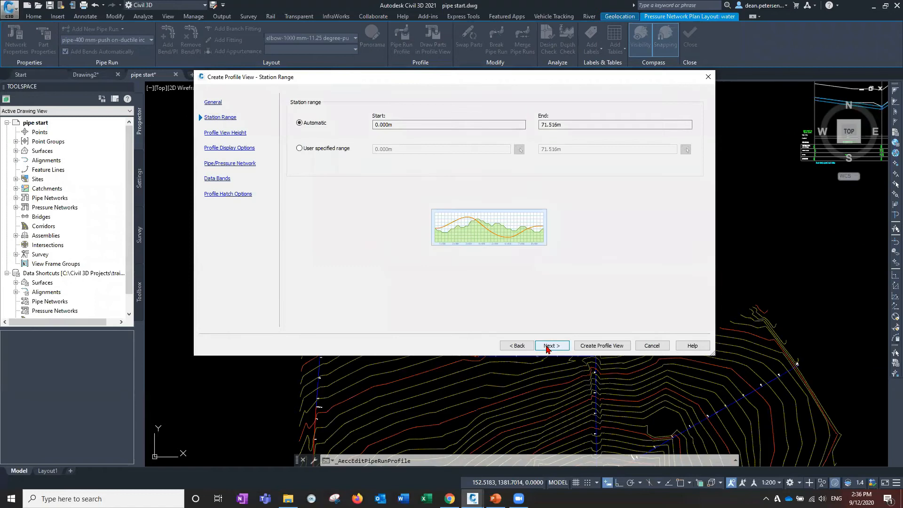
click(550, 345)
click(550, 345)
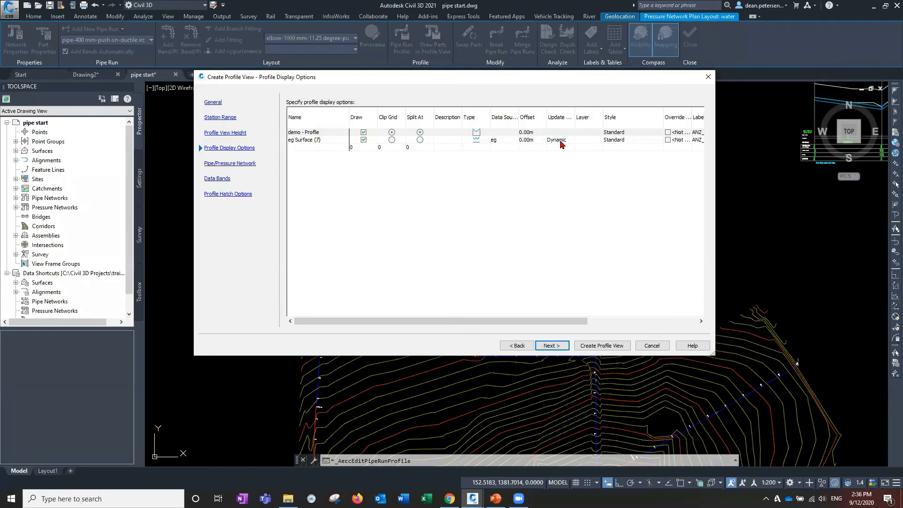
Step: Assign the ANZ_Surface Existing profile style to the eg Surface (7) profile
click(614, 141)
click(613, 142)
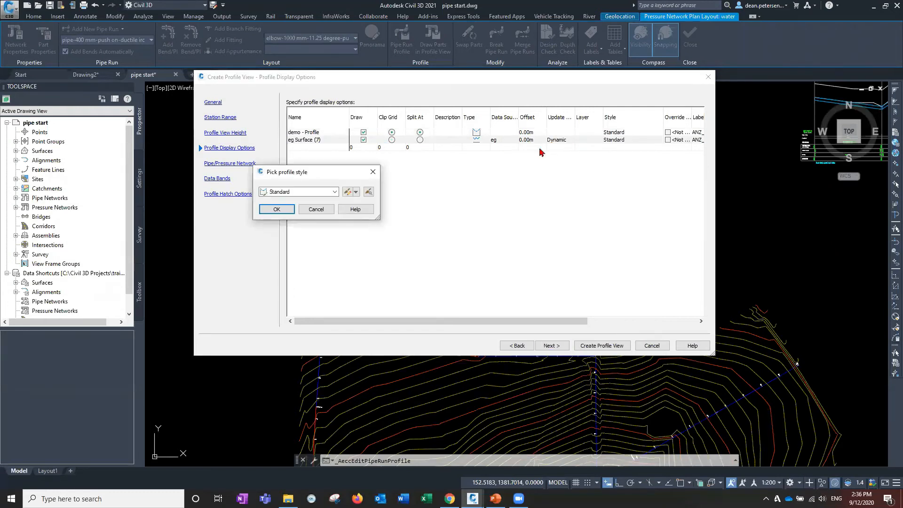
click(335, 192)
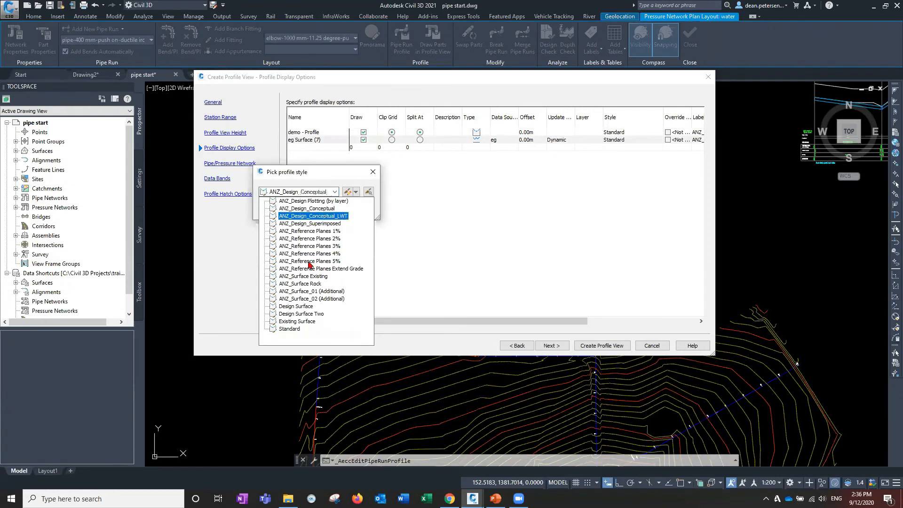
click(302, 276)
click(276, 212)
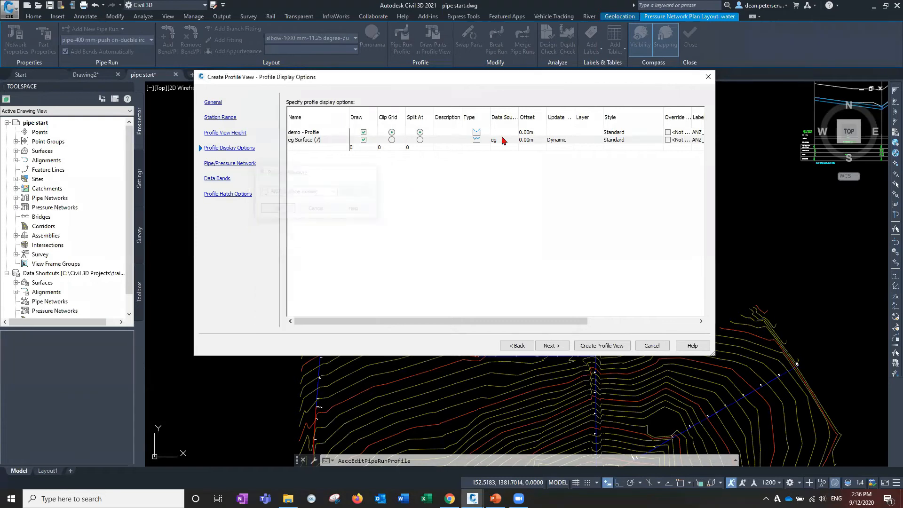
Step: Review the pressure network parts selected for drawing and choose A2K Pressure Band Set for the profile view's data bands
click(249, 165)
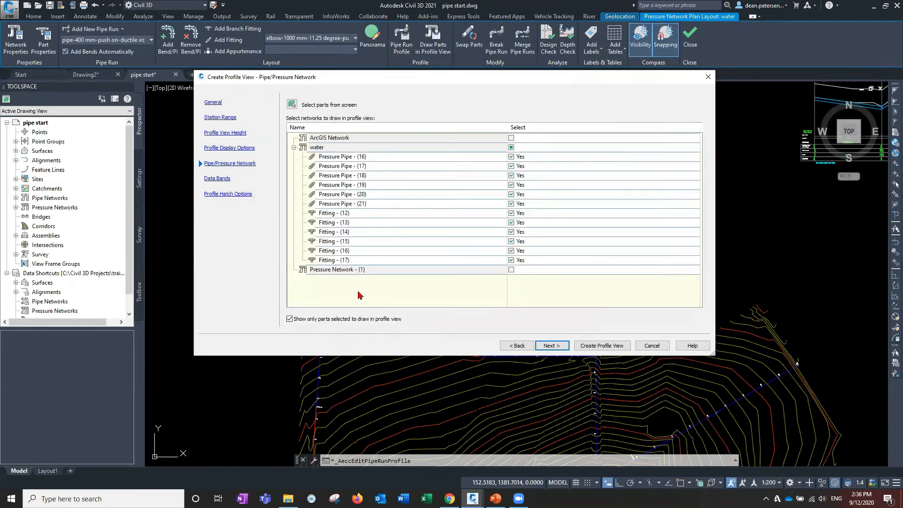
click(223, 181)
click(355, 112)
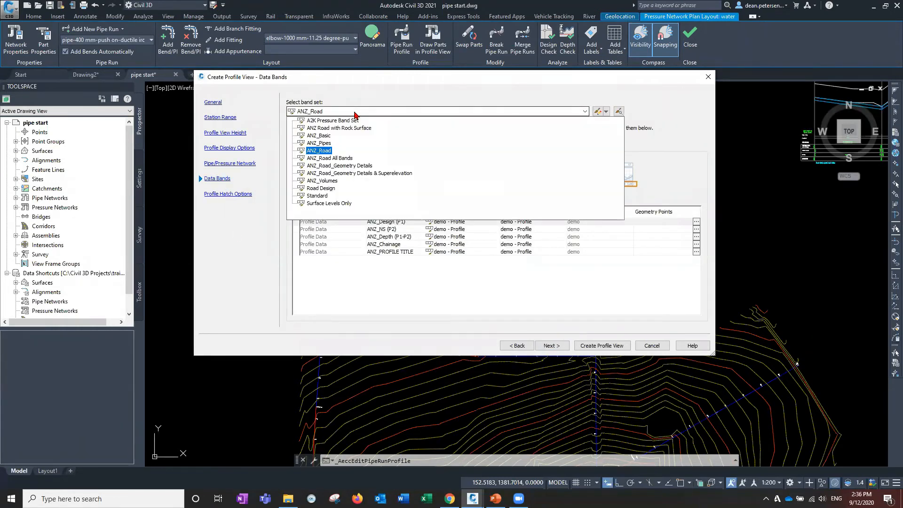
click(315, 122)
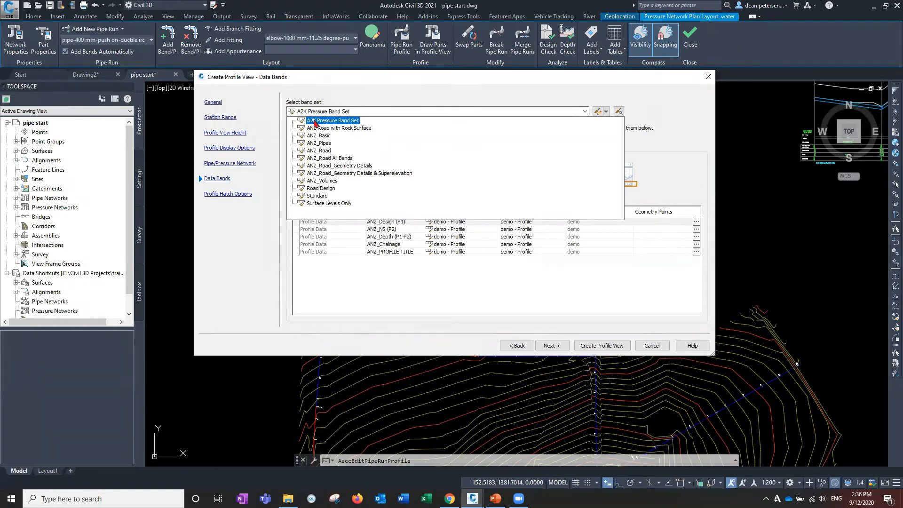
click(322, 122)
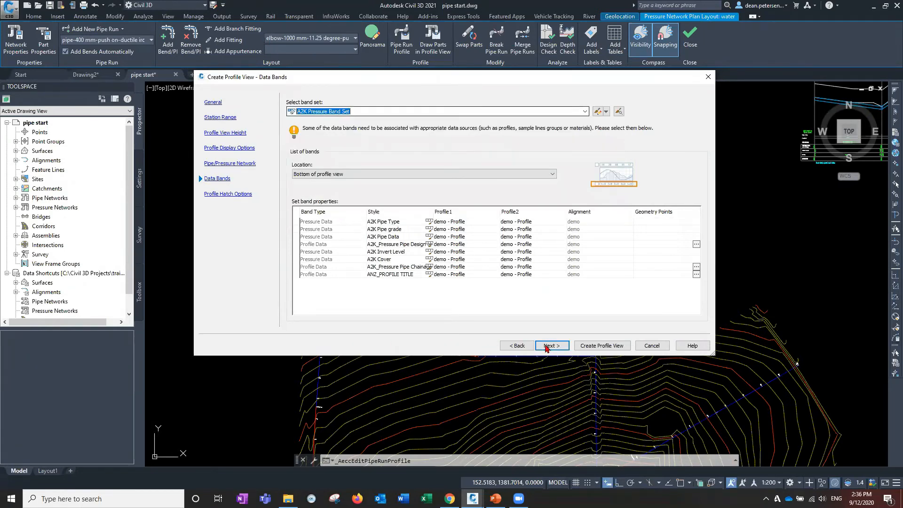
Step: Create the demo profile view and place it in the empty area east of the site, below the existing long section
click(583, 348)
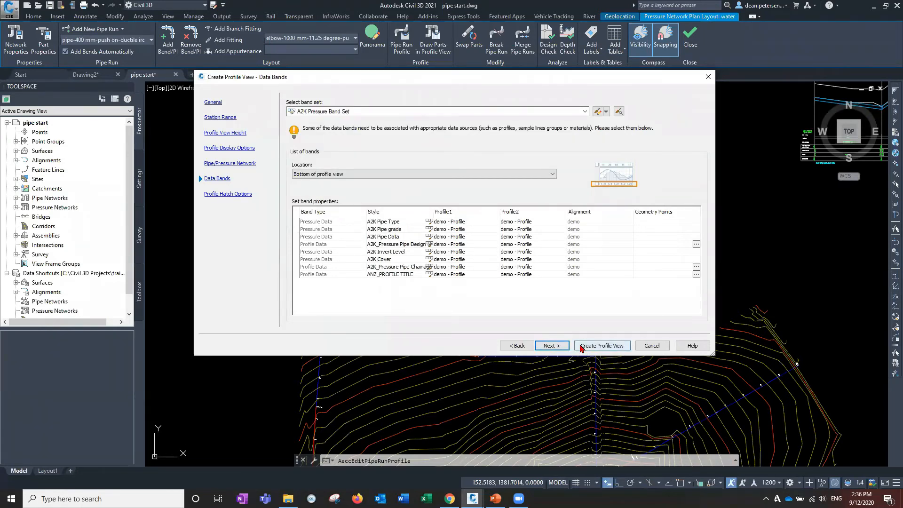
scroll(472, 277, down, 3)
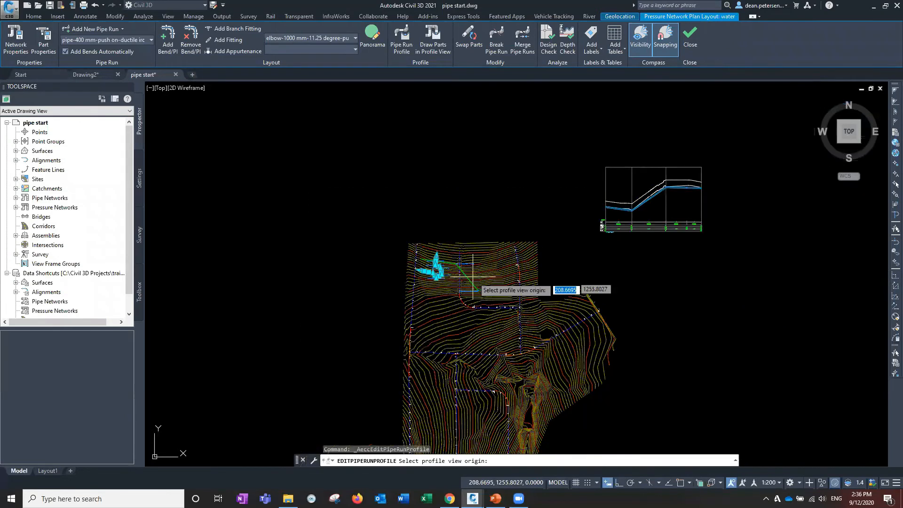
middle_drag(641, 320, 461, 261)
click(442, 258)
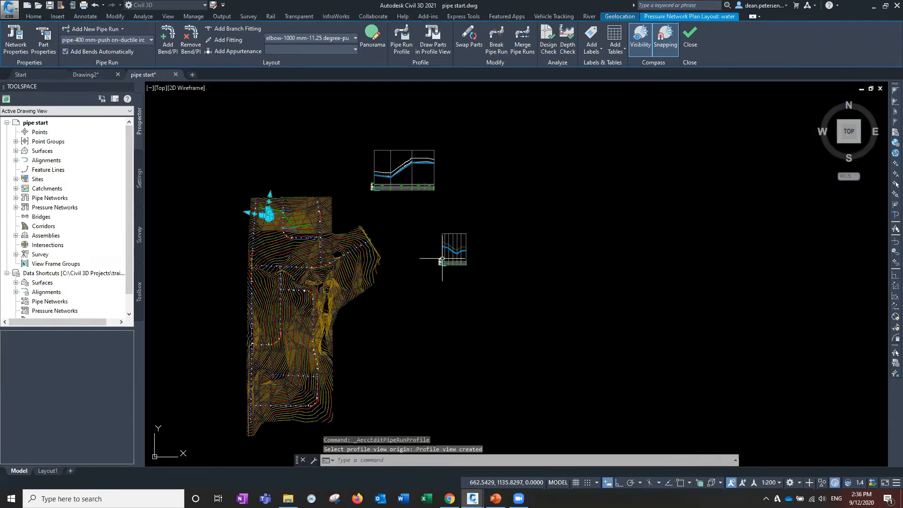
Step: Open the profile view properties of the new demo long section at its data band settings
scroll(454, 249, up, 9)
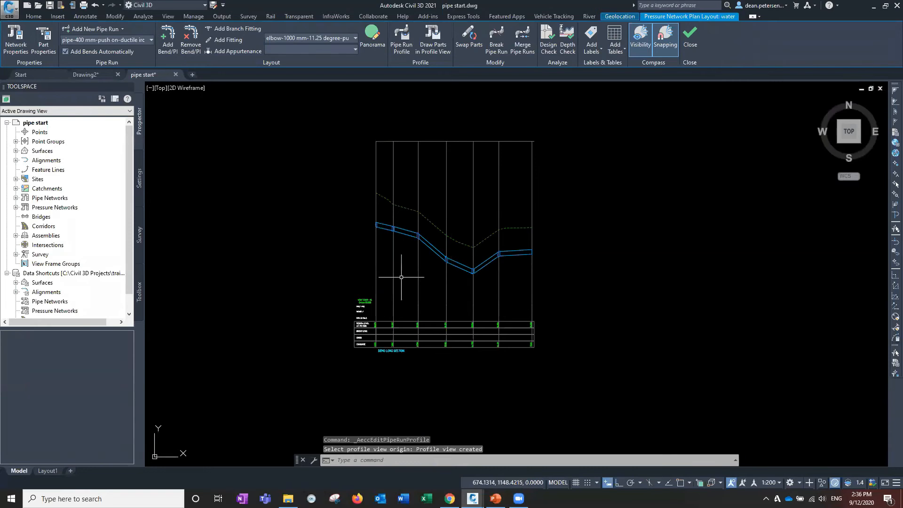
scroll(398, 341, up, 4)
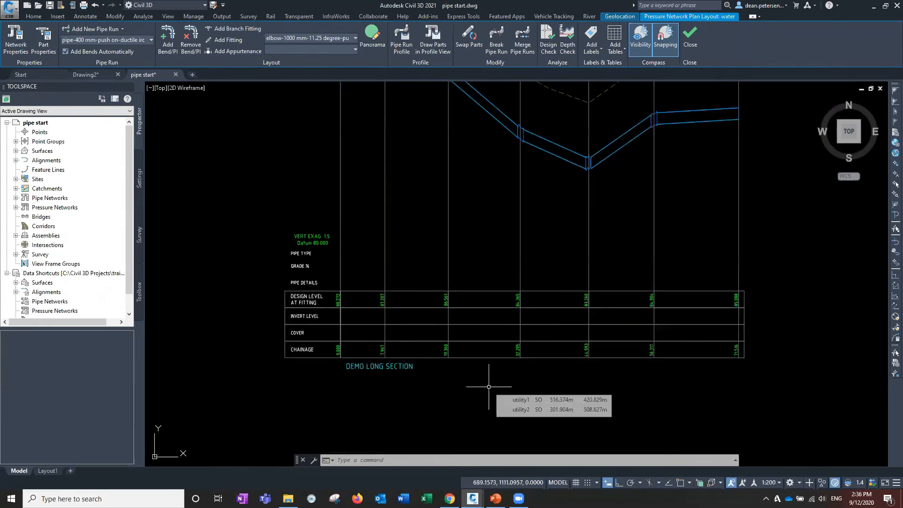
click(433, 323)
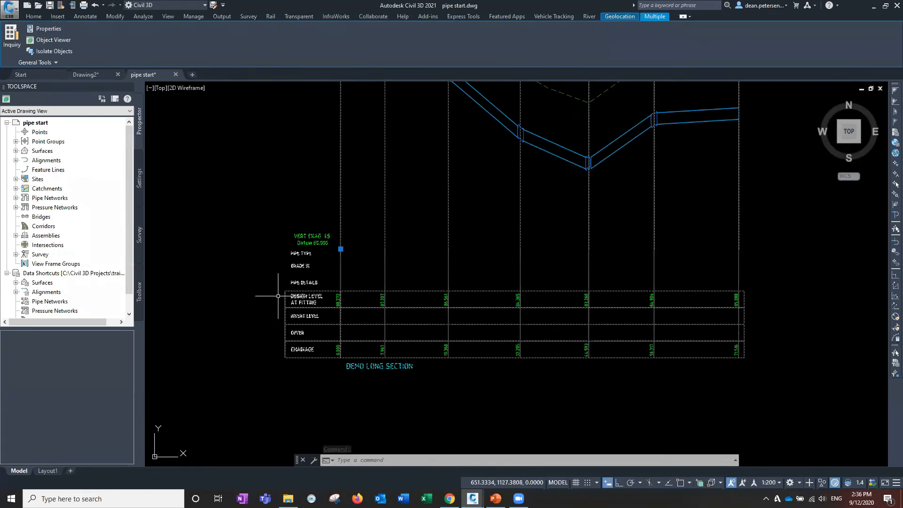
key(Escape)
key(Escape)
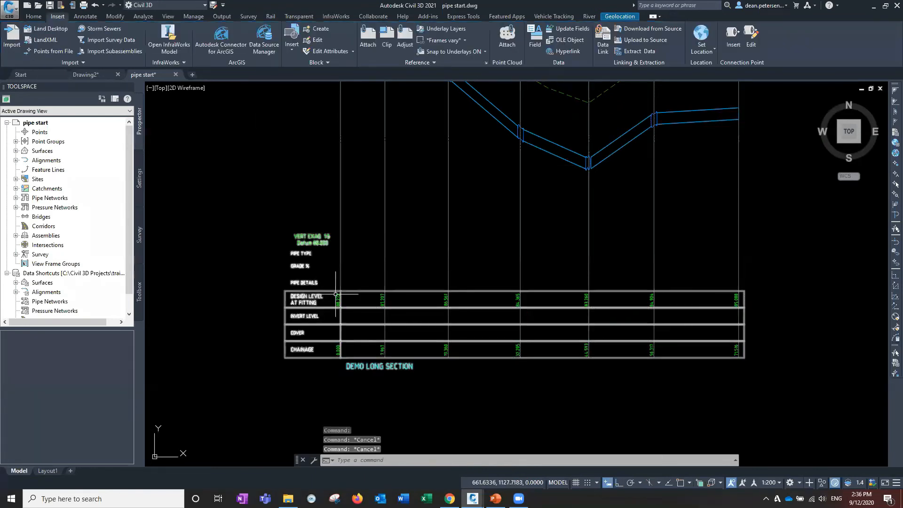
click(329, 291)
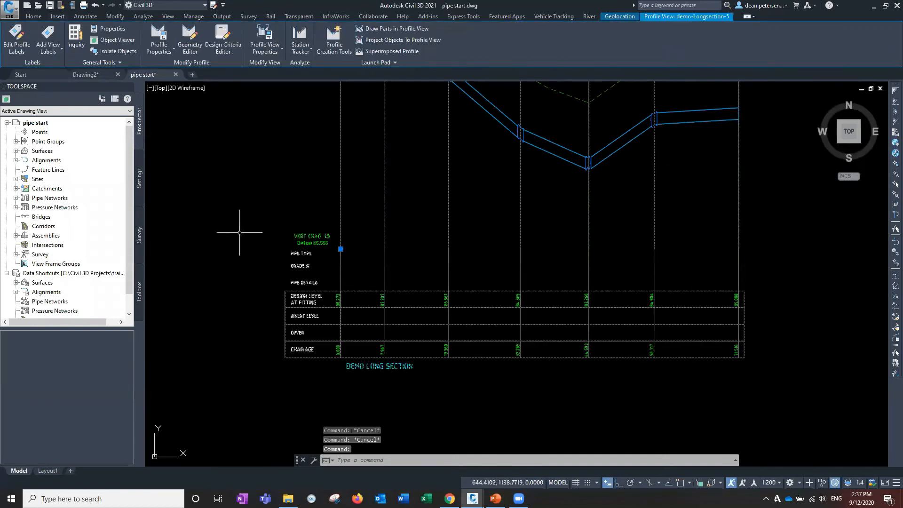
scroll(242, 238, down, 2)
middle_drag(241, 237, 312, 268)
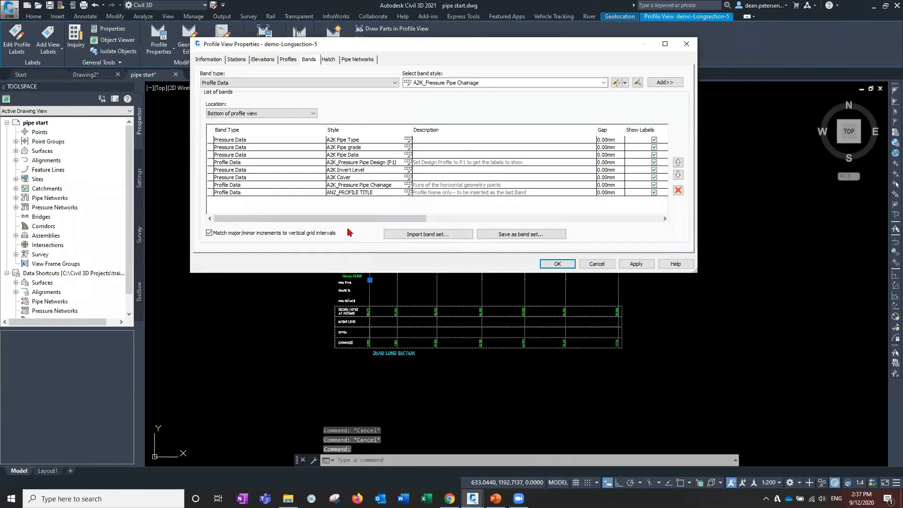
Step: Set the data source to the water network for the A2K Pipe Type, A2K Pipe grade and A2K Pipe Data bands
drag(347, 222, 638, 221)
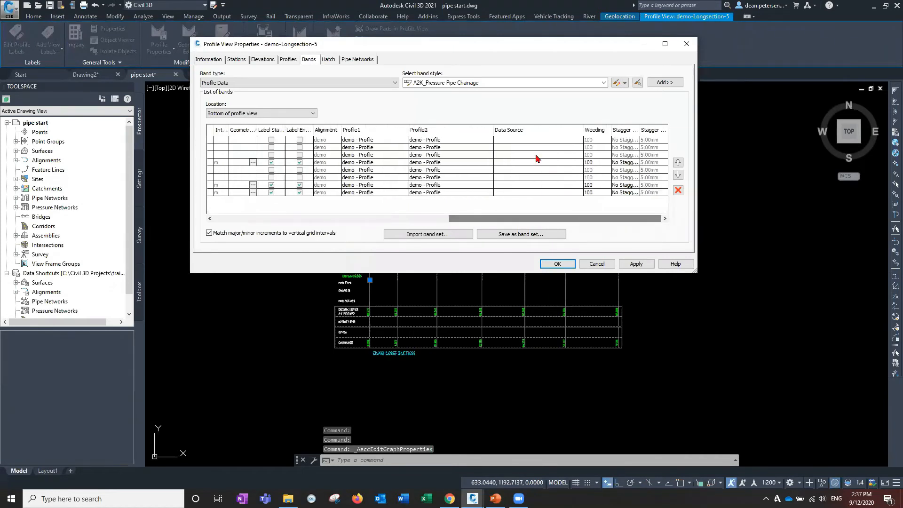
click(533, 140)
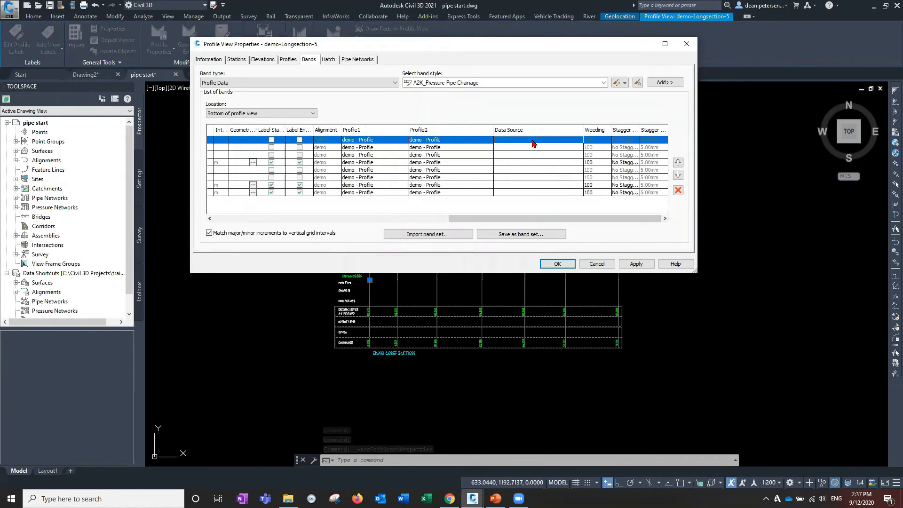
click(533, 141)
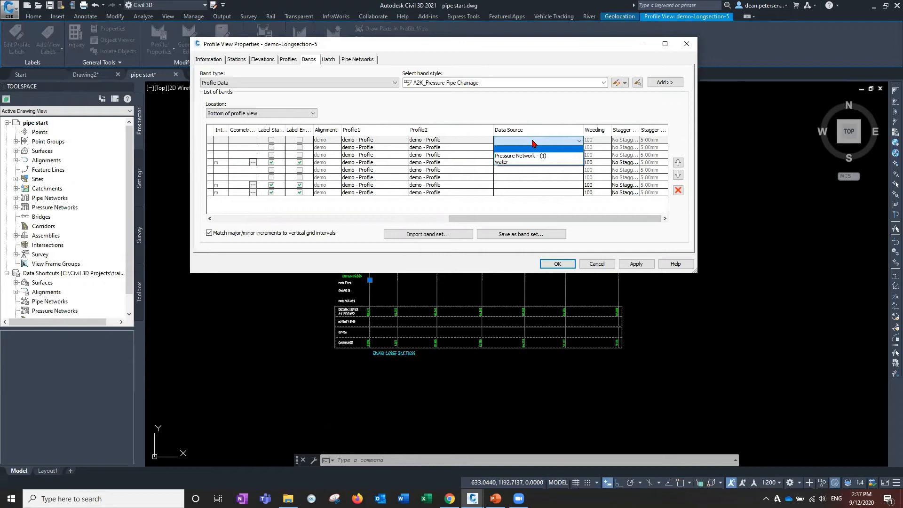
click(501, 163)
click(502, 148)
click(502, 147)
click(502, 169)
click(503, 155)
click(503, 155)
click(502, 178)
Step: Set the data source to water for the A2K Invert Level and A2K Cover bands and apply the band settings
click(501, 163)
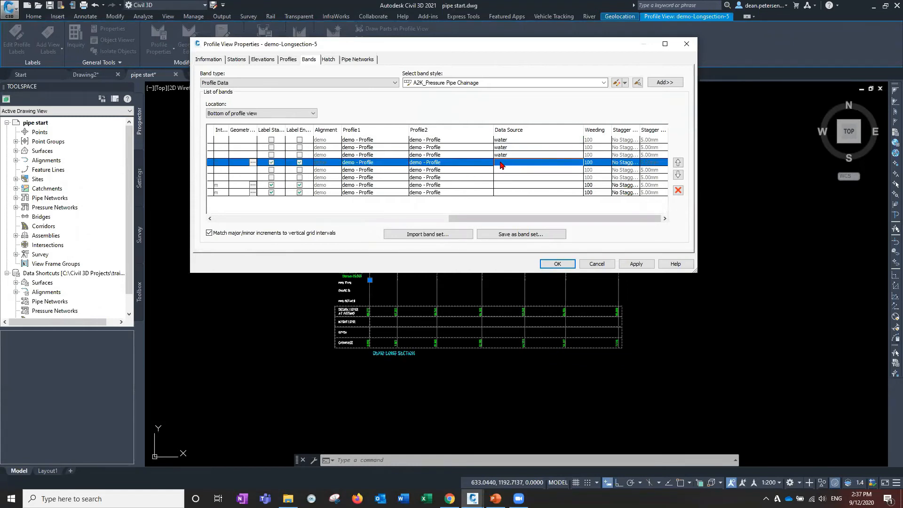
click(502, 171)
click(502, 171)
click(503, 193)
click(504, 178)
click(504, 178)
click(502, 193)
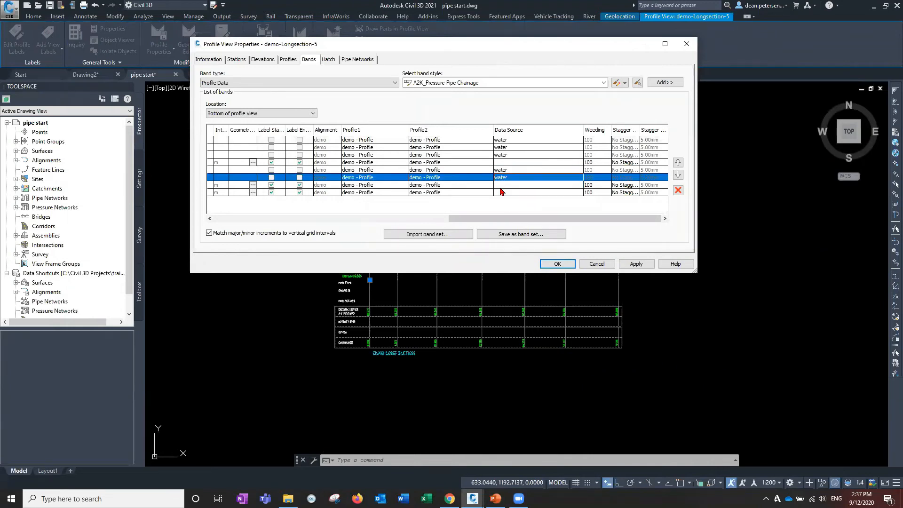
click(501, 187)
click(501, 193)
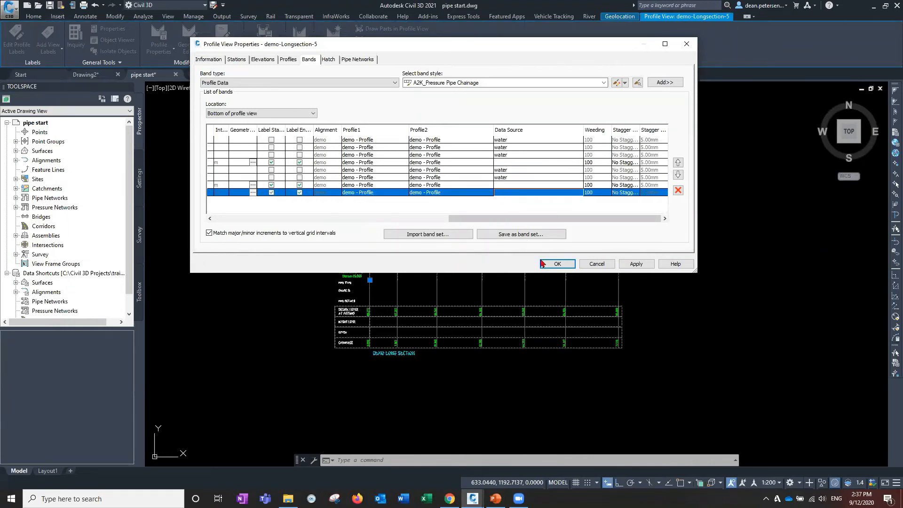
key(Return)
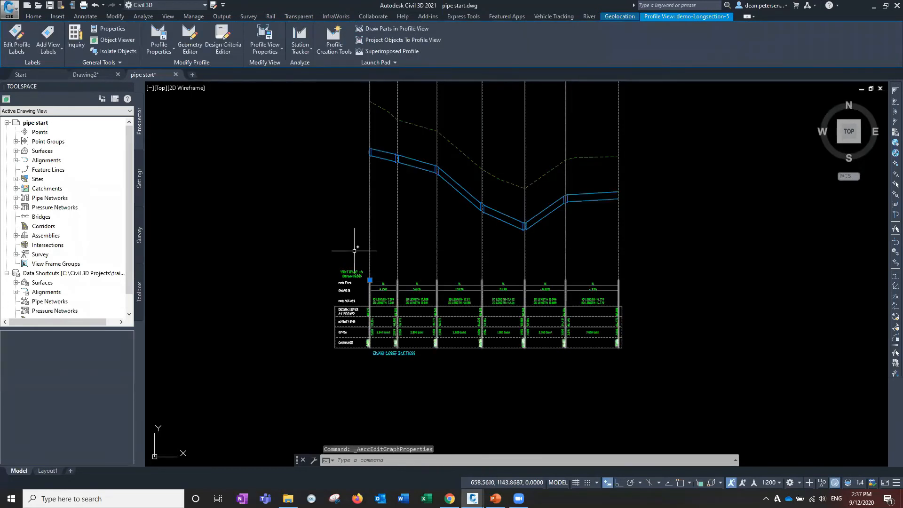
Step: Examine the demo long section's data band labels and how the pipe run follows the existing surface at its fittings
scroll(372, 311, up, 10)
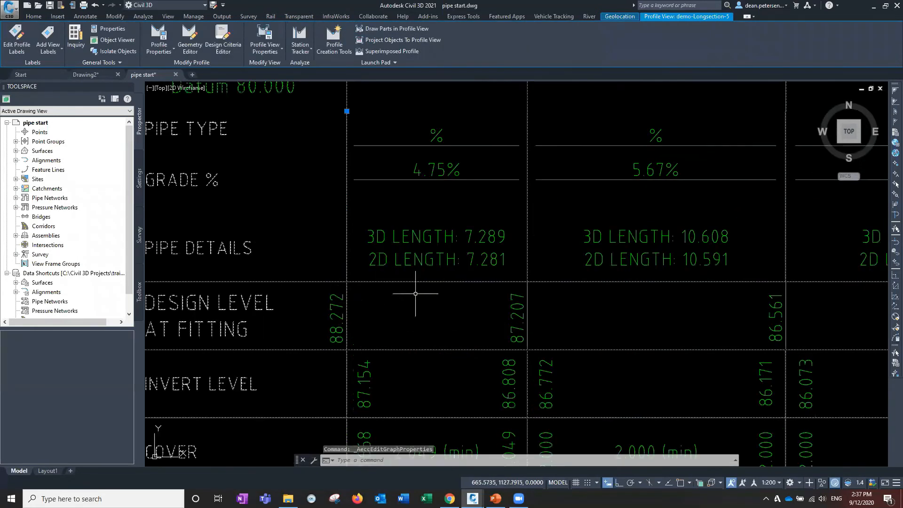
scroll(414, 296, down, 8)
mouse_move(468, 296)
middle_down()
mouse_move(412, 369)
mouse_move(418, 387)
middle_up()
middle_drag(417, 294, 502, 395)
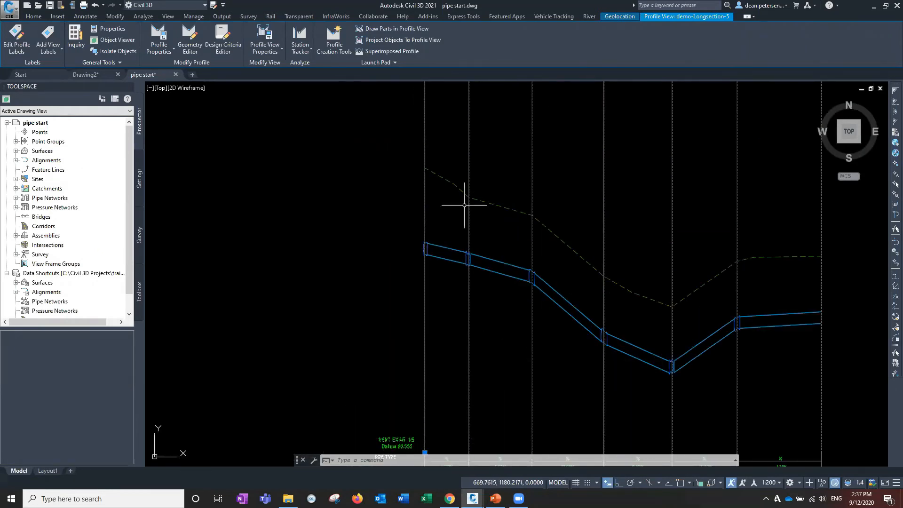
scroll(464, 199, up, 5)
scroll(456, 226, down, 3)
middle_drag(456, 226, 409, 173)
mouse_move(578, 266)
middle_down()
mouse_move(455, 259)
mouse_move(443, 296)
middle_up()
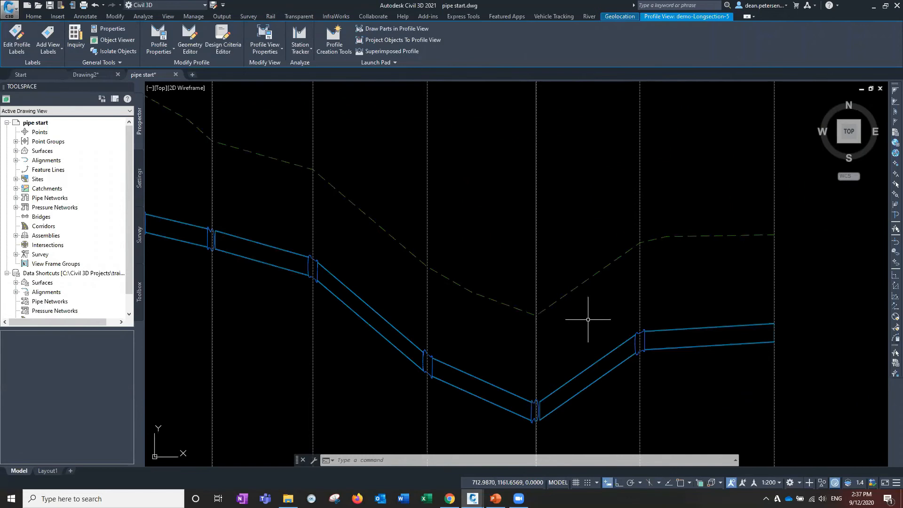
Step: Stretch the free end of the demo pipe run in plan, extending its last pipe across the blue alignment
scroll(587, 319, down, 4)
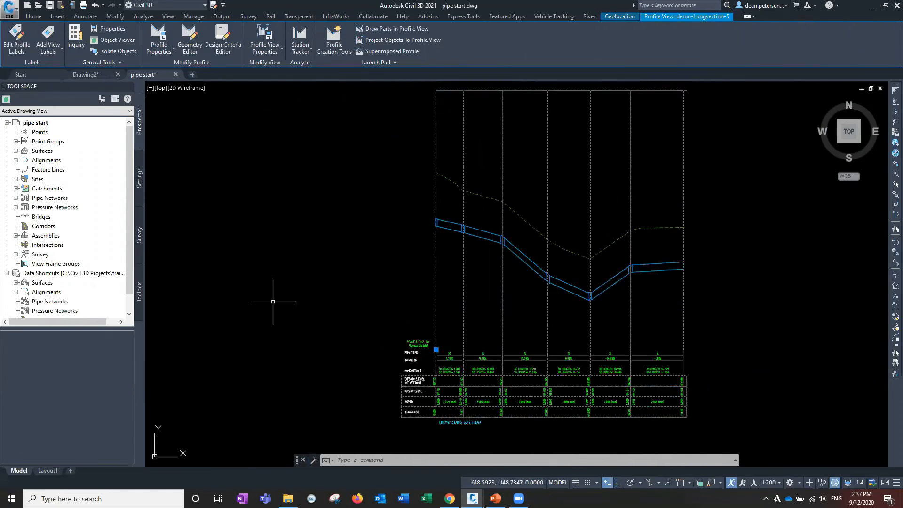
middle_drag(274, 300, 360, 266)
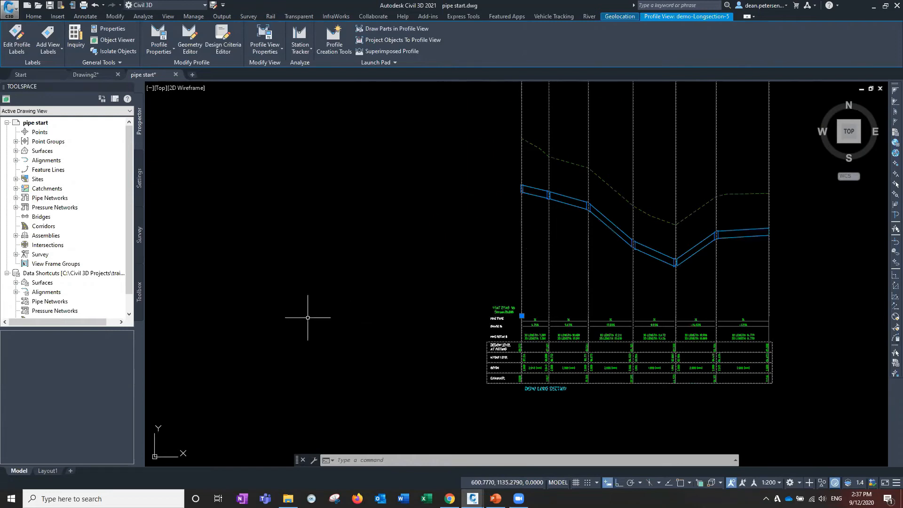
scroll(294, 310, down, 3)
middle_drag(242, 313, 562, 314)
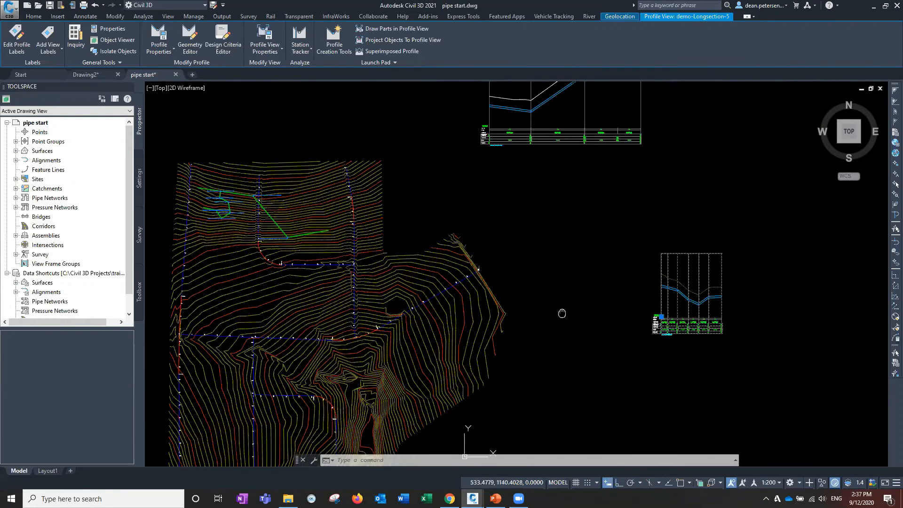
middle_drag(213, 224, 348, 282)
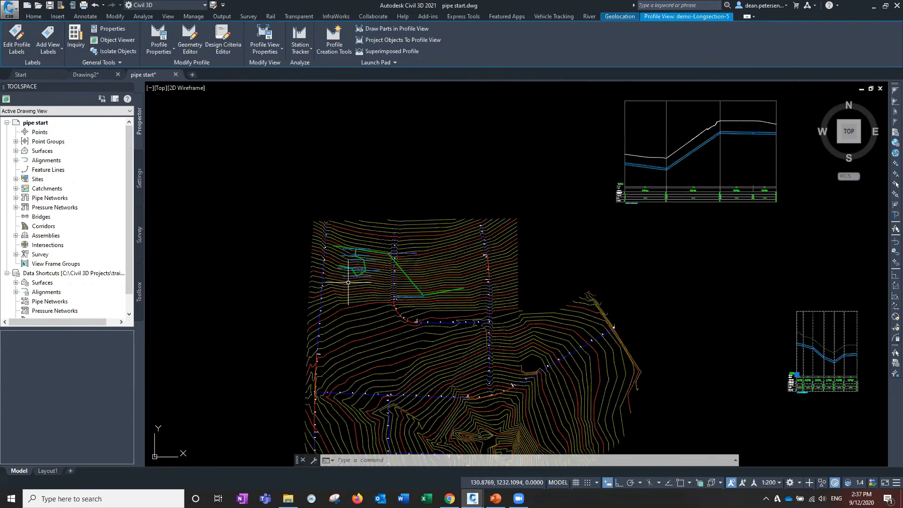
scroll(348, 282, up, 5)
click(357, 279)
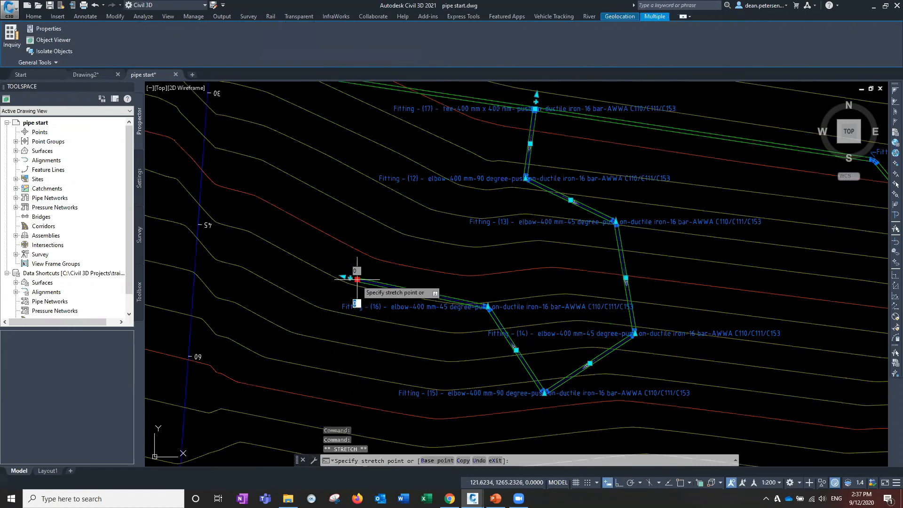
middle_drag(184, 246, 404, 271)
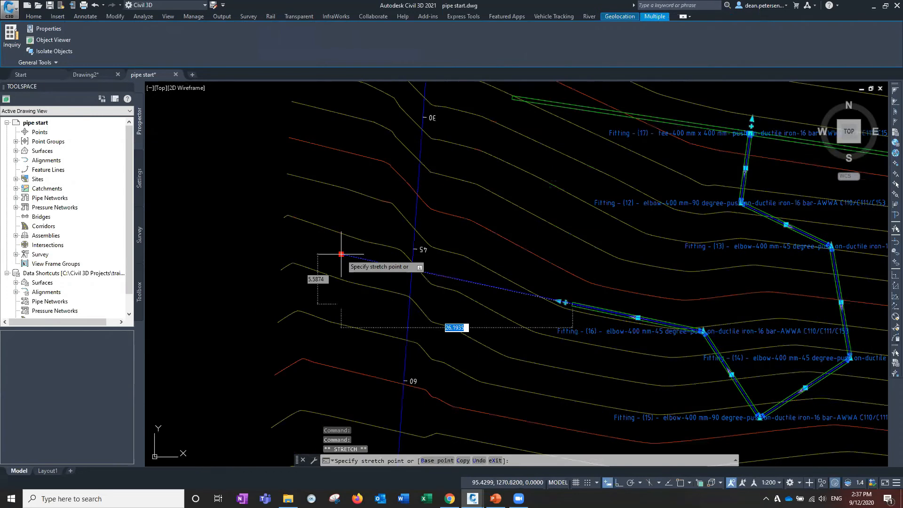
scroll(465, 325, down, 5)
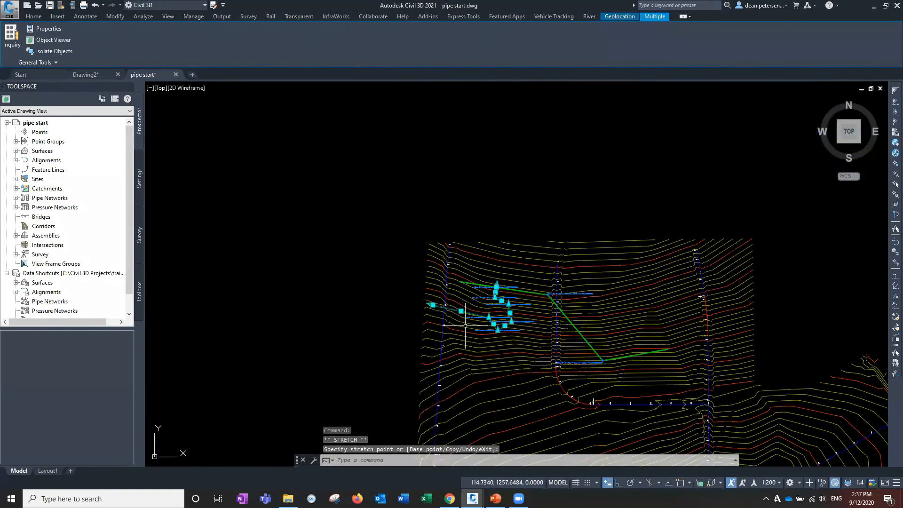
Step: Clear the plan selection and open the demo pipe run's profile layout for editing from its long section
scroll(465, 325, down, 2)
scroll(590, 365, up, 2)
scroll(577, 310, up, 5)
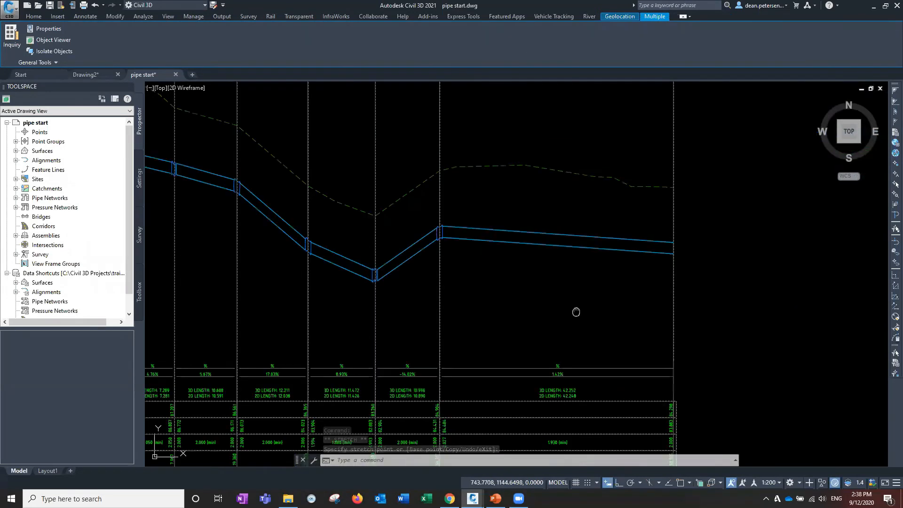
middle_drag(577, 310, 566, 354)
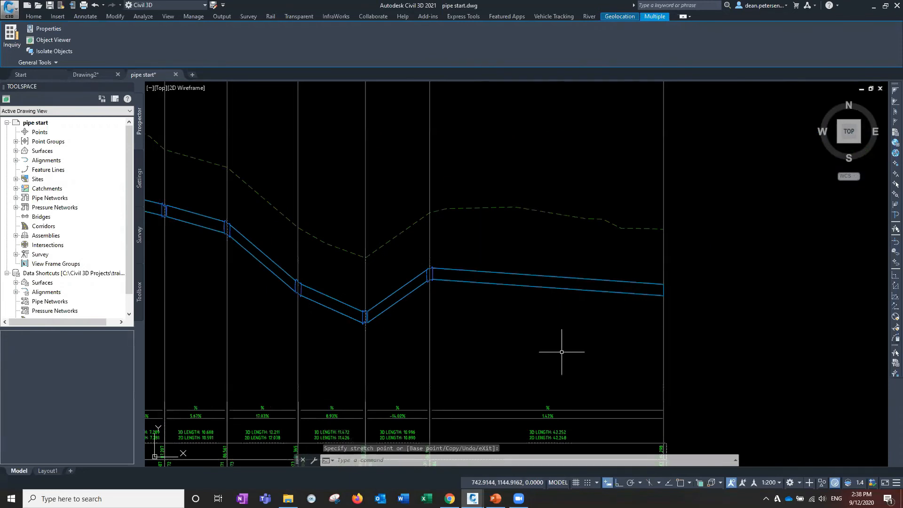
key(Escape)
scroll(574, 333, down, 2)
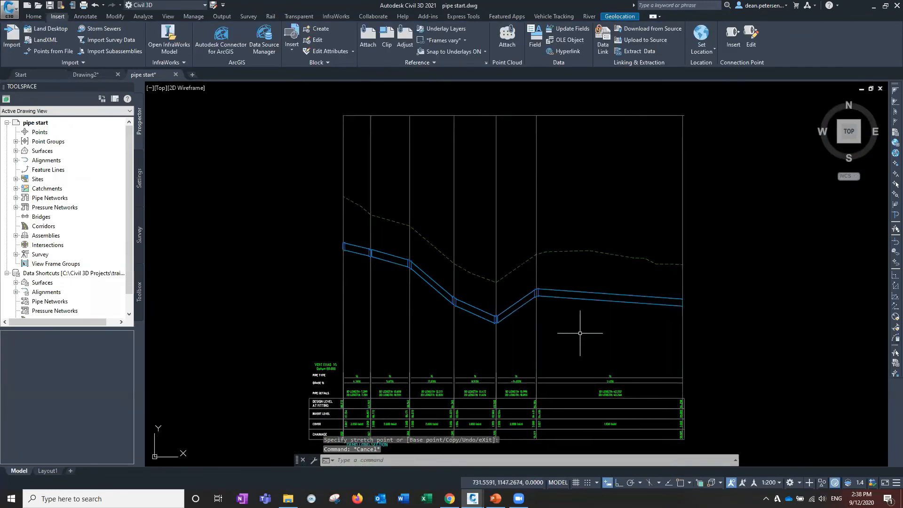
click(575, 293)
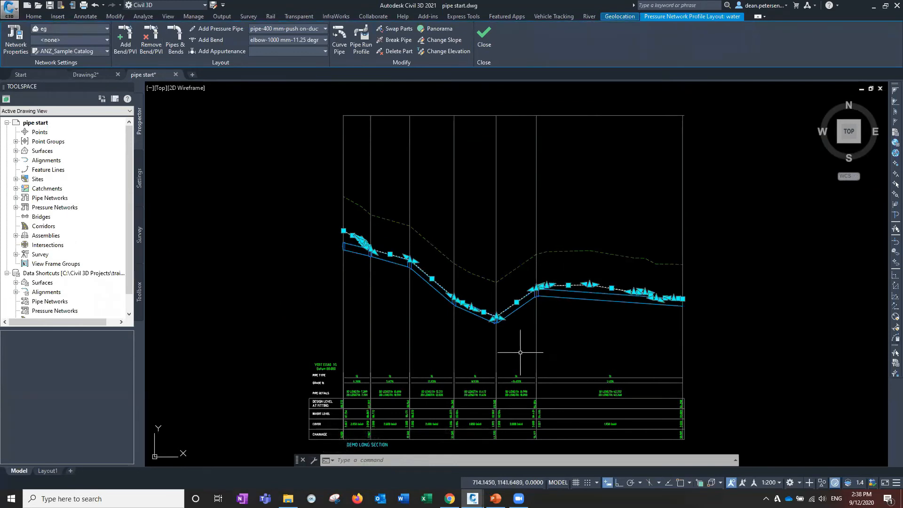
Step: Compare the extended last pipe with the pipe run profile's intermediate points and with the cover band labels
scroll(633, 306, up, 4)
scroll(635, 305, up, 2)
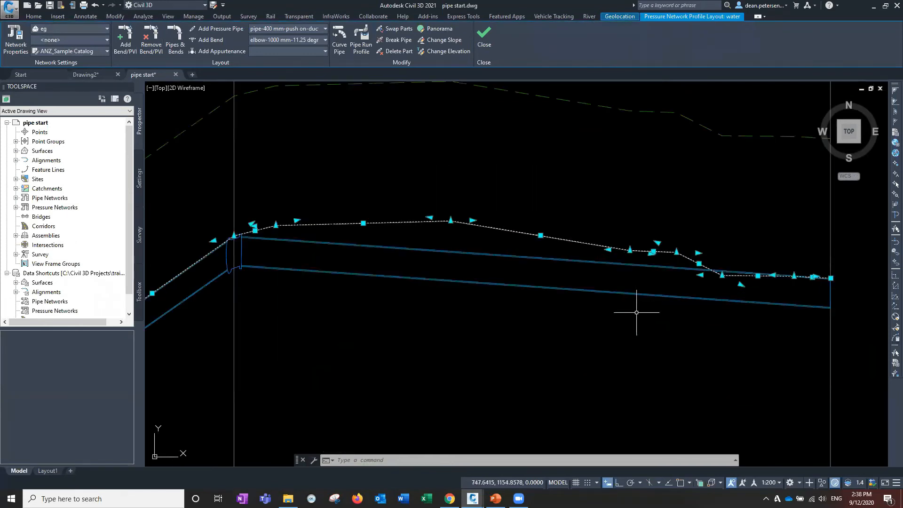
middle_drag(378, 333, 628, 348)
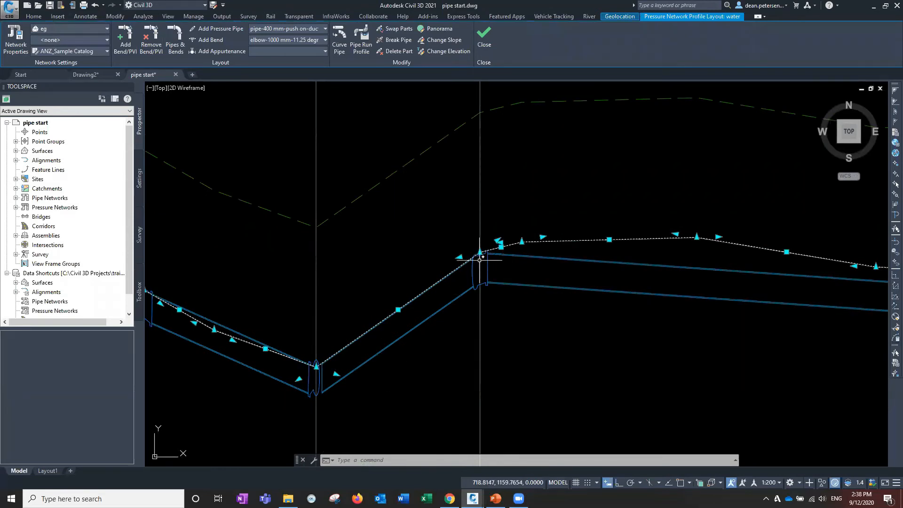
scroll(417, 256, down, 4)
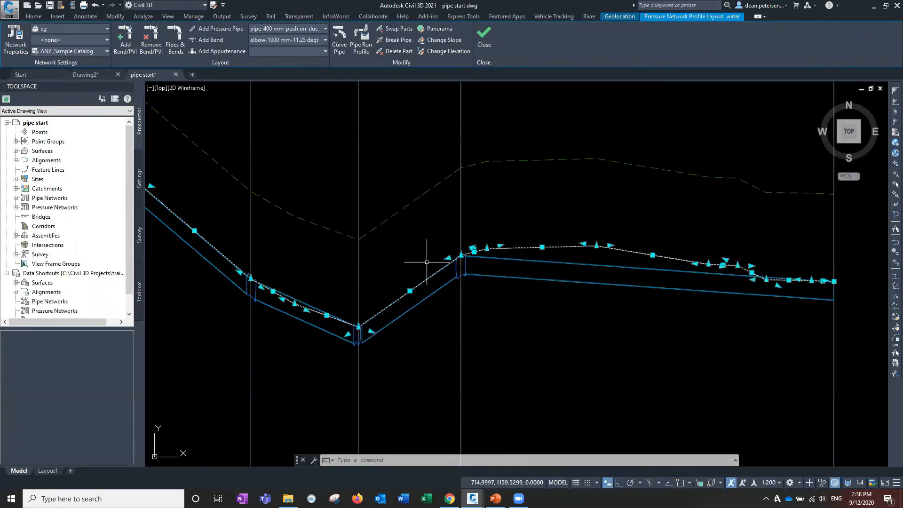
middle_drag(411, 256, 415, 190)
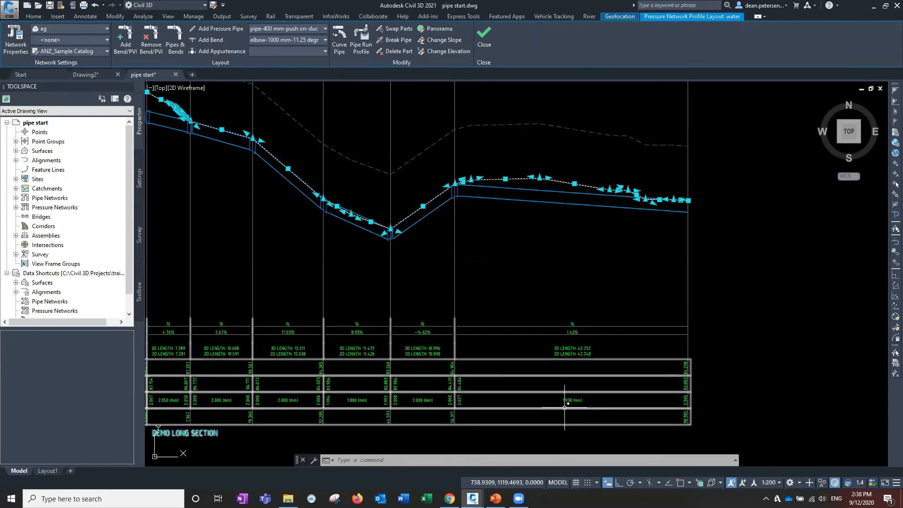
scroll(558, 404, up, 2)
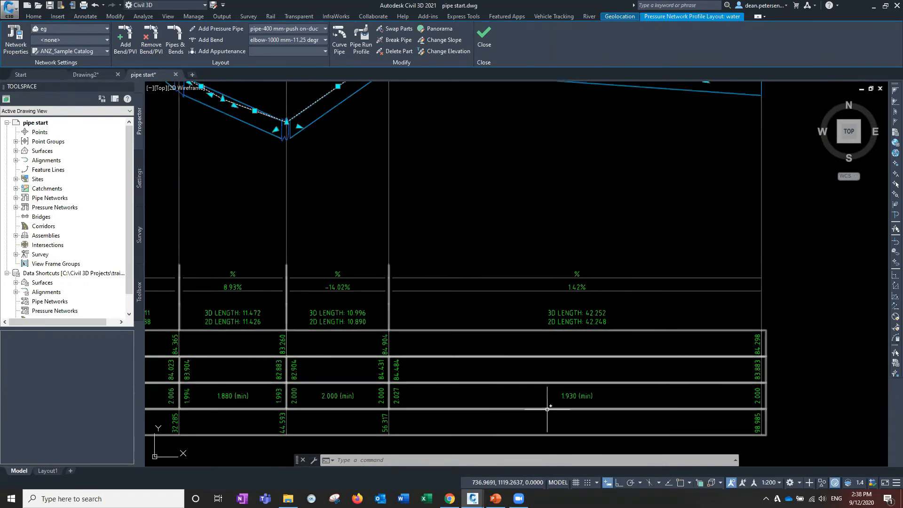
middle_drag(467, 245, 481, 457)
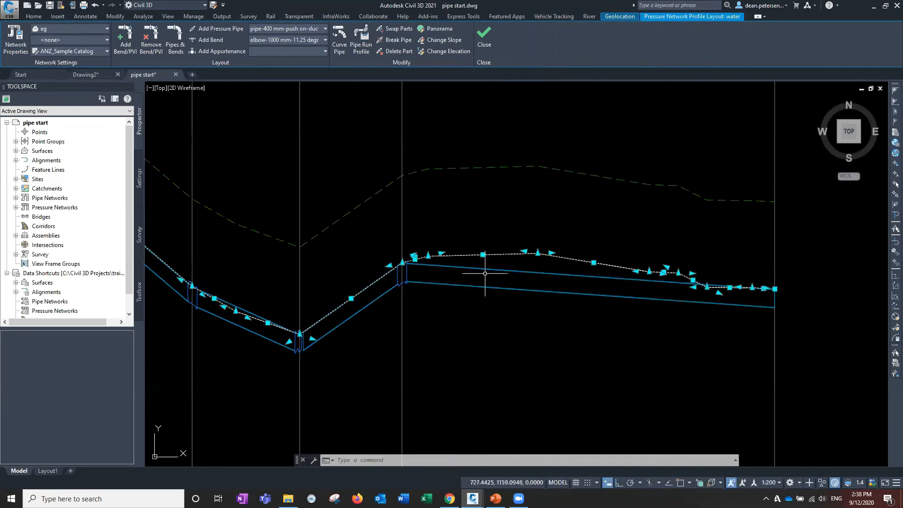
scroll(705, 289, up, 4)
scroll(571, 342, down, 3)
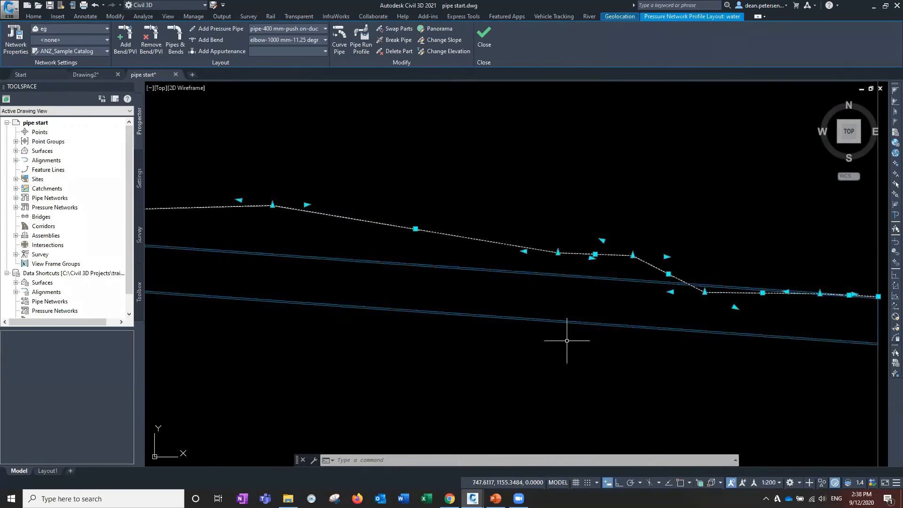
middle_drag(417, 315, 485, 233)
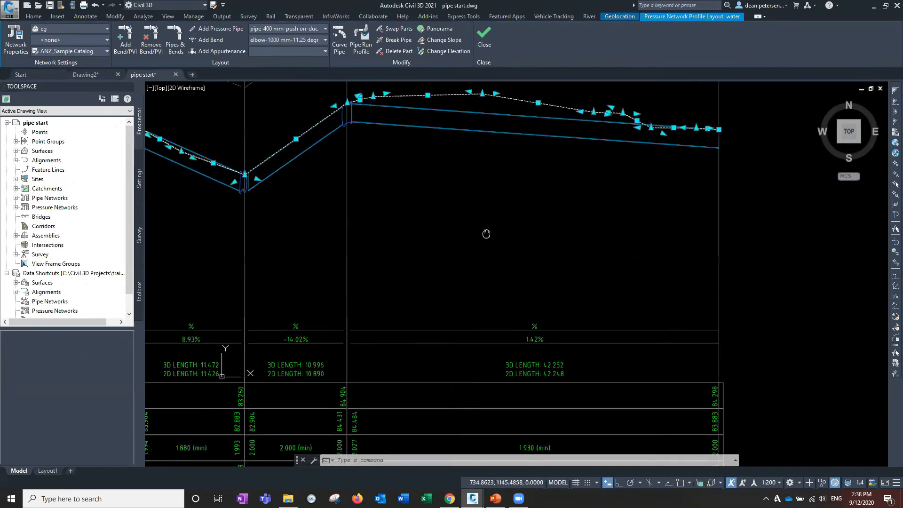
middle_drag(400, 298, 389, 188)
scroll(527, 345, up, 4)
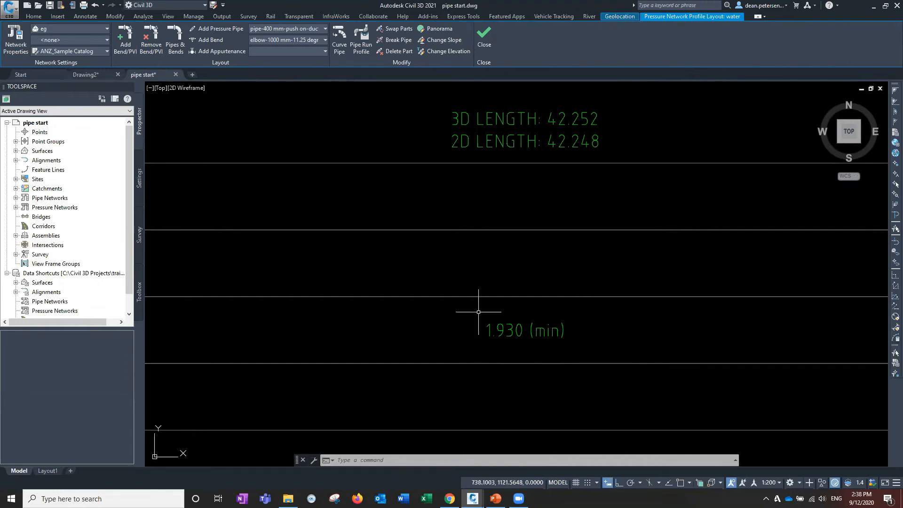
scroll(509, 338, down, 3)
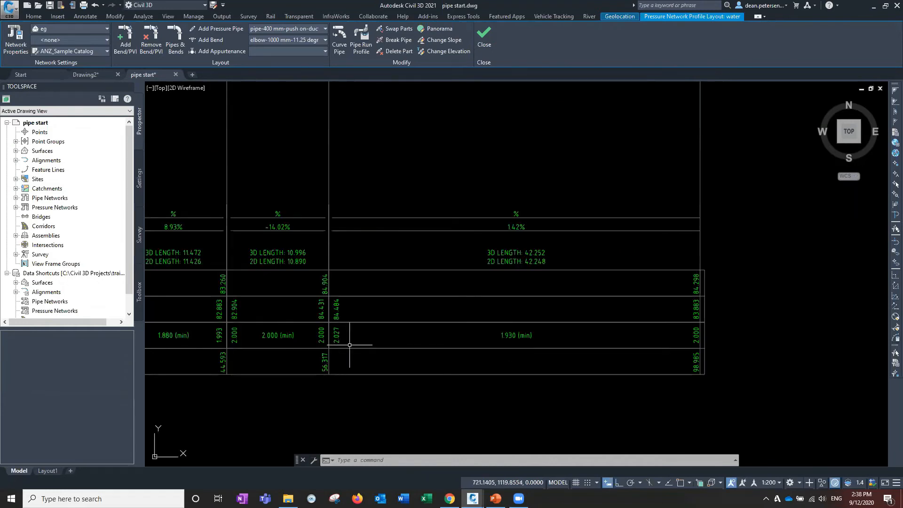
middle_drag(350, 345, 361, 419)
middle_drag(391, 230, 369, 393)
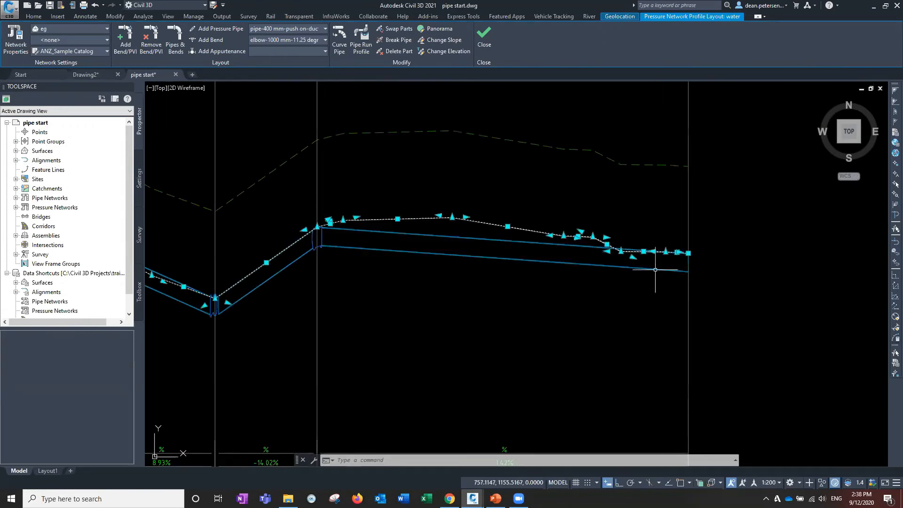
scroll(691, 259, up, 4)
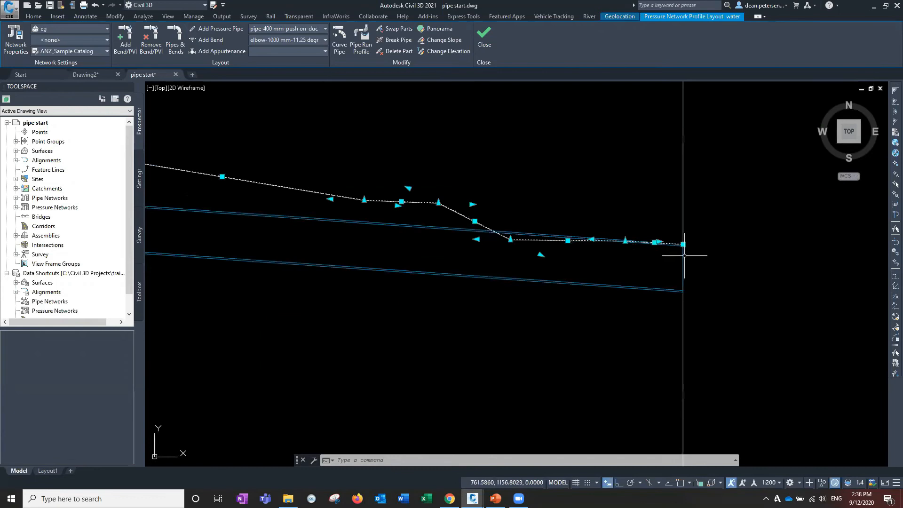
Step: Raise the profile point at the last bend to about 85.3 m and bring it back down to the fitting
scroll(382, 295, down, 4)
middle_drag(400, 299, 697, 281)
click(425, 230)
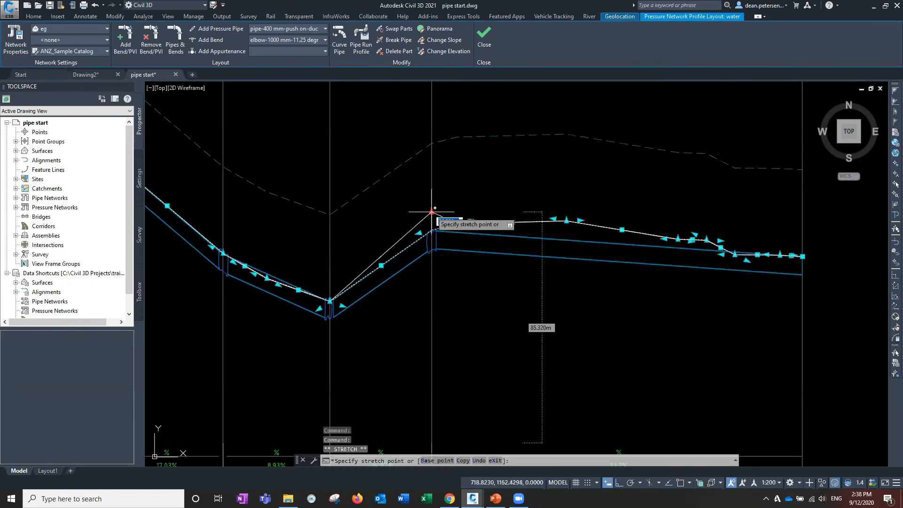
click(431, 211)
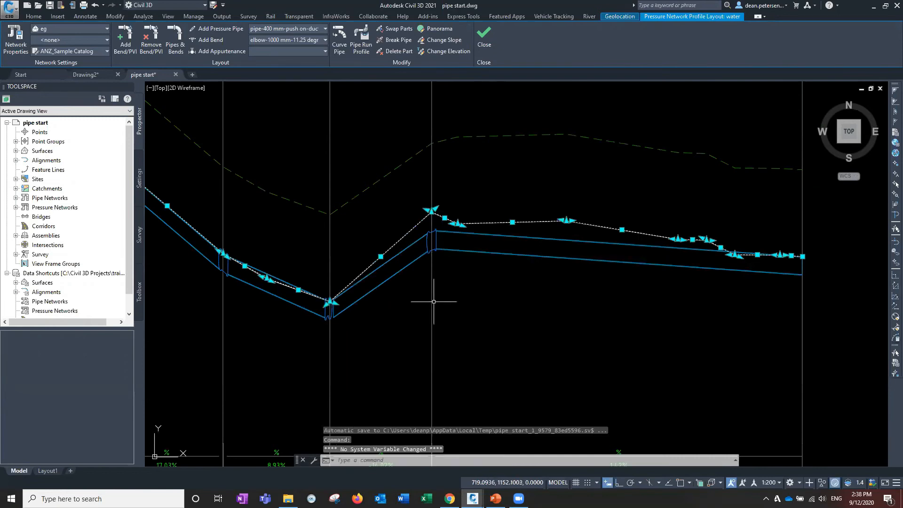
click(433, 231)
click(432, 230)
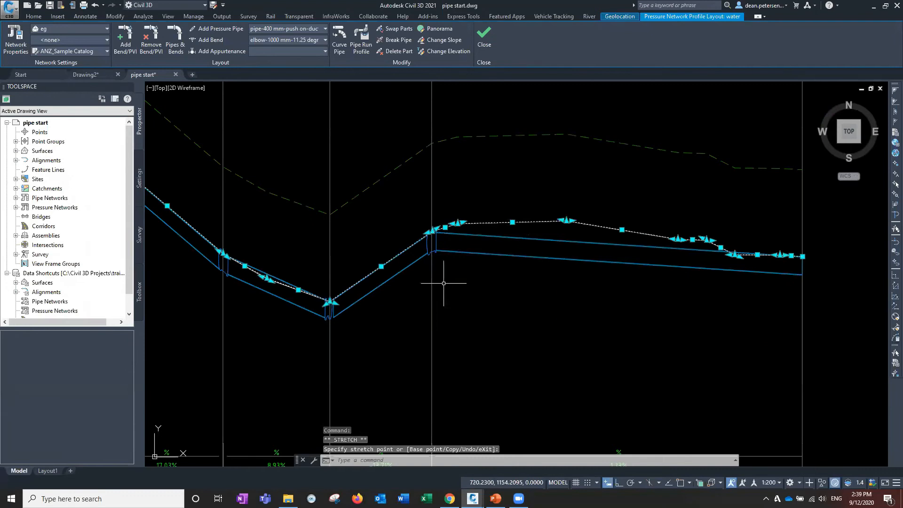
Step: Raise the profile point at the last bend slightly above its fitting
scroll(432, 232, up, 5)
click(427, 237)
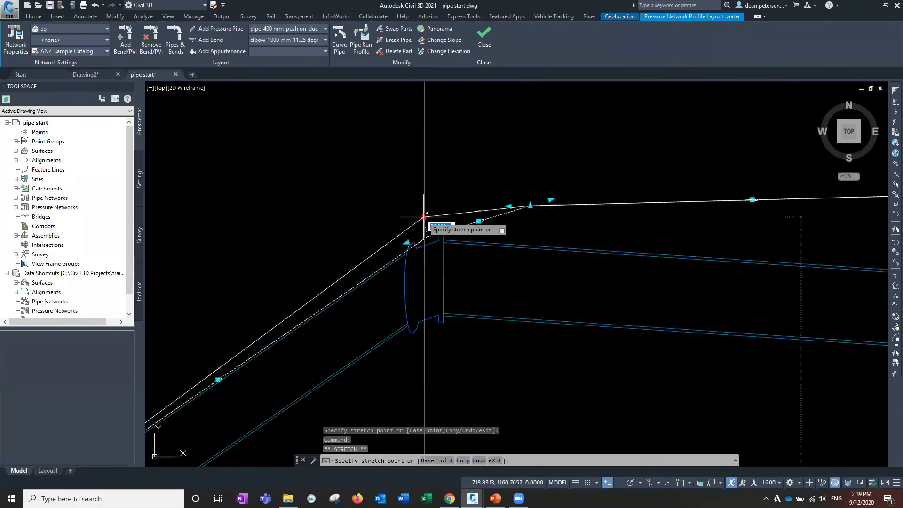
click(423, 215)
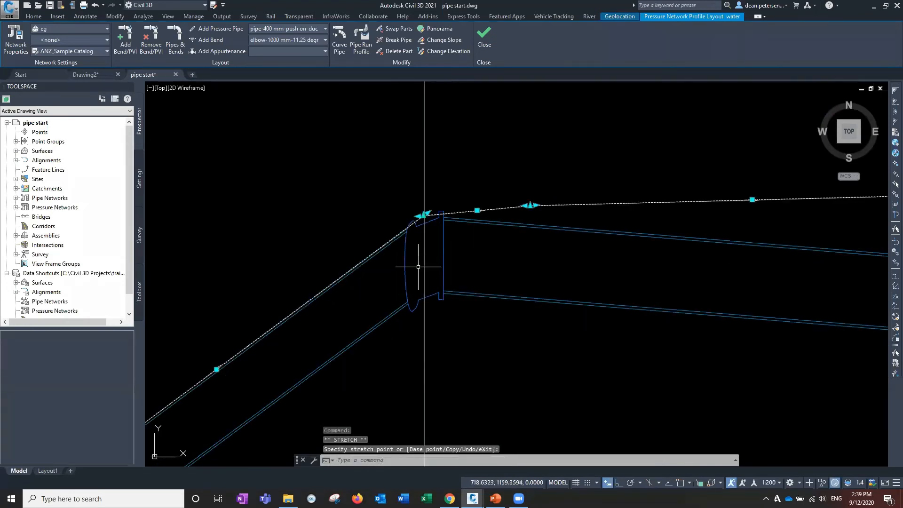
Step: Turn on object snap and raise the last bend's profile point further, directly above the fitting
click(424, 215)
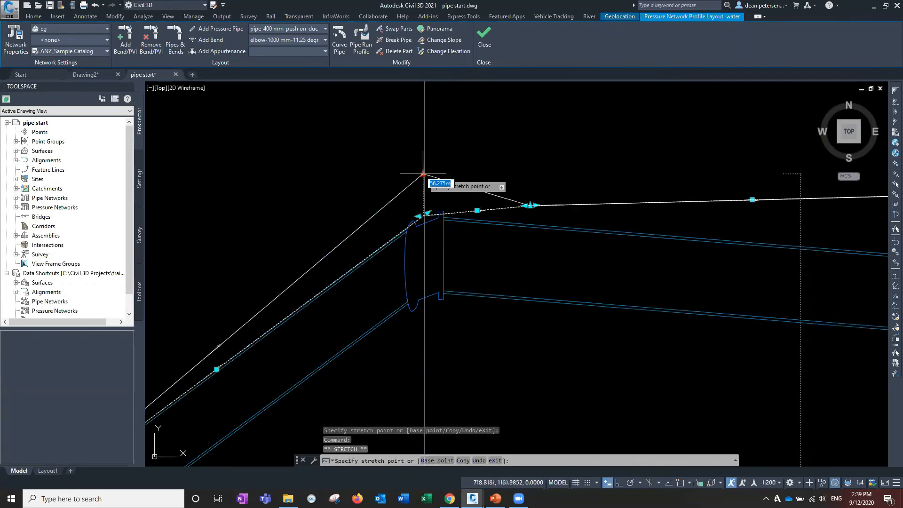
click(680, 482)
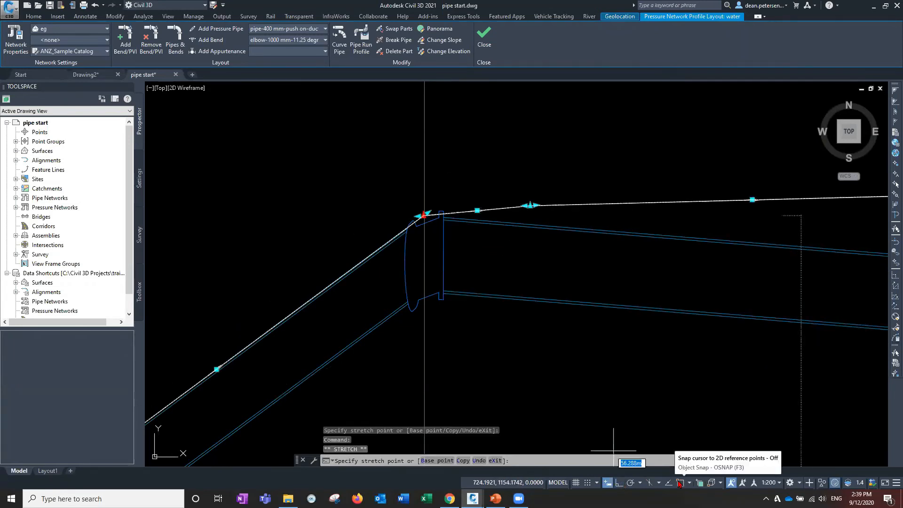
click(424, 153)
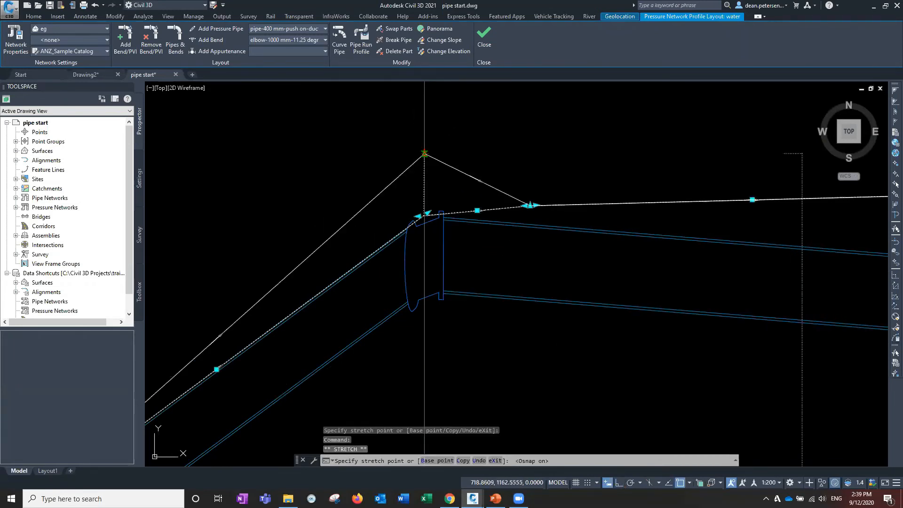
scroll(422, 169, down, 4)
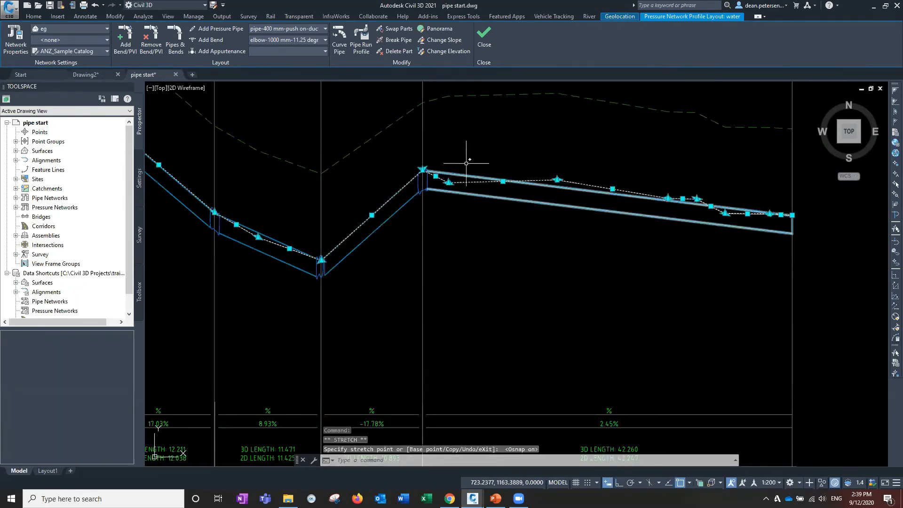
Step: Lower the last bend's profile point vertically at chainage 56.317 m to below the following profile points
scroll(420, 166, up, 4)
click(419, 162)
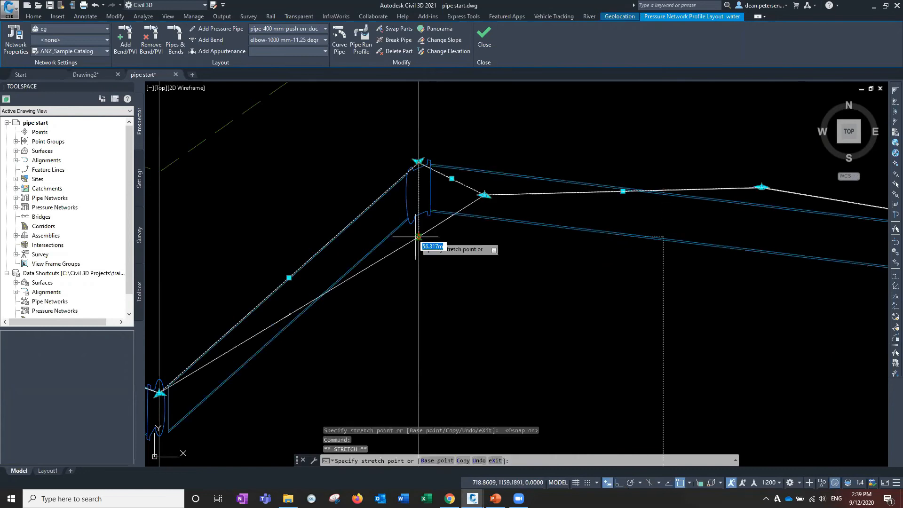
click(419, 236)
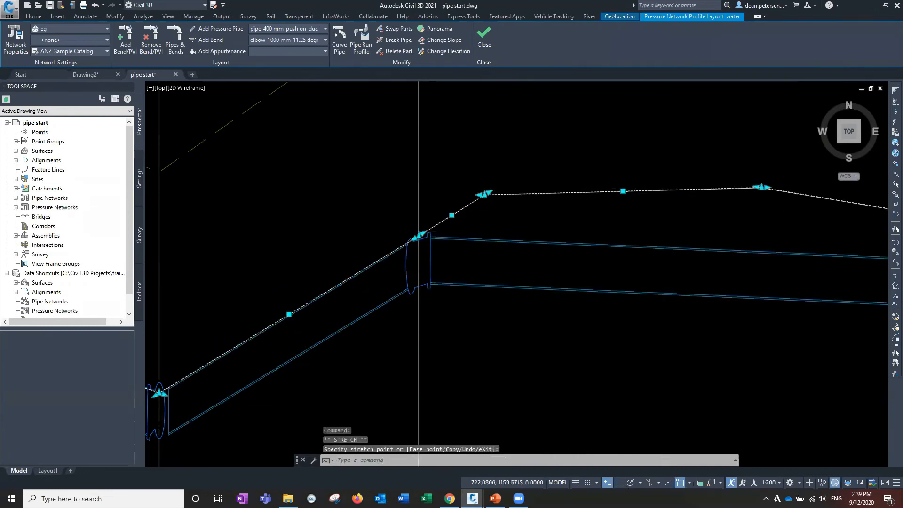
scroll(202, 173, down, 4)
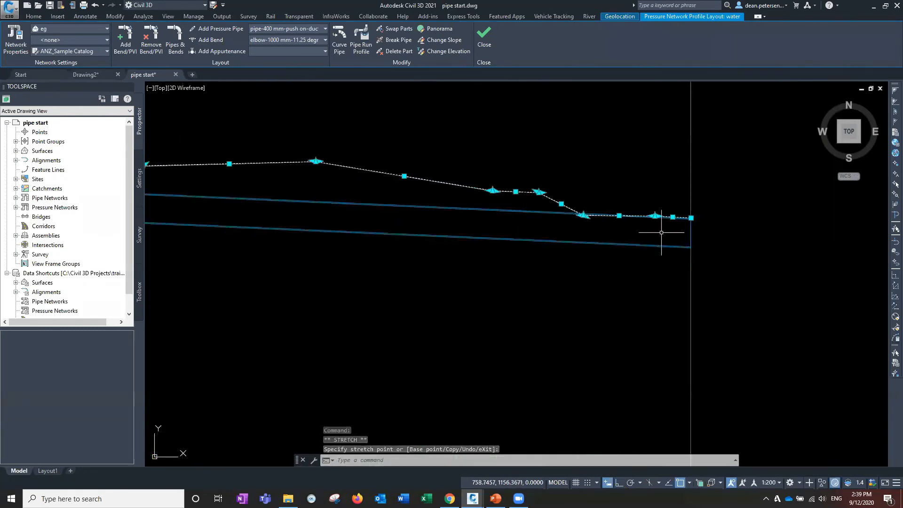
Step: Lower the profile point at the downstream end of the pipe run slightly, keeping it vertically in line with the run's end
scroll(677, 207, up, 8)
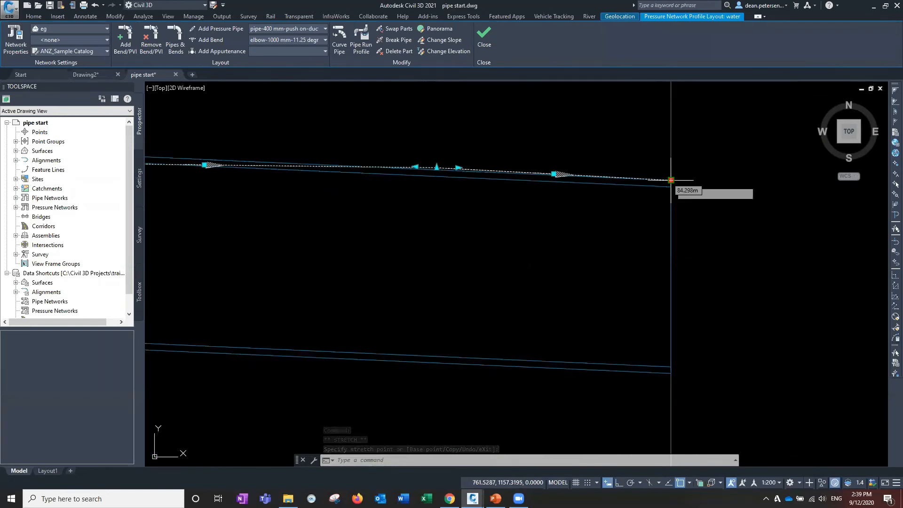
click(670, 180)
click(671, 209)
Step: Examine the grade, length, level, cover and chainage bands for the final pipe and compare them with its profile points
scroll(357, 208, down, 3)
scroll(566, 218, up, 2)
scroll(326, 281, down, 2)
scroll(430, 238, up, 10)
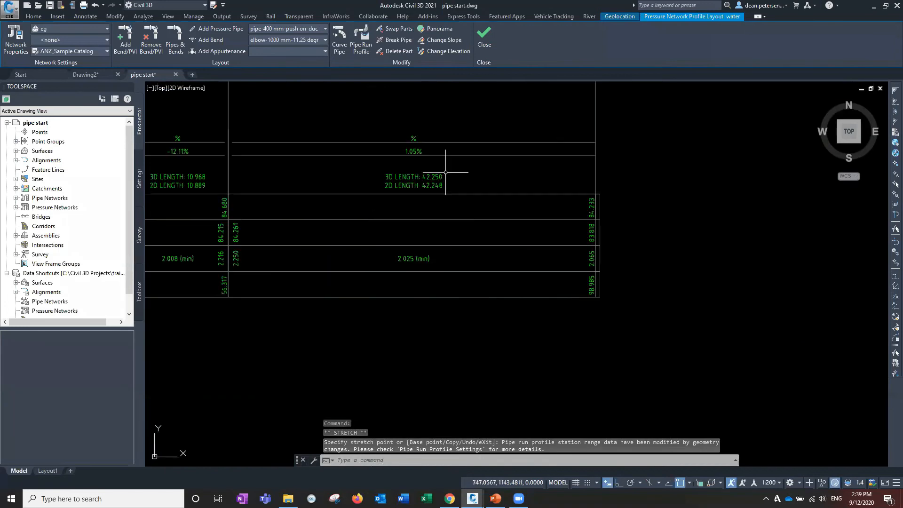
scroll(406, 267, down, 2)
scroll(446, 264, down, 4)
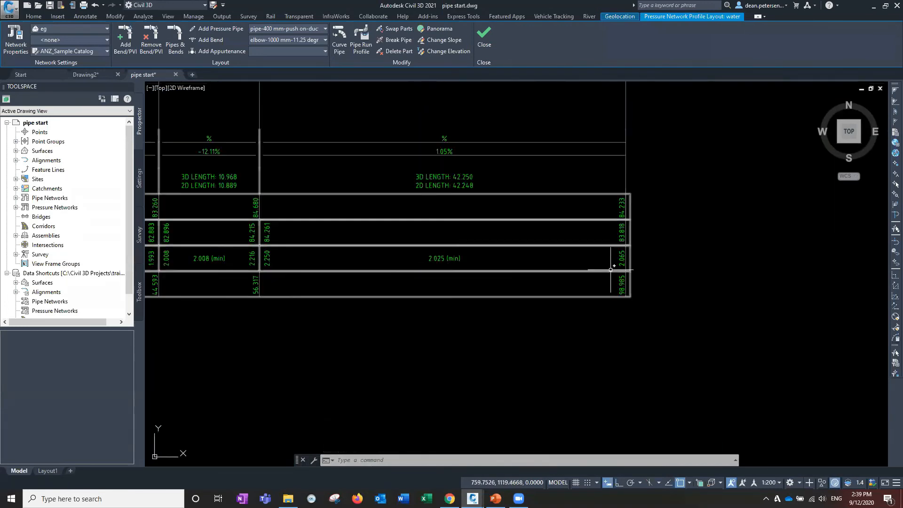
scroll(469, 256, down, 4)
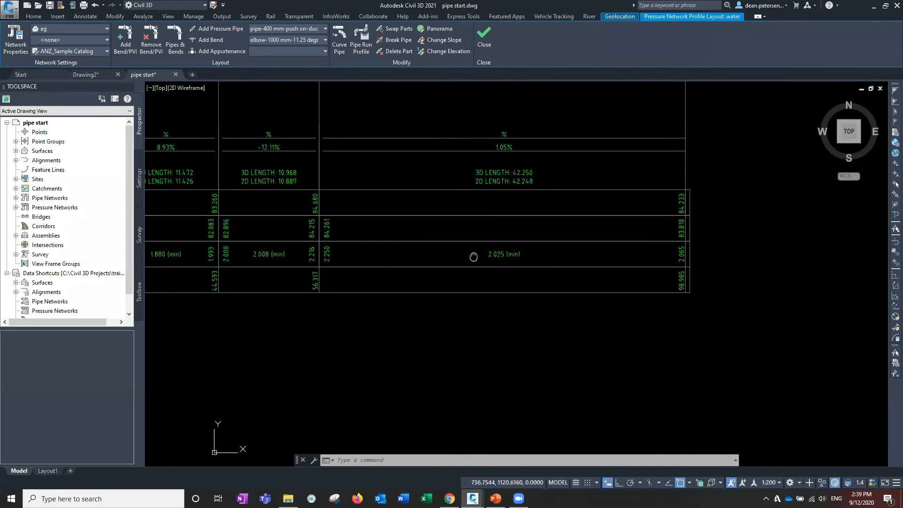
scroll(401, 246, up, 4)
middle_drag(469, 188, 441, 391)
middle_drag(457, 216, 439, 323)
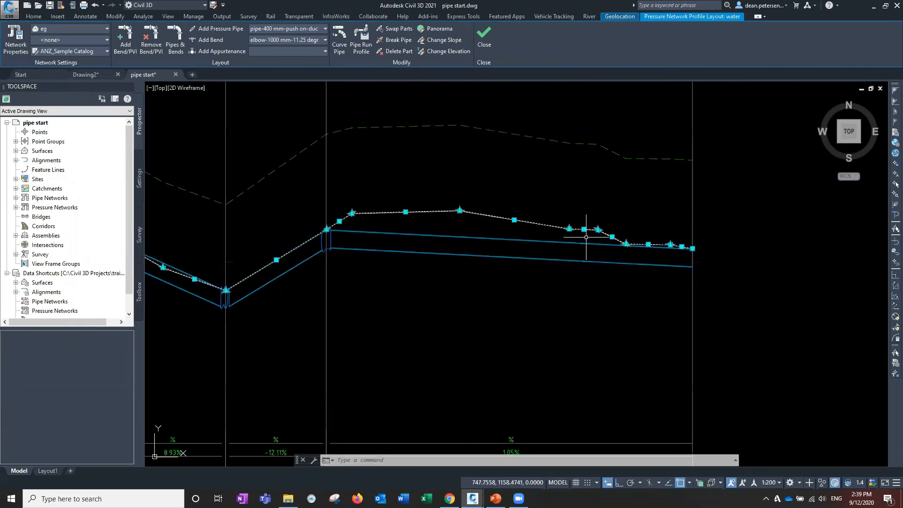
scroll(653, 250, up, 4)
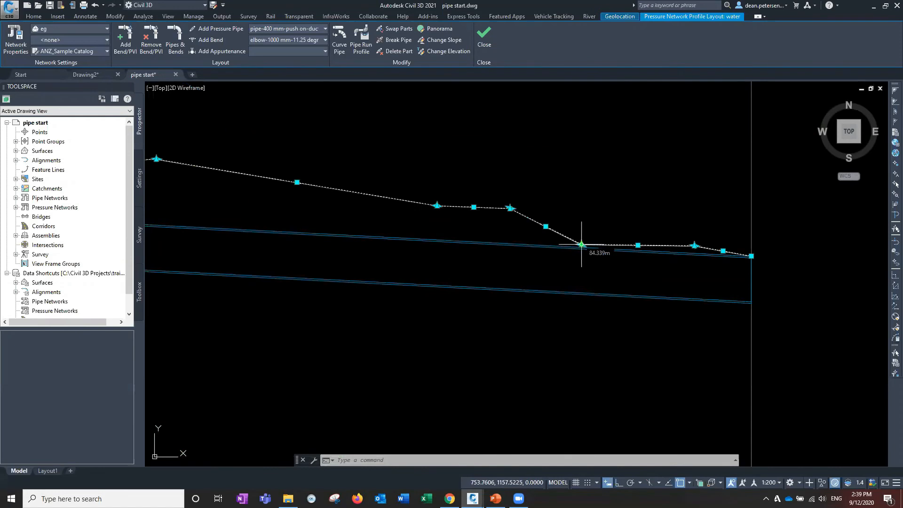
Step: Review the whole demo long section from the first chainage onward, checking the pipe profile against the data bands
scroll(447, 246, down, 5)
middle_drag(296, 269, 517, 227)
middle_drag(305, 224, 475, 267)
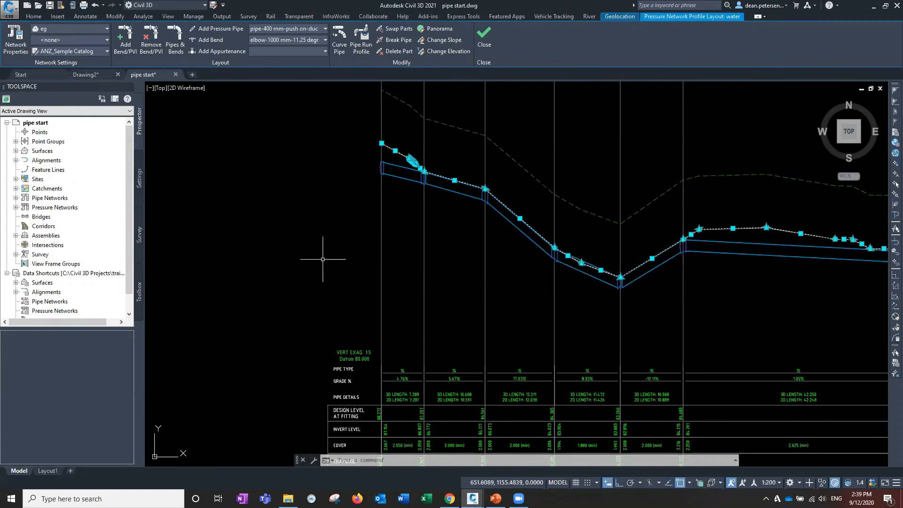
middle_drag(325, 256, 338, 221)
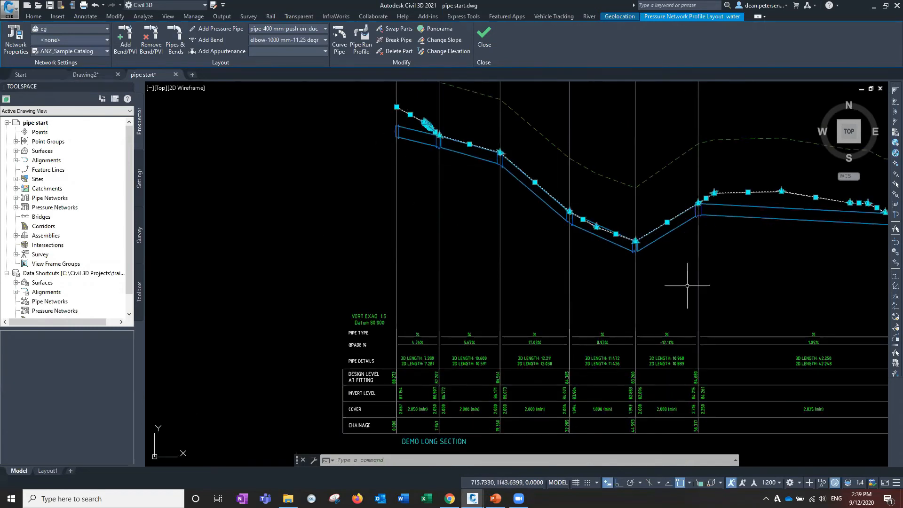
middle_drag(751, 262, 646, 285)
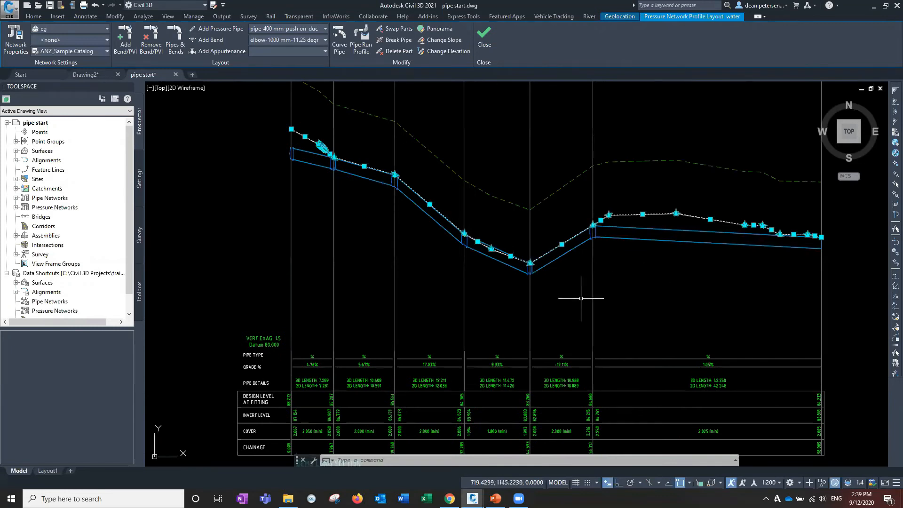
scroll(534, 289, down, 4)
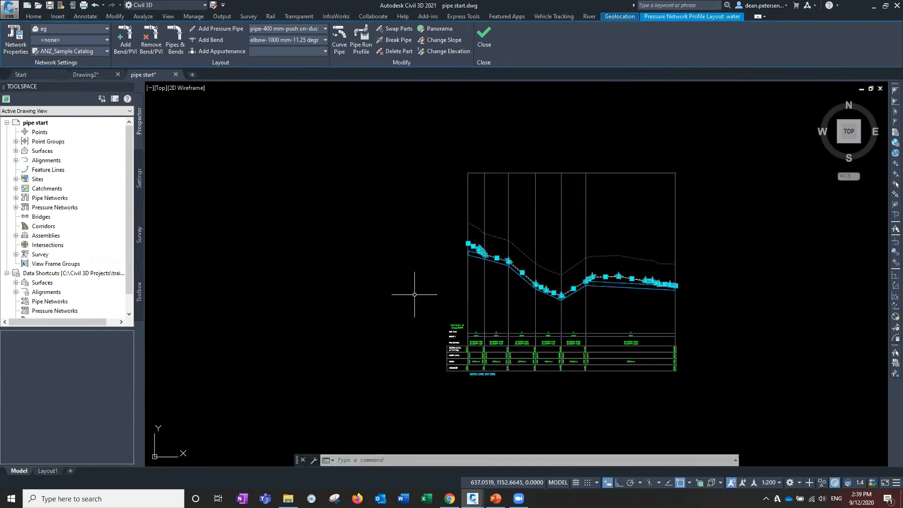
scroll(435, 324, up, 3)
middle_drag(437, 330, 313, 329)
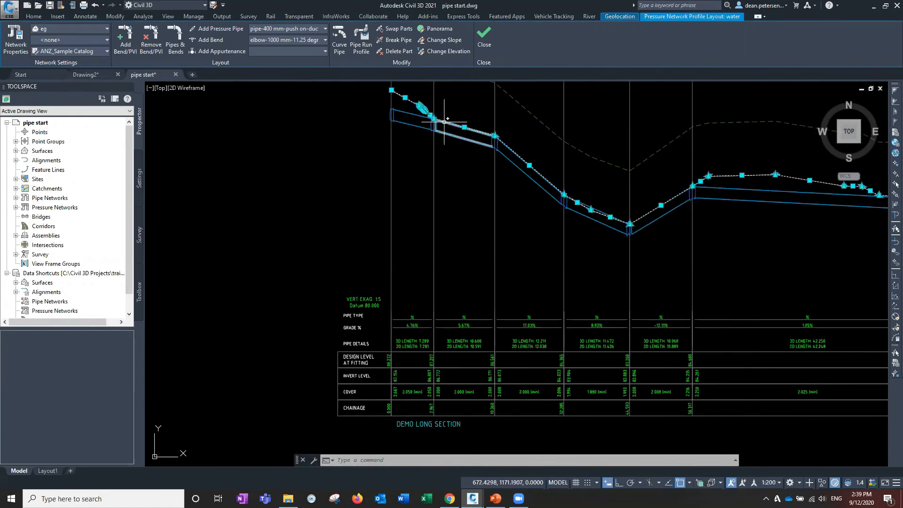
click(467, 139)
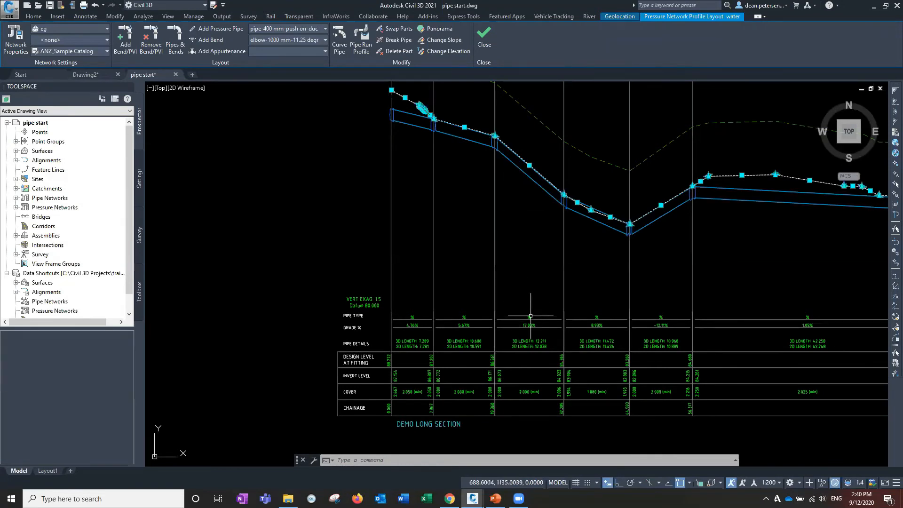
middle_drag(528, 276, 489, 313)
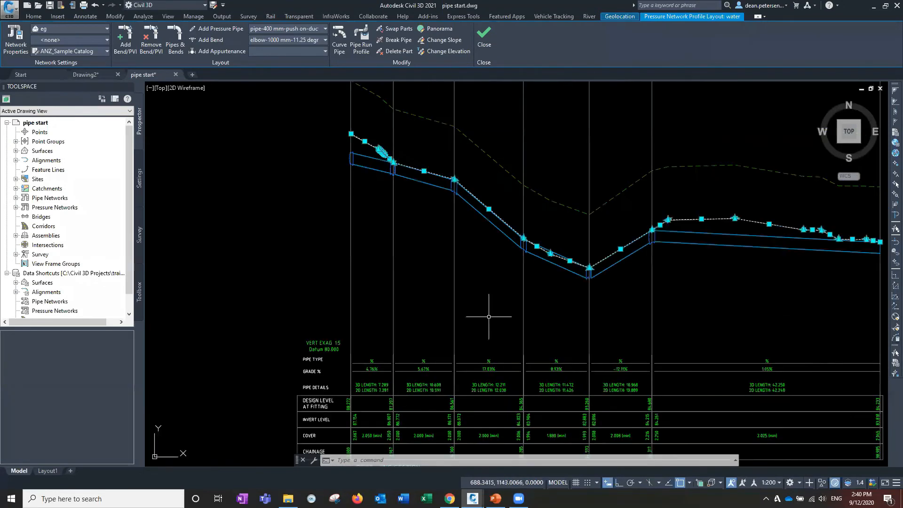
scroll(489, 317, down, 4)
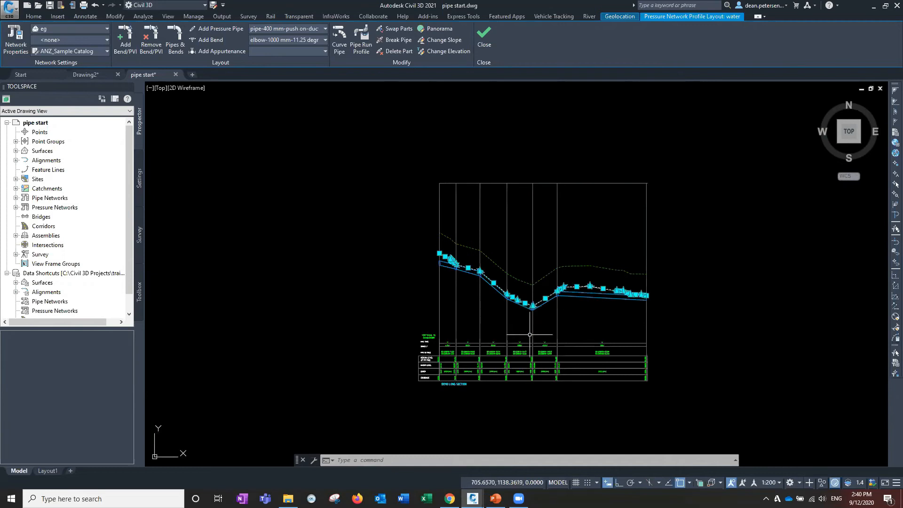
scroll(529, 304, up, 6)
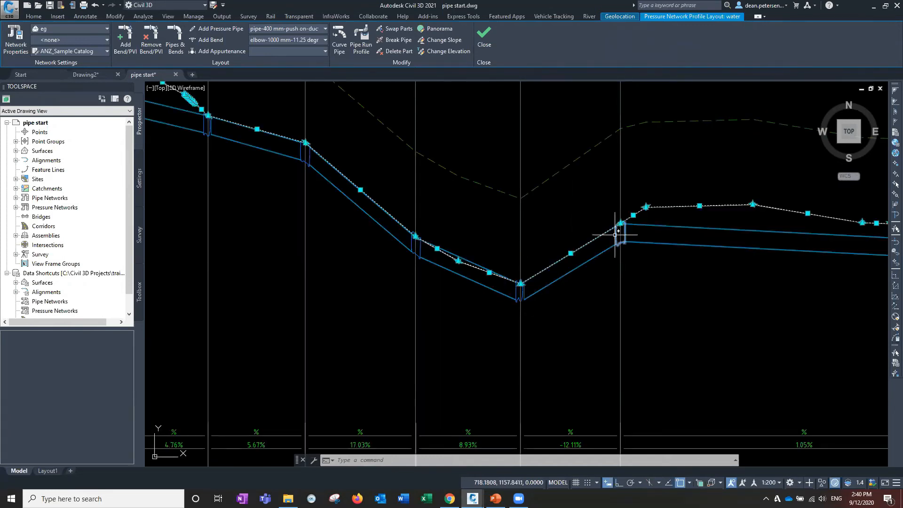
scroll(447, 246, down, 2)
scroll(448, 246, down, 6)
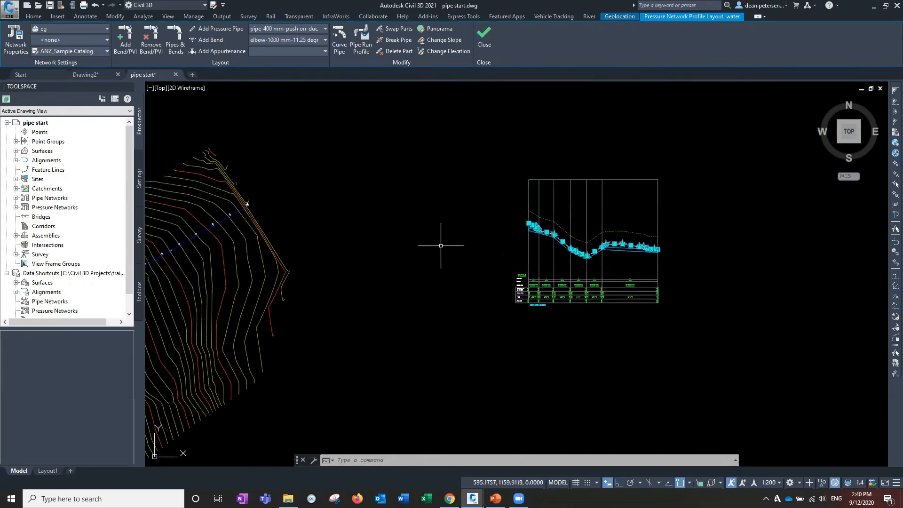
Step: Deselect the pipe run profile and examine the parts list, pipe size and appurtenance choices while viewing the run in plan
scroll(441, 245, down, 3)
mouse_move(431, 258)
middle_down()
mouse_move(631, 196)
mouse_move(622, 236)
middle_up()
key(Escape)
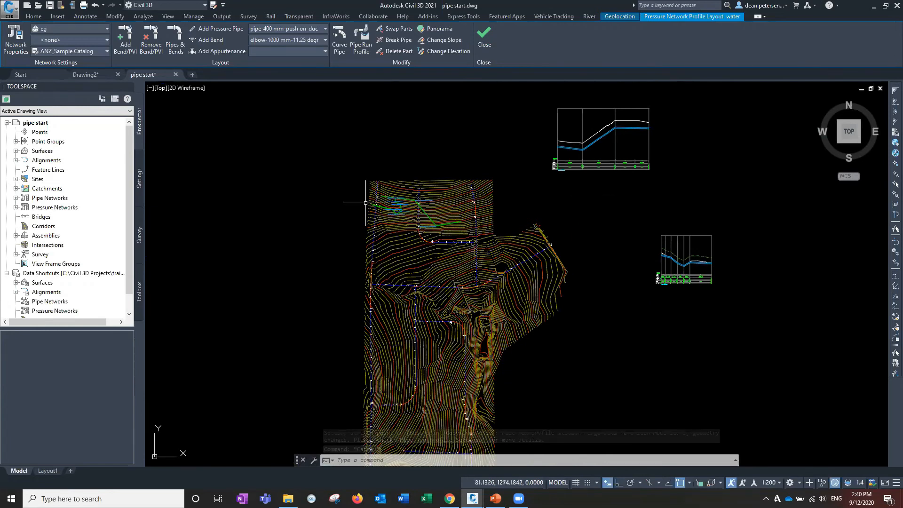
scroll(365, 203, up, 2)
scroll(451, 198, up, 5)
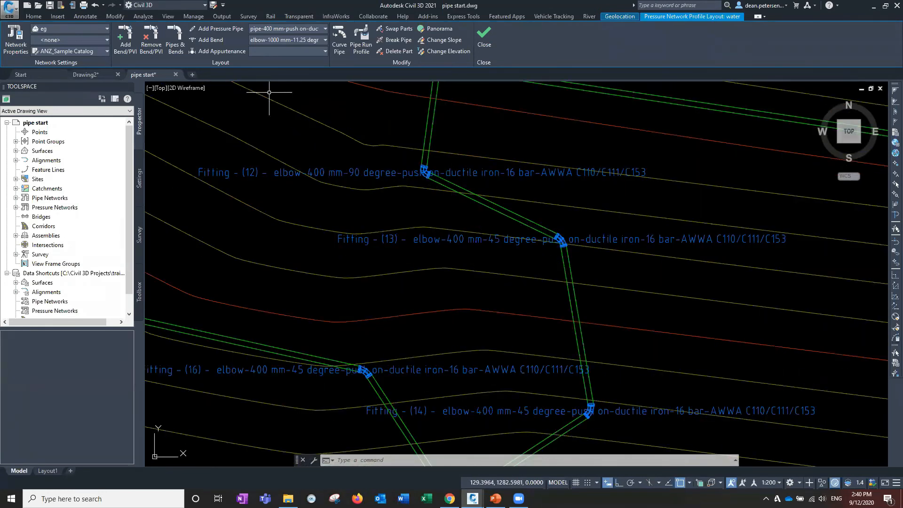
mouse_move(269, 92)
click(106, 51)
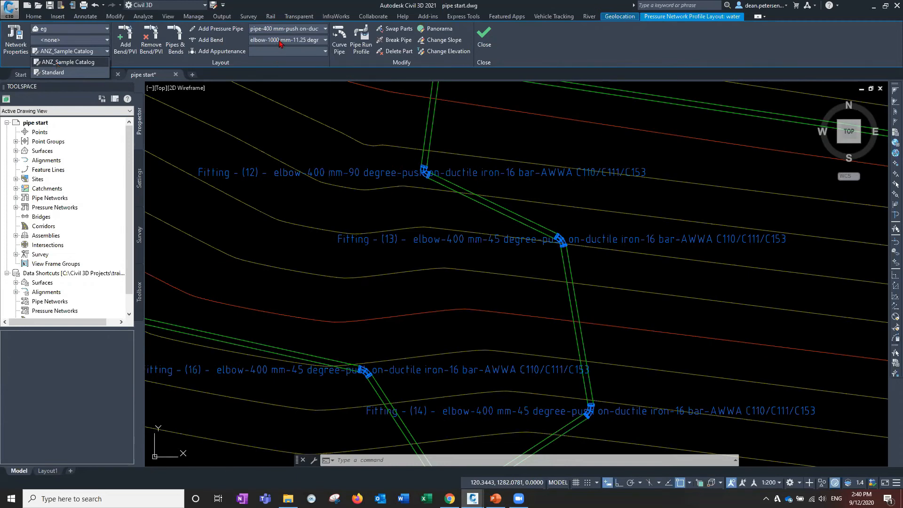
click(307, 32)
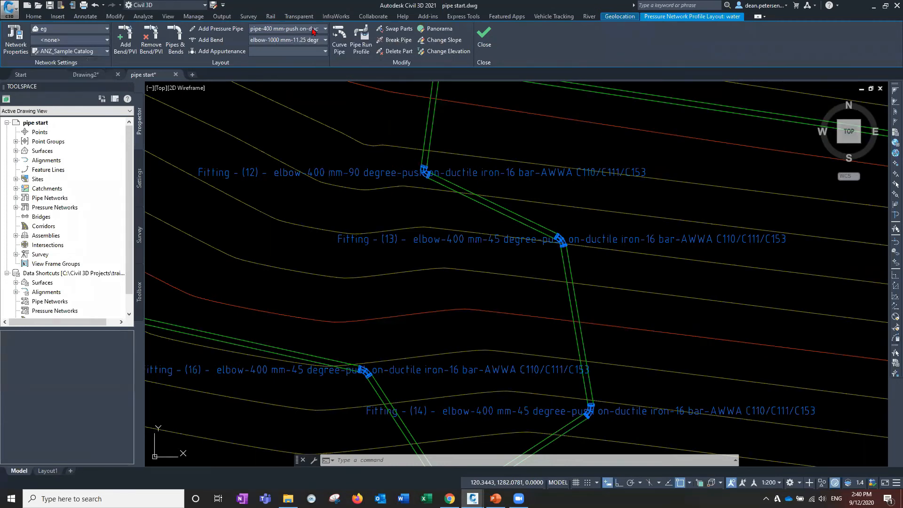
click(325, 29)
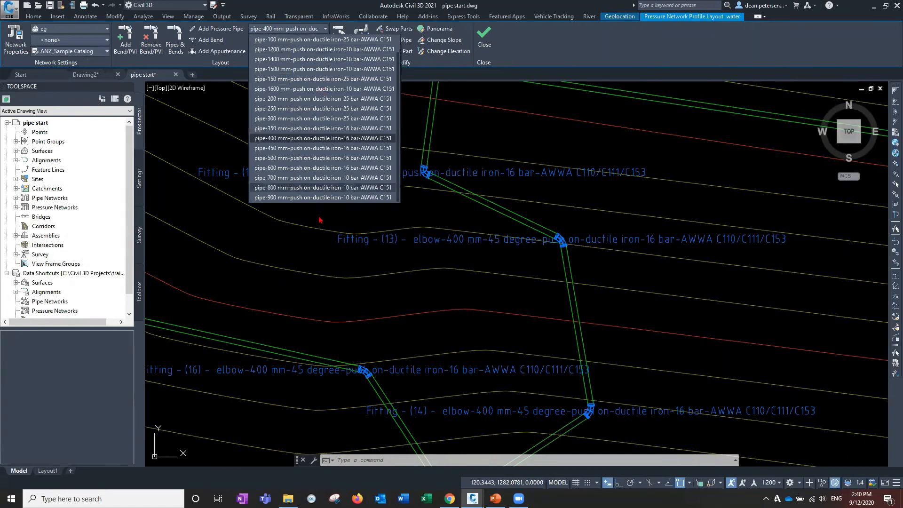
scroll(314, 134, up, 1)
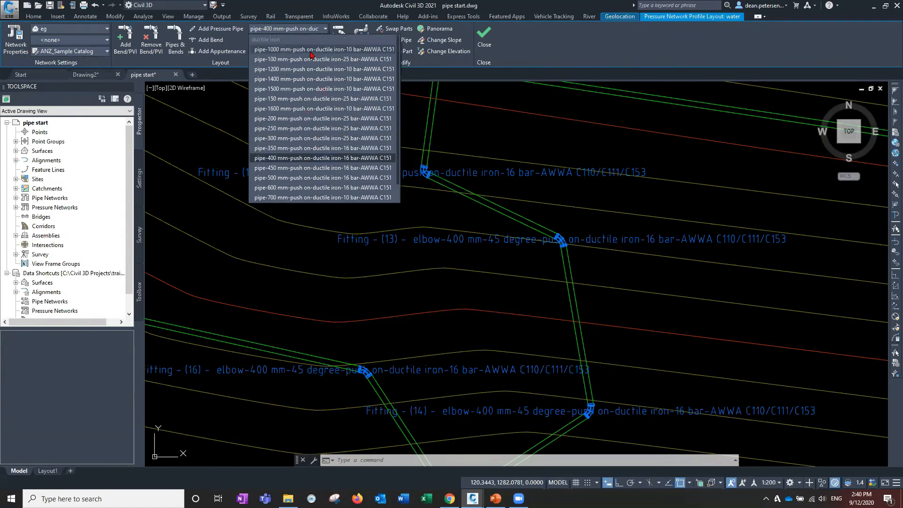
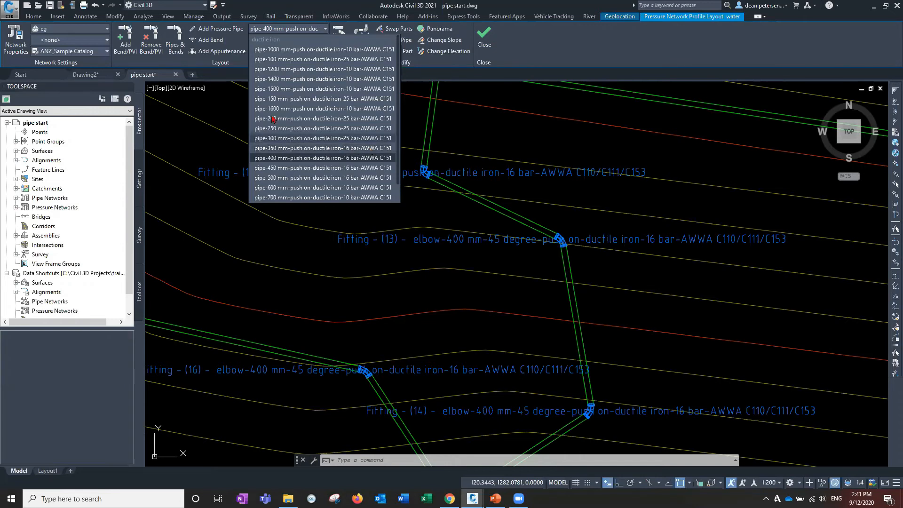
key(Escape)
click(325, 51)
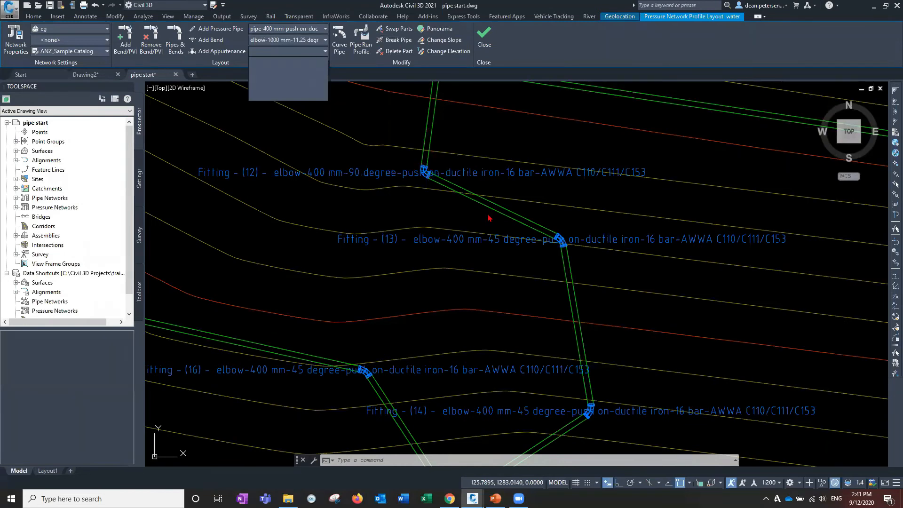
click(260, 130)
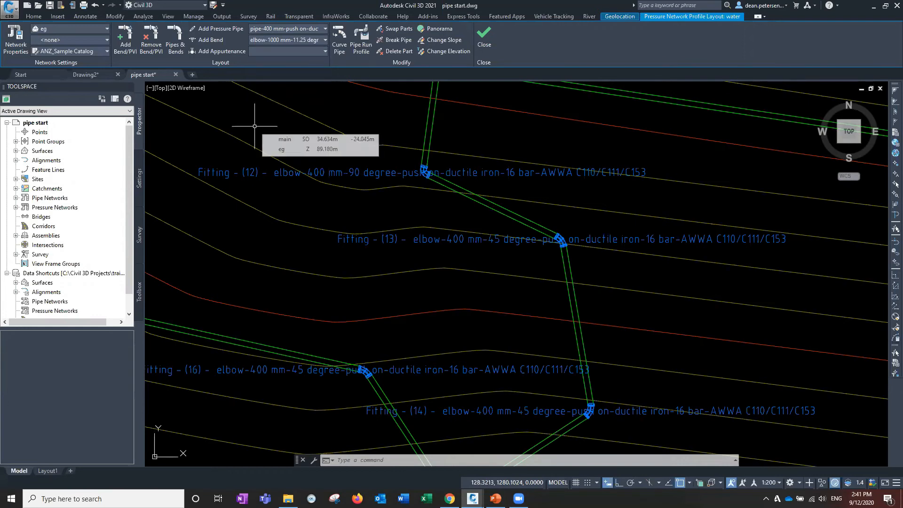
Step: Inspect the 400 mm x 400 mm tee fitting and the bends along its branch in the plan layout
scroll(254, 126, down, 2)
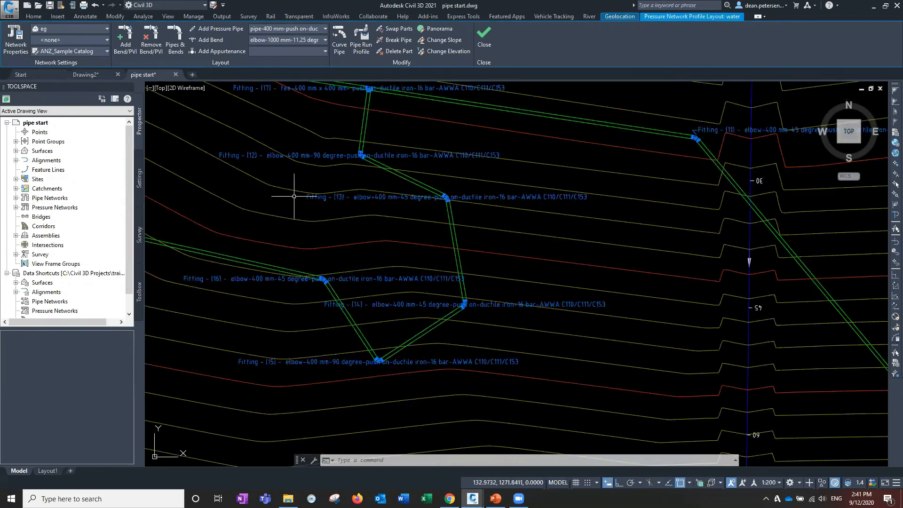
middle_drag(294, 196, 431, 222)
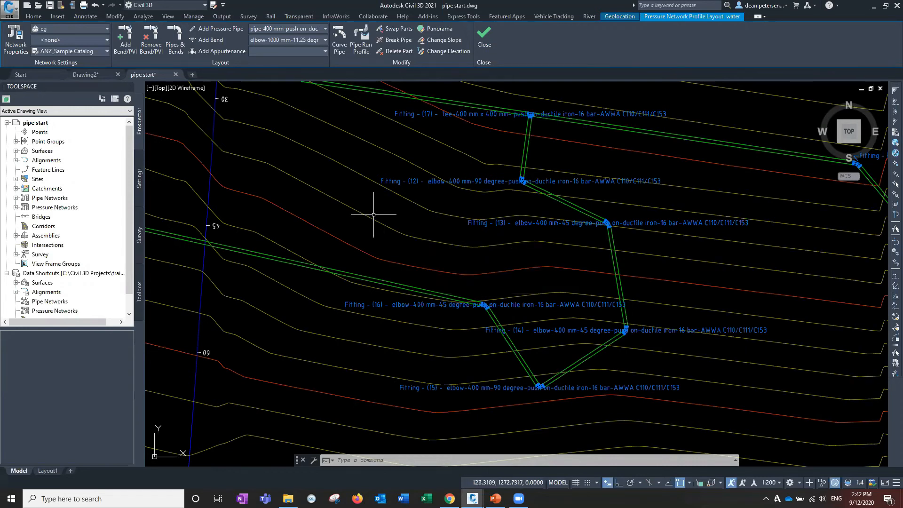
scroll(374, 214, down, 4)
middle_drag(373, 215, 376, 226)
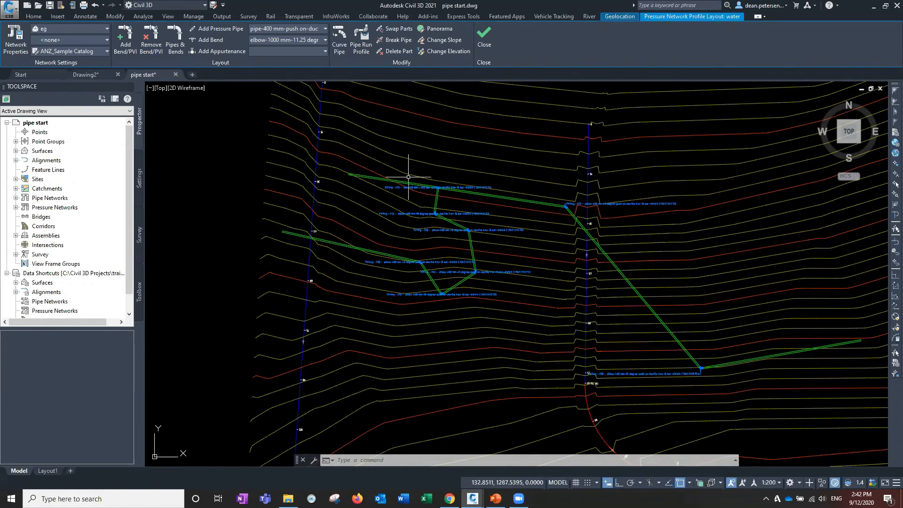
scroll(435, 186, up, 12)
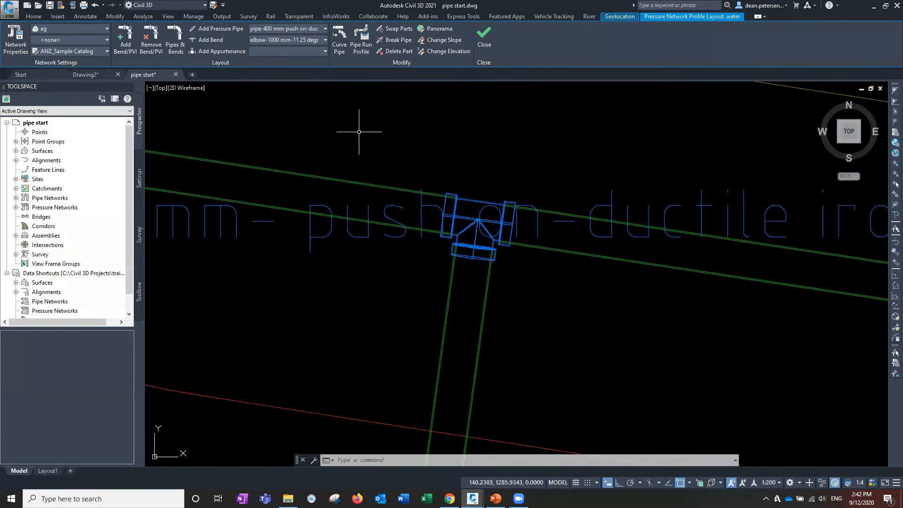
click(476, 231)
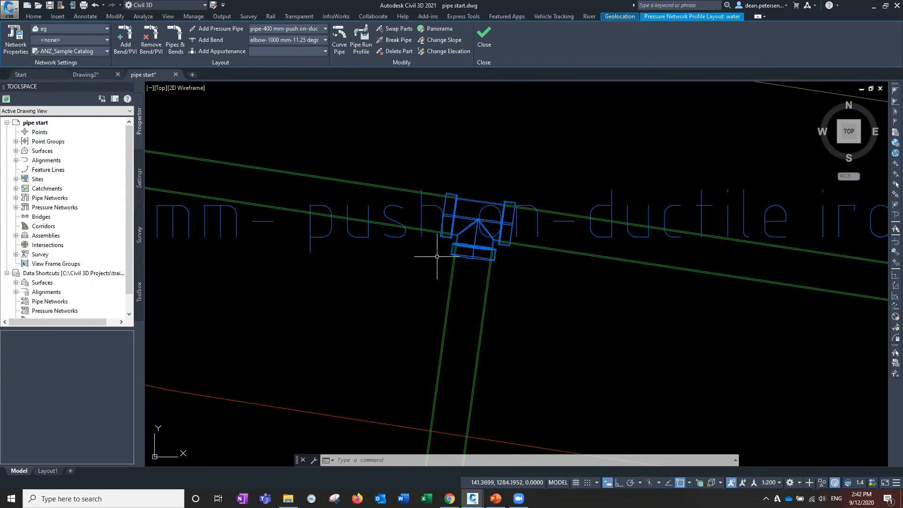
scroll(391, 285, down, 3)
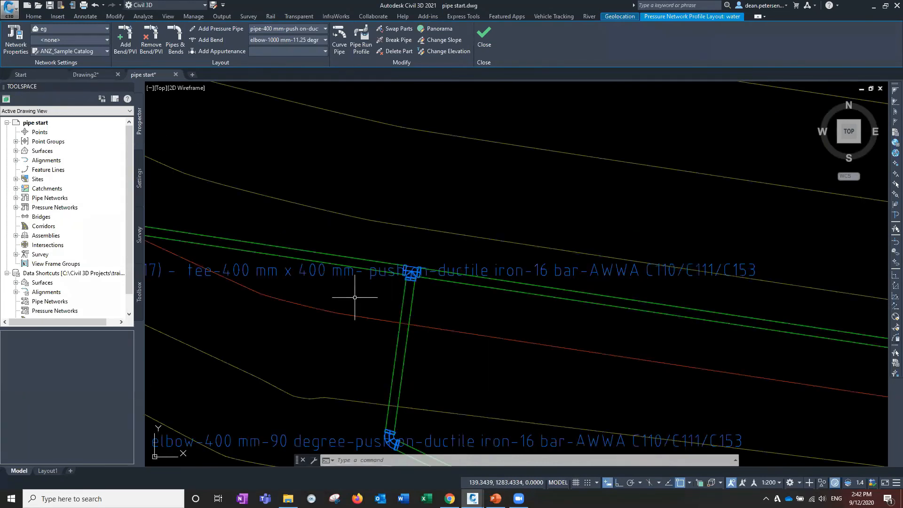
scroll(354, 297, down, 5)
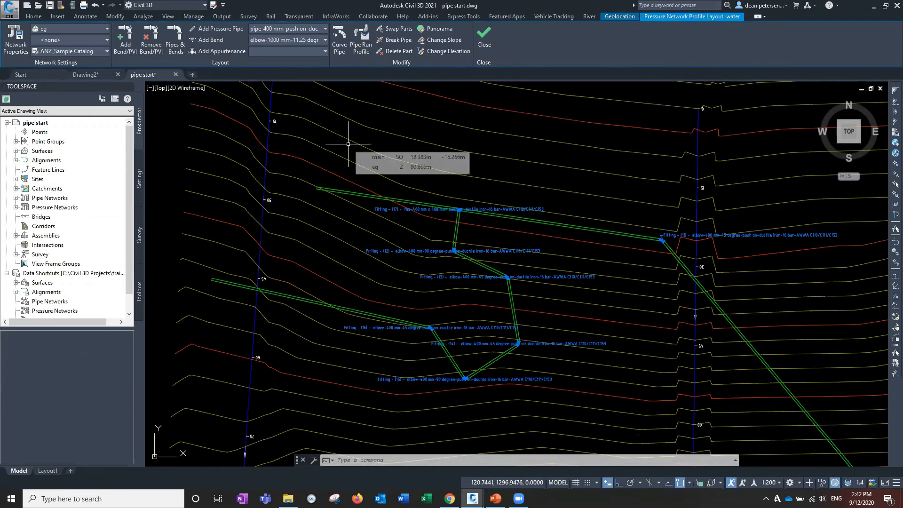
Step: Start a new blank drawing, view the BIM 360 Document Management project files in the browser, and return to the drawing
click(192, 75)
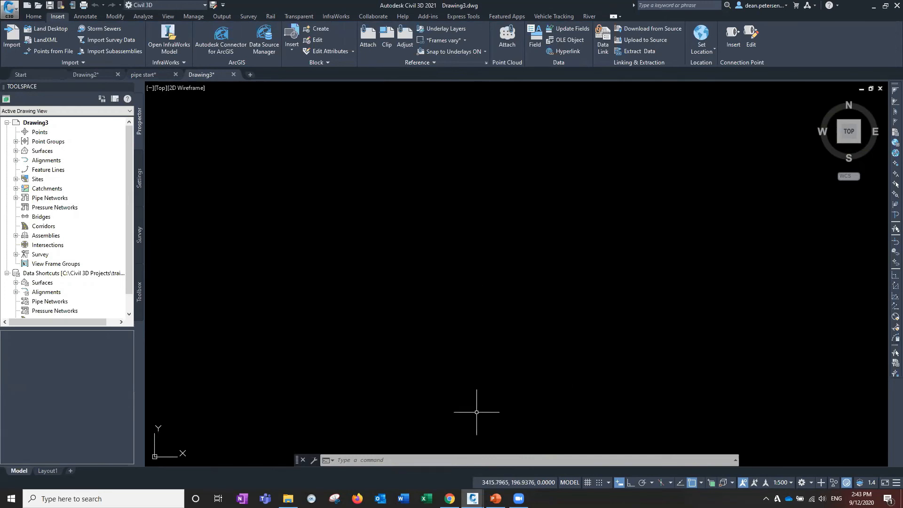
key(alt+Tab)
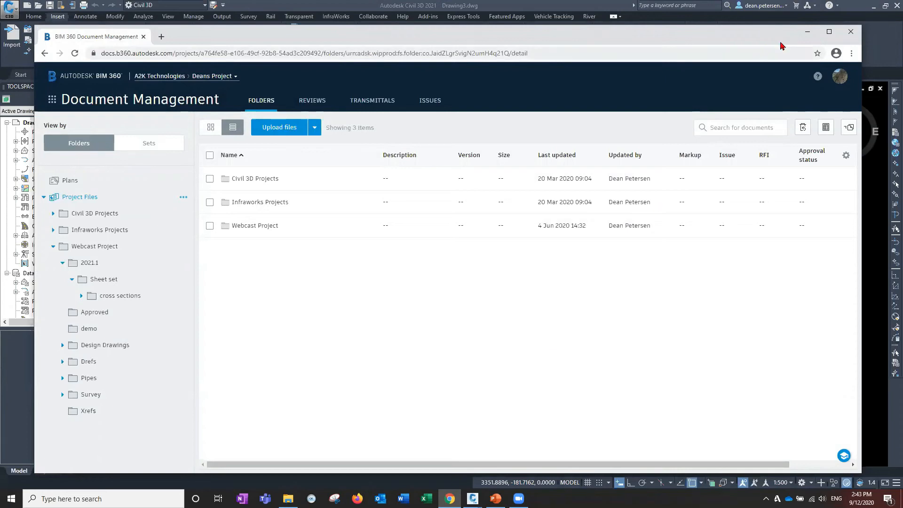
click(807, 33)
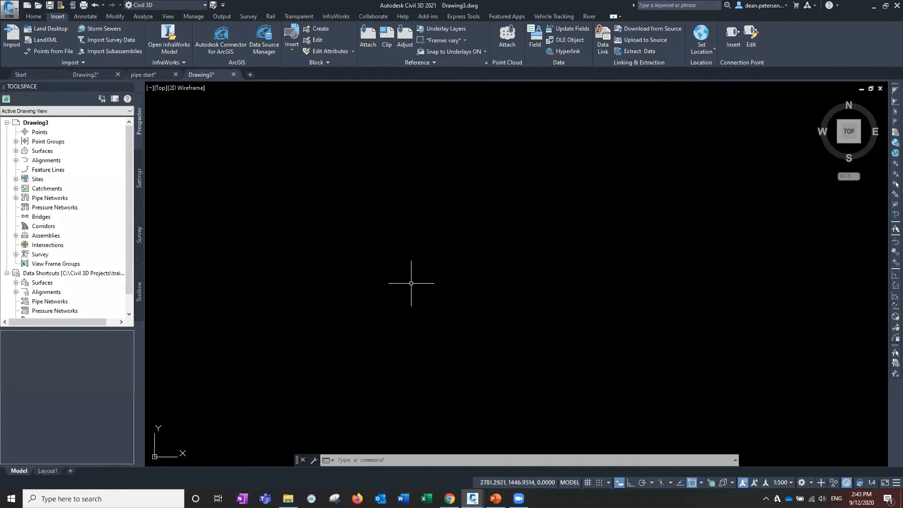
Step: Display the Sheet Set Manager and start opening an existing sheet set
click(33, 17)
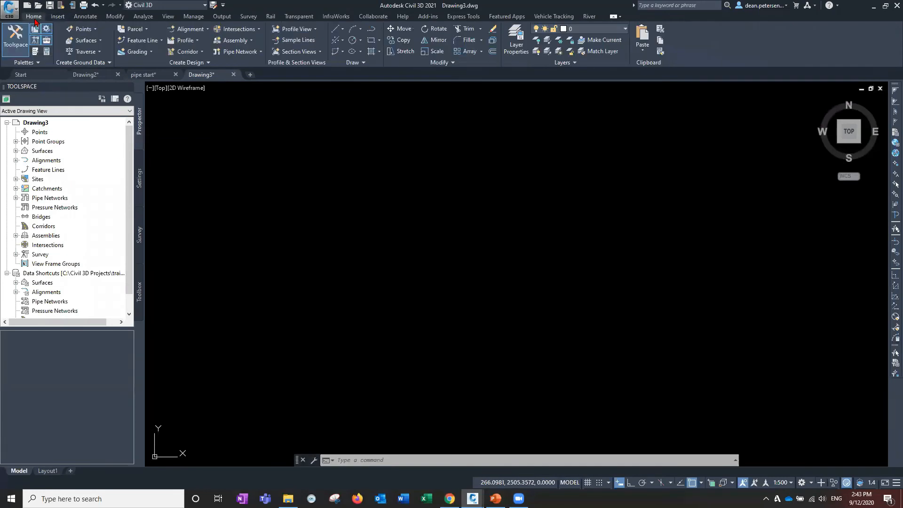
click(42, 63)
click(50, 84)
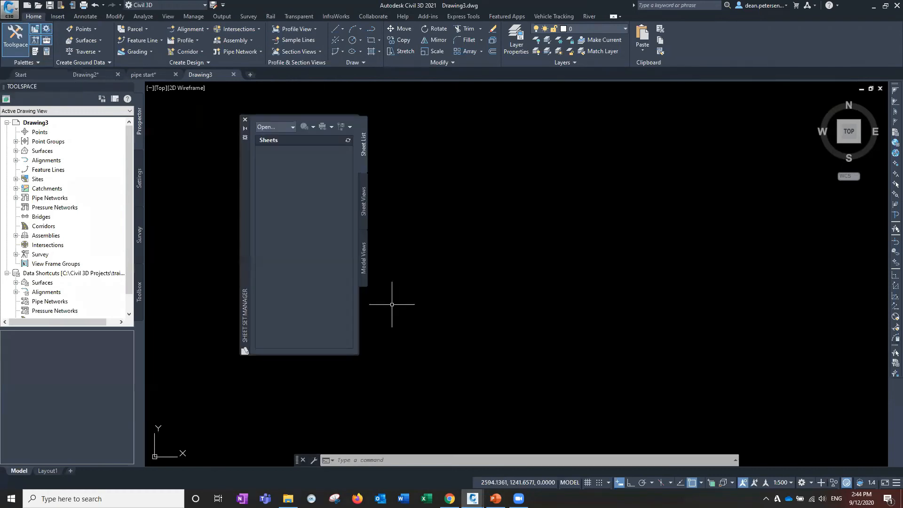
click(272, 127)
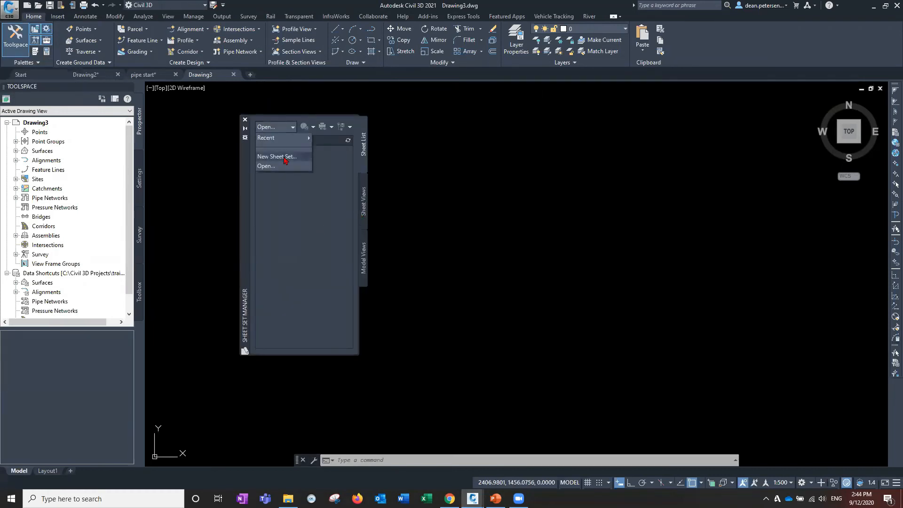
click(479, 290)
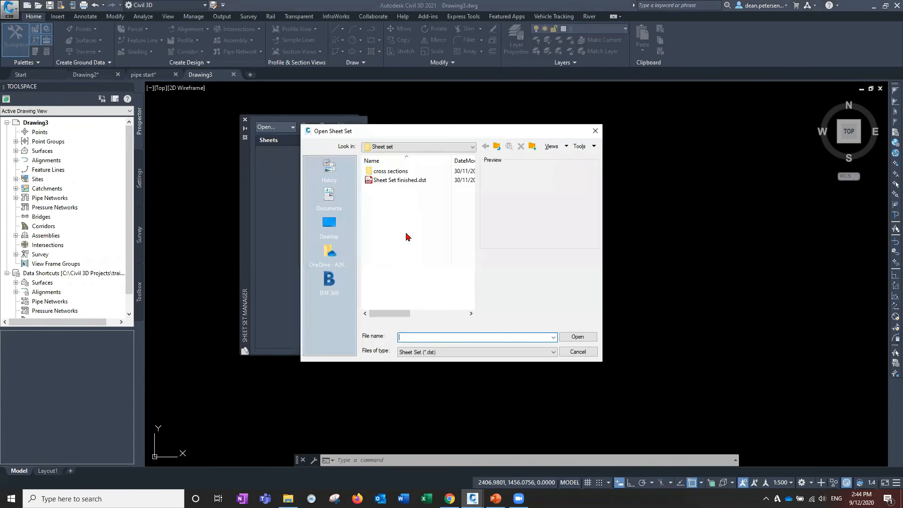
Step: Open Sheet Set finished.dst from BIM 360, in the Sheet set folder under 2021.1 of the A2K Technologies Webcast Project
click(335, 282)
click(393, 171)
double_click(386, 189)
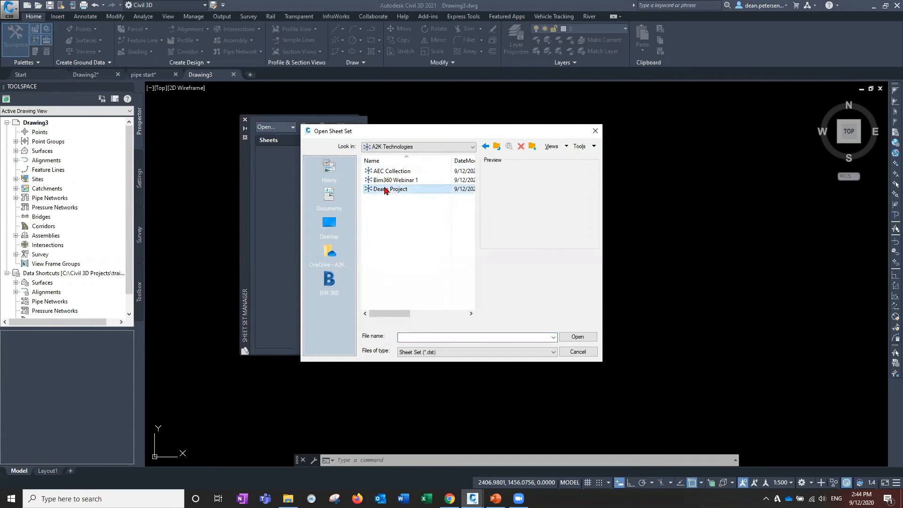
double_click(387, 172)
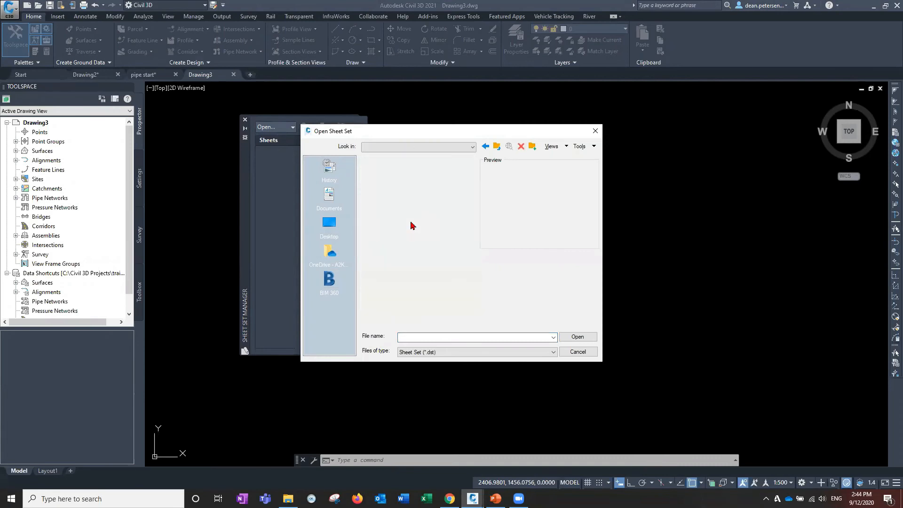
double_click(393, 189)
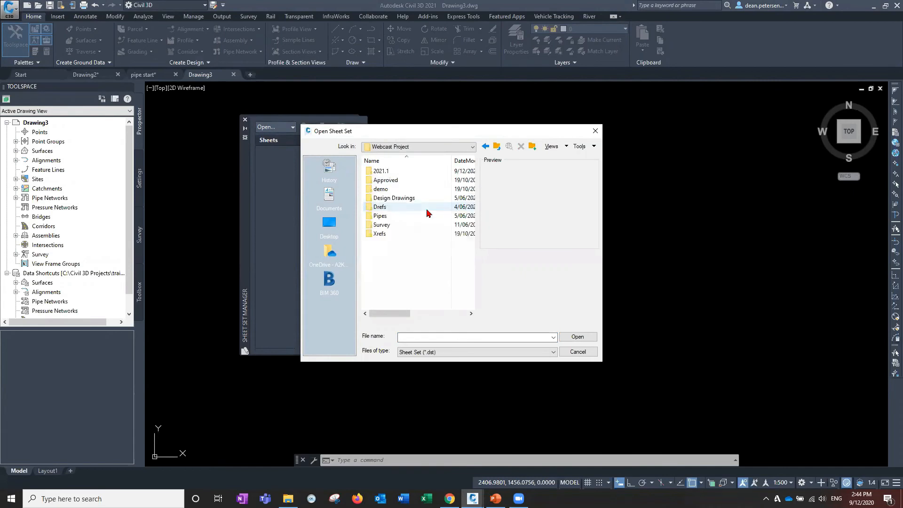
double_click(388, 172)
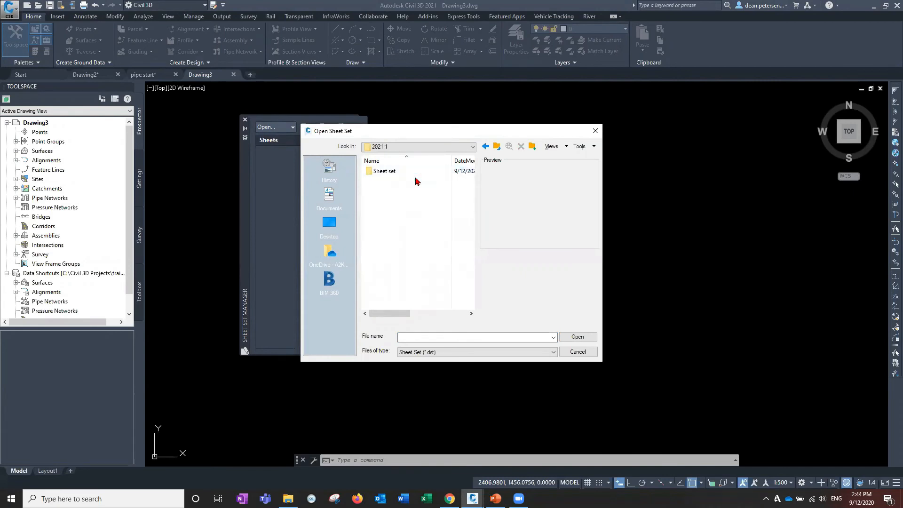
double_click(394, 172)
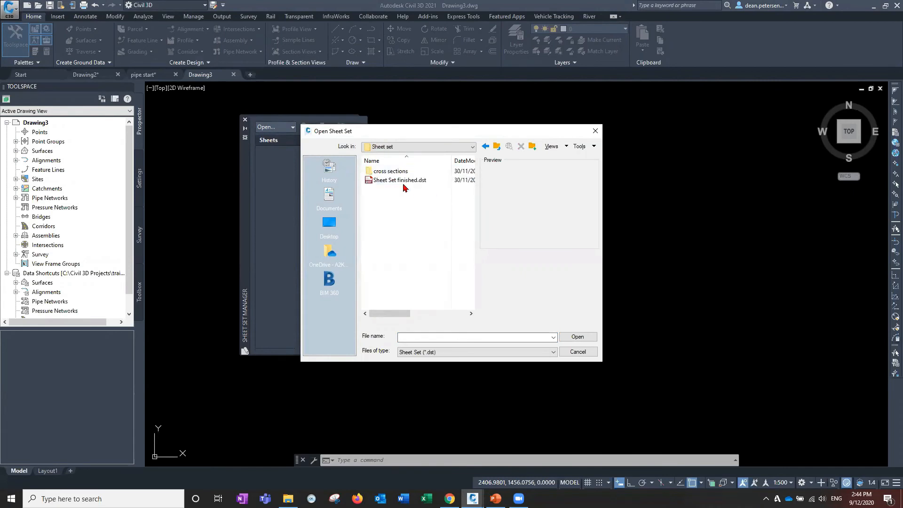
click(420, 183)
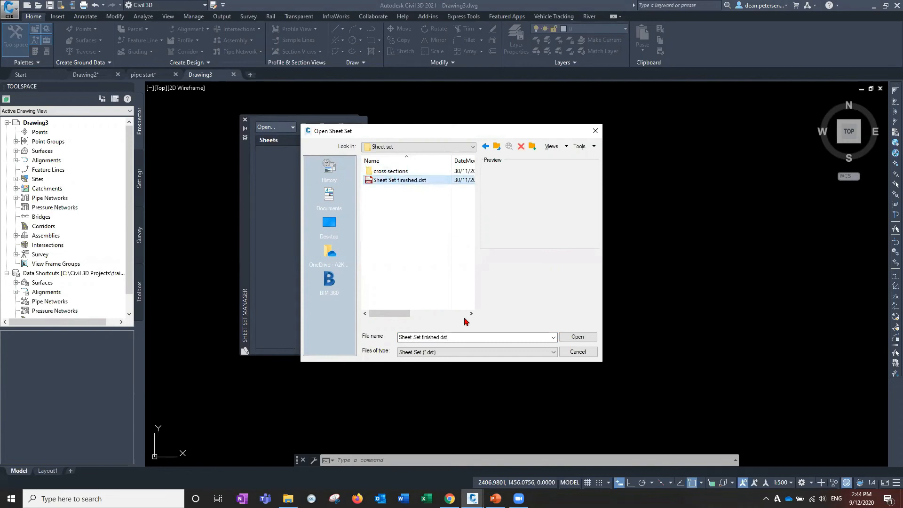
click(577, 337)
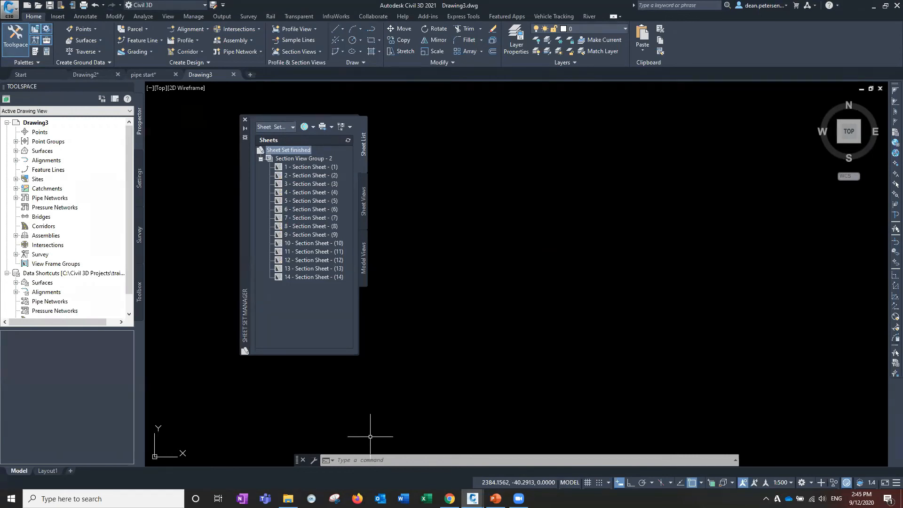
Step: Check the ENABLEDSTLOCK system variable and keep its value of 1
click(355, 459)
text(enabl)
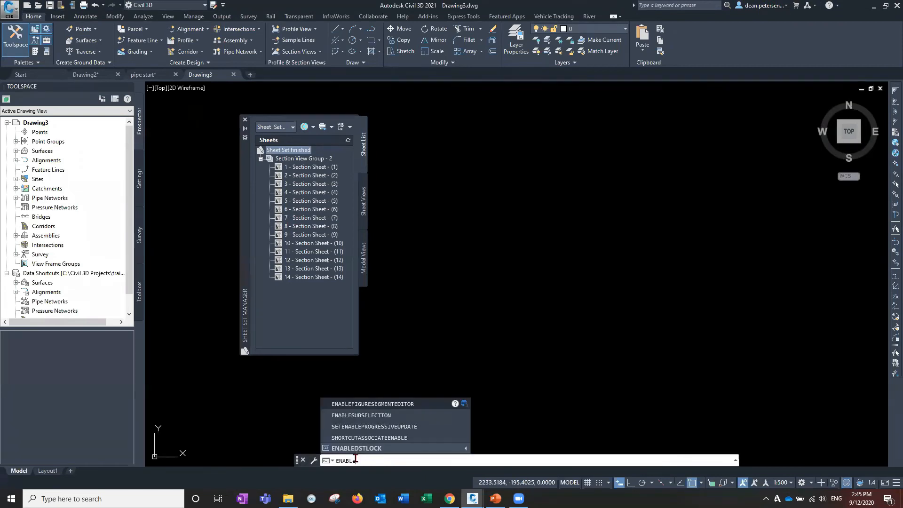
text(ed)
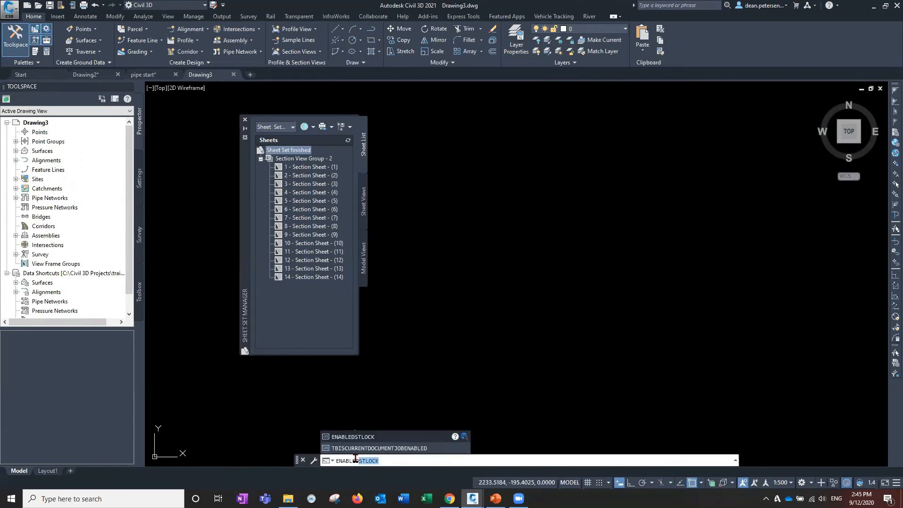
click(382, 460)
key(Return)
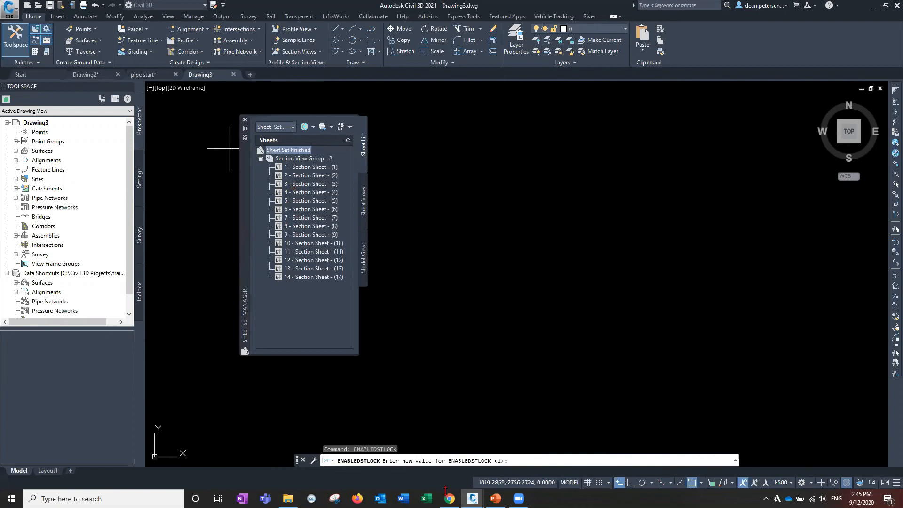
key(Return)
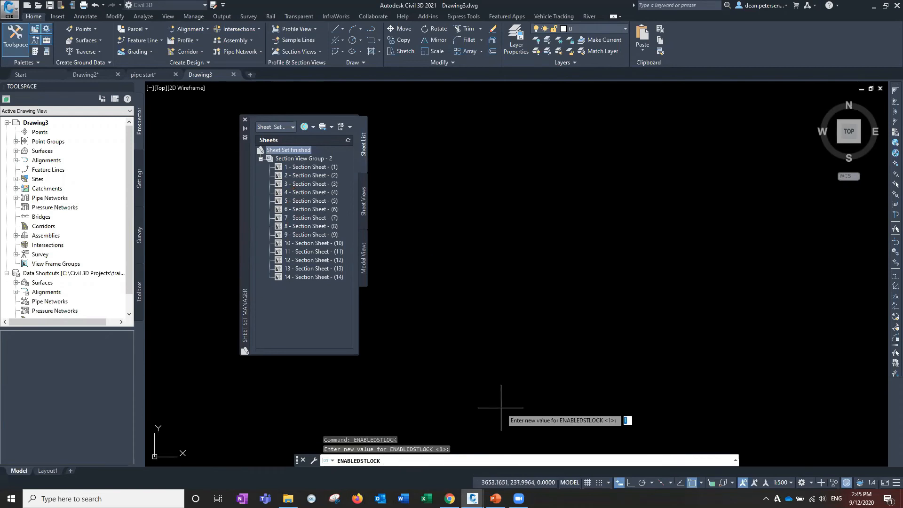
key(Return)
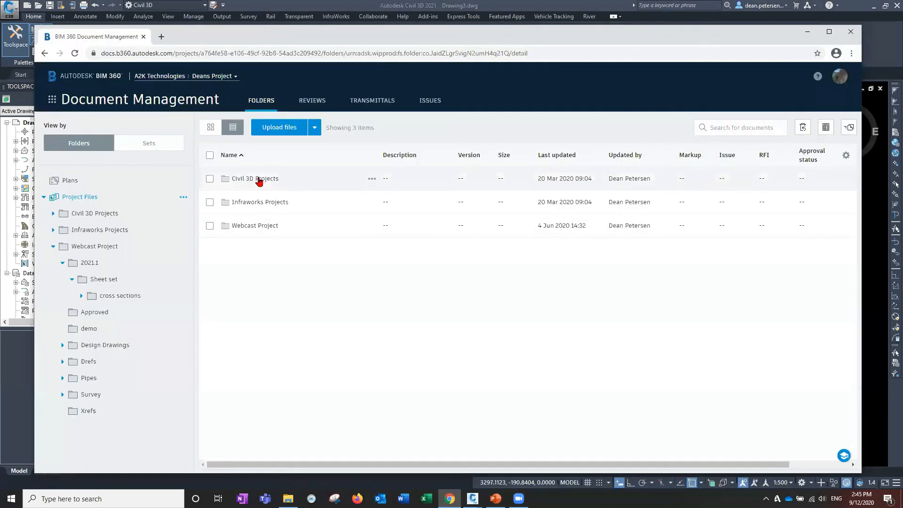
Step: Show the Sheet set folder in BIM 360 Document Management and check the lock information of Sheet Set finished.dst
click(284, 201)
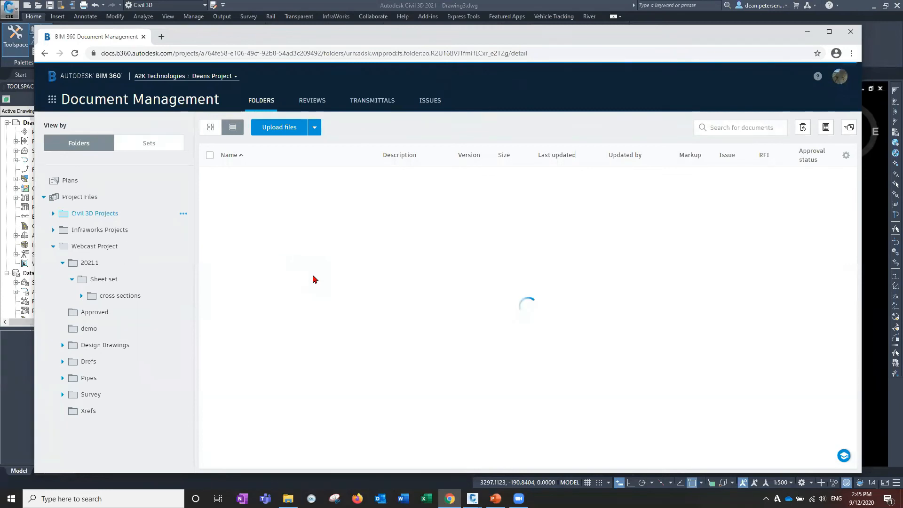
click(106, 280)
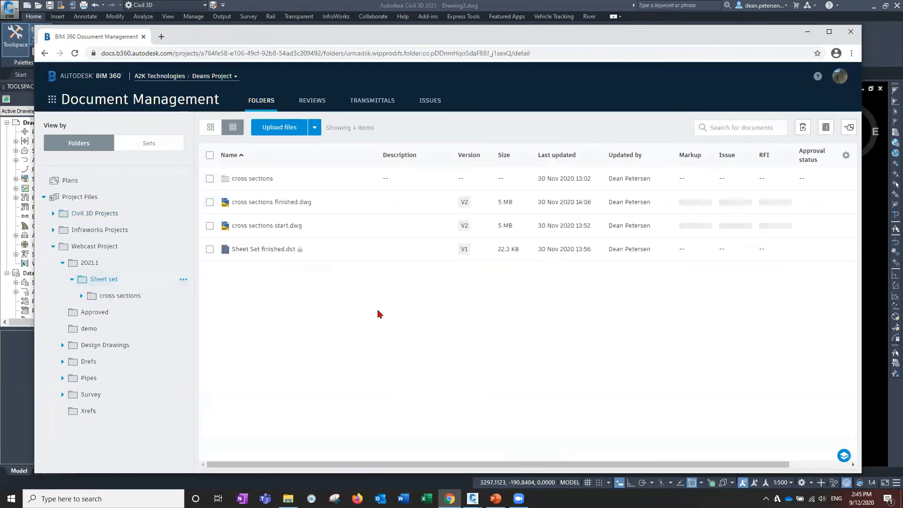
mouse_move(301, 254)
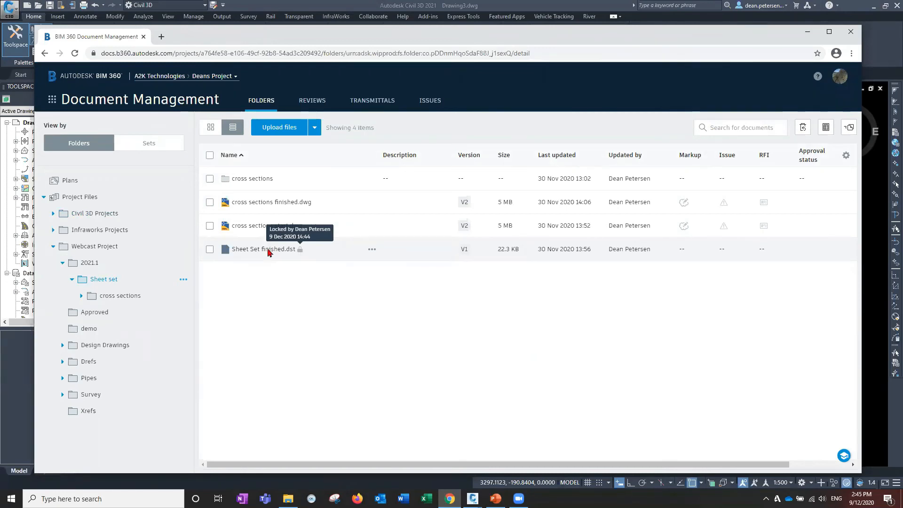
Step: Return to Civil 3D, open 5 - Section Sheet - (5) from the sheet set, and bring the whole sheet into view
click(810, 36)
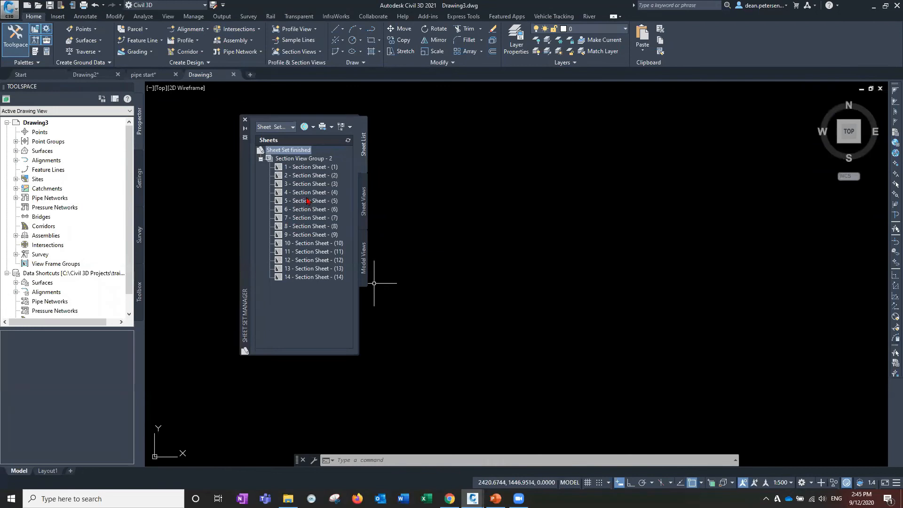
double_click(308, 201)
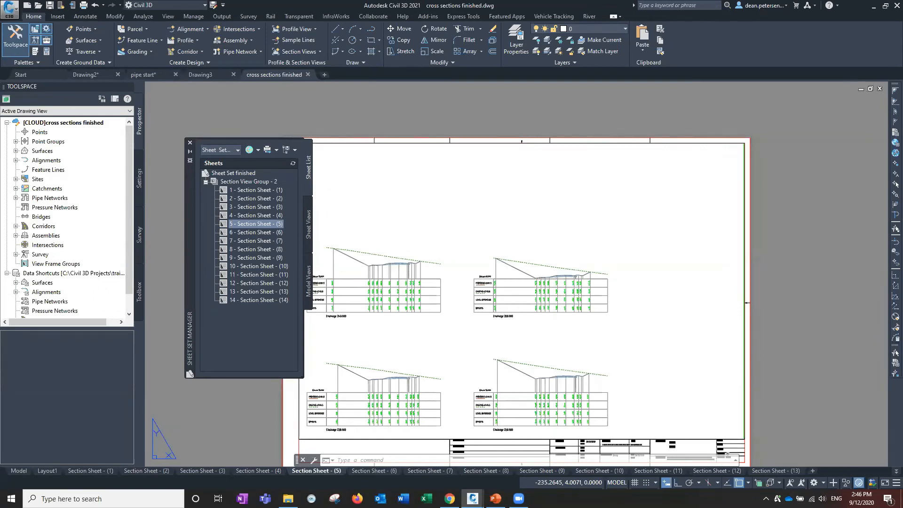
middle_drag(405, 340, 478, 311)
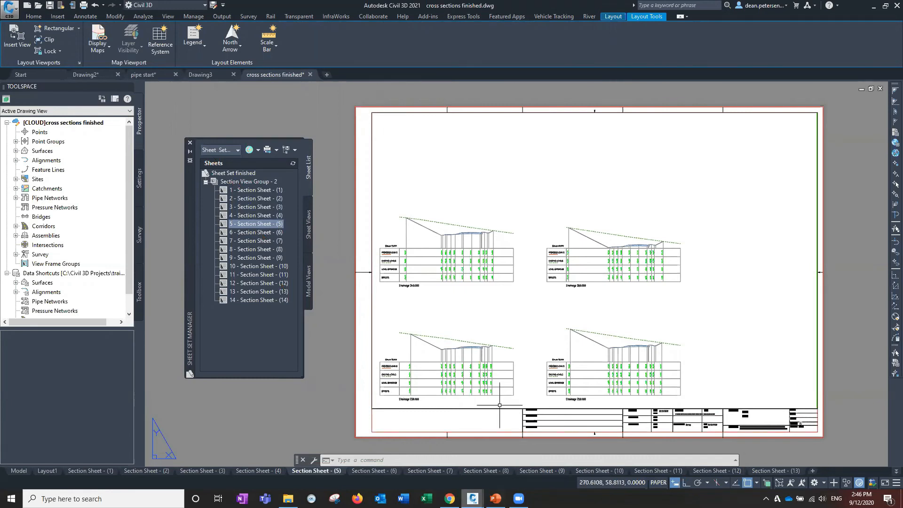
Step: Switch to BIM 360 in the browser, reload the Sheet set folder, and check the locks on cross sections finished.dwg and Sheet Set finished.dst
mouse_move(472, 499)
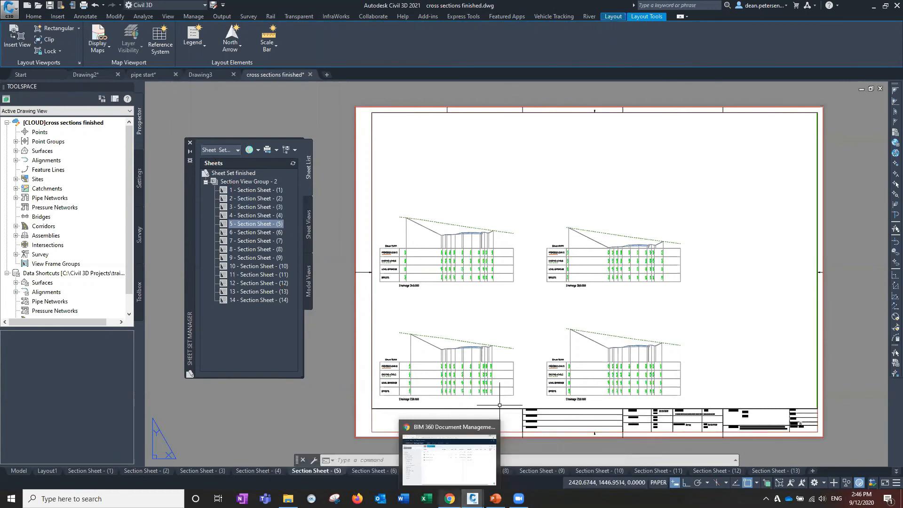
click(450, 458)
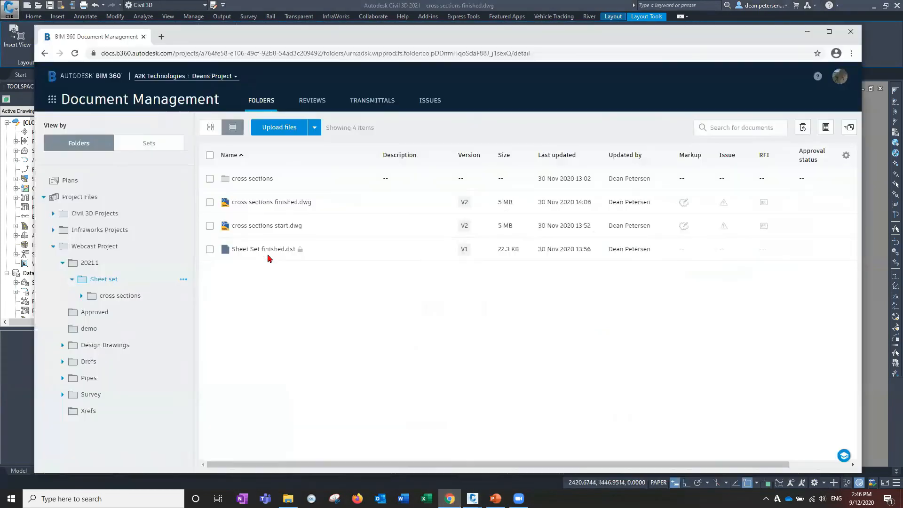
click(74, 53)
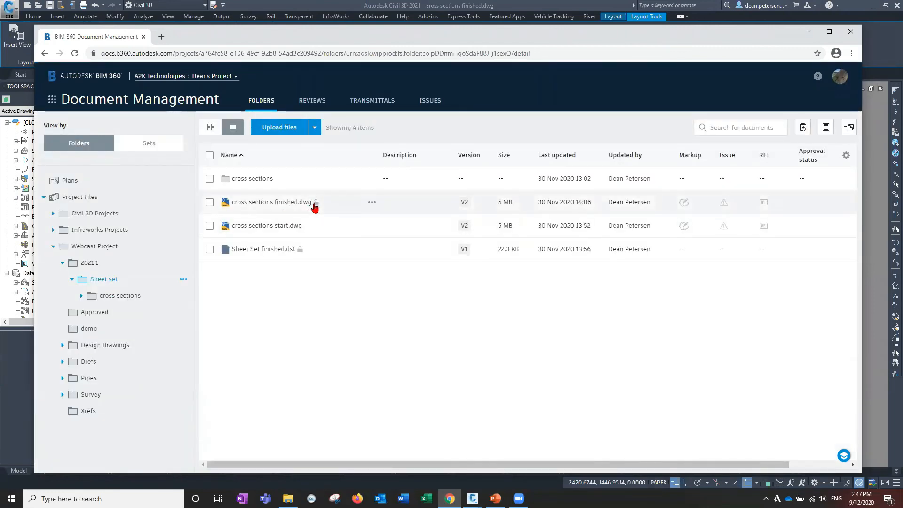
mouse_move(315, 207)
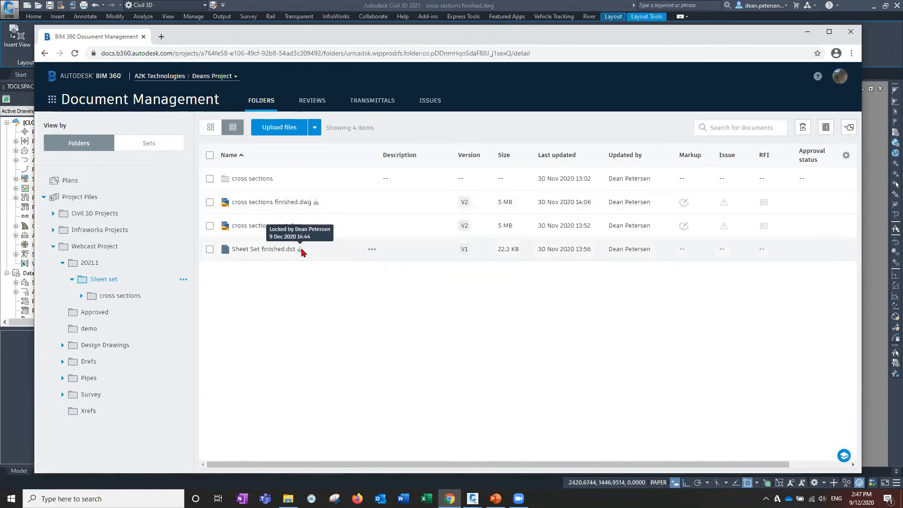
Step: Return to the section sheet drawing in Civil 3D and close the Sheet Set Manager
click(27, 373)
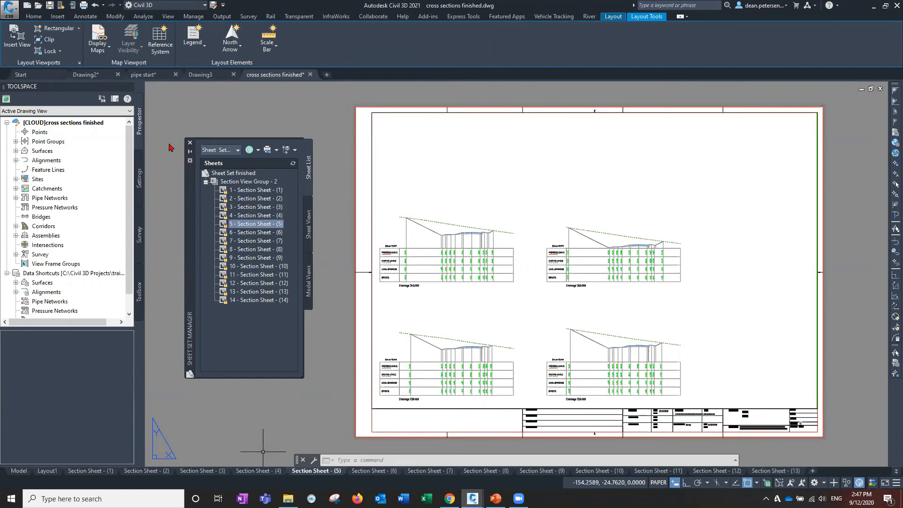
click(190, 143)
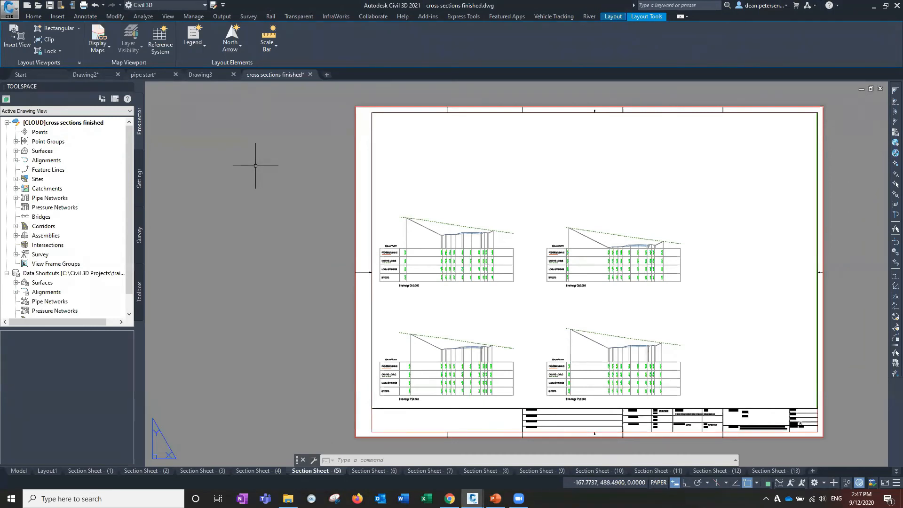
key(Escape)
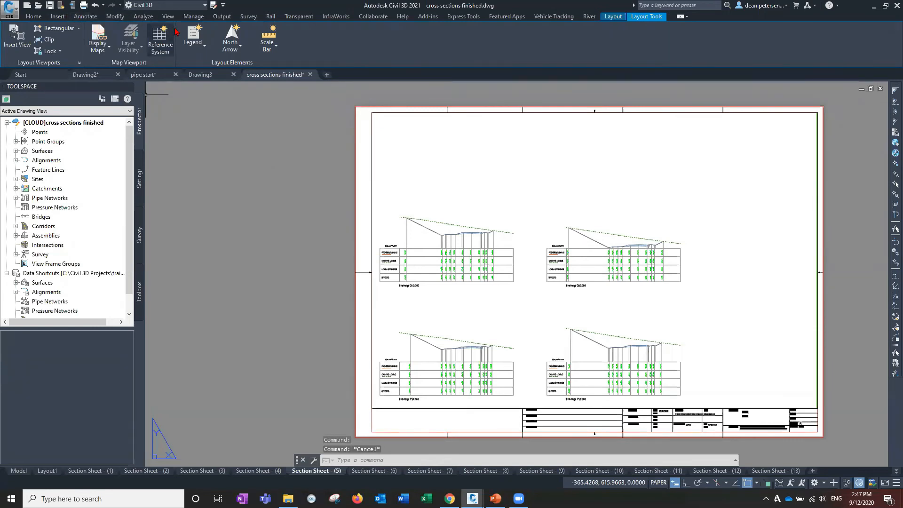
Step: Start attaching a referenced template and browse BIM 360 from A2K Technologies to the Webcast Project's 2021.1 folder inside Project Files
click(193, 17)
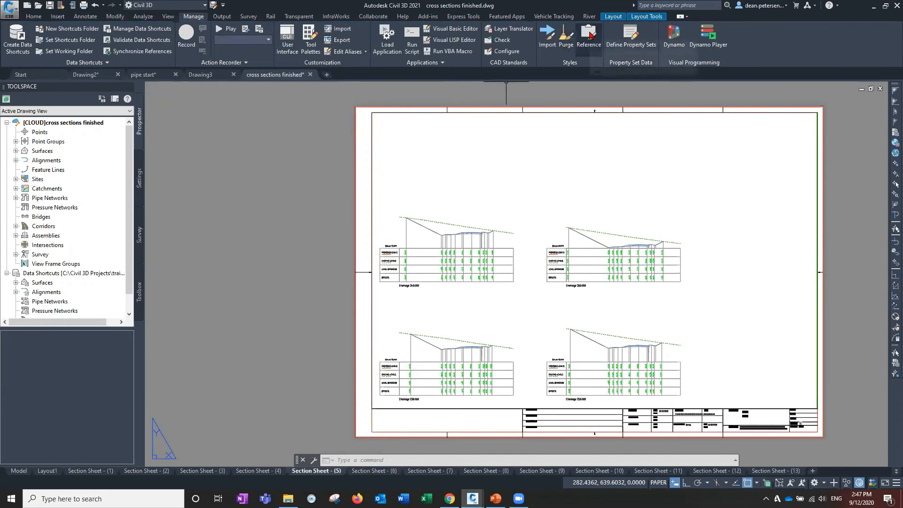
click(590, 35)
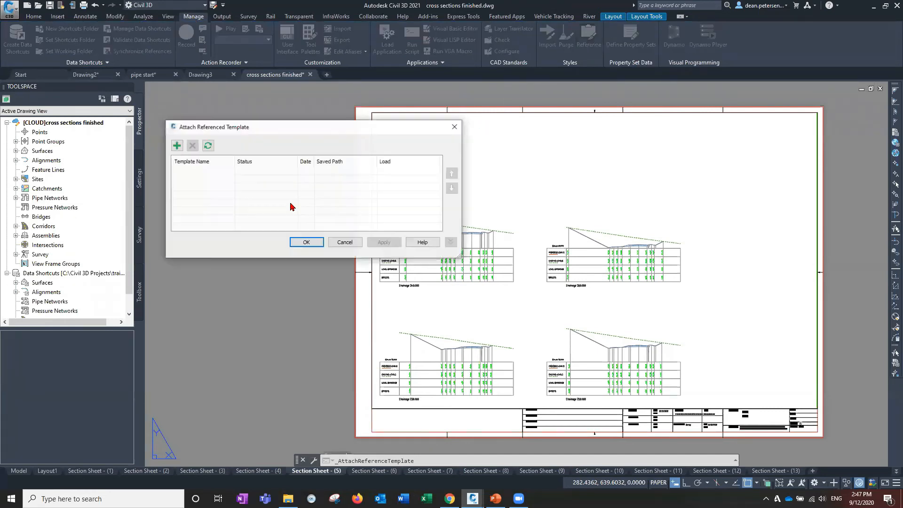
click(177, 146)
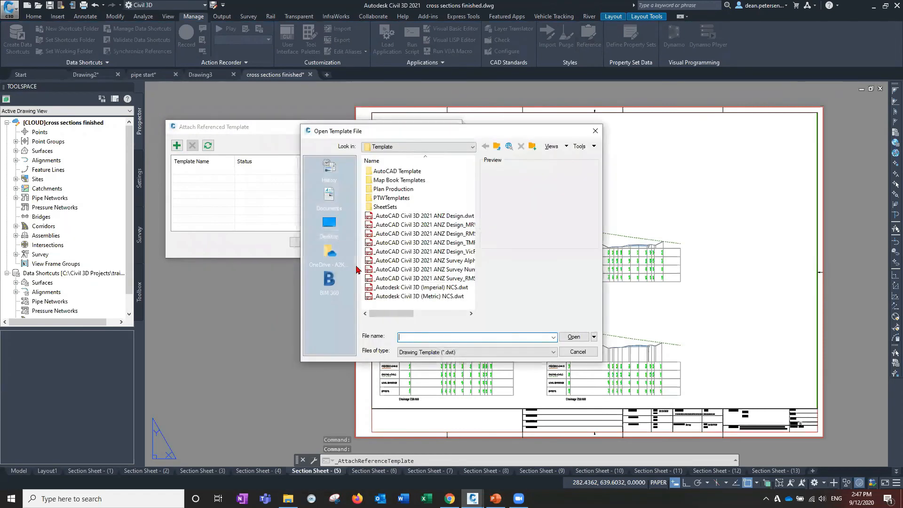
click(336, 282)
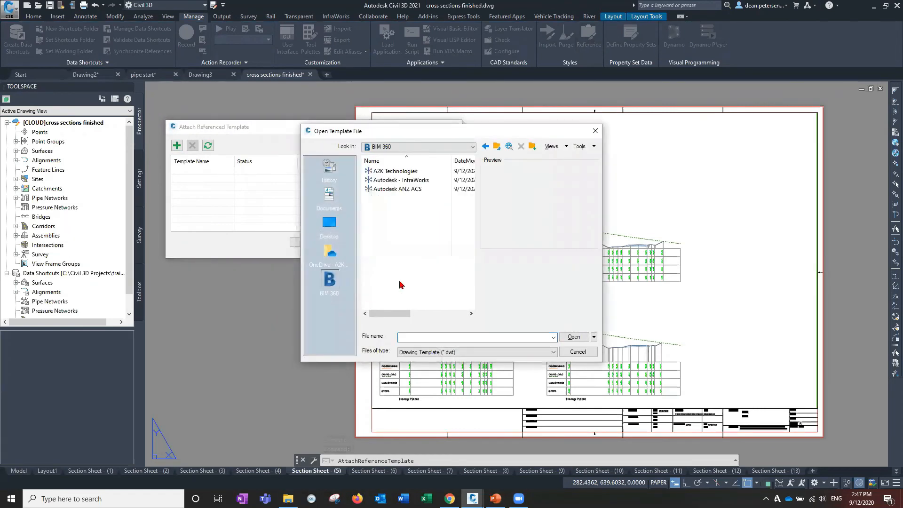
double_click(398, 177)
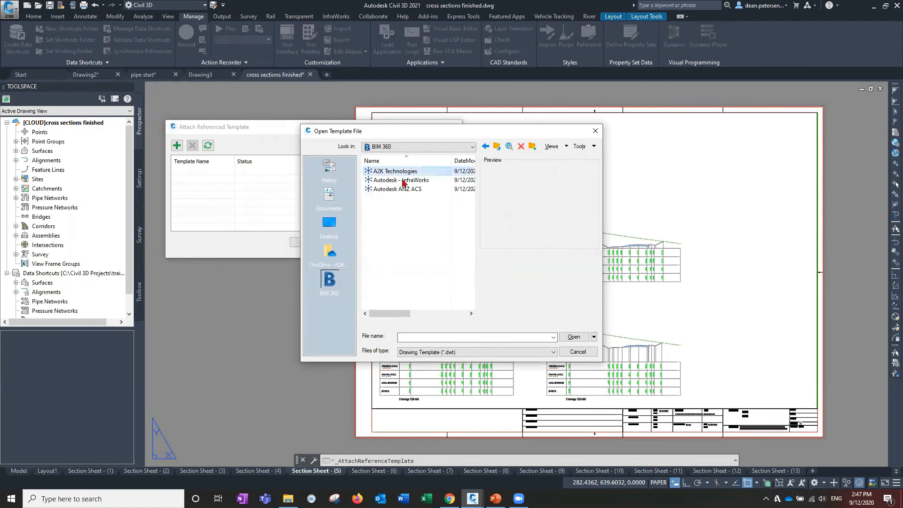
double_click(395, 189)
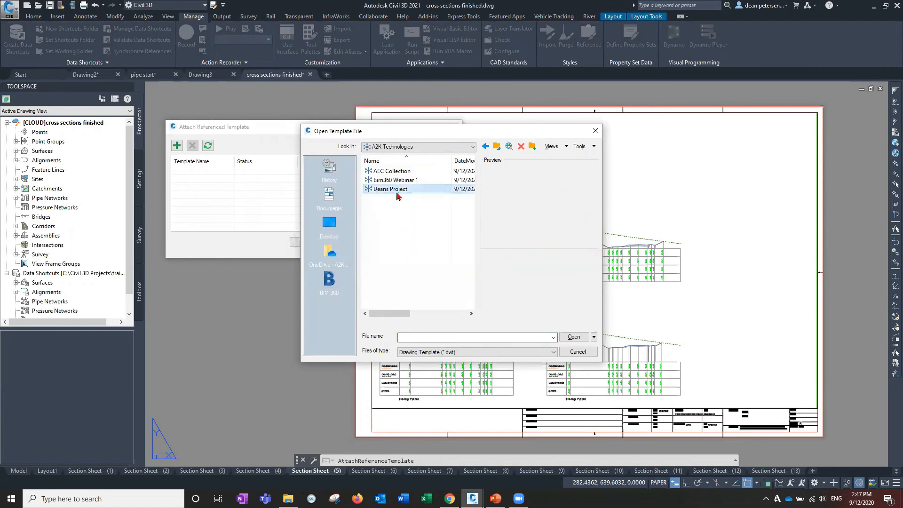
double_click(394, 173)
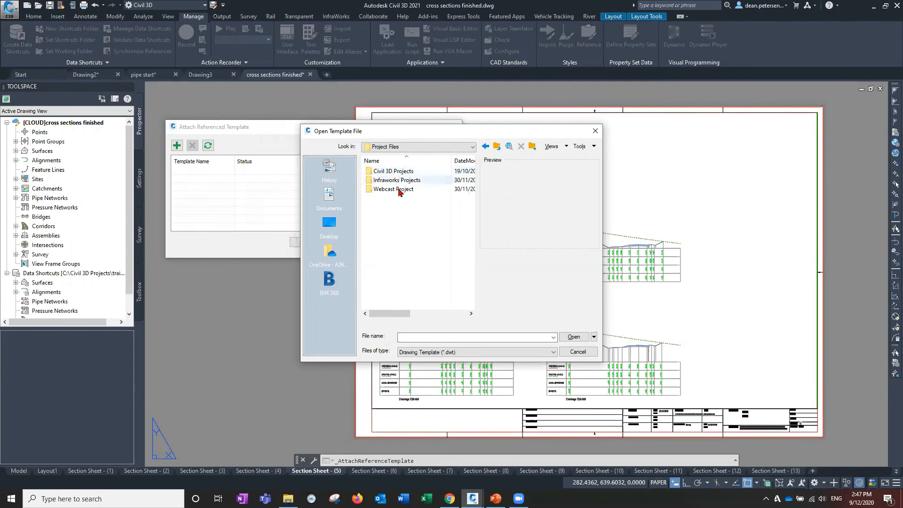
double_click(397, 189)
double_click(391, 171)
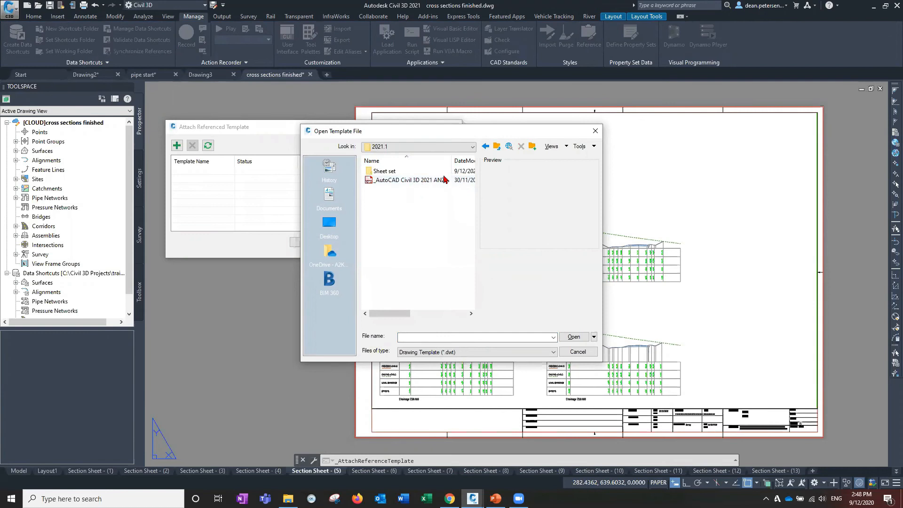
Step: Add _AutoCAD Civil 3D 2021 ANZ Design_VicRoads.dwt from the 2021.1 folder to the list of referenced templates
drag(453, 160, 527, 167)
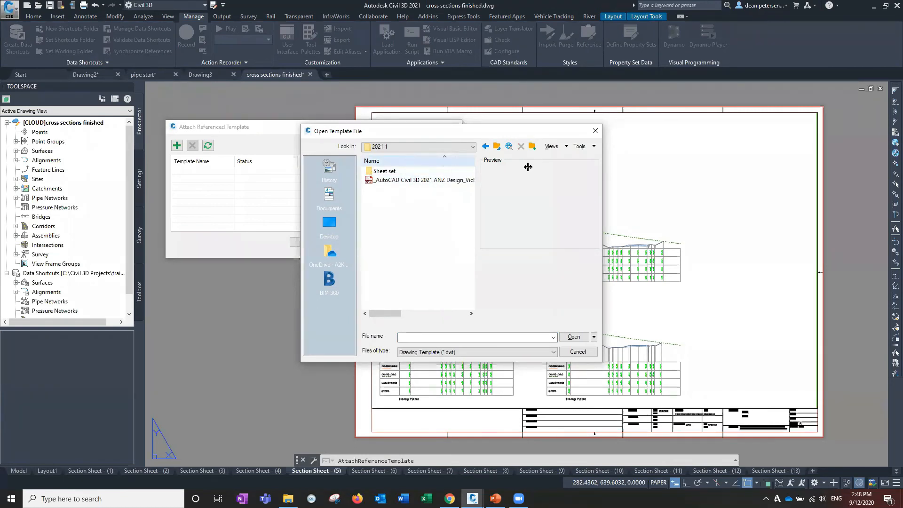
drag(391, 313, 399, 313)
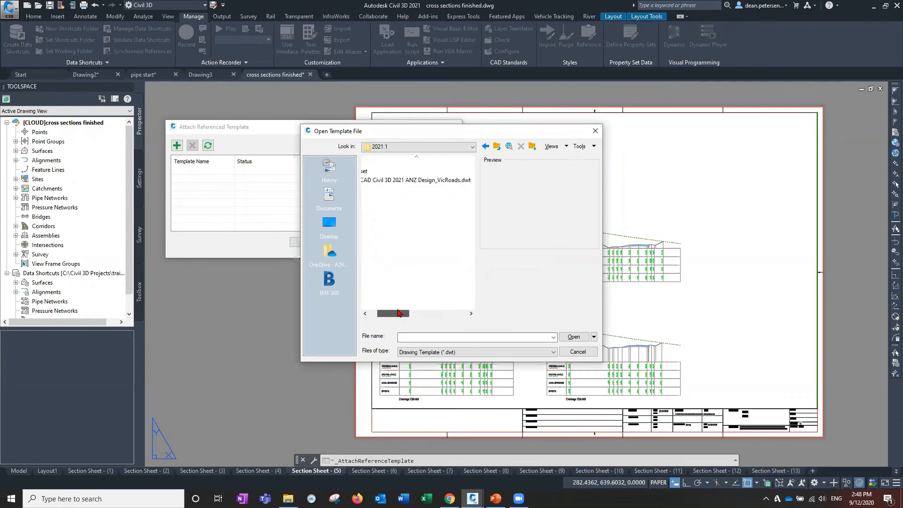
click(418, 183)
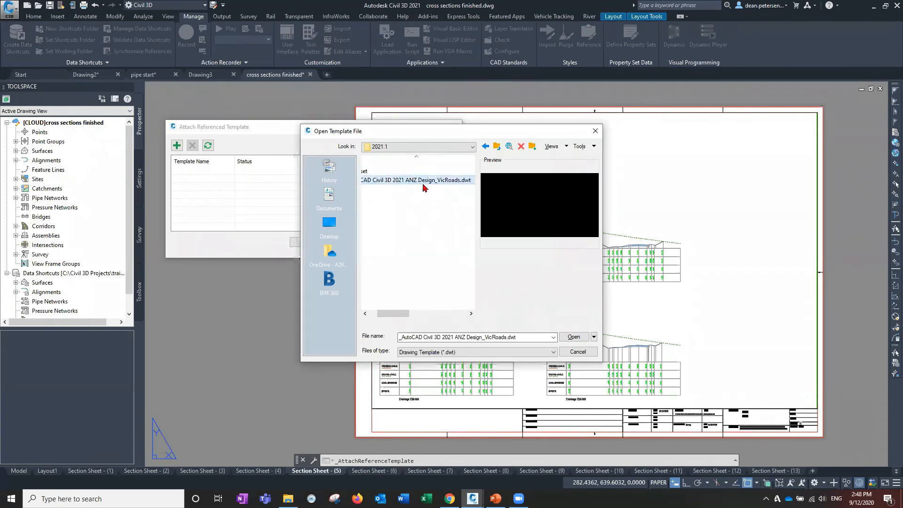
drag(396, 314, 382, 314)
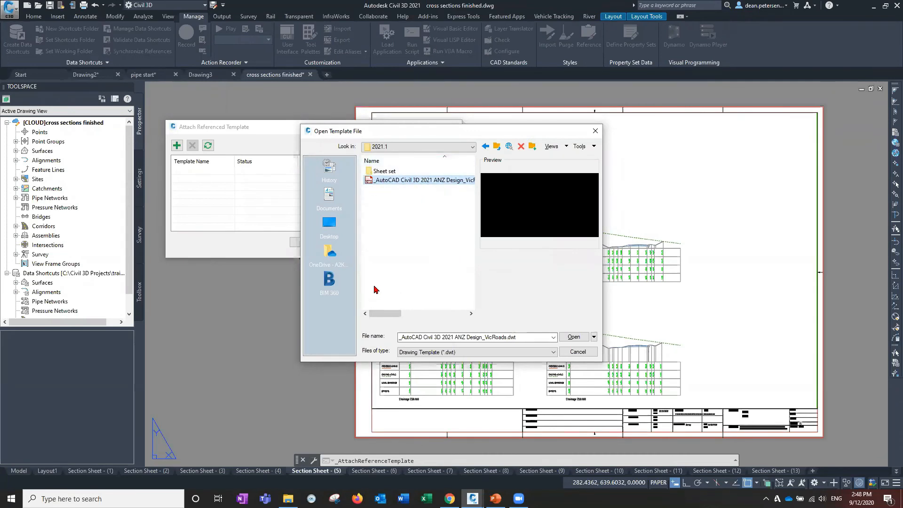
click(574, 339)
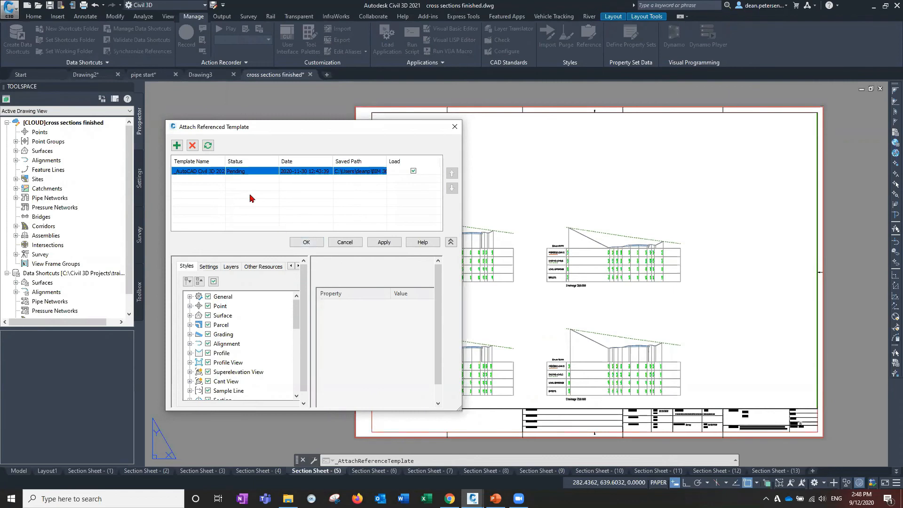
Step: Review the VicRoads template's settings and styles, and attach it to the cross sections drawing with the listed style categories included
click(210, 266)
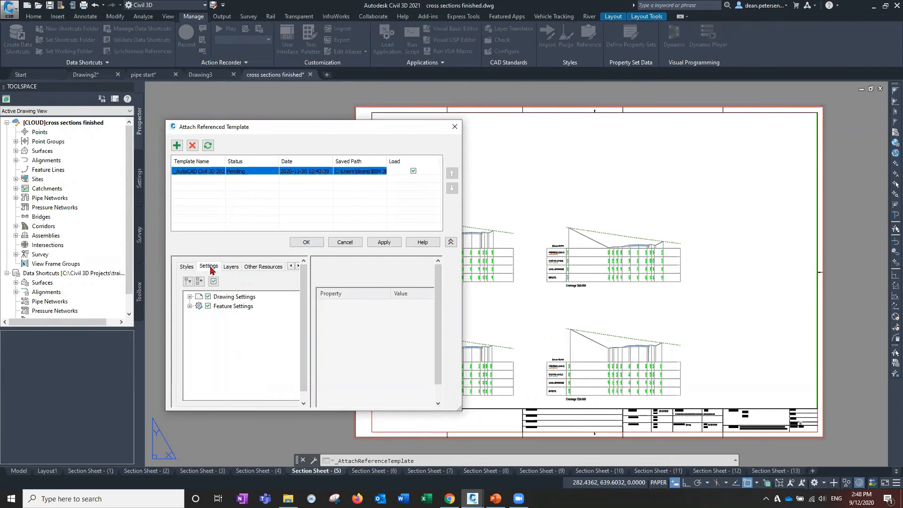
click(213, 282)
click(186, 267)
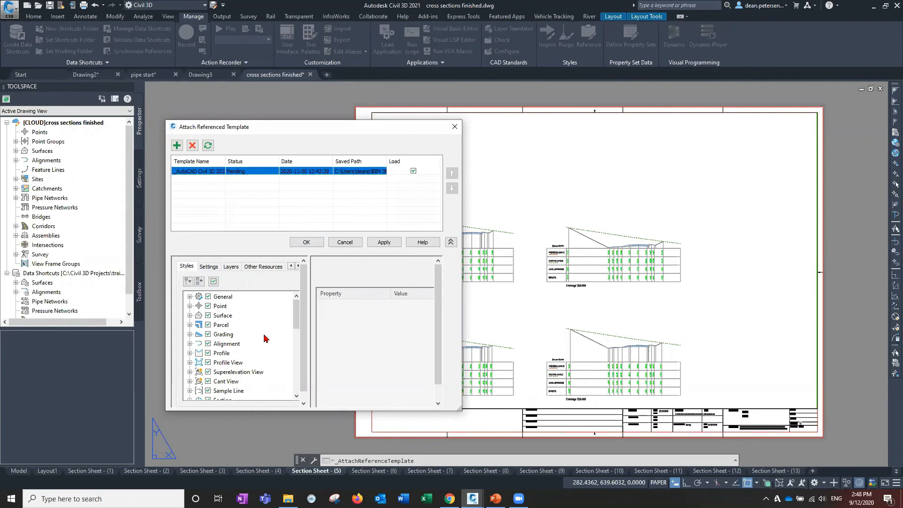
click(305, 242)
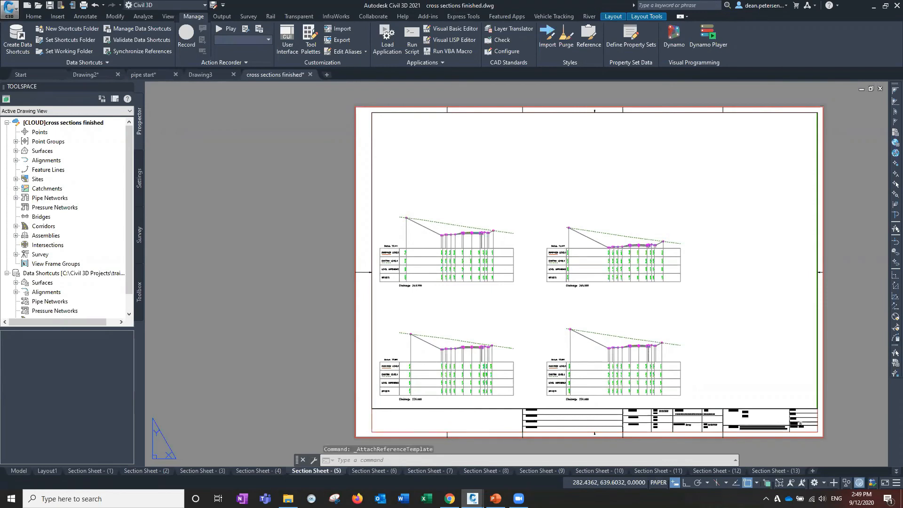
Step: Show the Profile View Styles in the drawing settings and check the referenced _VicRoads styles
click(245, 234)
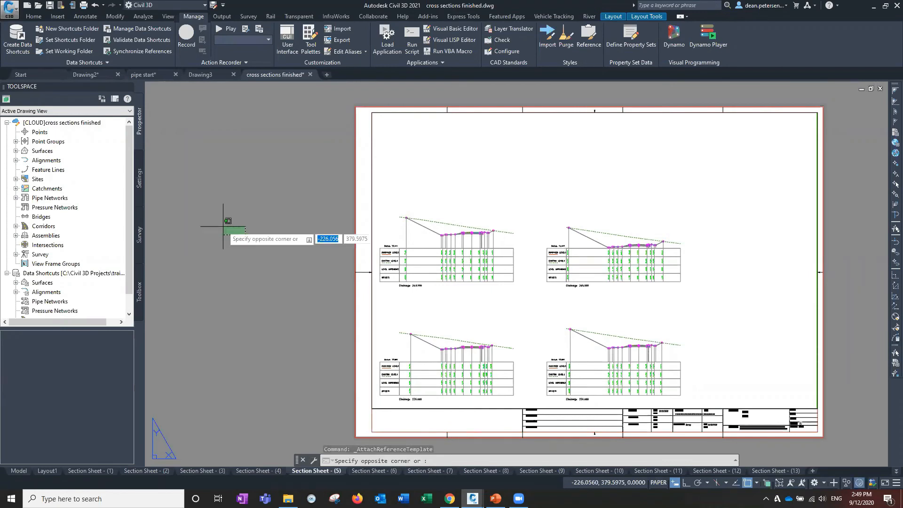
click(202, 202)
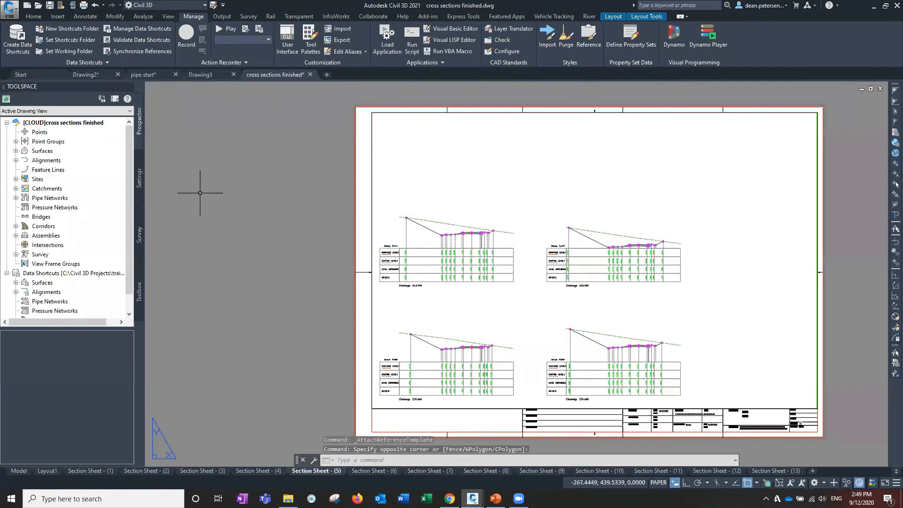
click(144, 181)
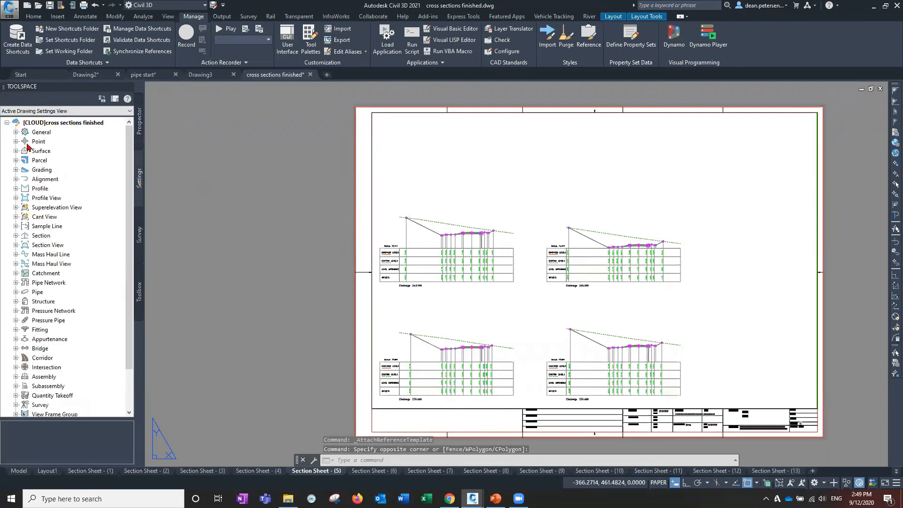
click(16, 198)
click(24, 207)
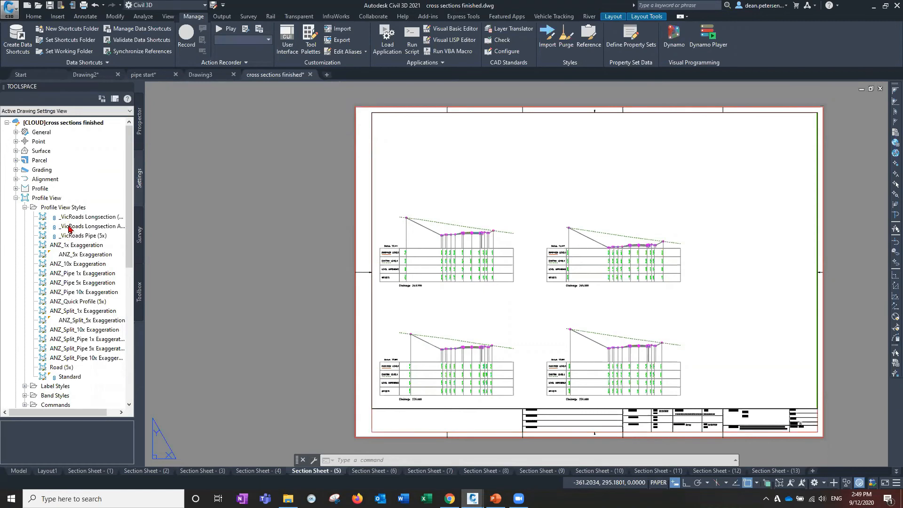
mouse_move(69, 229)
Step: Open Rail bands.dwg and examine the cant and speed bands beneath the Rail 1 long section
click(38, 6)
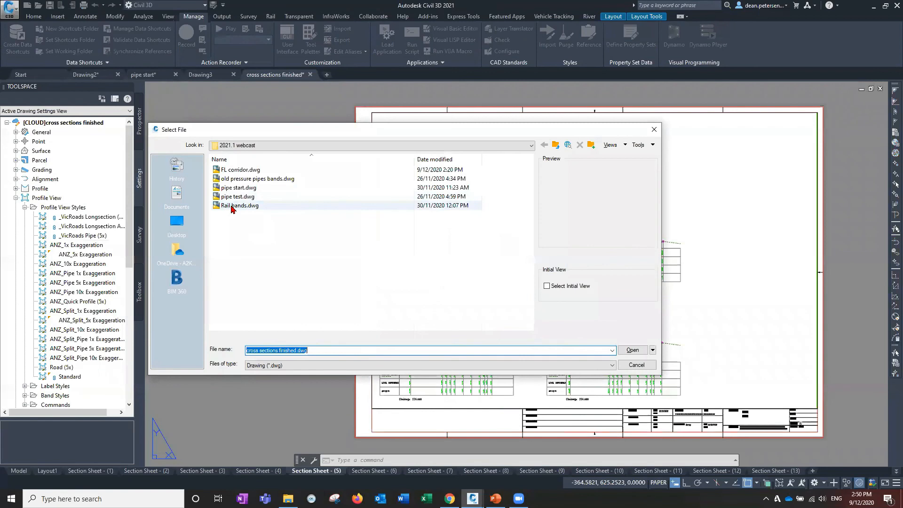
click(240, 206)
click(629, 351)
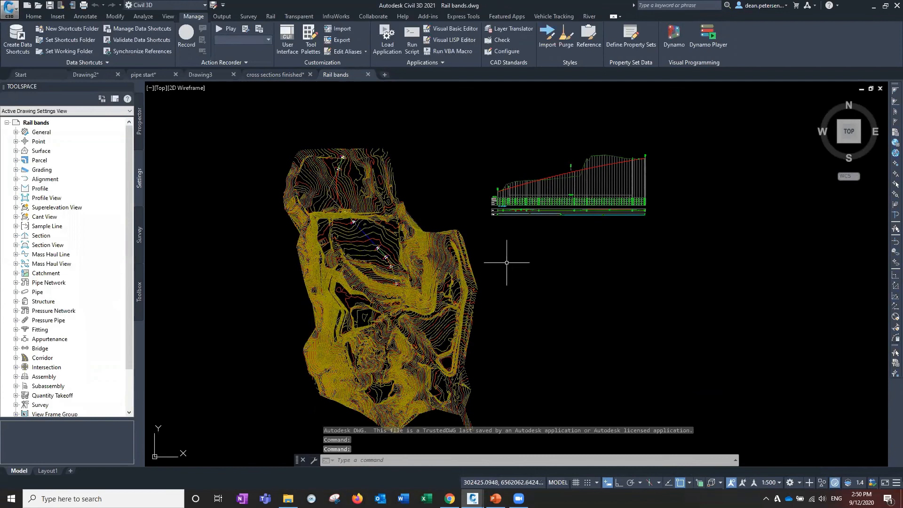
middle_drag(499, 264, 472, 272)
scroll(473, 272, up, 8)
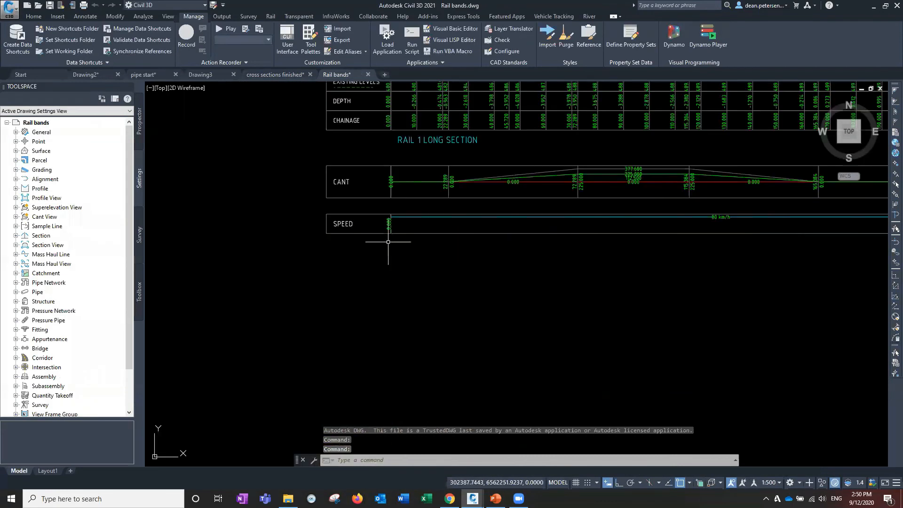
middle_drag(383, 238, 332, 329)
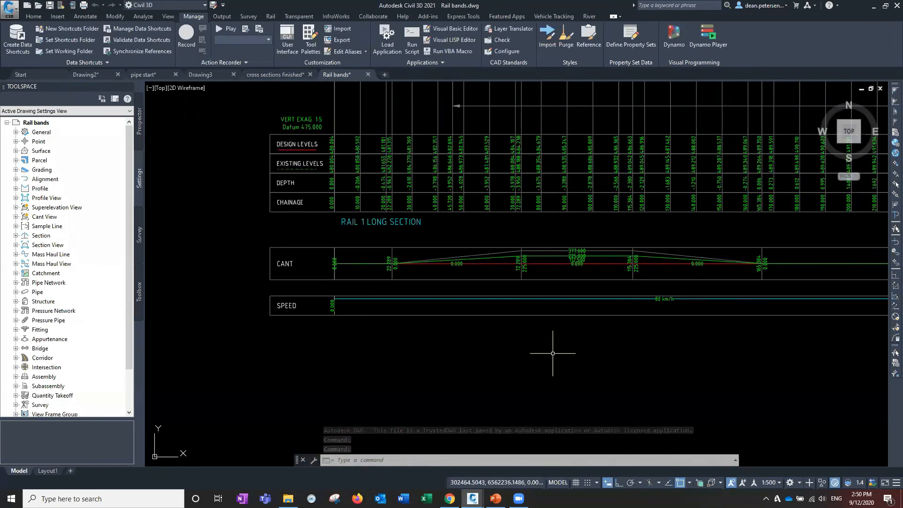
middle_drag(552, 353, 448, 355)
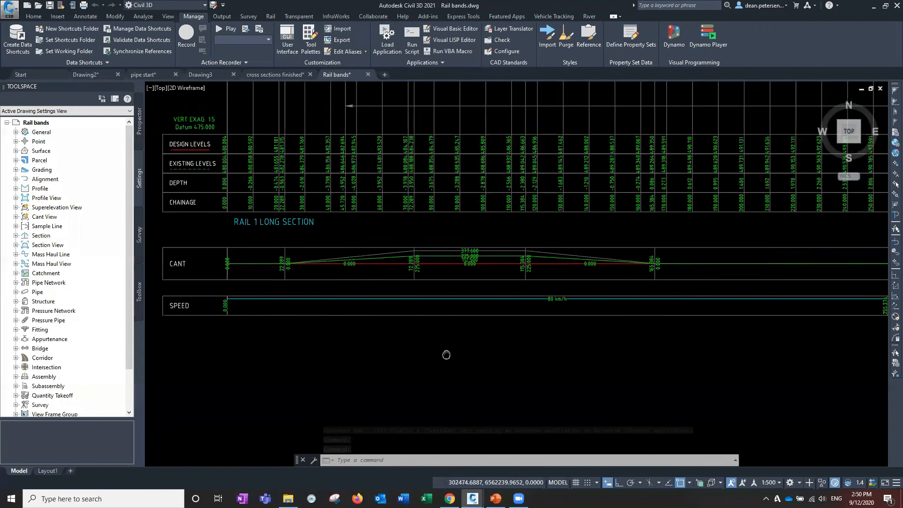
scroll(518, 367, down, 3)
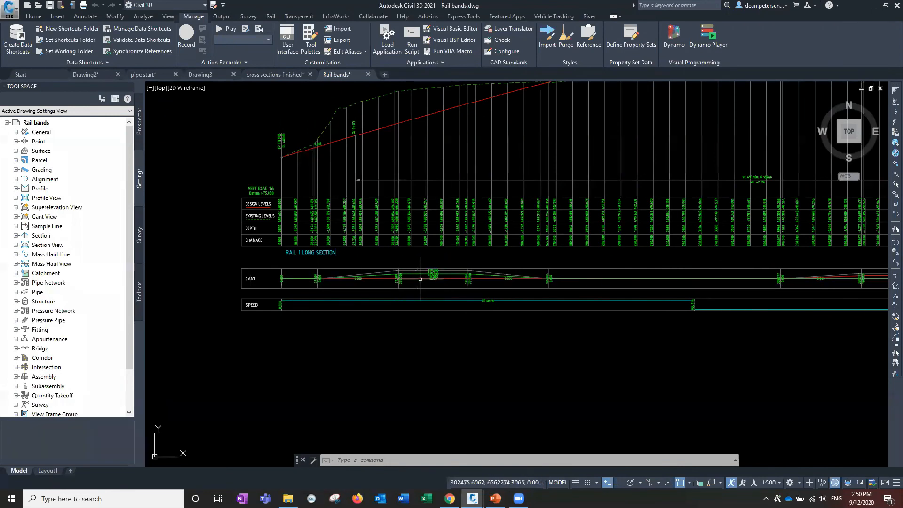
middle_drag(422, 282, 428, 348)
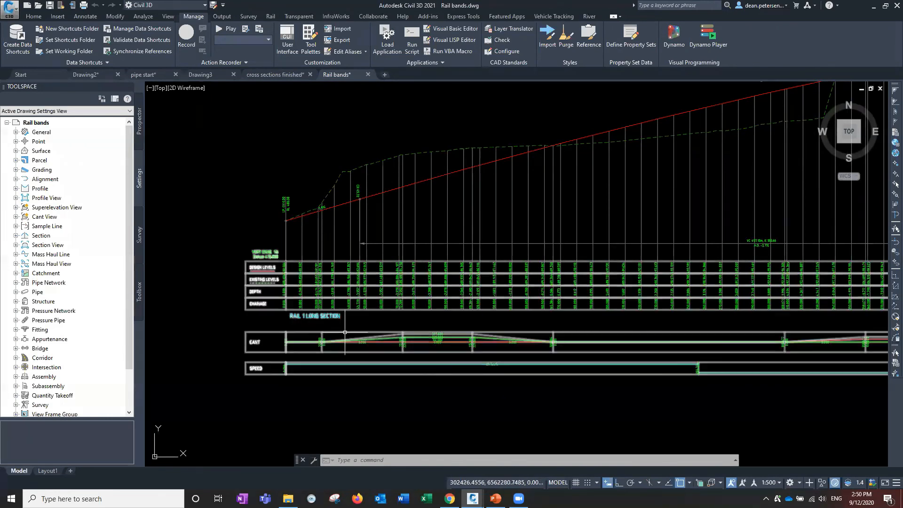
Step: Examine the cant labels along the rail alignment in plan and compare them with the long section's cant and speed bands
scroll(297, 343, down, 6)
mouse_move(237, 355)
middle_down()
mouse_move(433, 247)
mouse_move(512, 230)
middle_up()
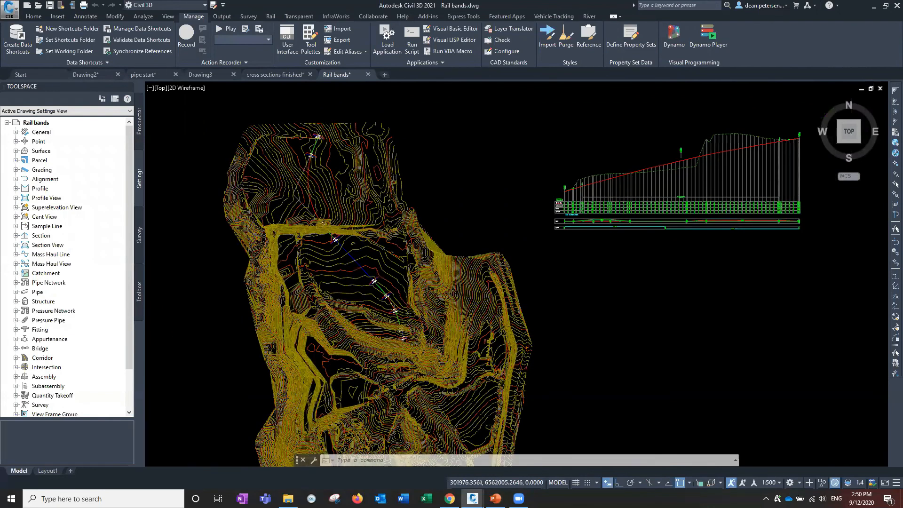
scroll(399, 331, up, 6)
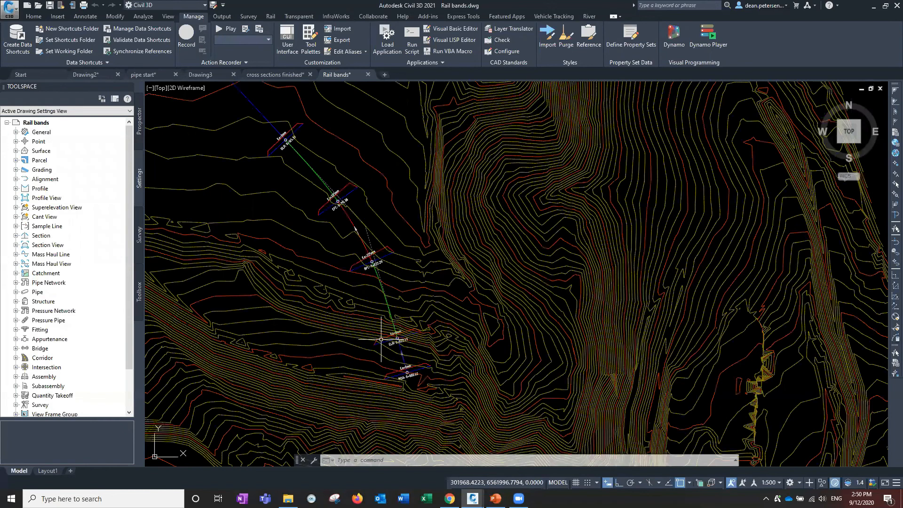
middle_drag(381, 338, 388, 313)
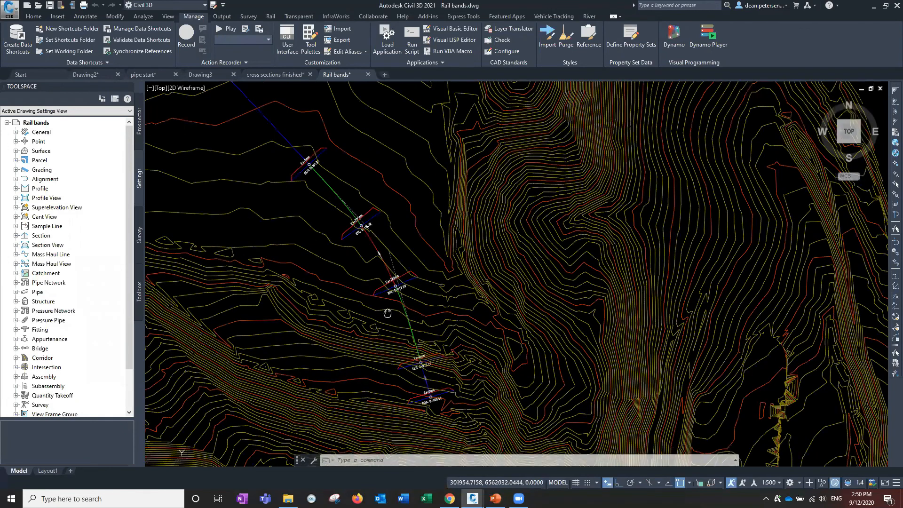
scroll(386, 296, up, 4)
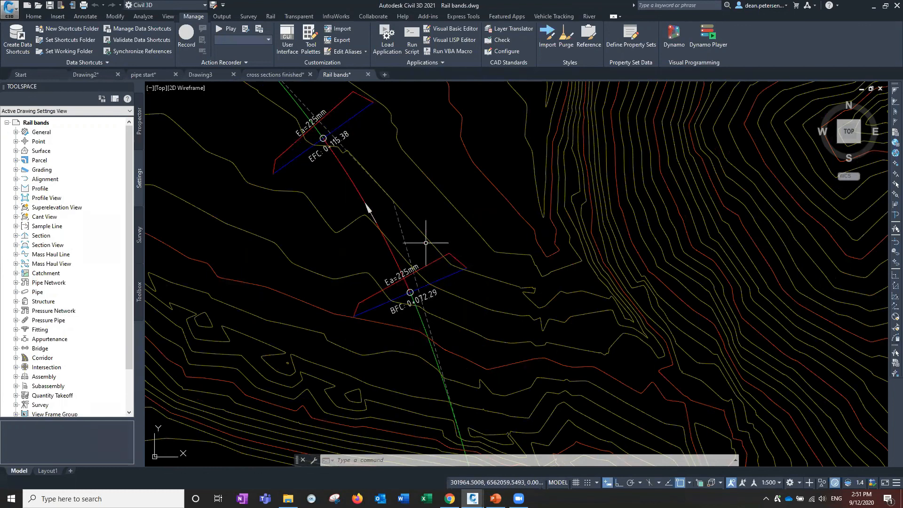
scroll(425, 242, down, 2)
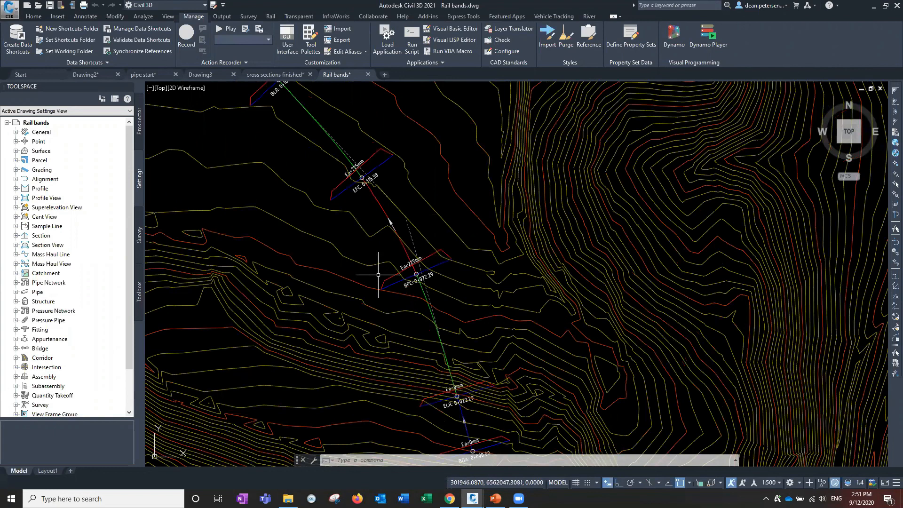
scroll(378, 274, down, 4)
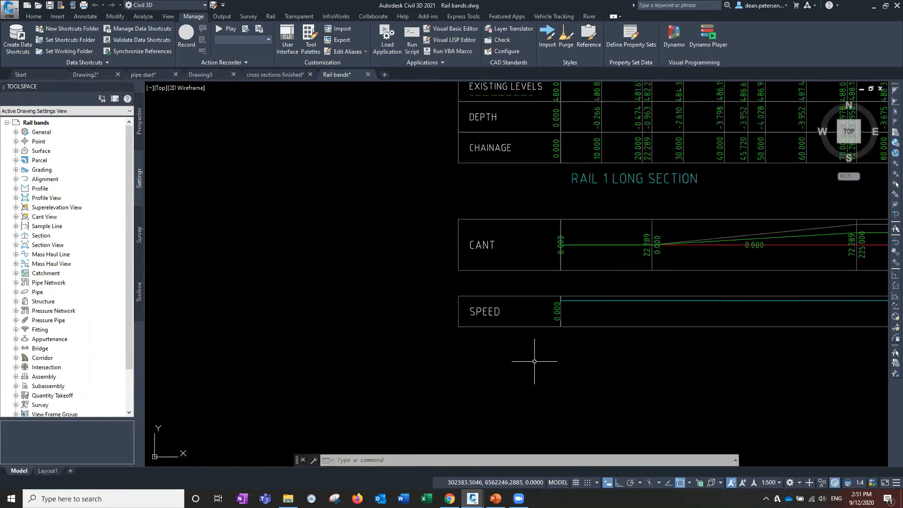
scroll(535, 363, down, 2)
middle_drag(534, 362, 368, 330)
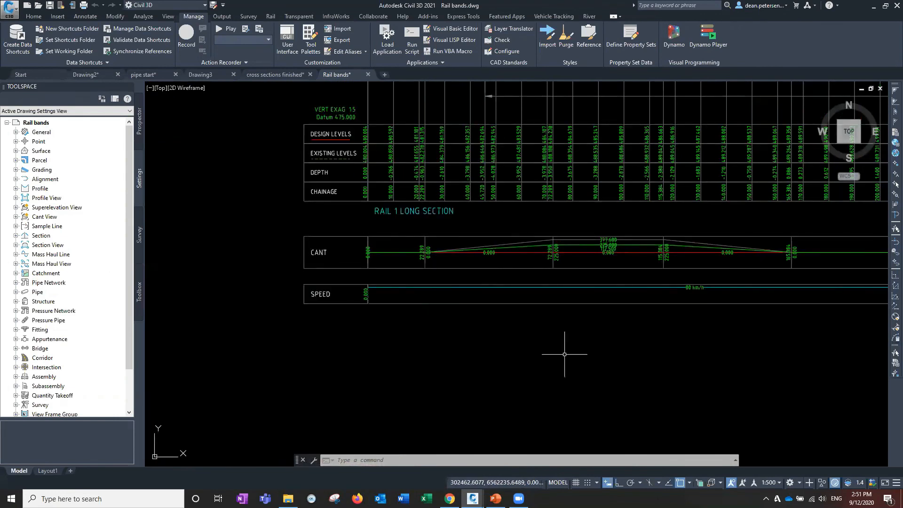
middle_drag(635, 359, 476, 358)
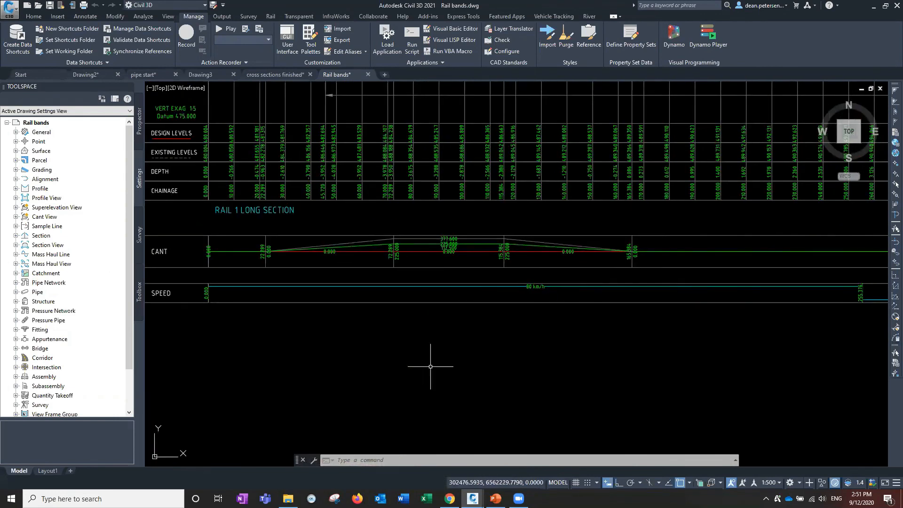
Step: Examine the speed band beneath the Rail 1 long section, checking each design speed, the chainage where it changes and the neighbouring cant values
scroll(430, 367, down, 2)
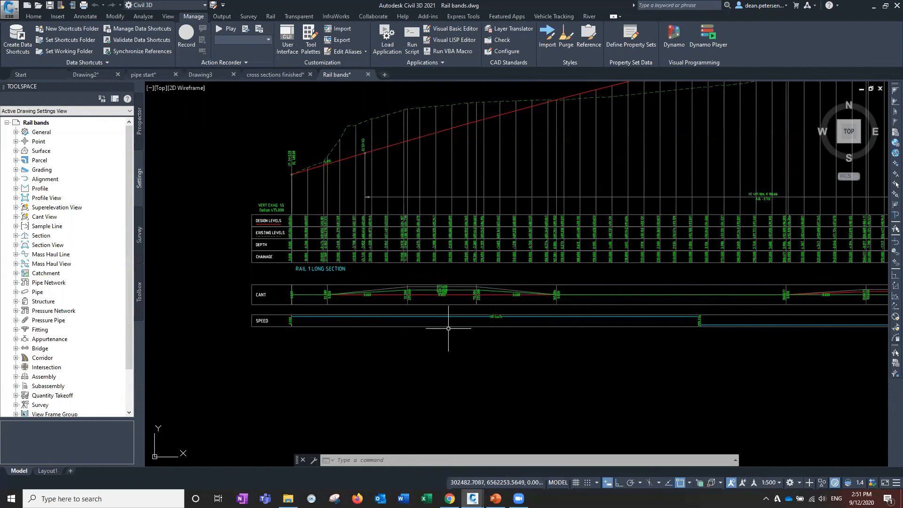
scroll(465, 328, up, 4)
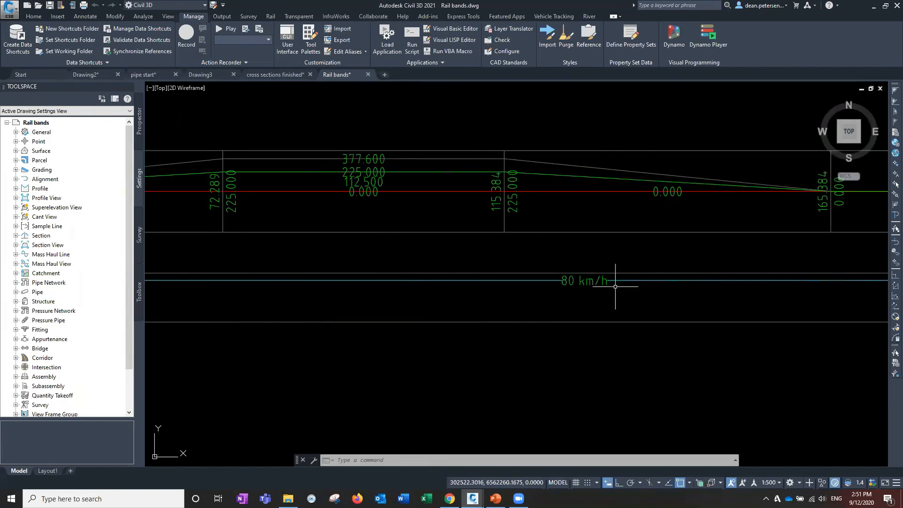
scroll(602, 287, down, 5)
middle_drag(605, 302, 536, 322)
scroll(653, 288, up, 8)
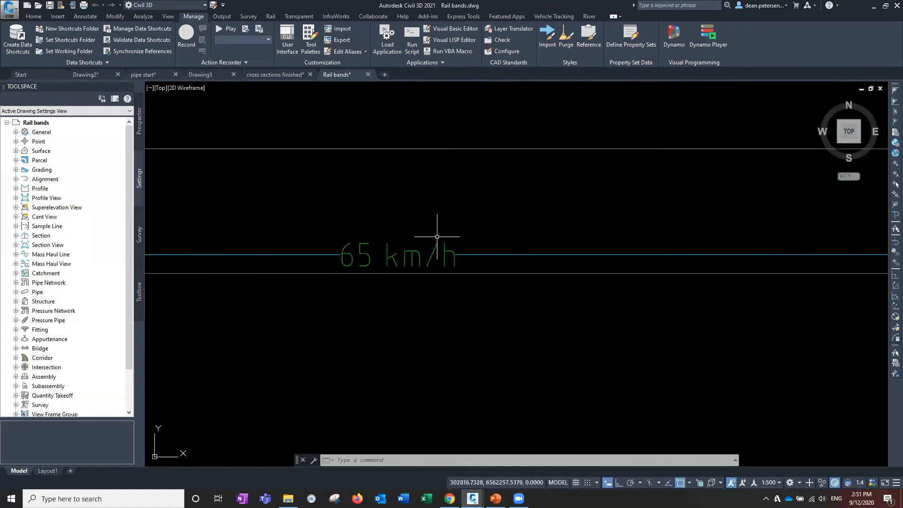
scroll(383, 295, down, 8)
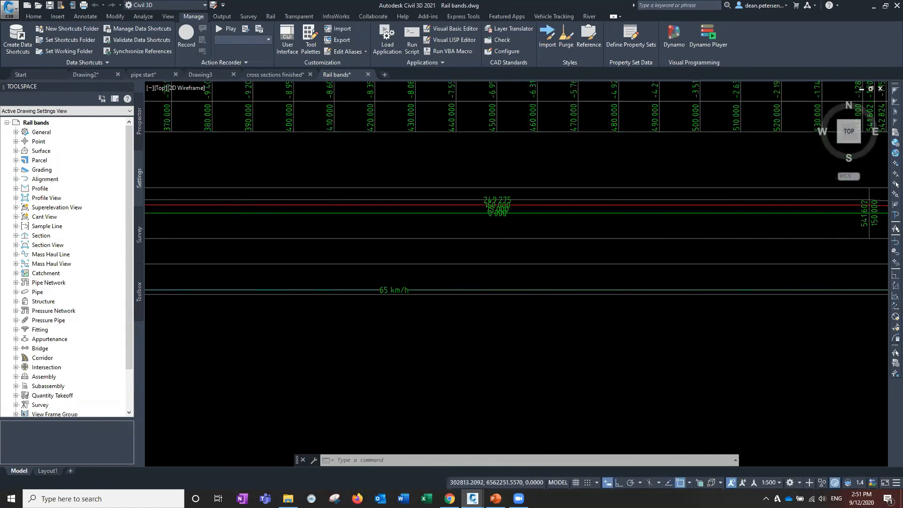
mouse_move(312, 343)
middle_down()
mouse_move(431, 326)
mouse_move(478, 332)
middle_up()
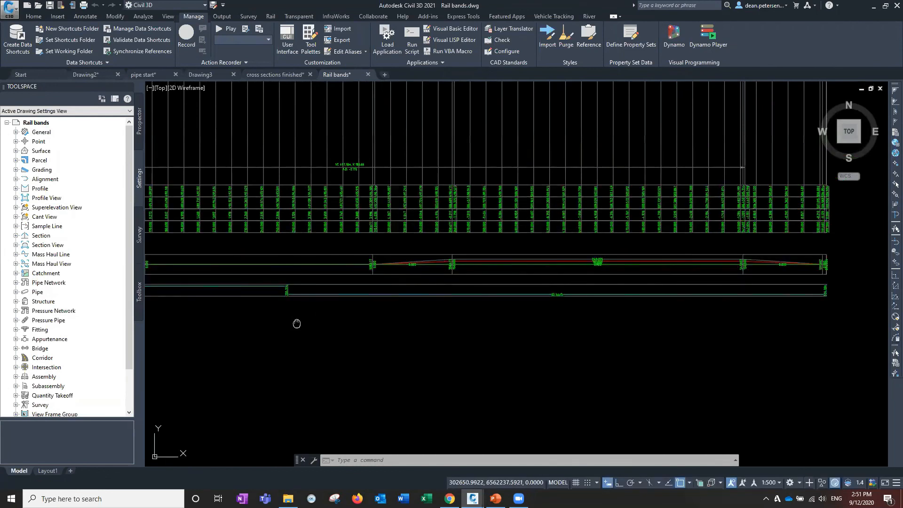
middle_drag(296, 322, 383, 323)
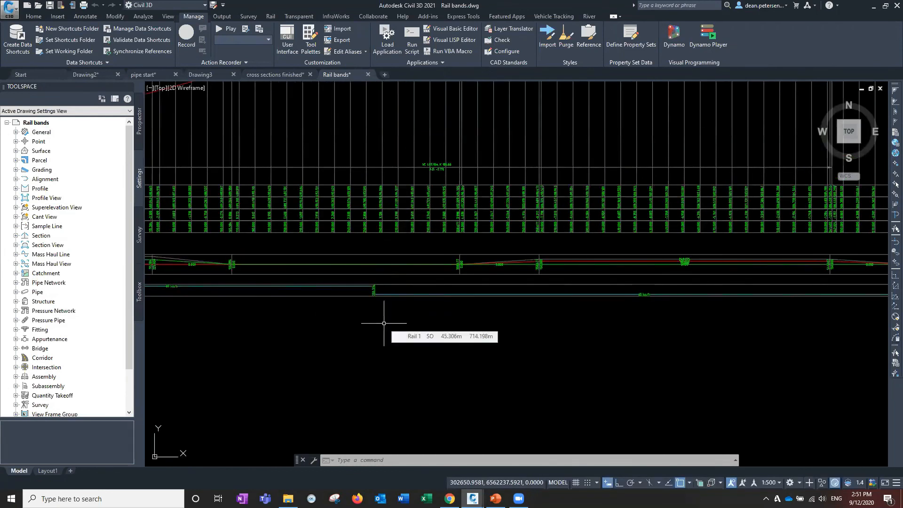
scroll(376, 289, up, 2)
scroll(375, 290, up, 4)
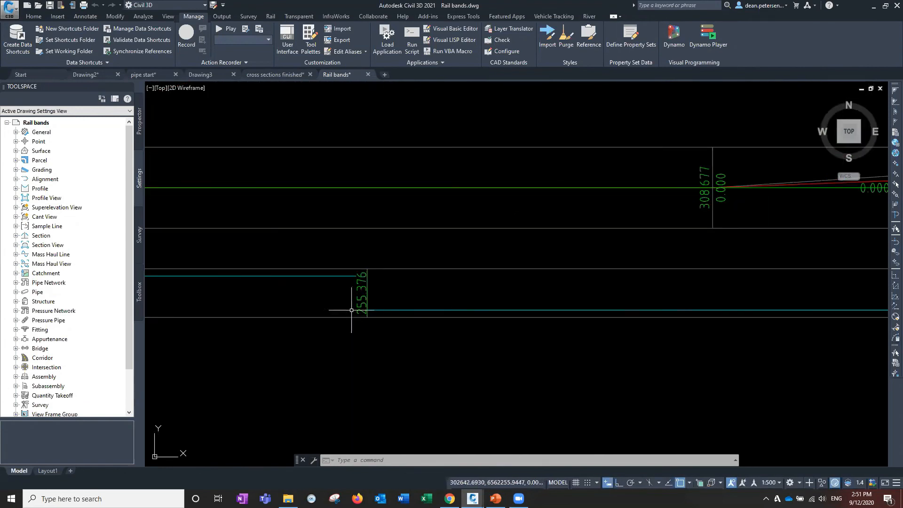
scroll(368, 308, down, 4)
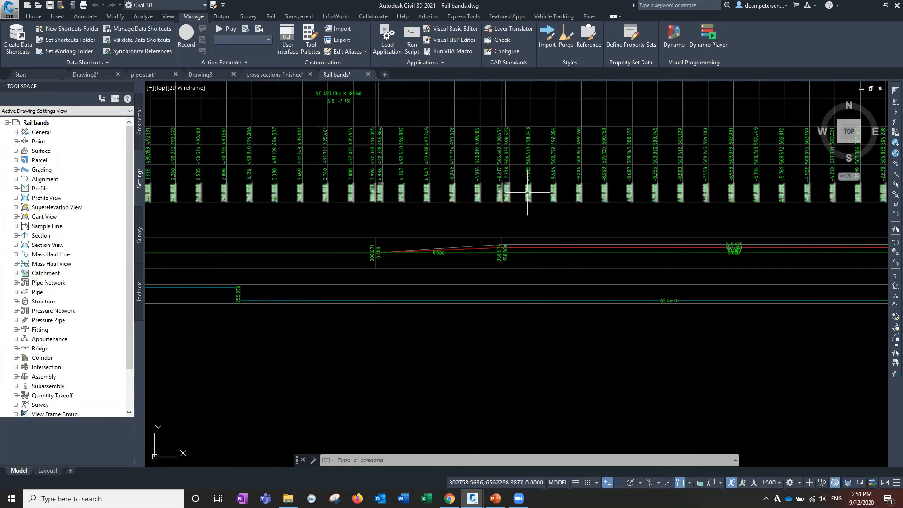
scroll(653, 202, up, 2)
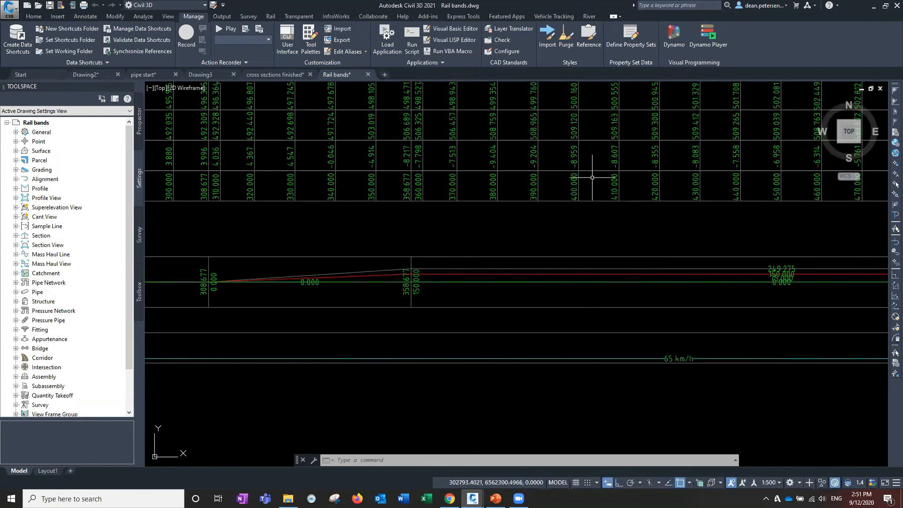
scroll(569, 255, down, 9)
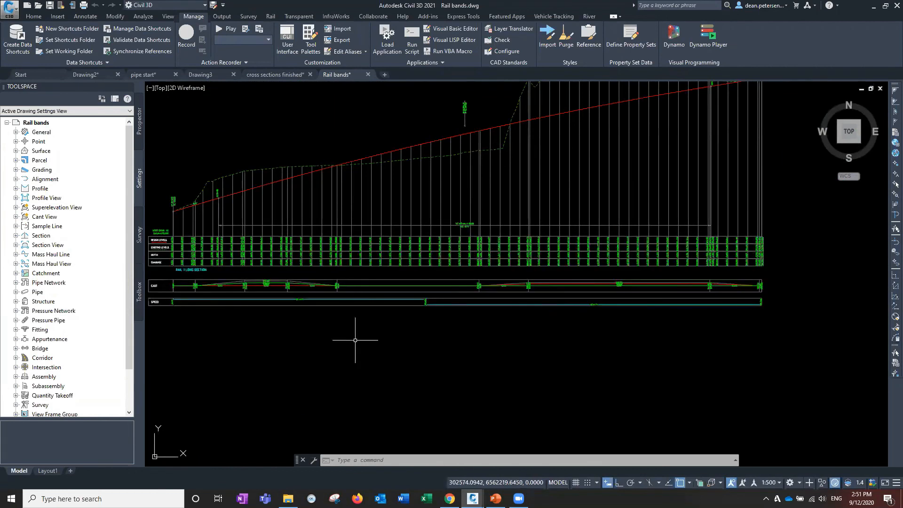
Step: Select the Rail 1 alignment in plan and open the design criteria in its alignment properties
middle_drag(355, 339, 577, 308)
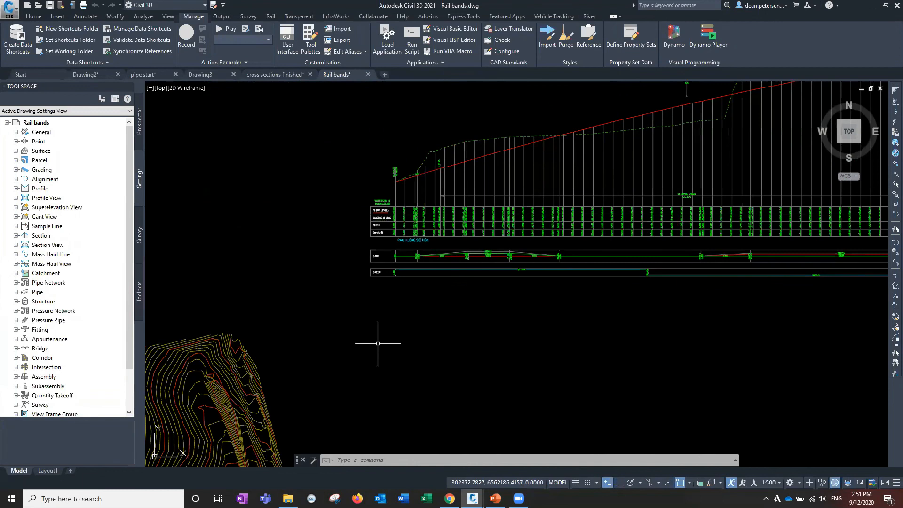
middle_drag(325, 344, 614, 141)
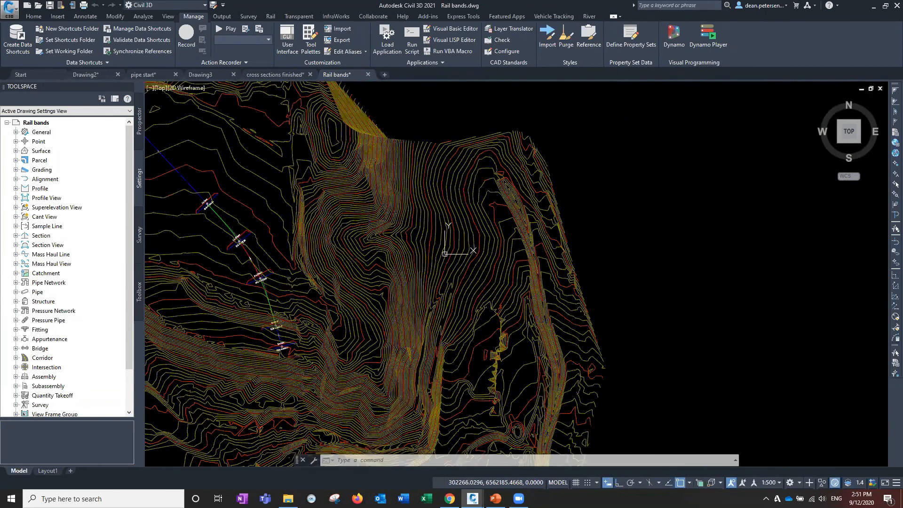
scroll(225, 252, up, 3)
click(280, 204)
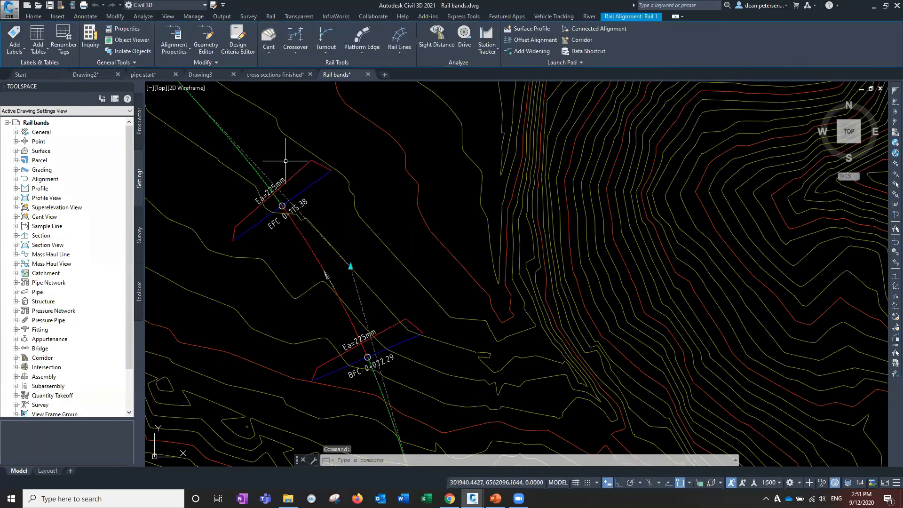
click(175, 32)
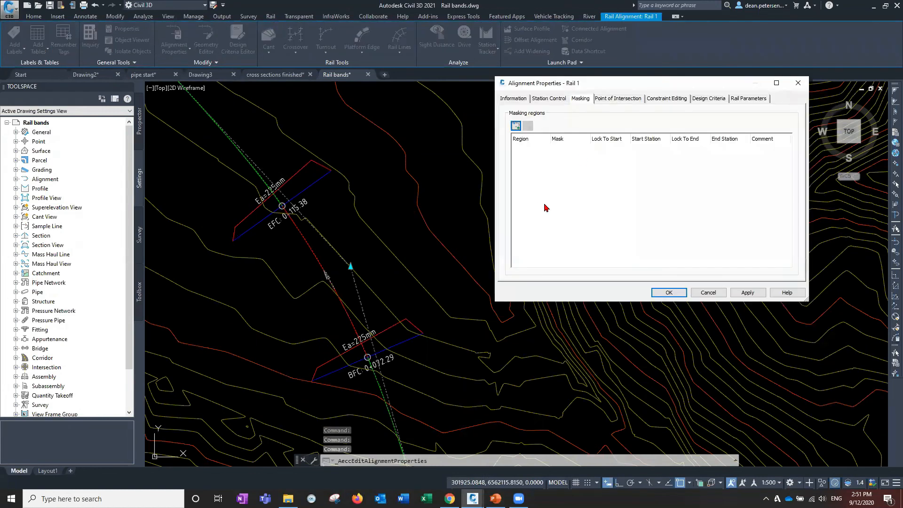
click(706, 98)
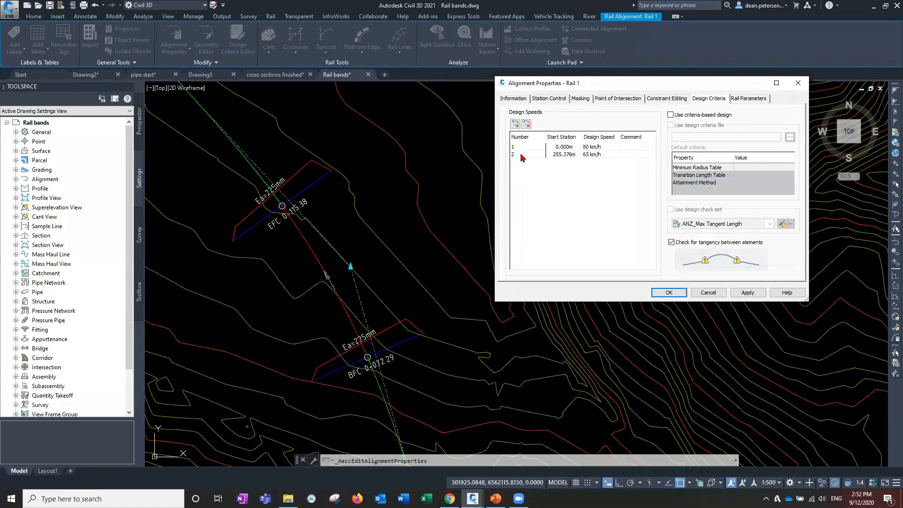
click(514, 124)
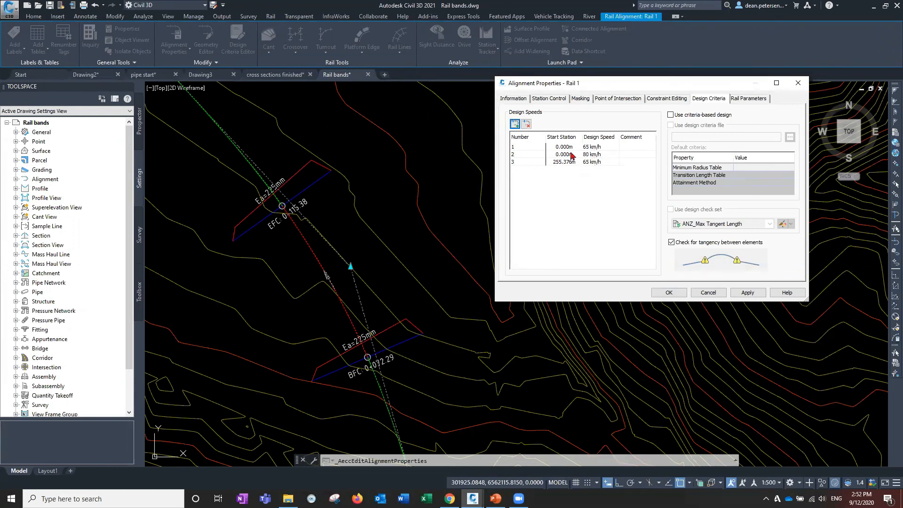
click(523, 150)
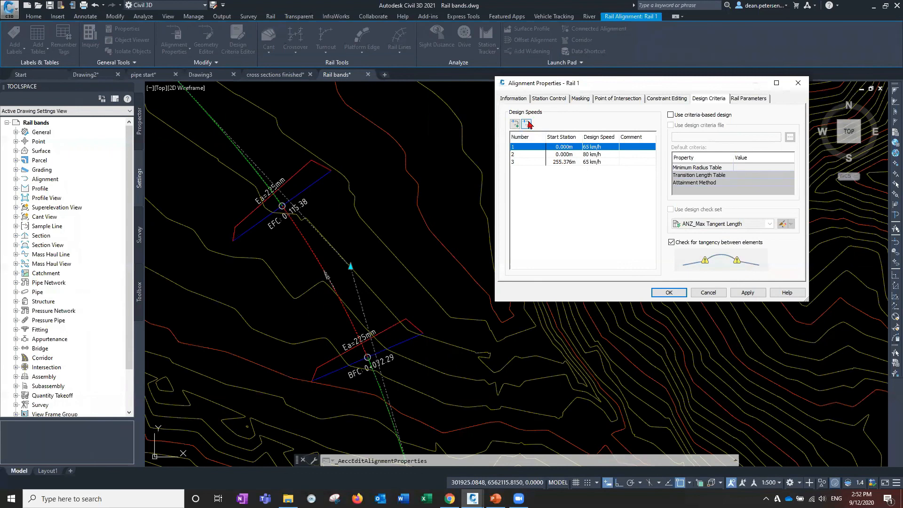
click(526, 123)
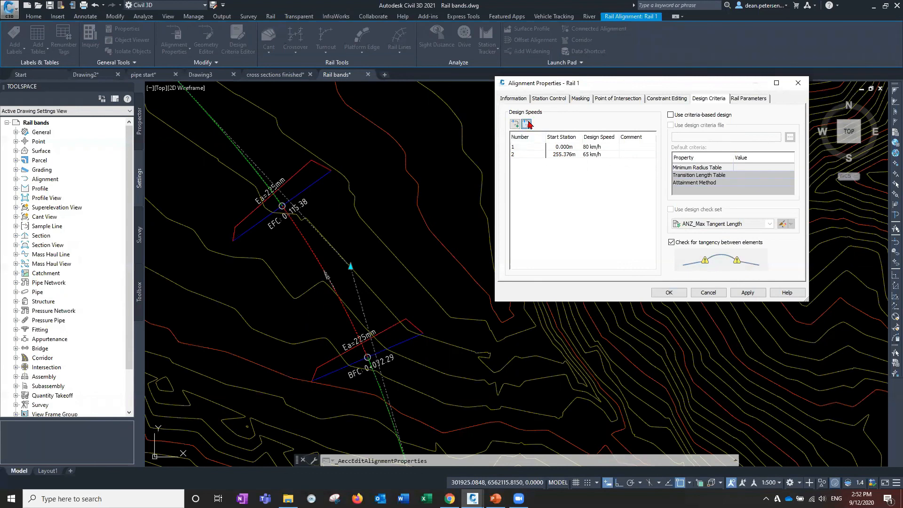
Step: Add a design speed entry to Rail 1 and set the two entries starting at 0.000 m to 80 and 75 km/h
click(521, 149)
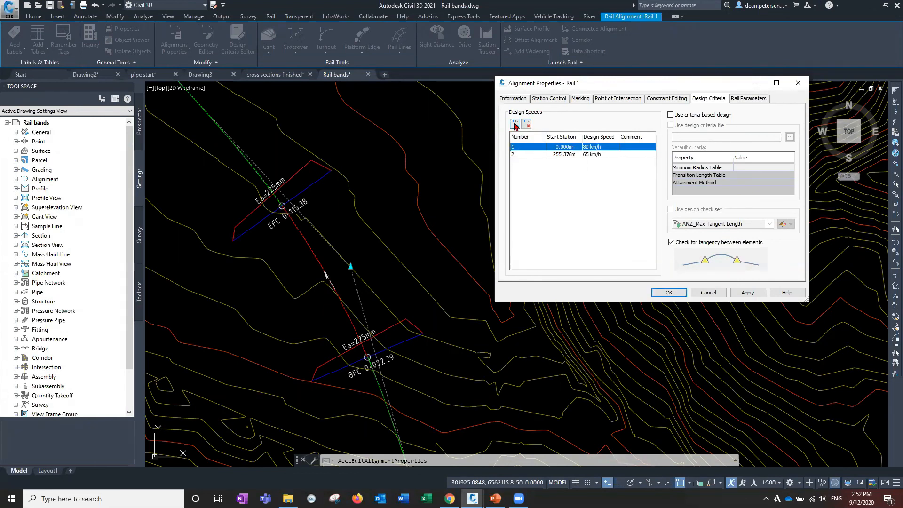
click(515, 124)
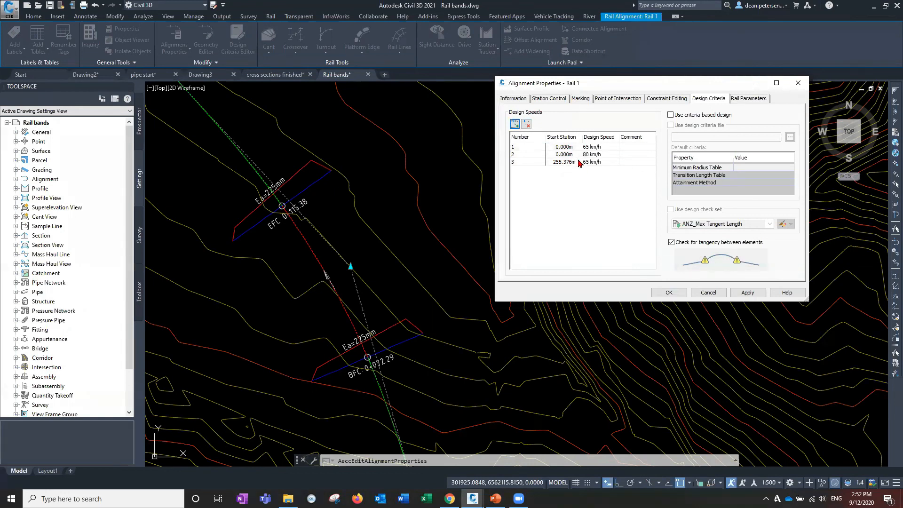
click(596, 149)
click(595, 147)
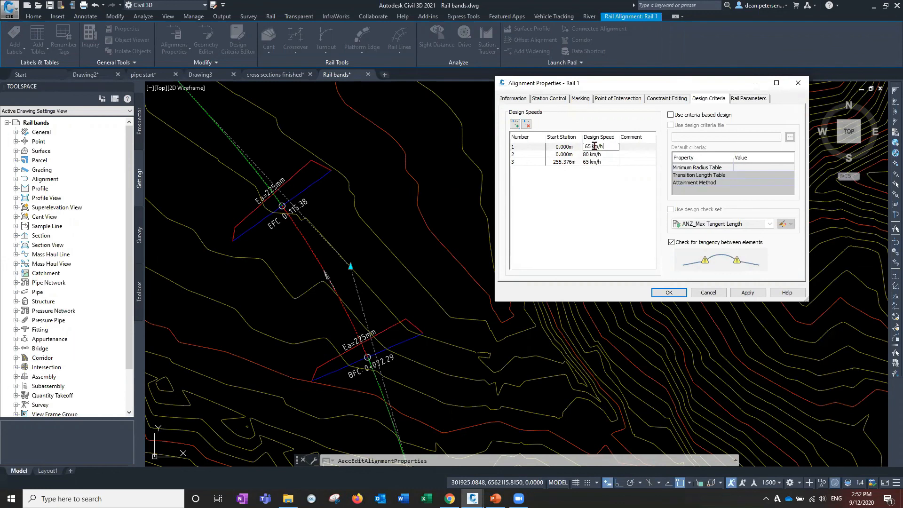
text(80)
click(587, 156)
click(588, 155)
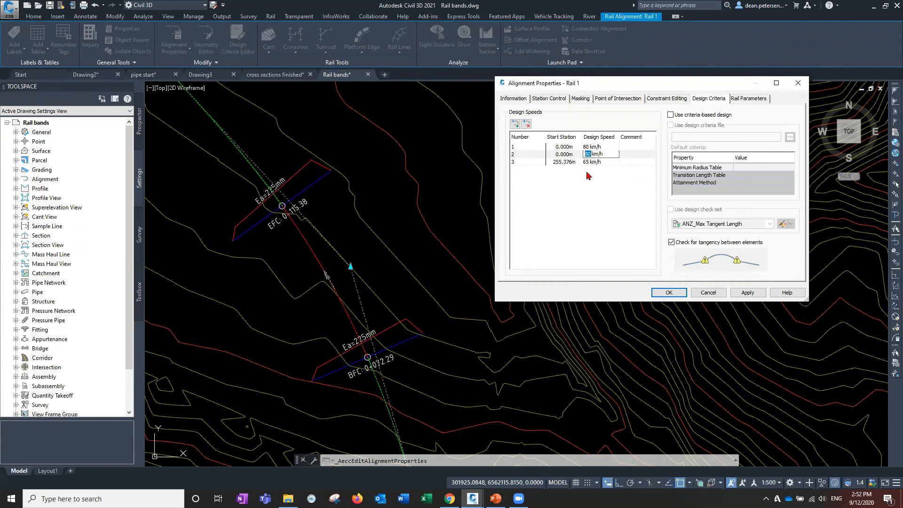
text(75)
Step: Set the start station of the second design speed entry to 400 m
click(565, 155)
click(565, 155)
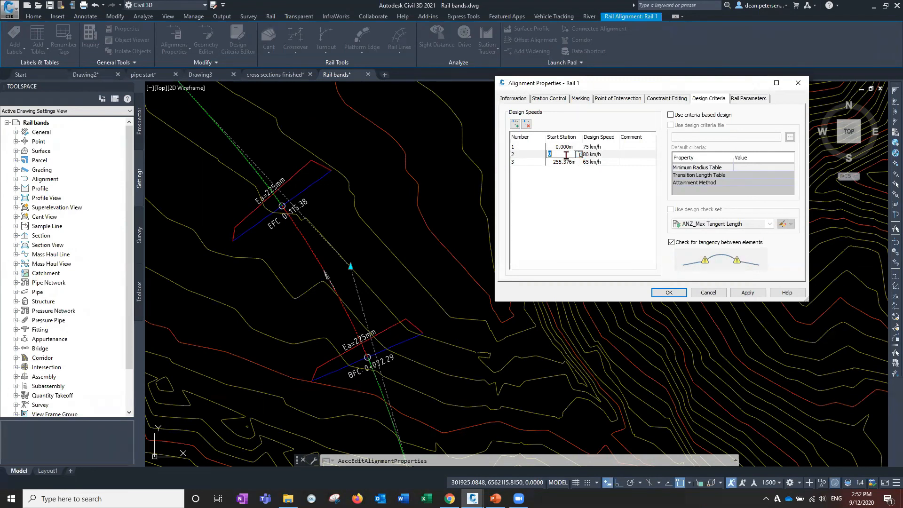
text(400)
click(563, 208)
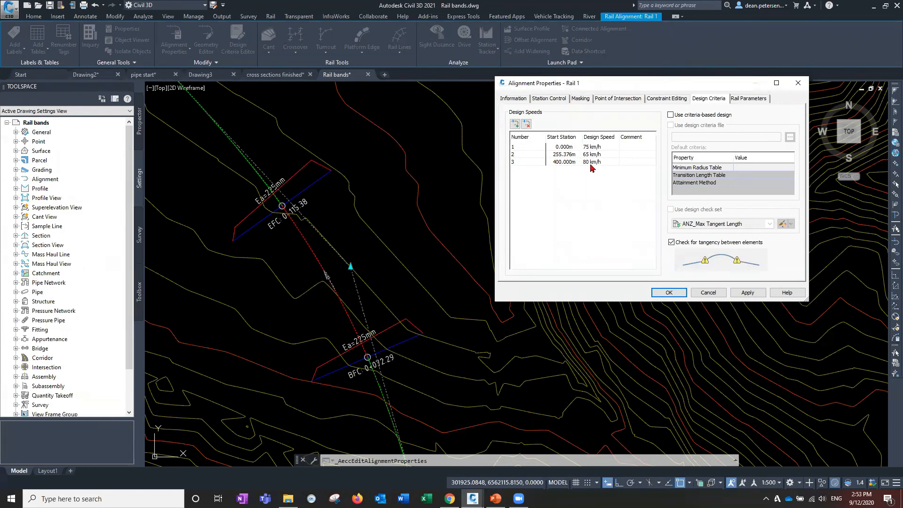
Step: Set the design speeds to 80 km/h from 0.000 m, 75 km/h from 255.376 m and 65 km/h from 400 m, and accept the properties
click(605, 165)
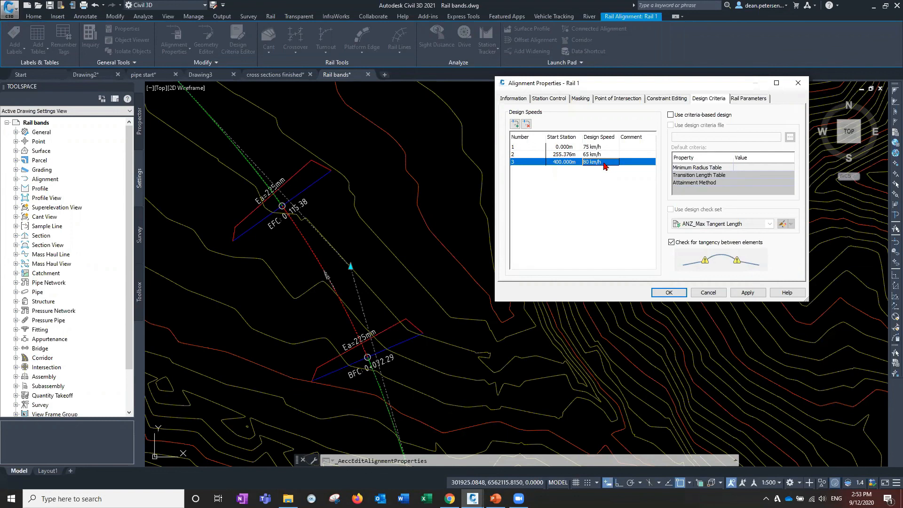
text(65)
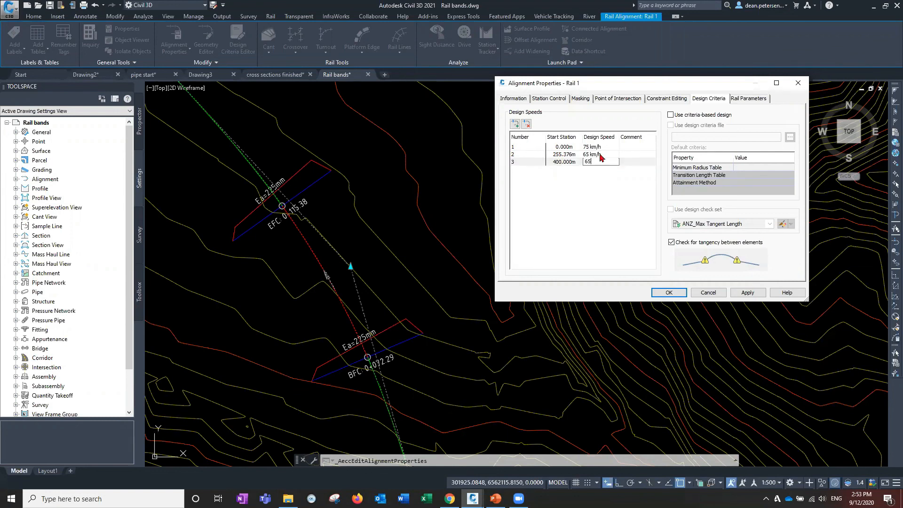
click(602, 155)
text(75)
click(605, 147)
text(80)
click(607, 194)
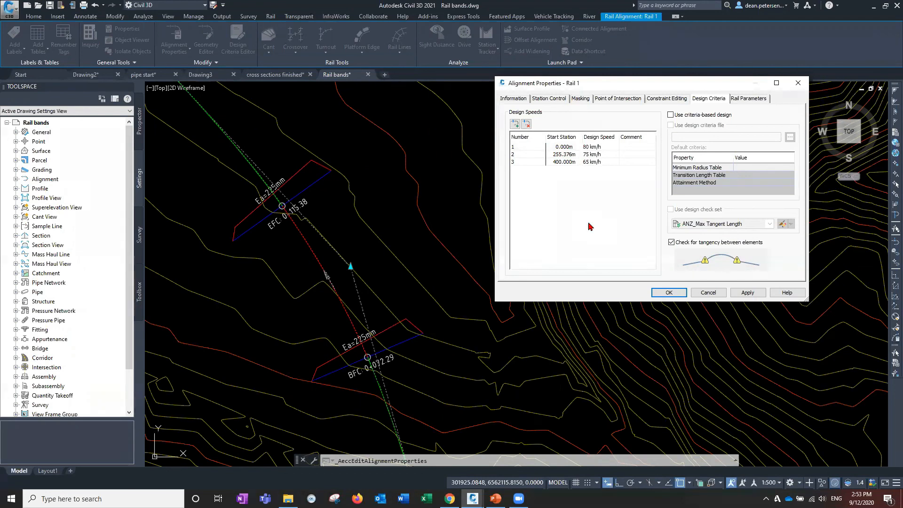
click(668, 292)
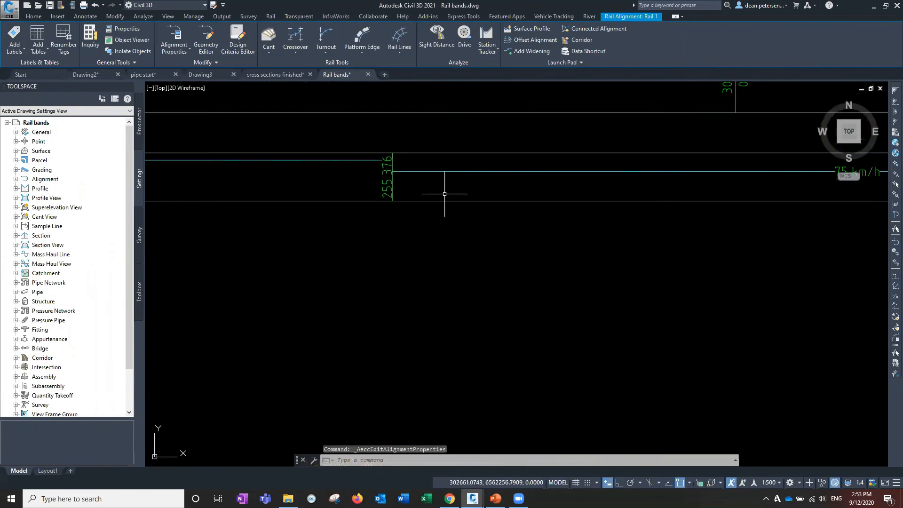
Step: Check the speed band beneath the Rail 1 long section against the edited design speeds, and deselect the alignment
scroll(546, 210, down, 1)
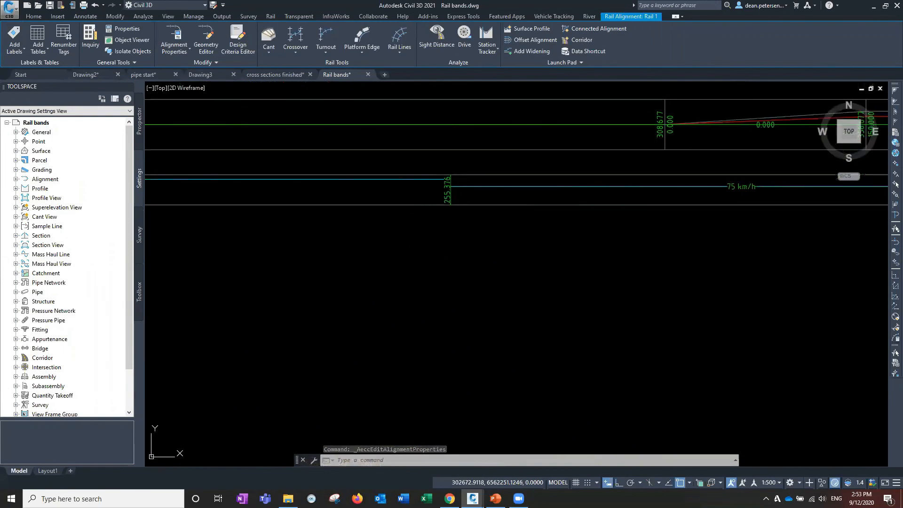
middle_drag(673, 218, 447, 218)
scroll(510, 211, down, 4)
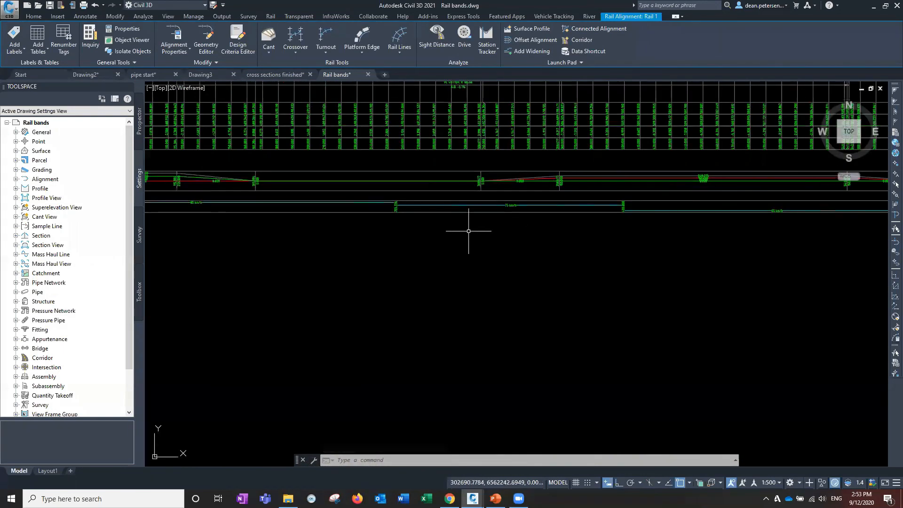
scroll(505, 205, up, 5)
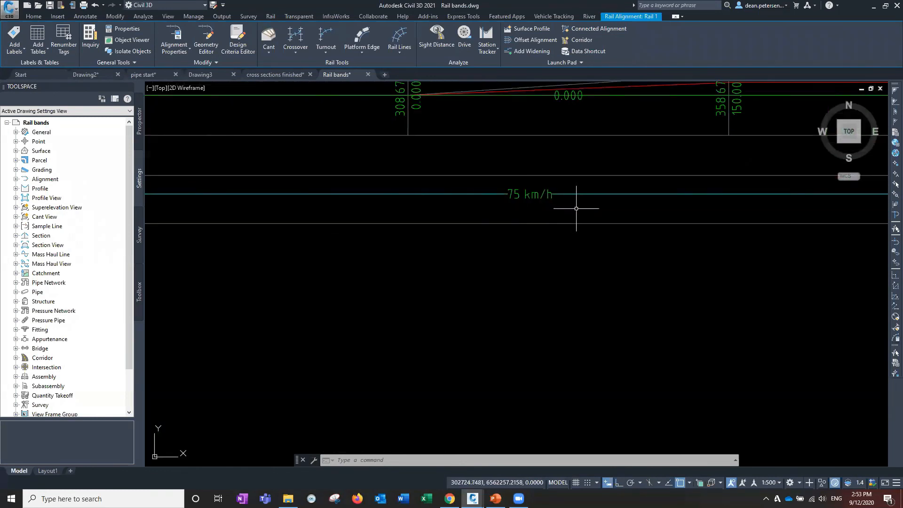
scroll(579, 204, down, 4)
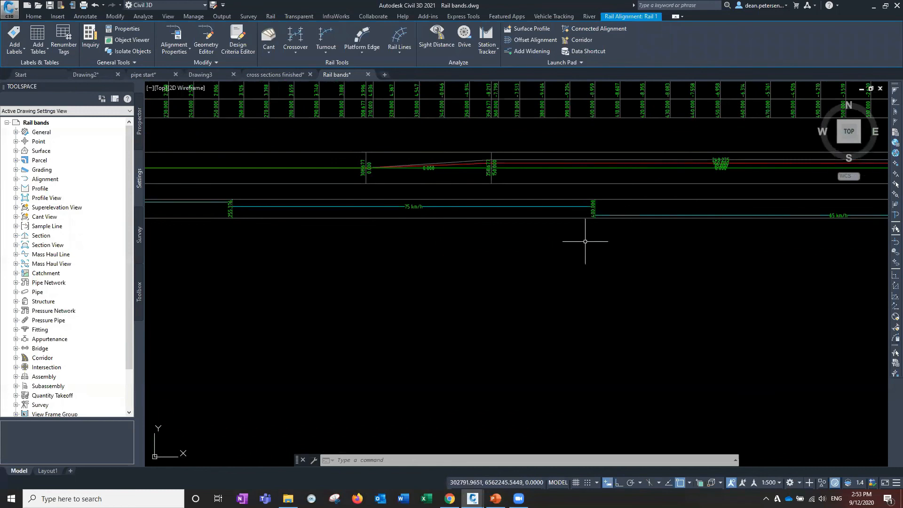
mouse_move(404, 219)
middle_down()
mouse_move(413, 237)
mouse_move(475, 264)
middle_up()
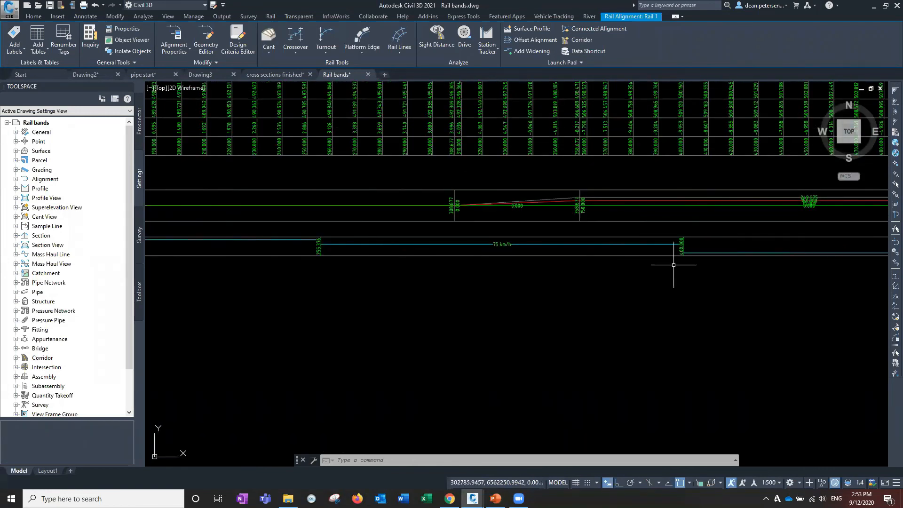
scroll(481, 261, down, 1)
mouse_move(482, 269)
middle_down()
mouse_move(536, 329)
mouse_move(732, 327)
middle_up()
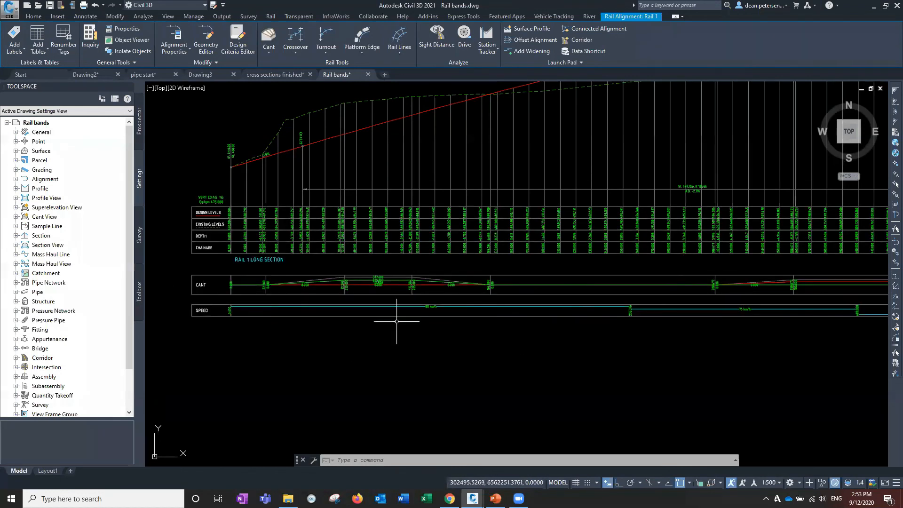
scroll(387, 343, down, 5)
mouse_move(387, 343)
middle_down()
mouse_move(519, 231)
mouse_move(583, 217)
middle_up()
key(Escape)
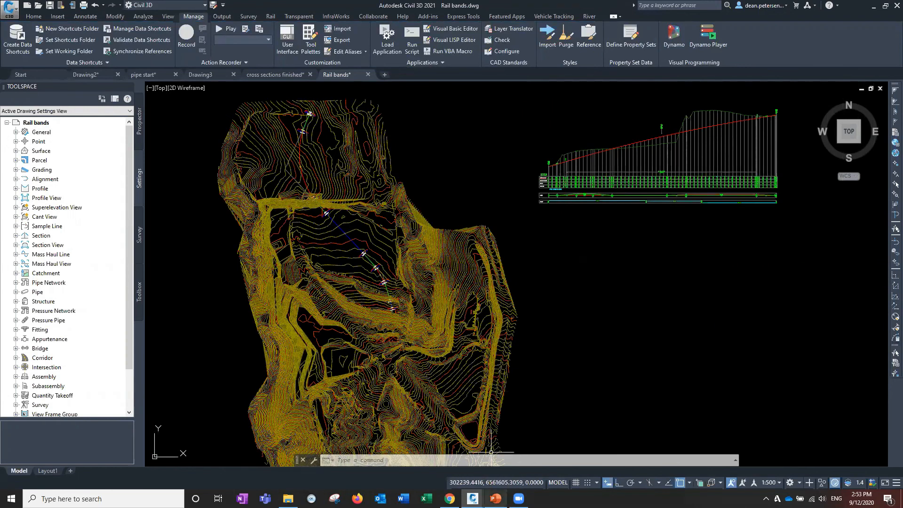
Step: Switch to the PowerPoint slide show and advance to the "Questions?" slide
click(495, 498)
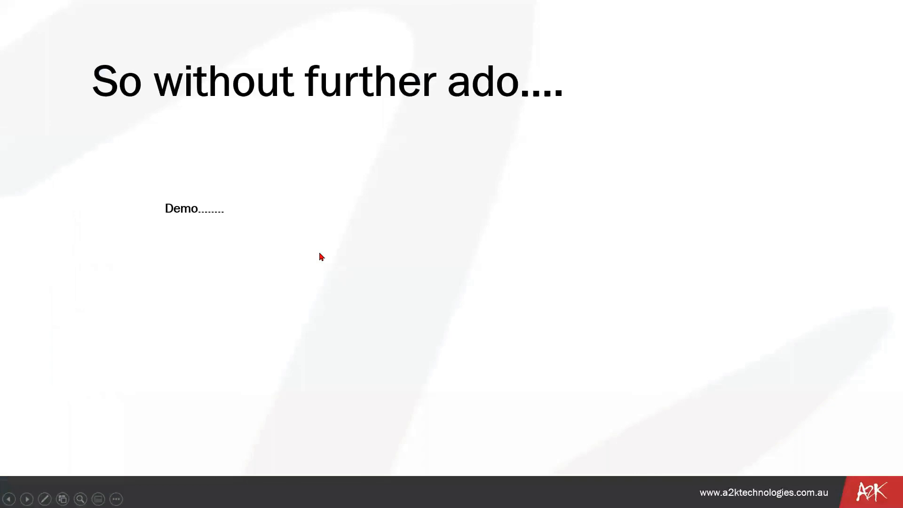
click(319, 252)
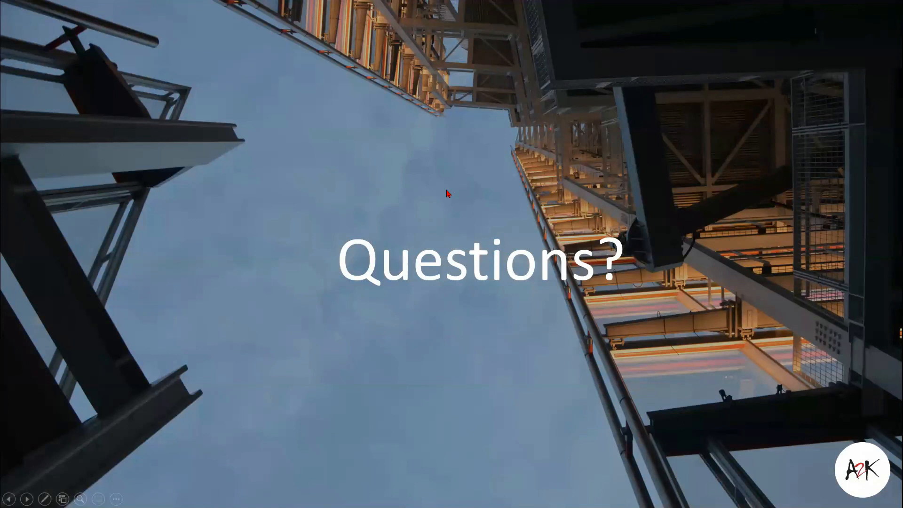
key(alt+Tab)
key(alt+Tab)
key(alt+Tab)
key(alt+Tab)
key(alt+Tab)
key(alt+Tab)
key(alt+Tab)
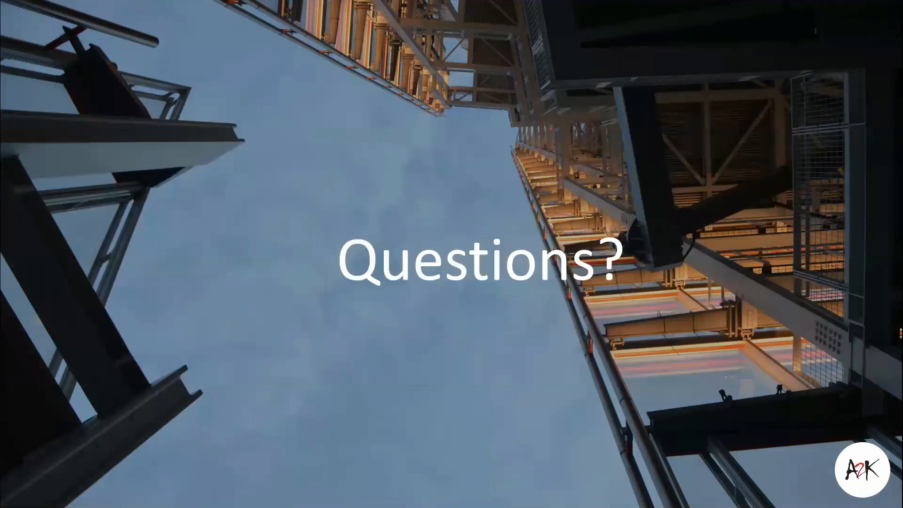